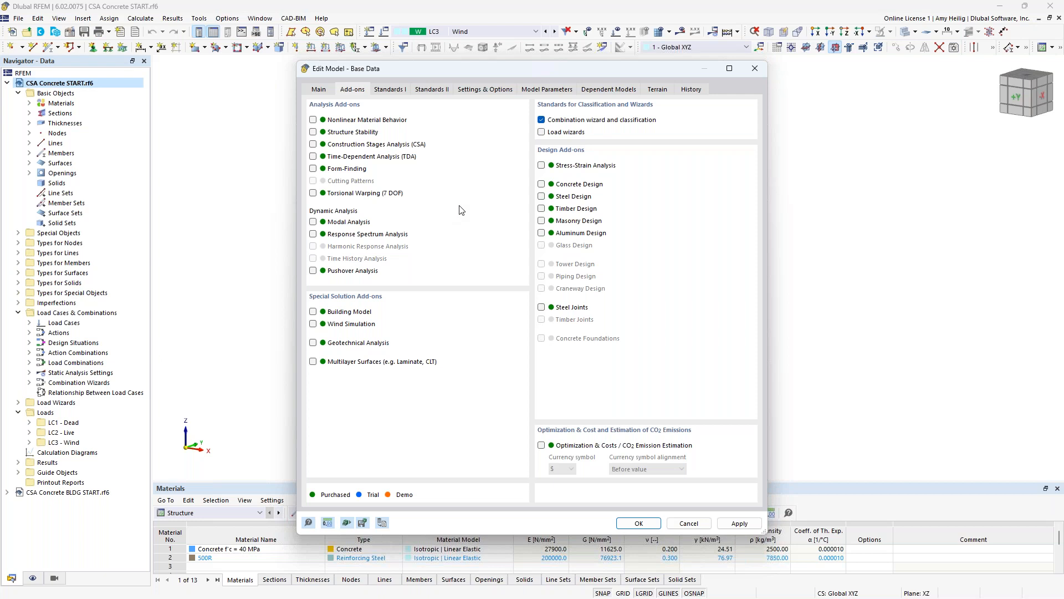
- Activate the Concrete Design add-on with NBC 2020 for load combinations and CSA A23.3 2019 for concrete design, and accept the base data
{"action": "left_click", "coordinate": [542, 184]}
{"action": "left_click", "coordinate": [402, 93]}
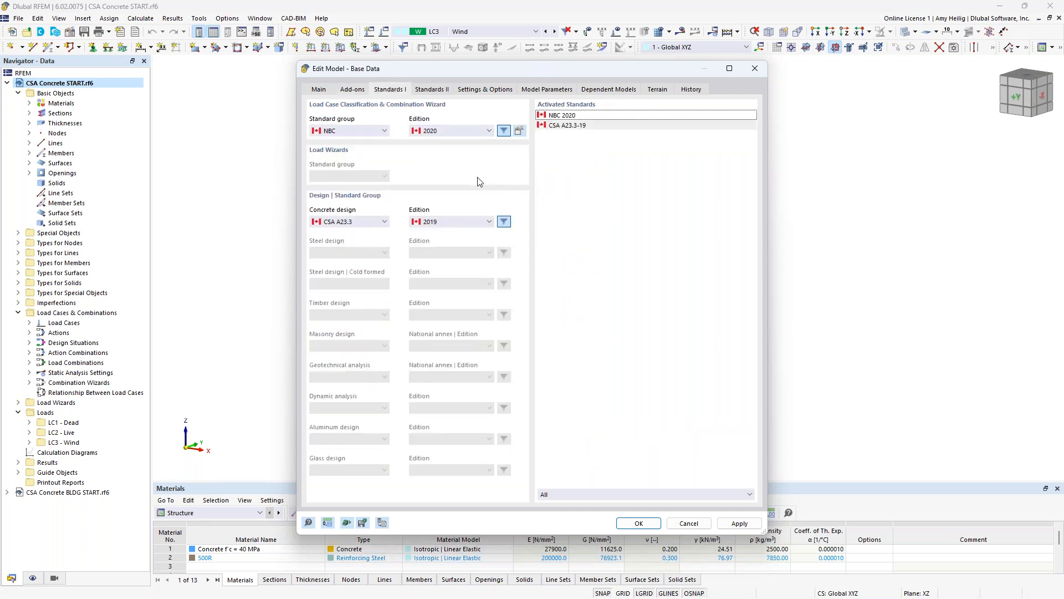
{"action": "left_click", "coordinate": [372, 134]}
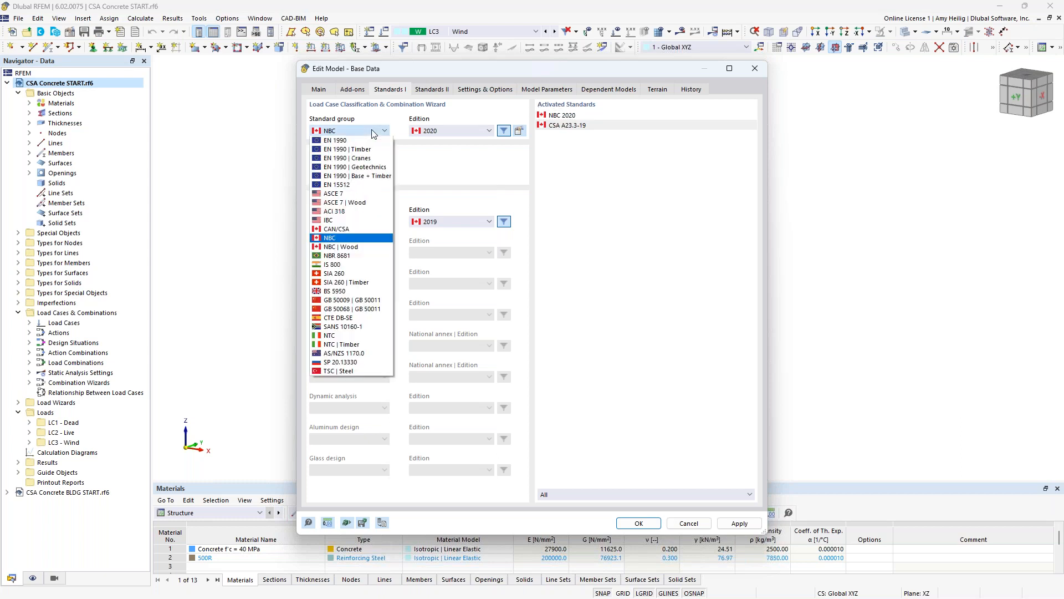
{"action": "left_click", "coordinate": [370, 238]}
{"action": "left_click", "coordinate": [477, 132]}
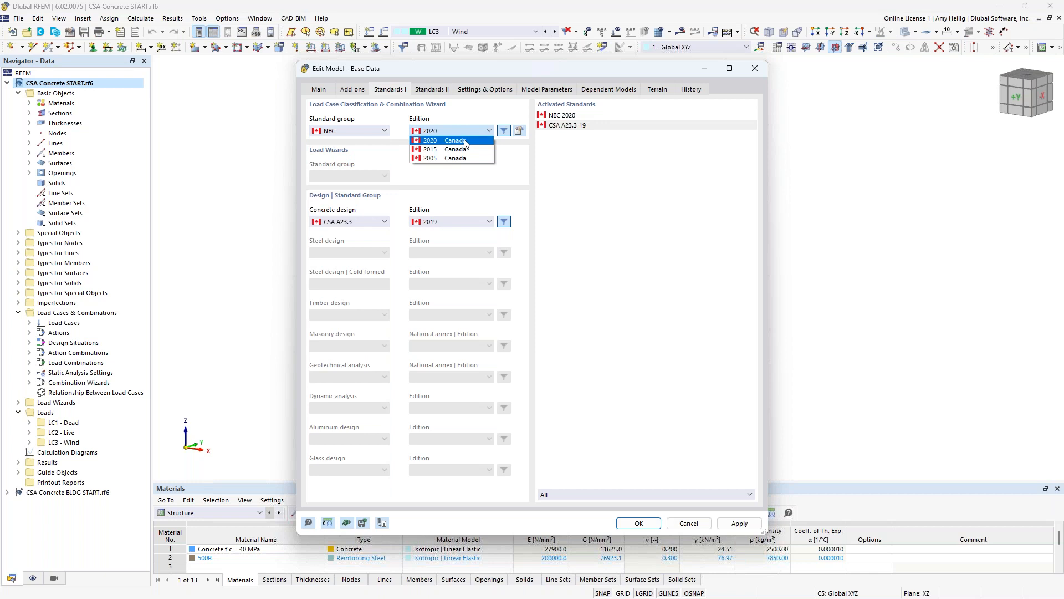
{"action": "left_click", "coordinate": [438, 182]}
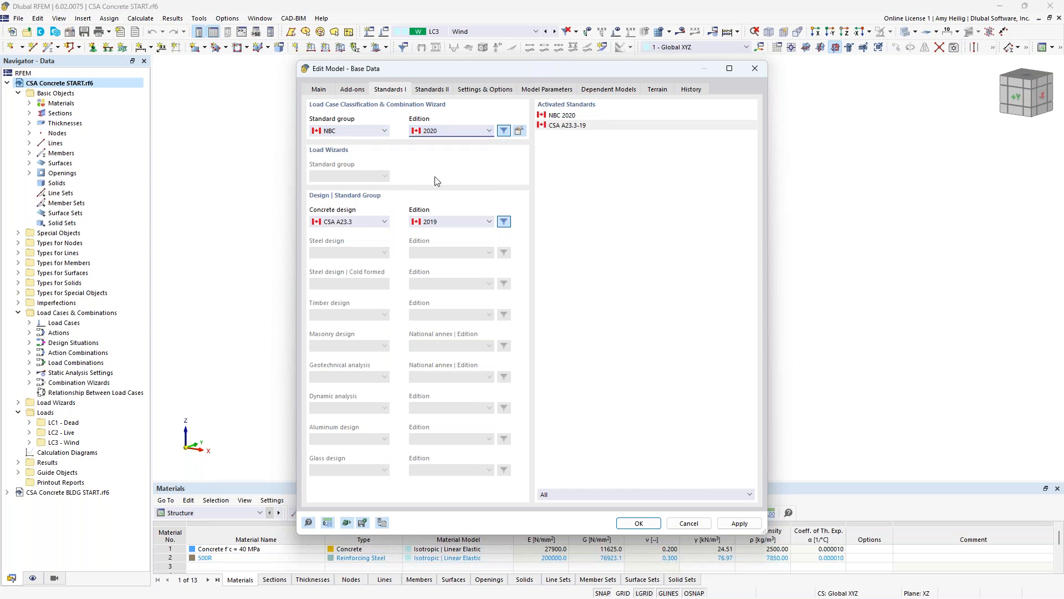
{"action": "left_click", "coordinate": [370, 223]}
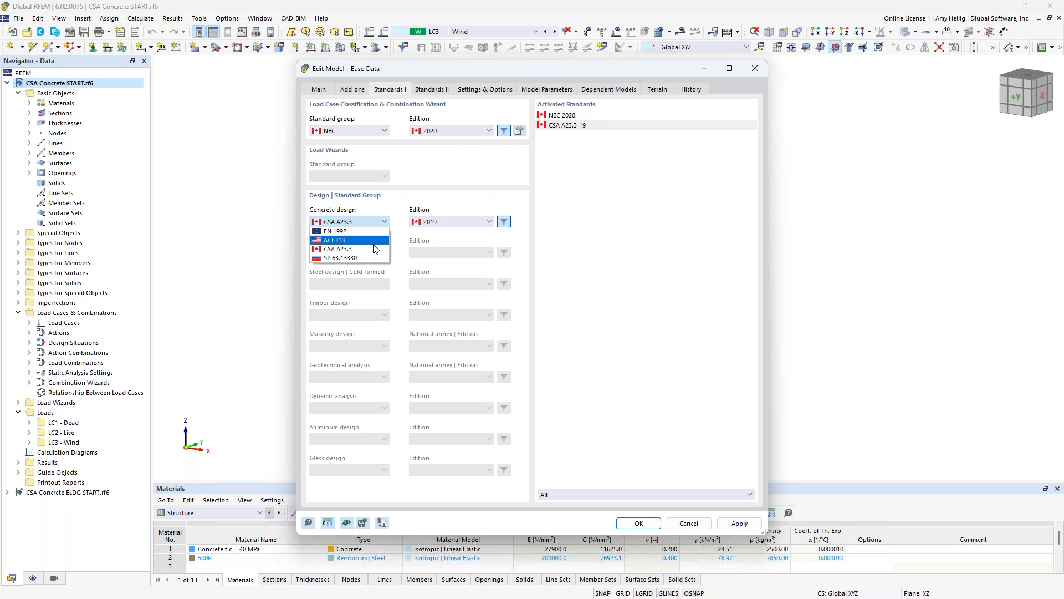
{"action": "left_click", "coordinate": [448, 187]}
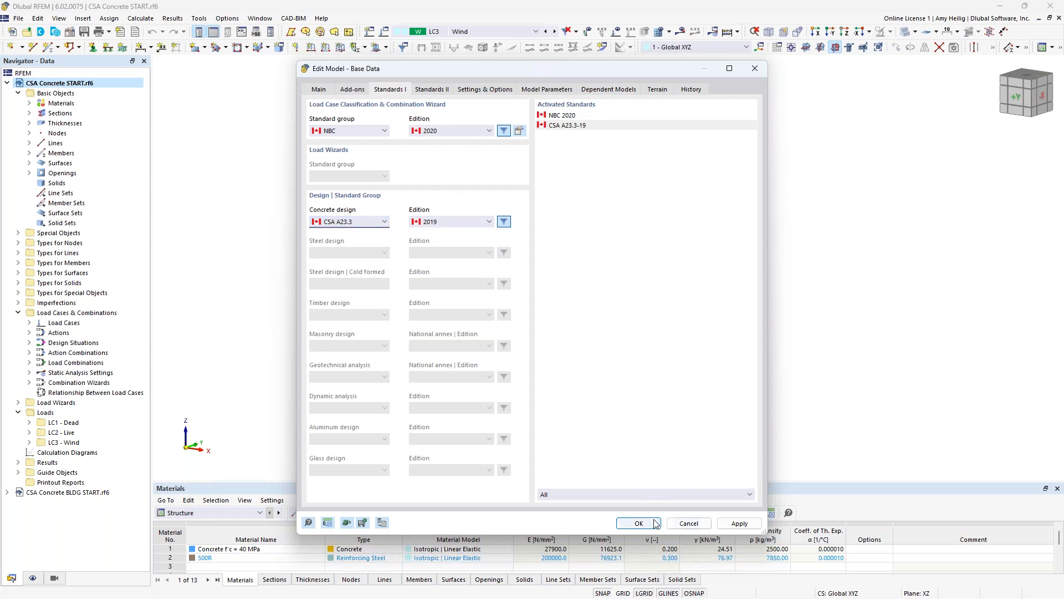
{"action": "key", "text": "Return"}
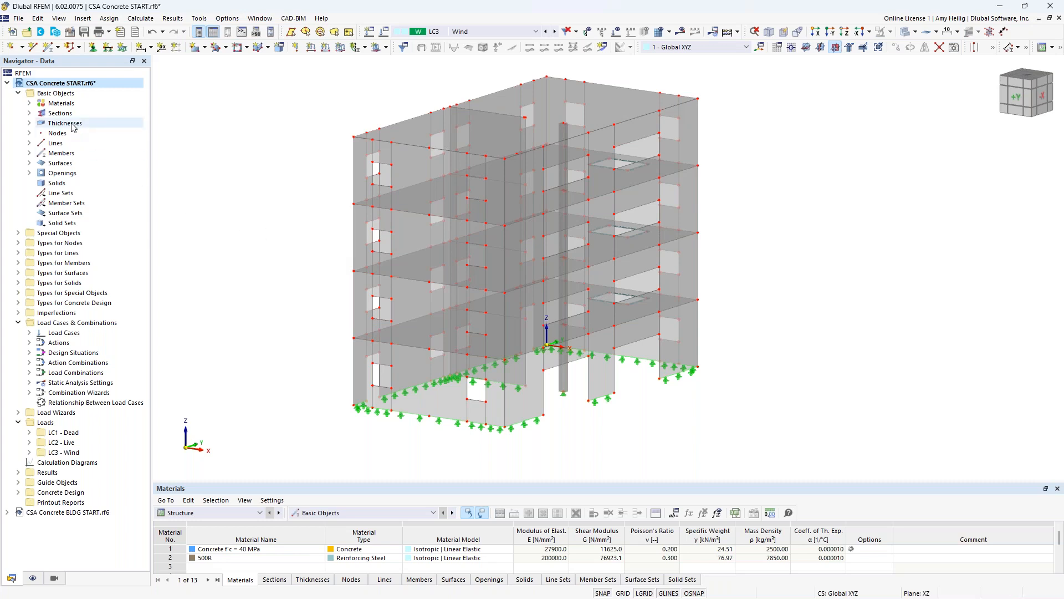
- Highlight the objects using the 40 MPa concrete material and open that material's properties
{"action": "left_click", "coordinate": [29, 103]}
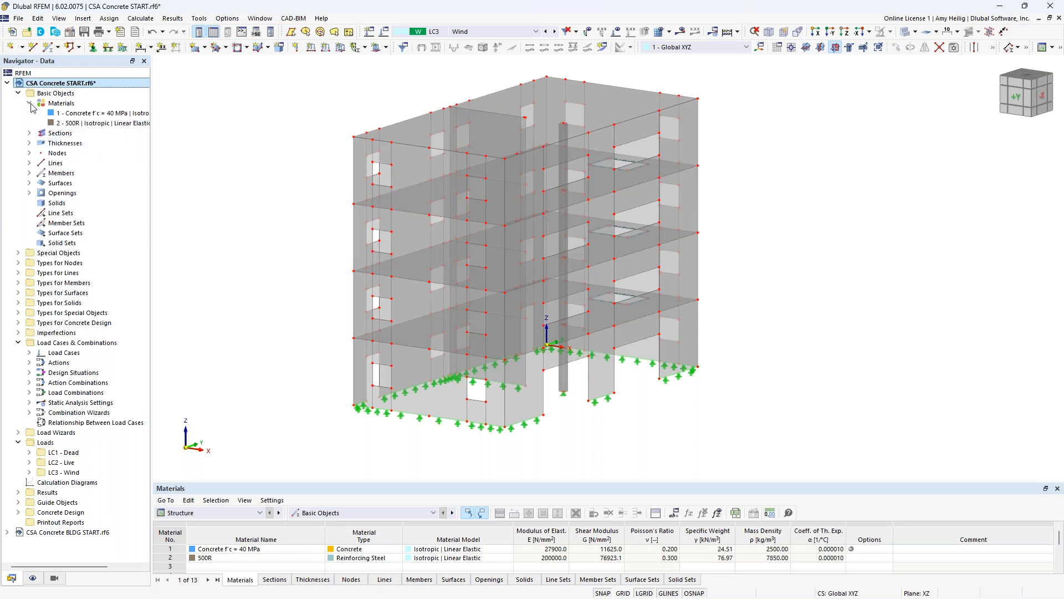
{"action": "left_click", "coordinate": [63, 115]}
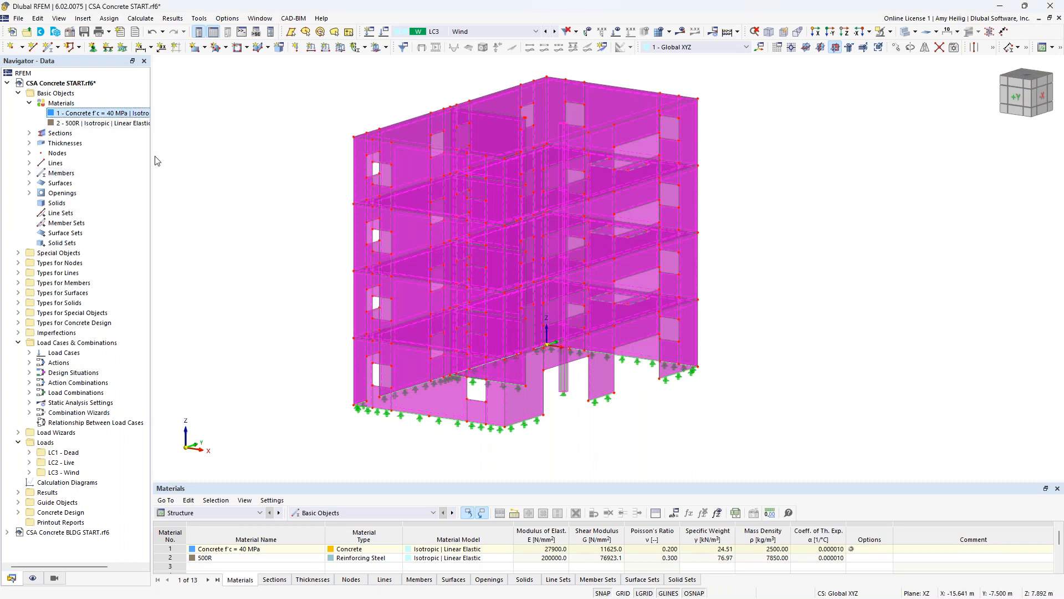
{"action": "double_click", "coordinate": [73, 116]}
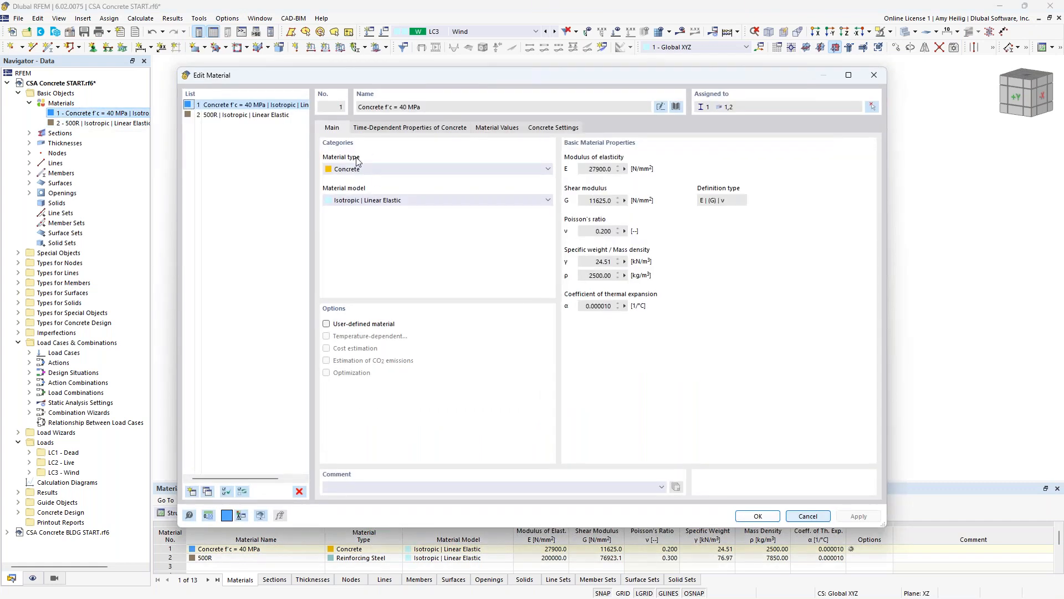
- Try the creep and shrinkage options in the concrete's time-dependent properties and disable both again
{"action": "left_click", "coordinate": [394, 128]}
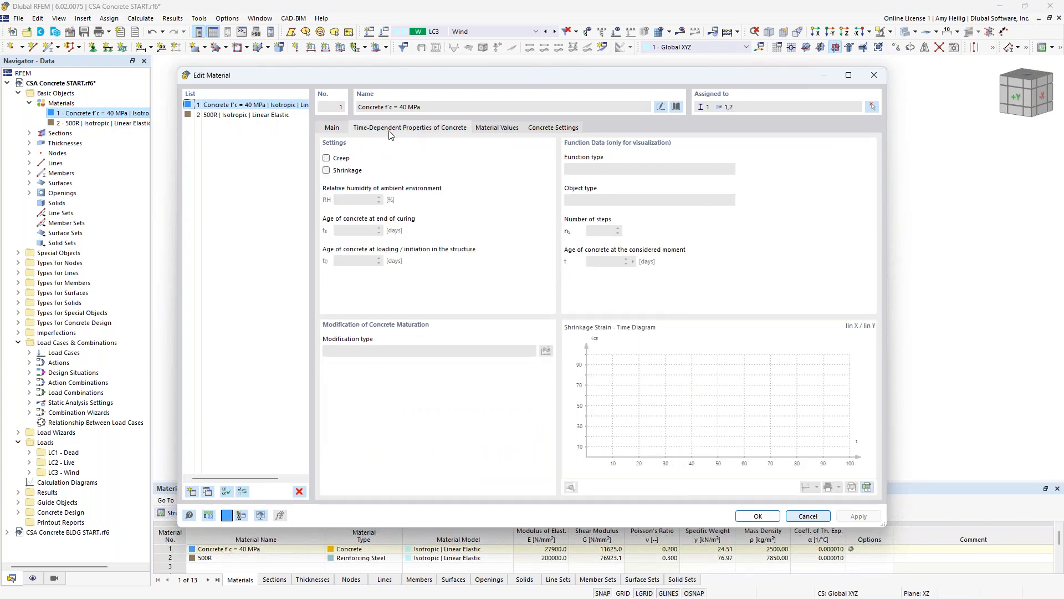
{"action": "left_click", "coordinate": [327, 158]}
{"action": "left_click", "coordinate": [327, 171]}
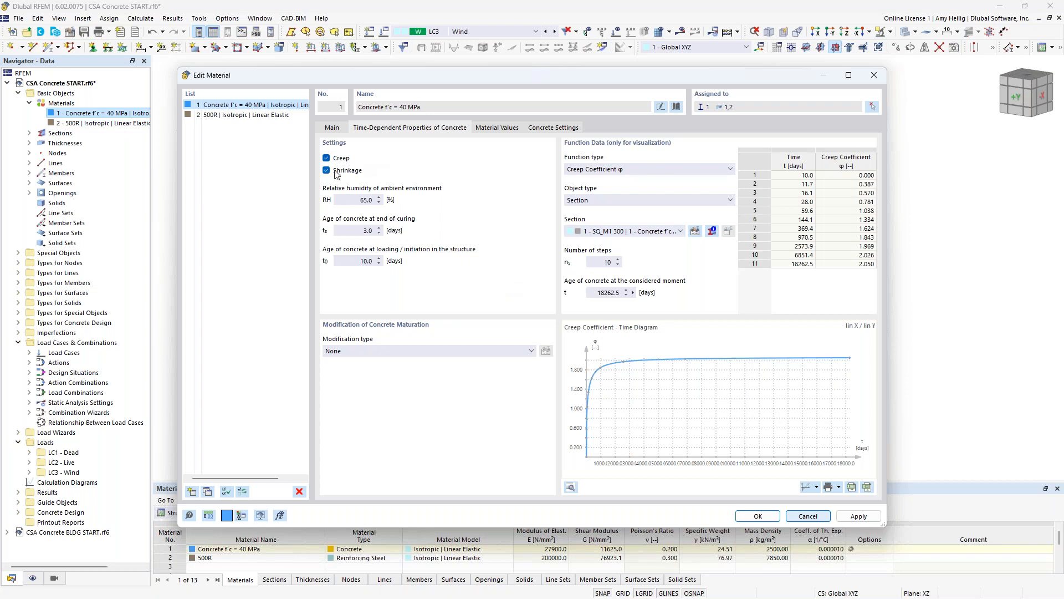
{"action": "left_click", "coordinate": [327, 170]}
{"action": "left_click", "coordinate": [327, 158]}
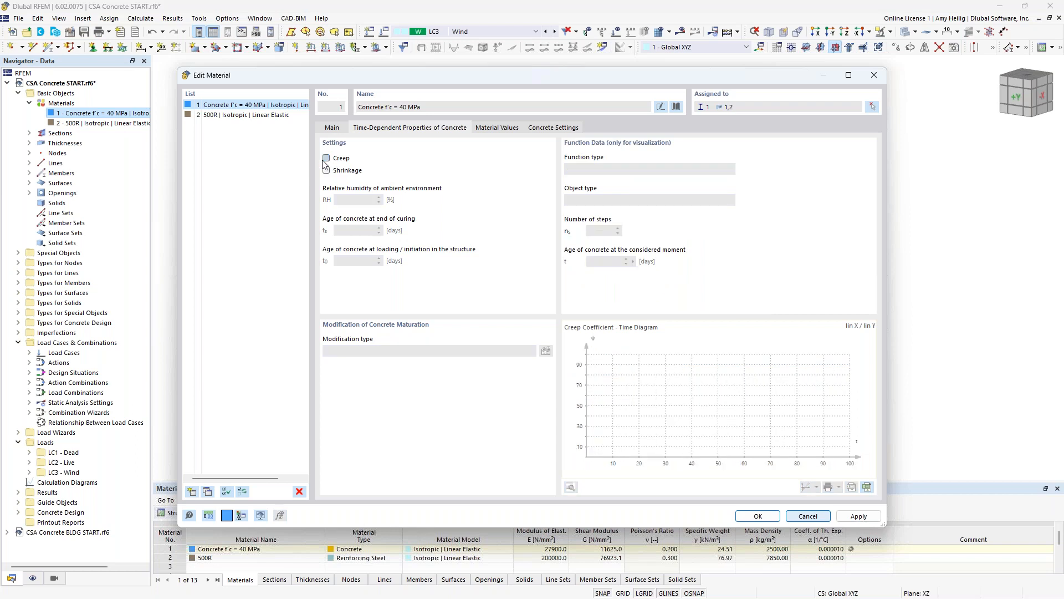
- Examine the main properties of the concrete and the 500R reinforcing steel, and close the material data without changes
{"action": "left_click", "coordinate": [333, 130]}
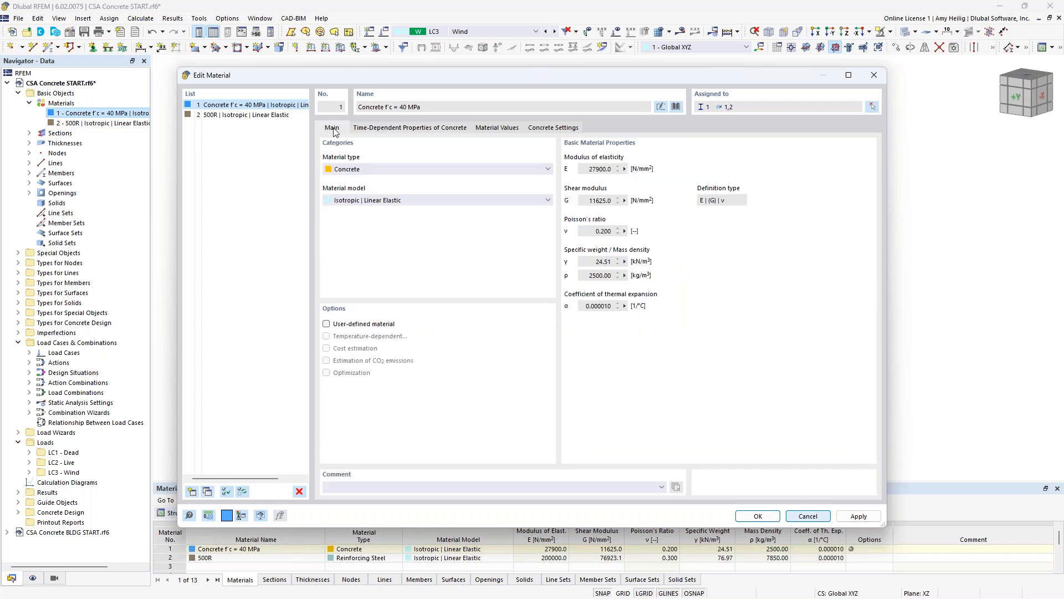
{"action": "left_click", "coordinate": [236, 117]}
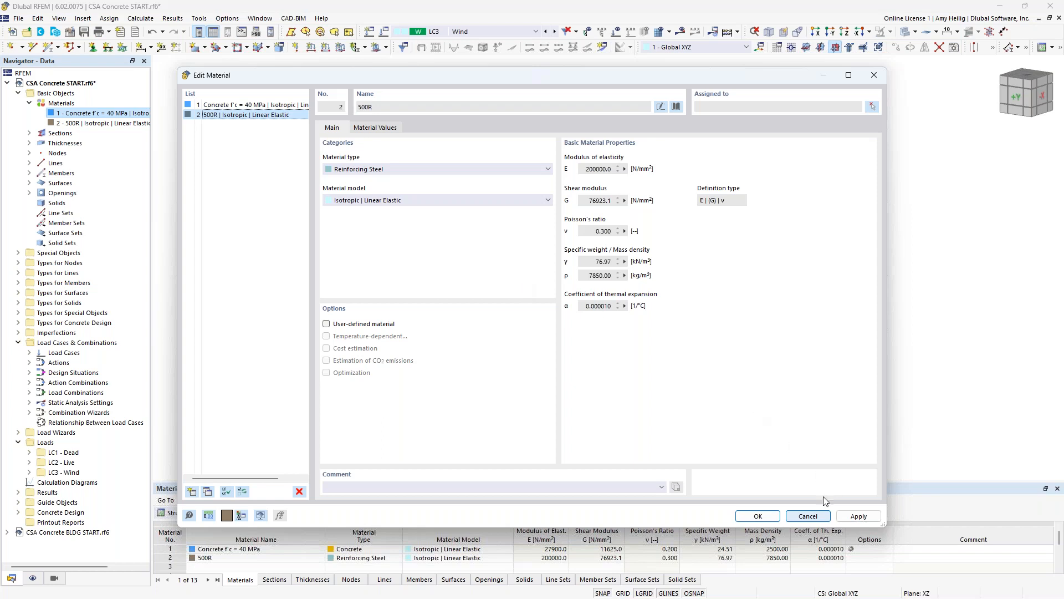
{"action": "left_click", "coordinate": [808, 516]}
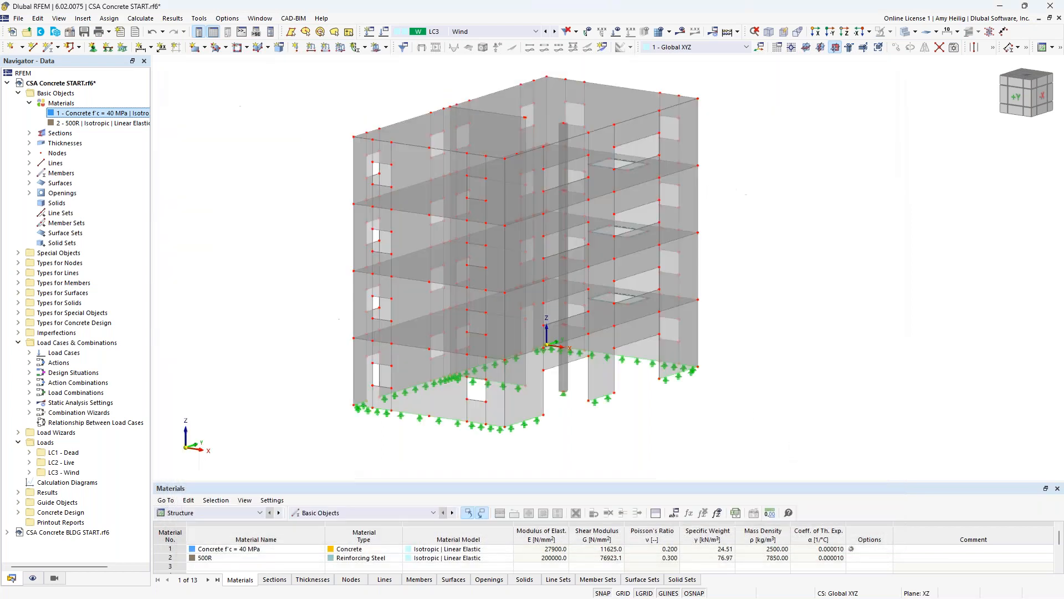
{"action": "left_click", "coordinate": [29, 103]}
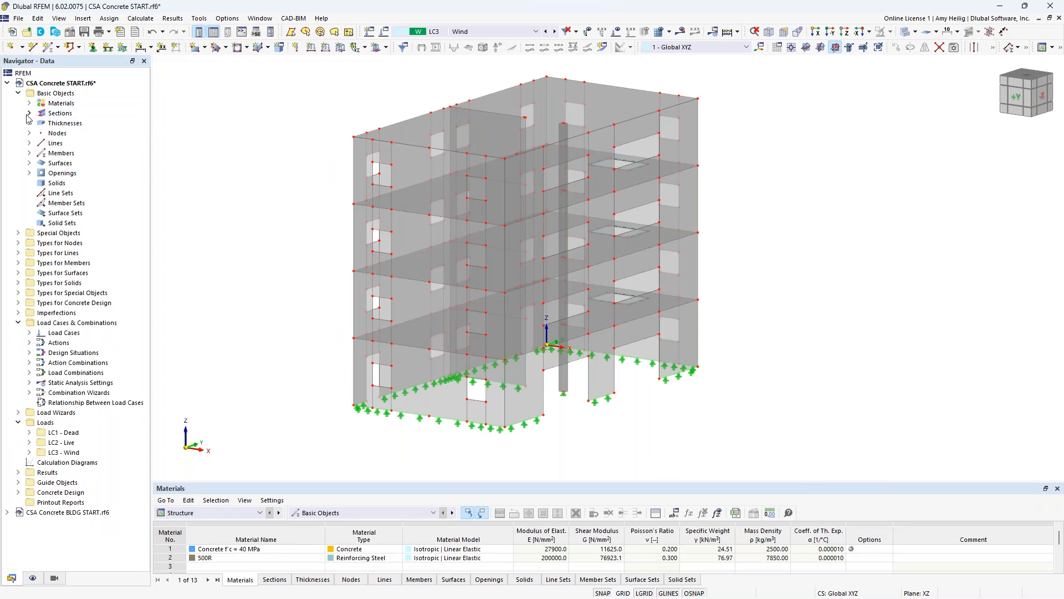
- Locate the column with the SQ_M1 300 section in the model and open its member properties
{"action": "left_click", "coordinate": [30, 113]}
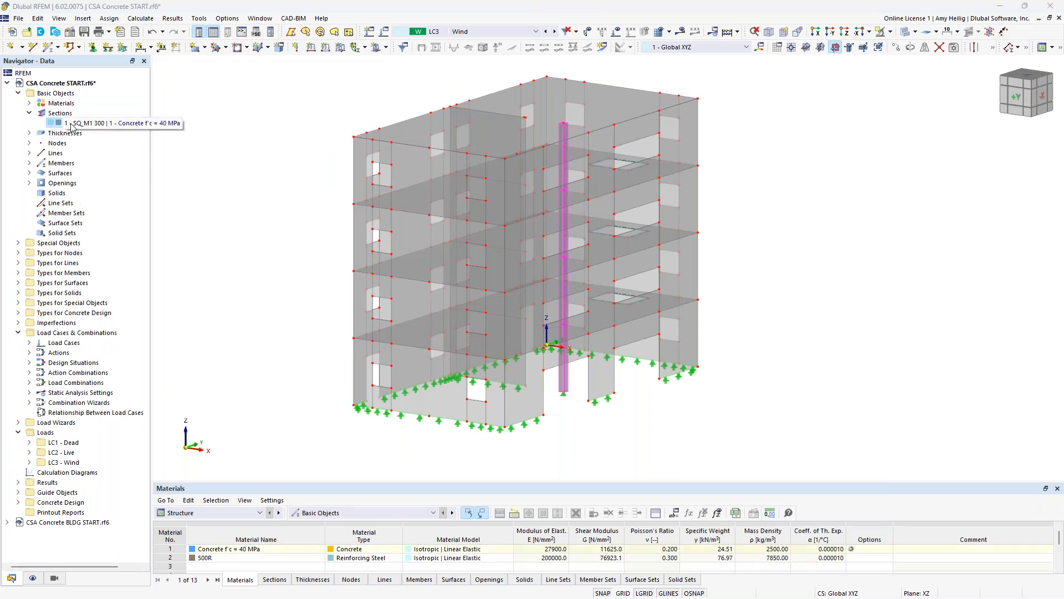
{"action": "middle_click_drag", "start_coordinate": [675, 433], "coordinate": [653, 429], "text": "ctrl"}
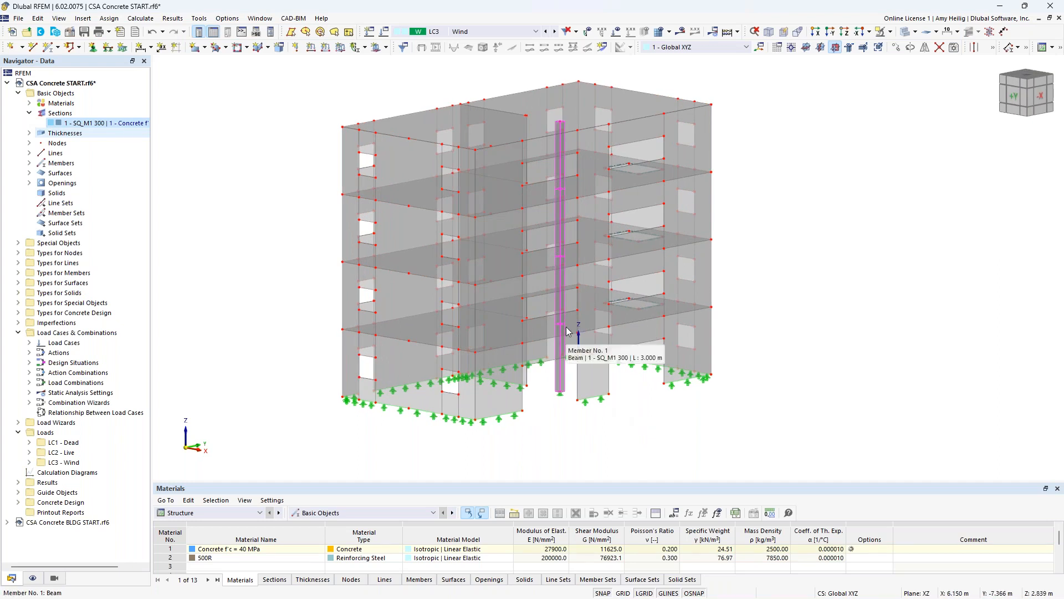
{"action": "double_click", "coordinate": [563, 382]}
- Try the Rib member type on the column members and switch them back to Beam
{"action": "left_click", "coordinate": [341, 157]}
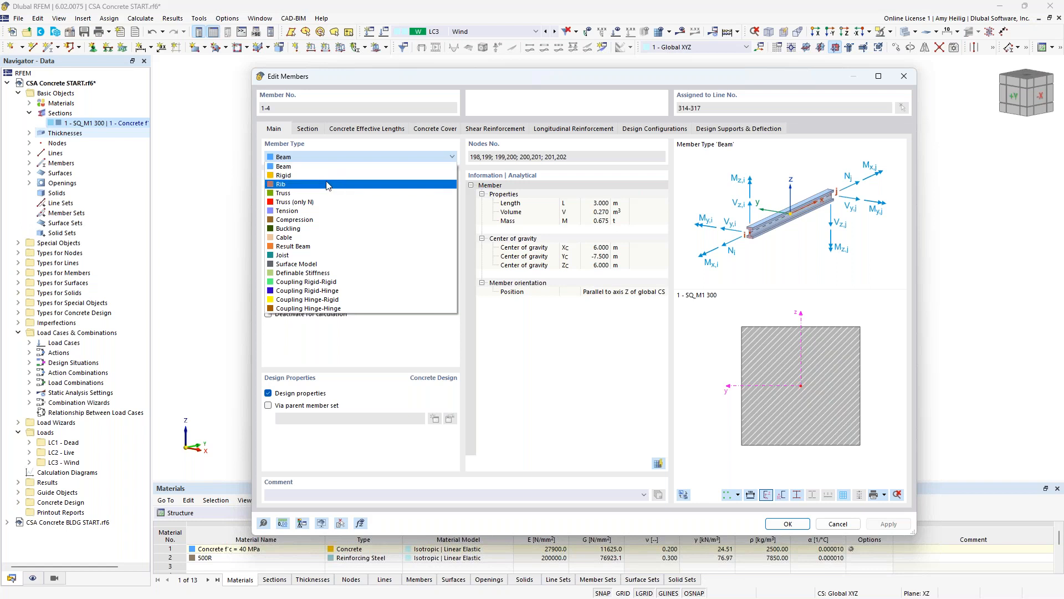
{"action": "left_click", "coordinate": [327, 184]}
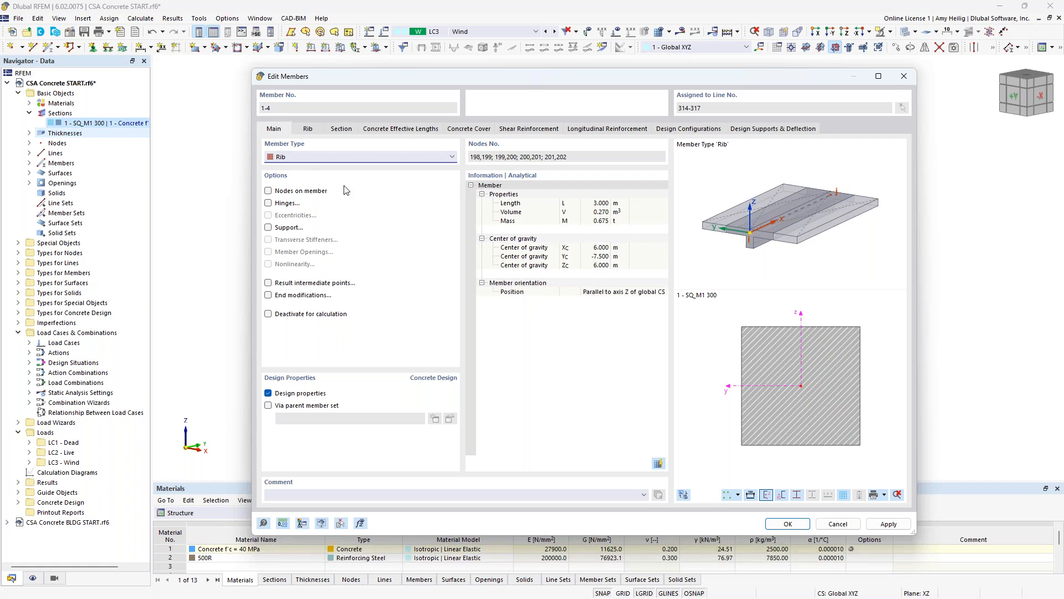
{"action": "left_click", "coordinate": [325, 160]}
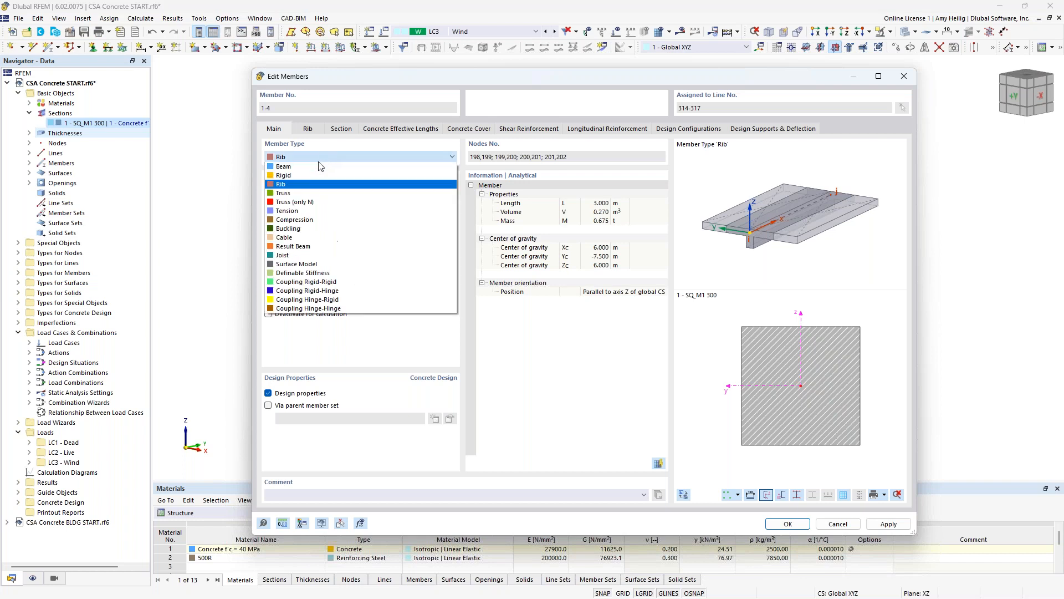
{"action": "left_click", "coordinate": [324, 167]}
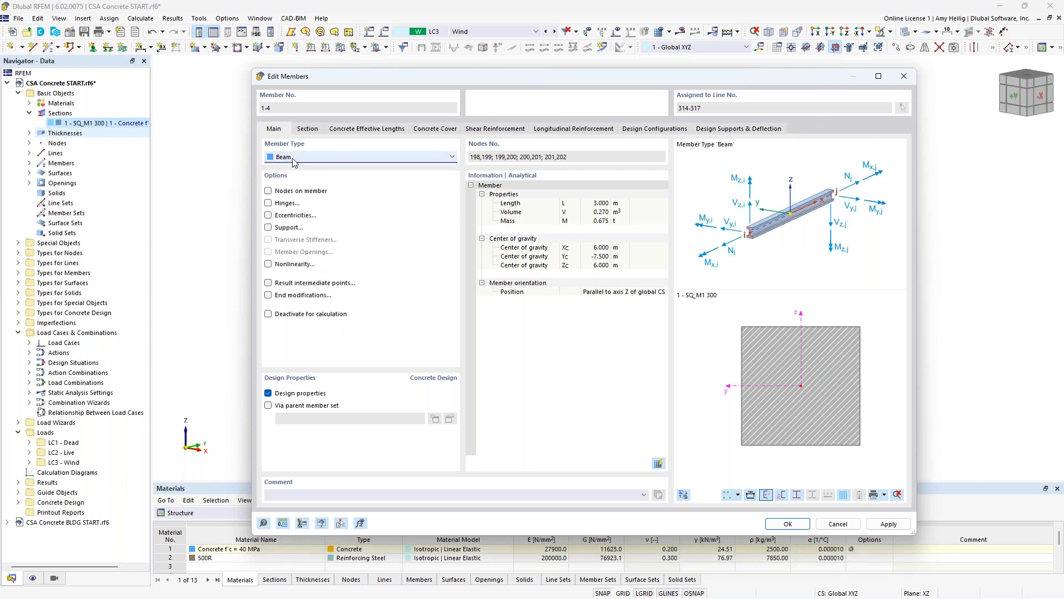
- Examine the column's section and material assignment, and close the member properties without changes
{"action": "left_click", "coordinate": [308, 129]}
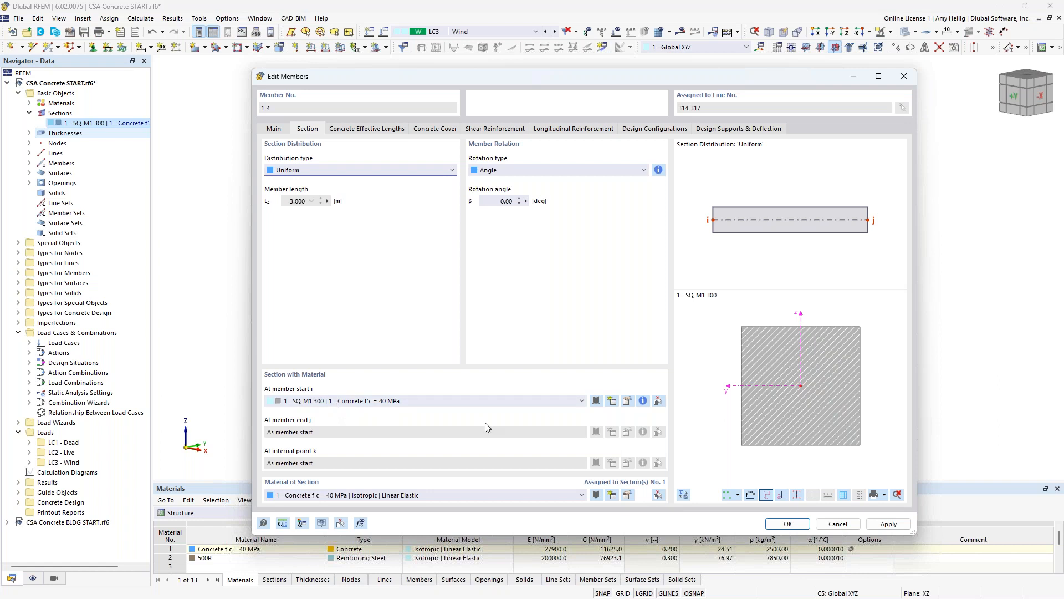
{"action": "left_click", "coordinate": [839, 523]}
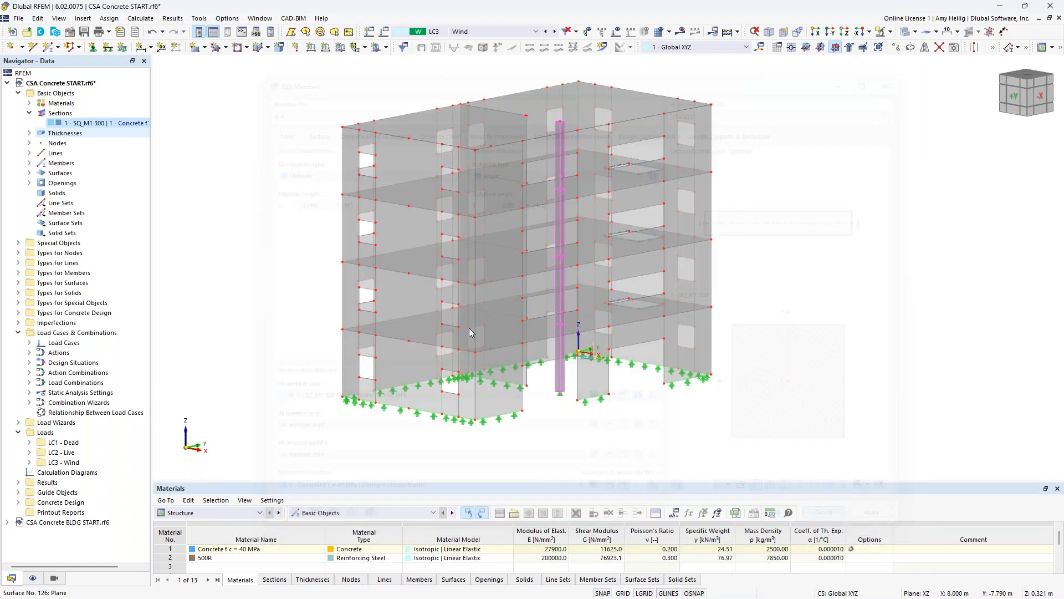
{"action": "left_click", "coordinate": [30, 113]}
- Highlight the surfaces assigned to the 150 mm and the 250 mm uniform thickness to see where each is used
{"action": "left_click", "coordinate": [29, 123]}
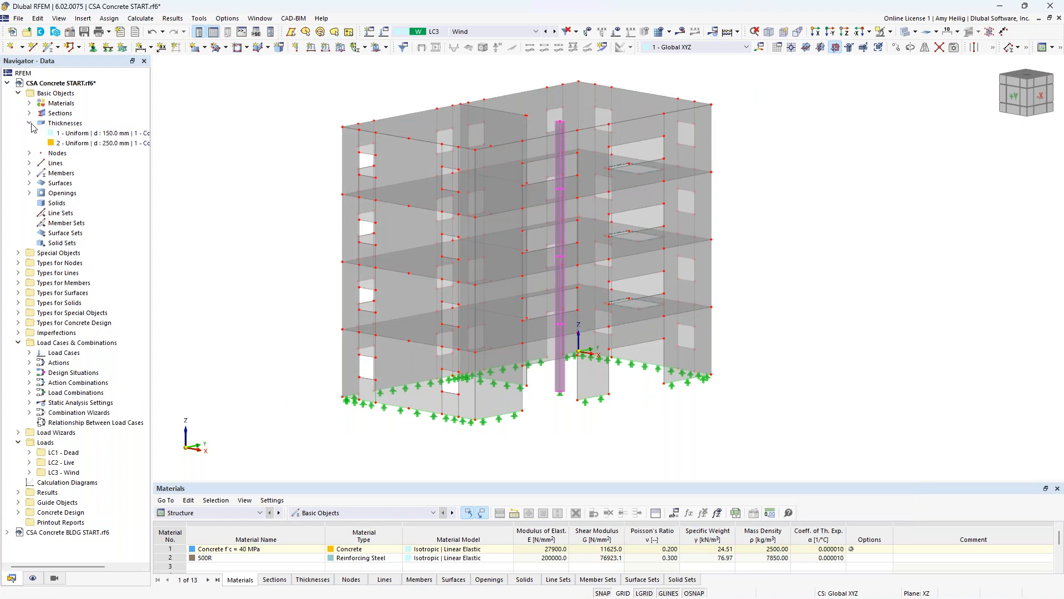
{"action": "left_click", "coordinate": [77, 137]}
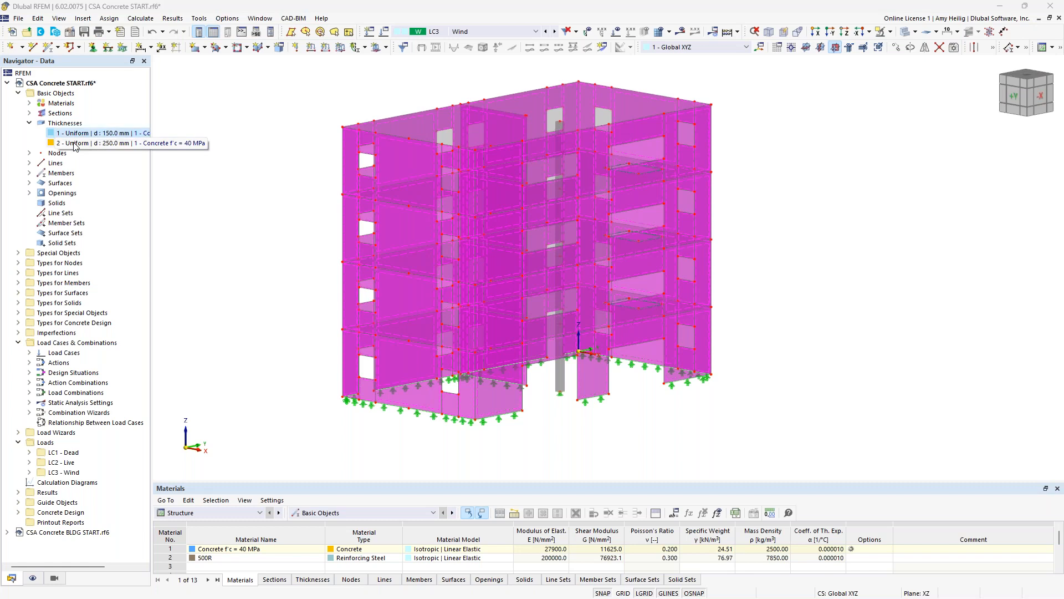
{"action": "left_click", "coordinate": [76, 144]}
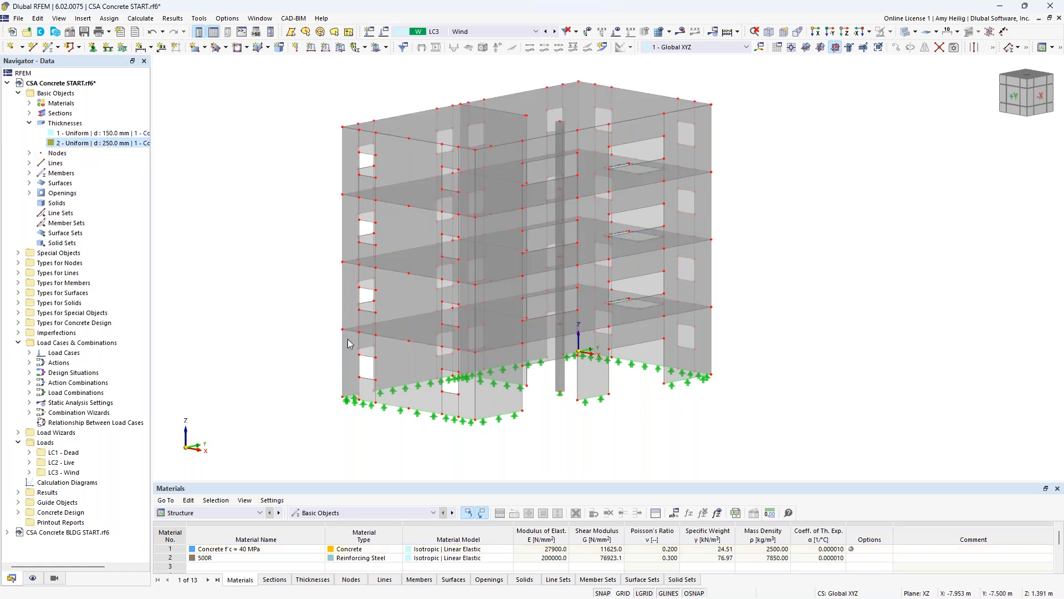
- Examine individual wall surfaces on the lower storeys and the Rectangle option for creating openings
{"action": "scroll", "coordinate": [364, 355], "scroll_direction": "up", "scroll_amount": 3}
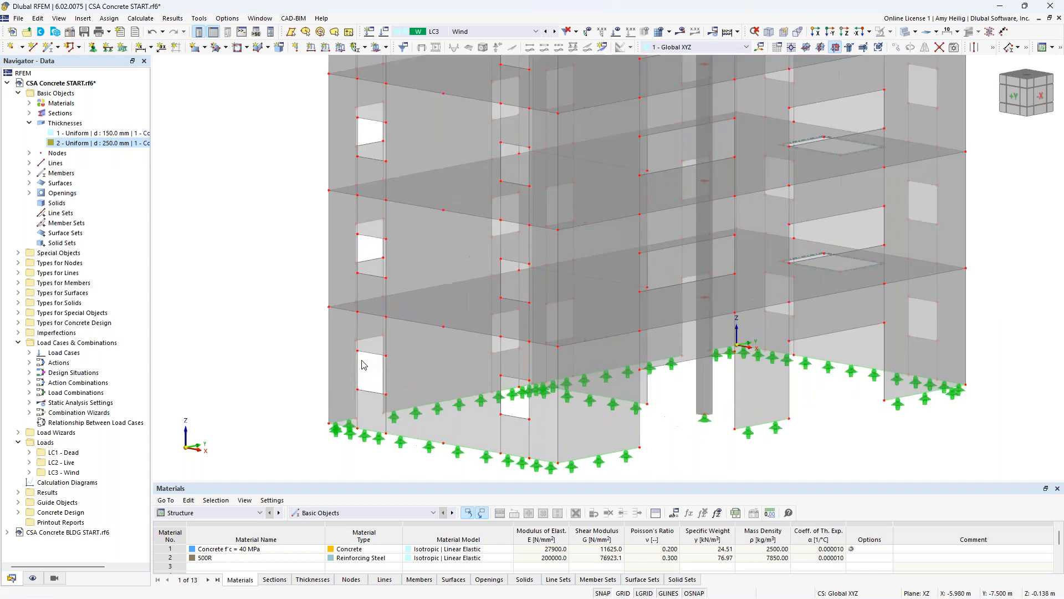
{"action": "left_click", "coordinate": [417, 363]}
{"action": "left_click", "coordinate": [424, 265]}
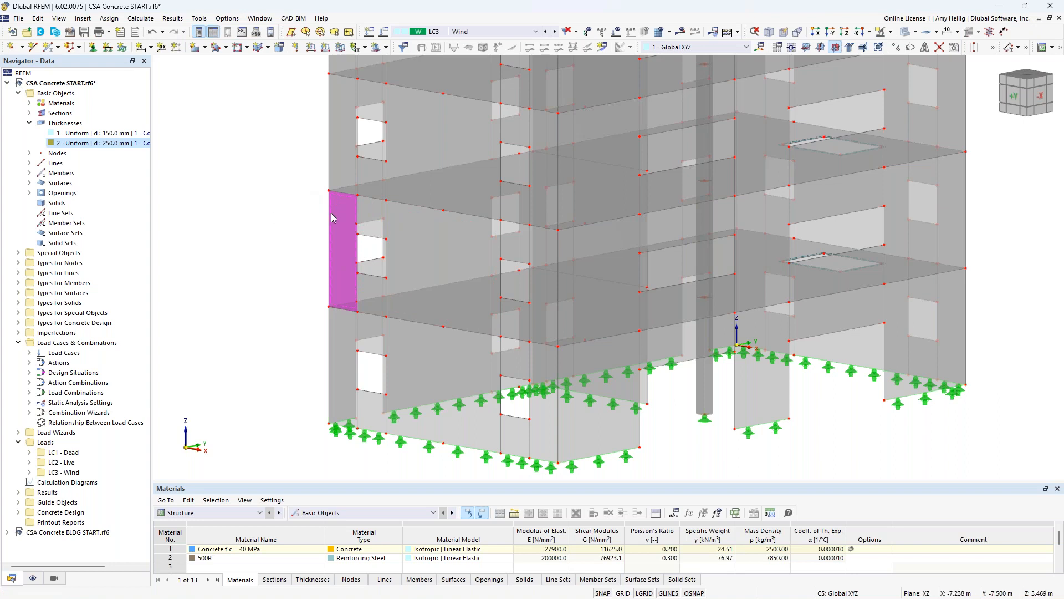
{"action": "left_click", "coordinate": [246, 48]}
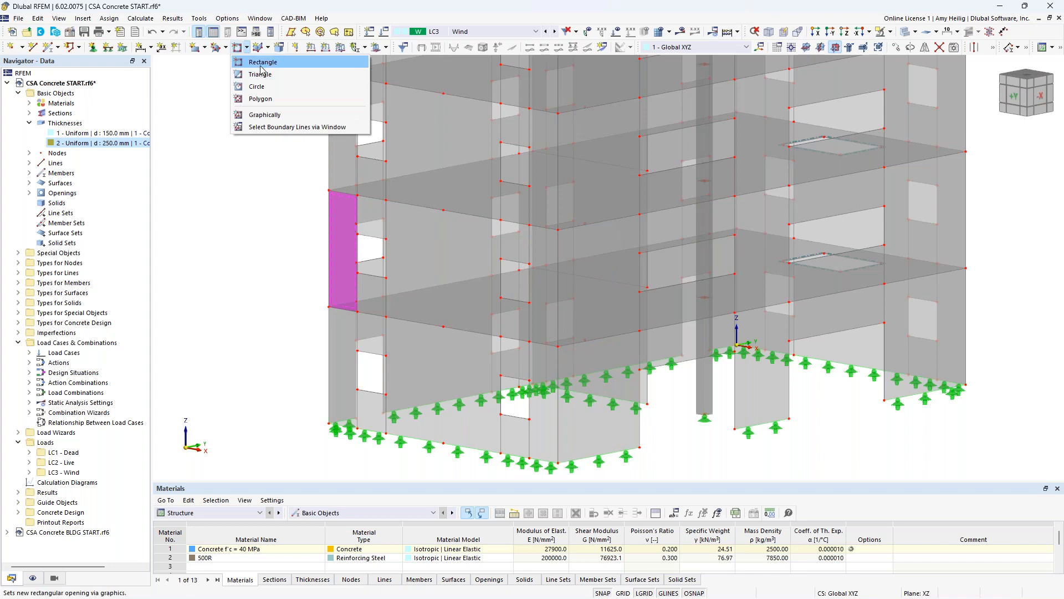
{"action": "left_click", "coordinate": [261, 63]}
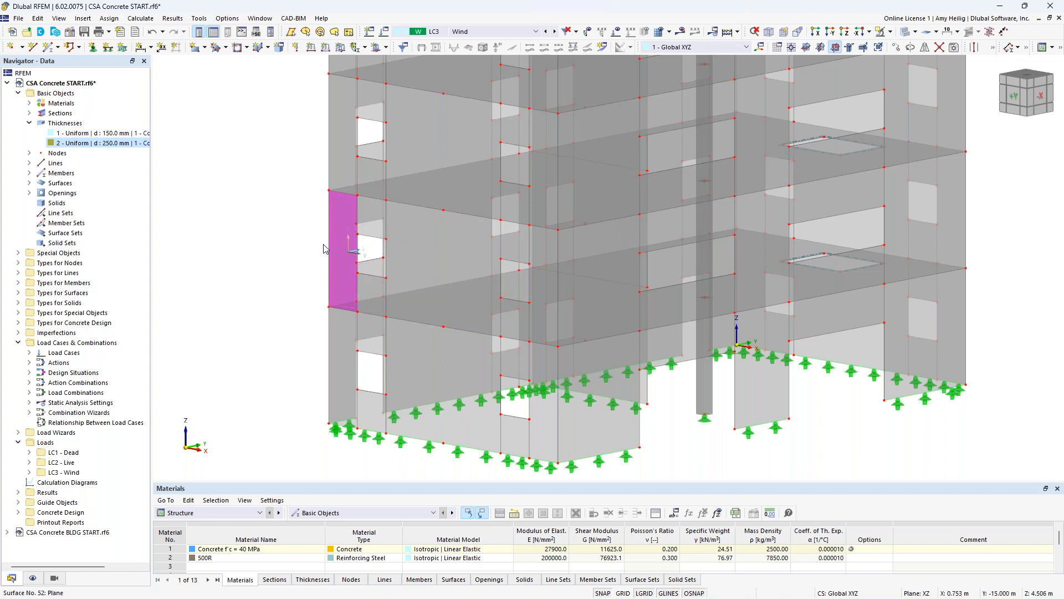
- Clear the thickness highlighting and examine the line supports under the walls and the nodal support at the column base
{"action": "left_click", "coordinate": [29, 123]}
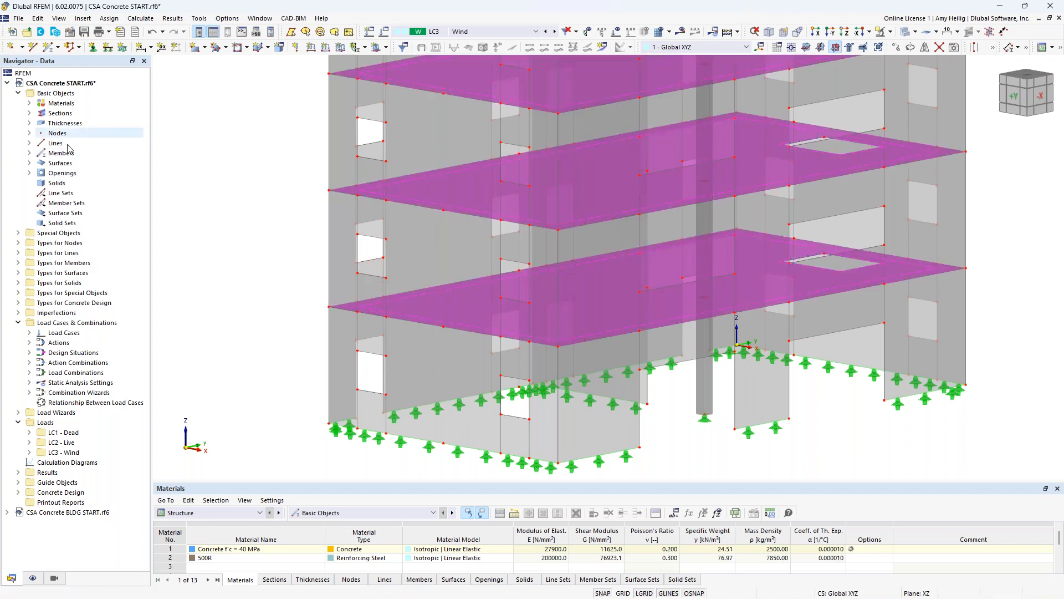
{"action": "left_click", "coordinate": [296, 263]}
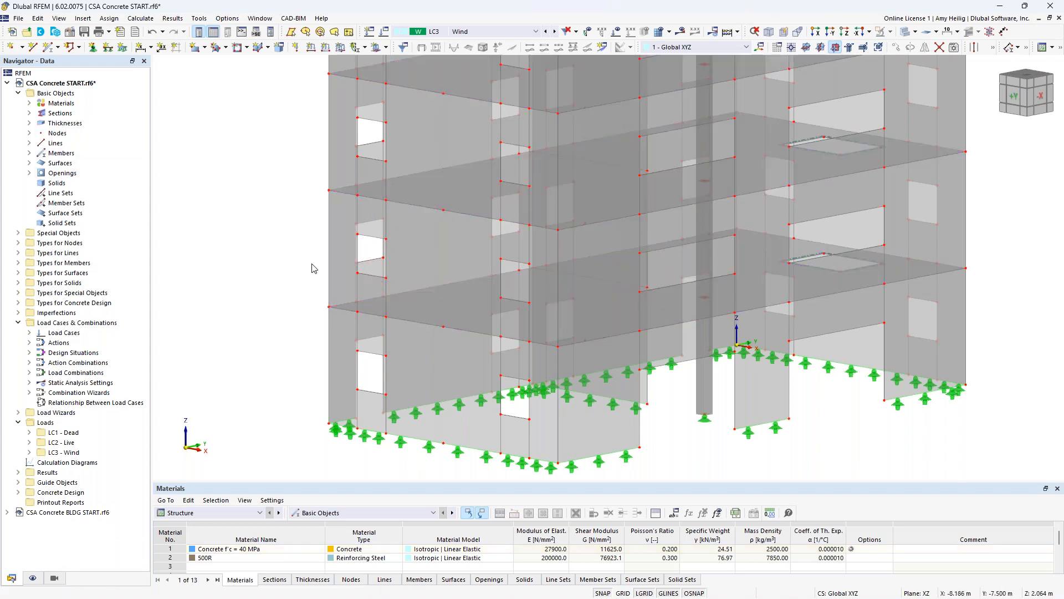
{"action": "middle_click_drag", "start_coordinate": [667, 447], "coordinate": [506, 363]}
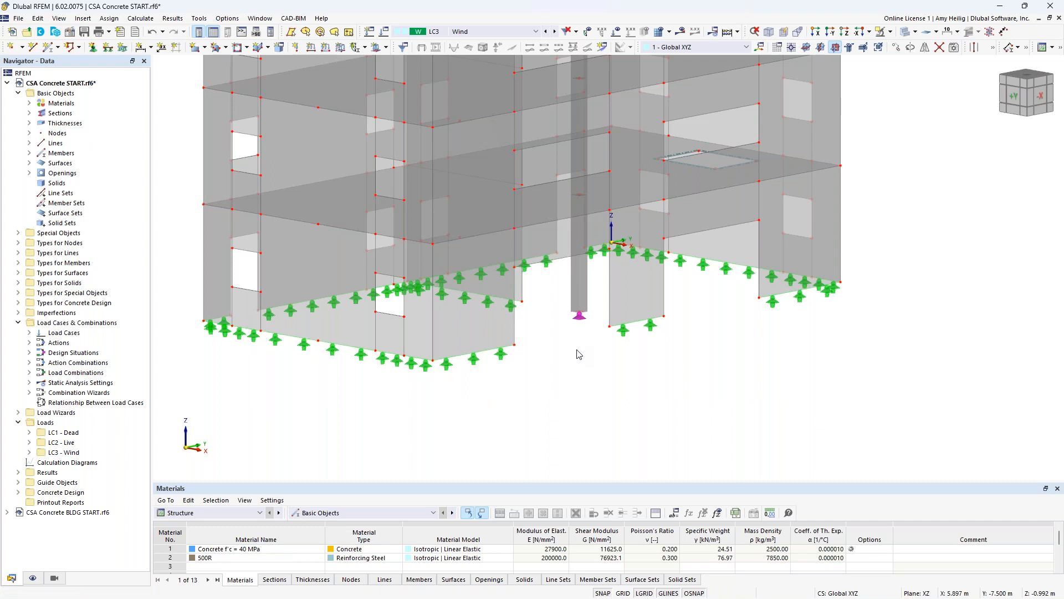
{"action": "scroll", "coordinate": [579, 354], "scroll_direction": "down", "scroll_amount": 2}
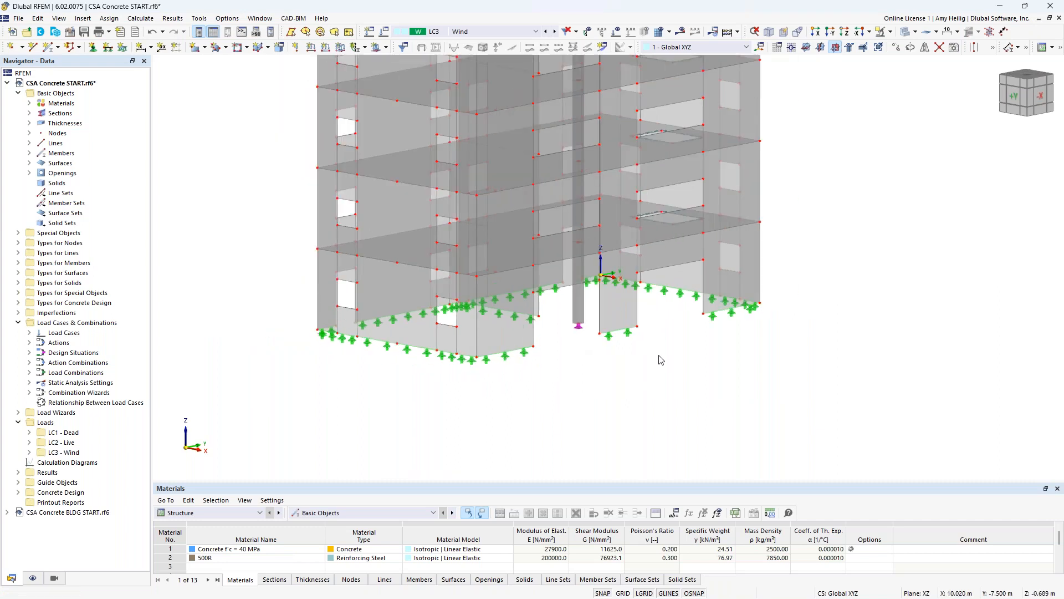
{"action": "scroll", "coordinate": [648, 400], "scroll_direction": "up", "scroll_amount": 2}
{"action": "scroll", "coordinate": [642, 425], "scroll_direction": "up", "scroll_amount": 2}
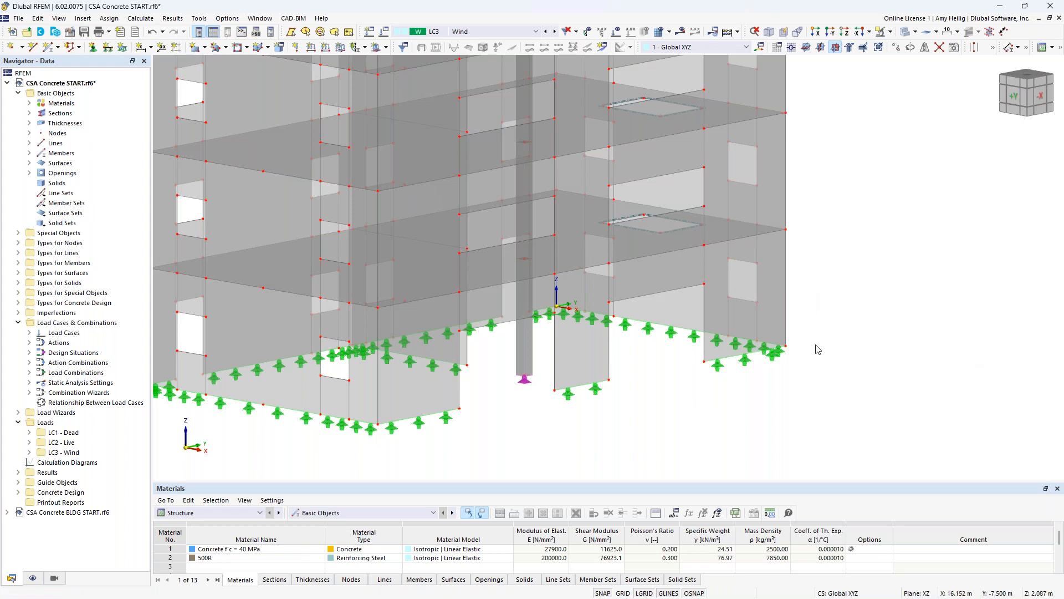
{"action": "scroll", "coordinate": [818, 349], "scroll_direction": "down", "scroll_amount": 3}
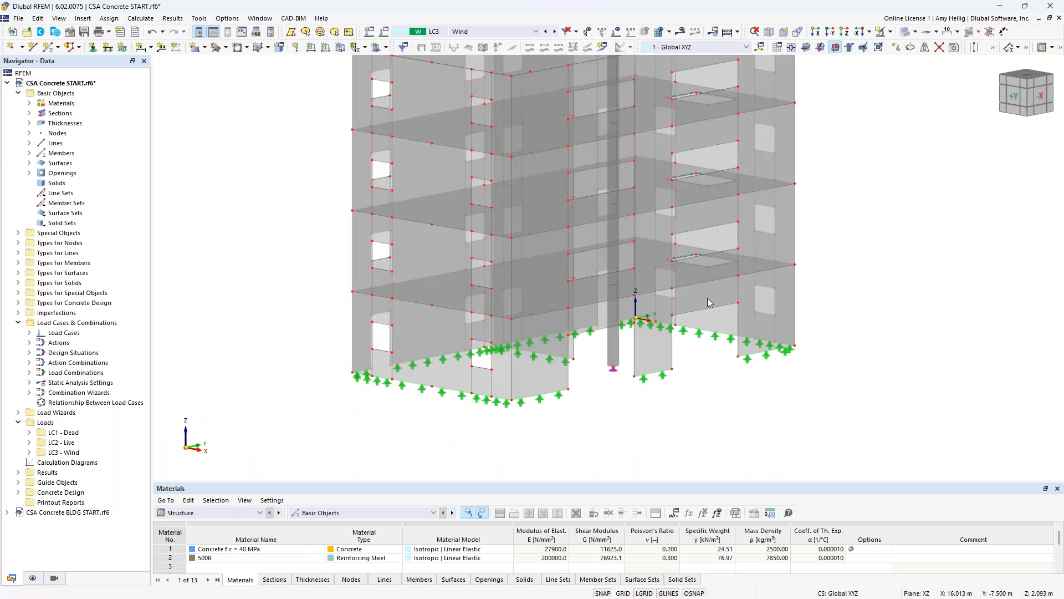
- Check the standard group available for the load combinations and keep NBC with the 2020 edition
{"action": "left_click", "coordinate": [385, 32]}
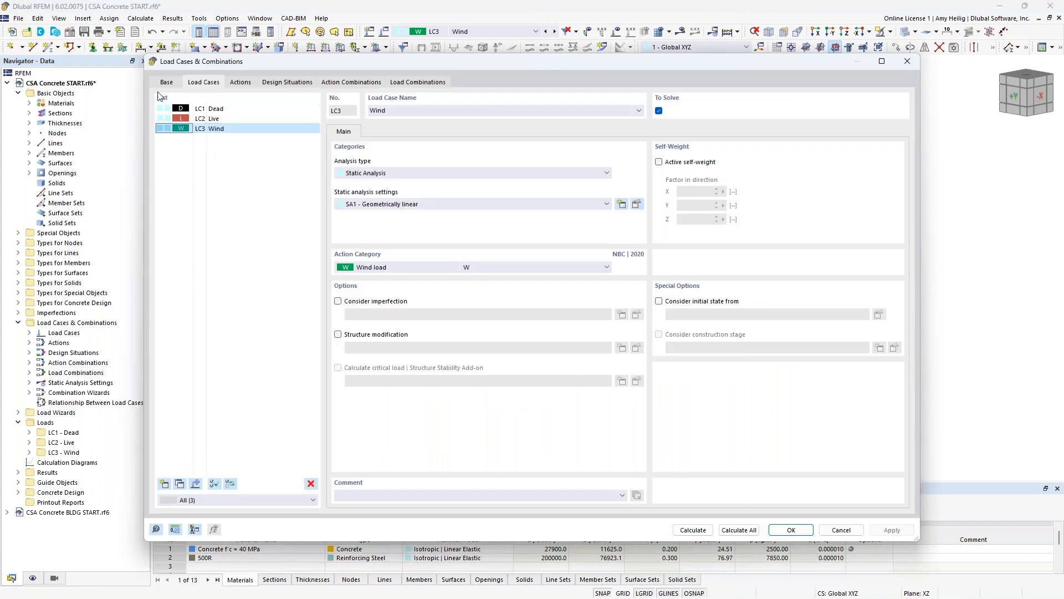
{"action": "left_click", "coordinate": [168, 85]}
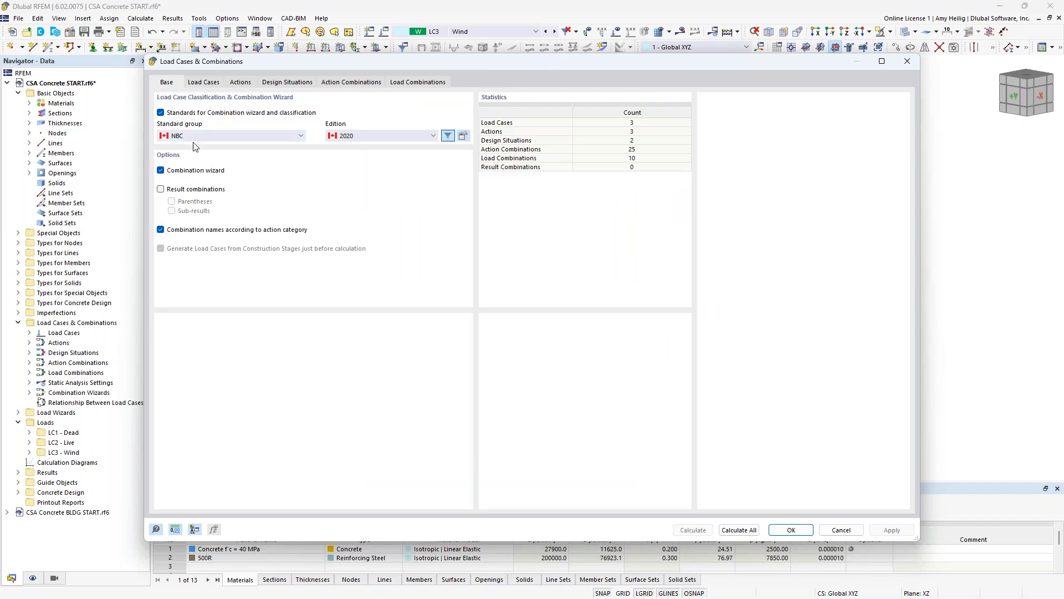
{"action": "left_click", "coordinate": [214, 139]}
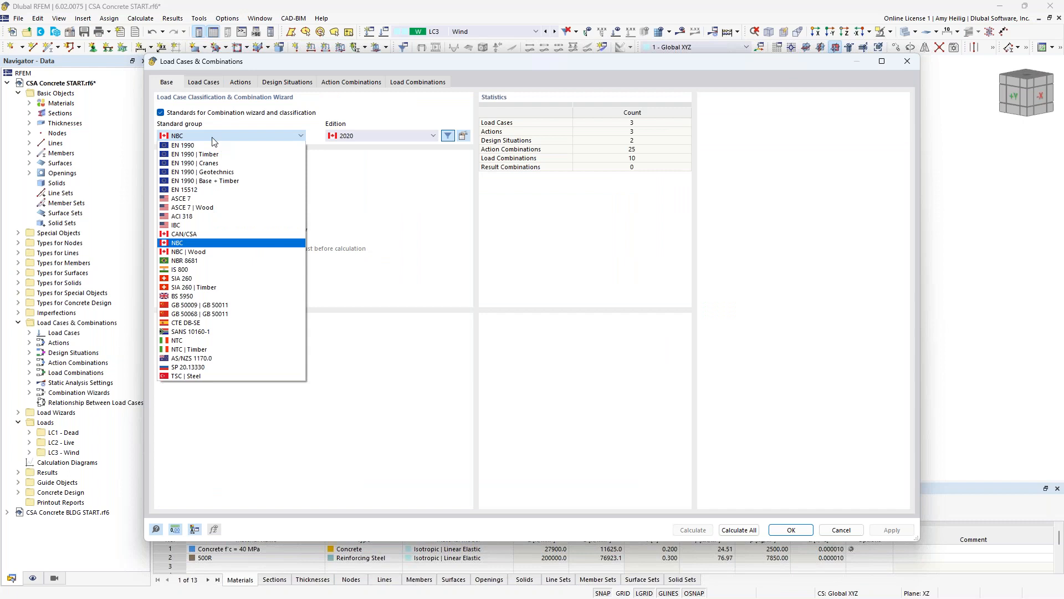
{"action": "left_click", "coordinate": [234, 243]}
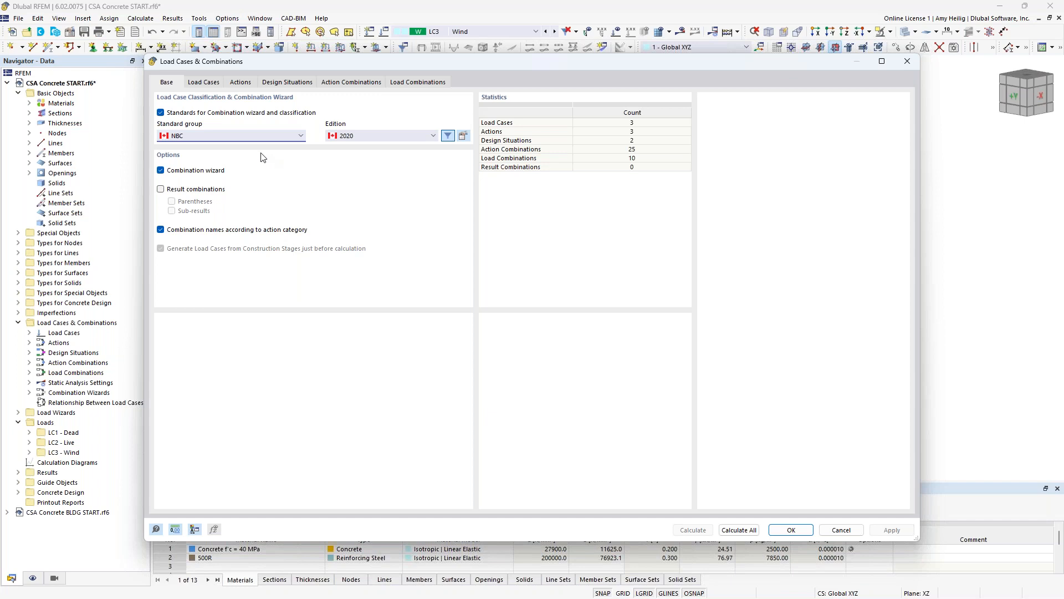
- Review the Dead, Live and Wind load cases and the action categories available for the wind case
{"action": "left_click", "coordinate": [203, 82]}
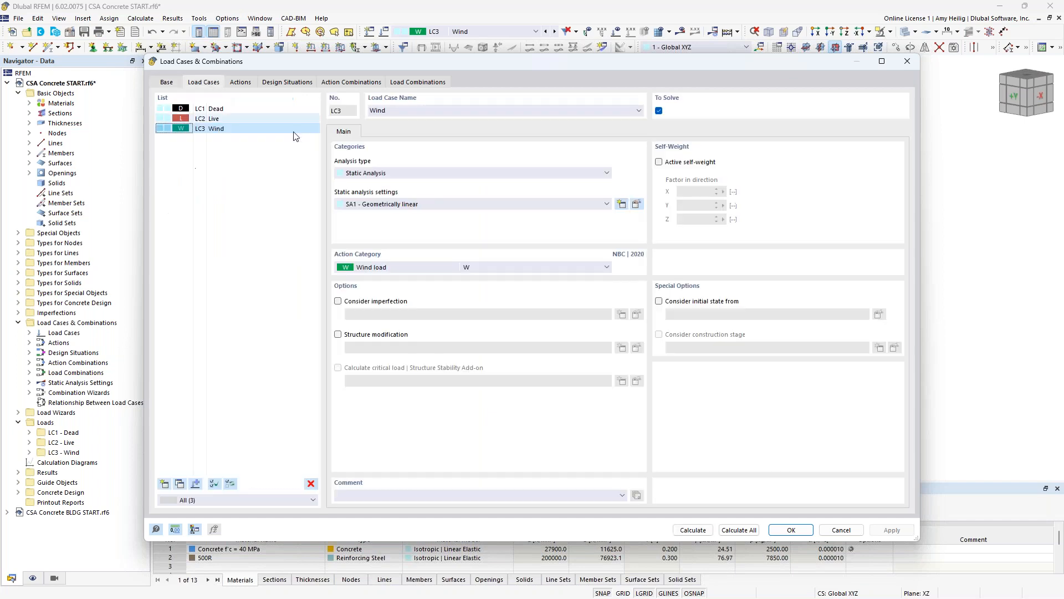
{"action": "left_click", "coordinate": [244, 110]}
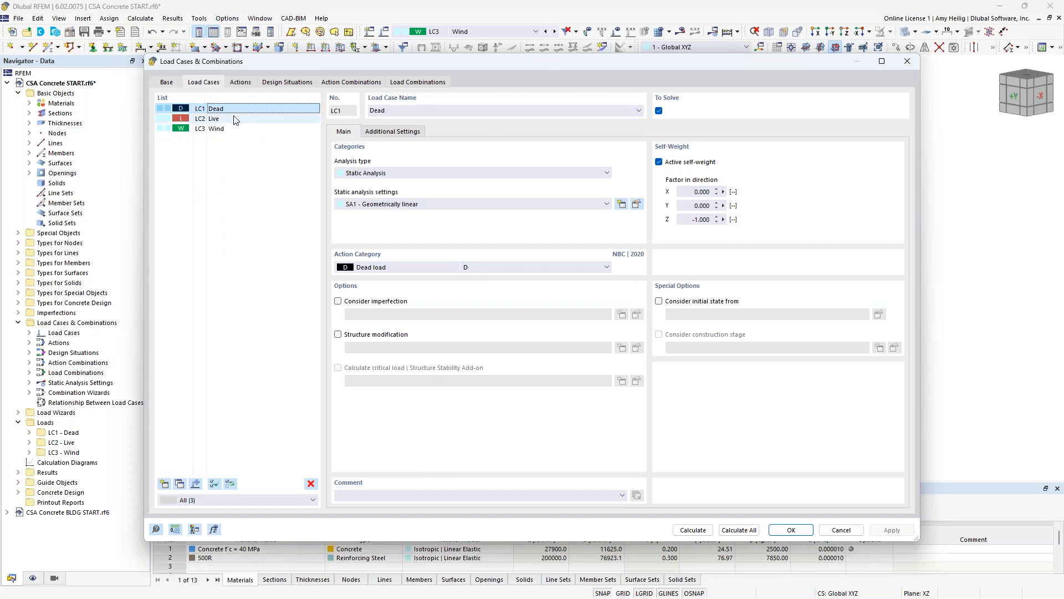
{"action": "left_click", "coordinate": [225, 119]}
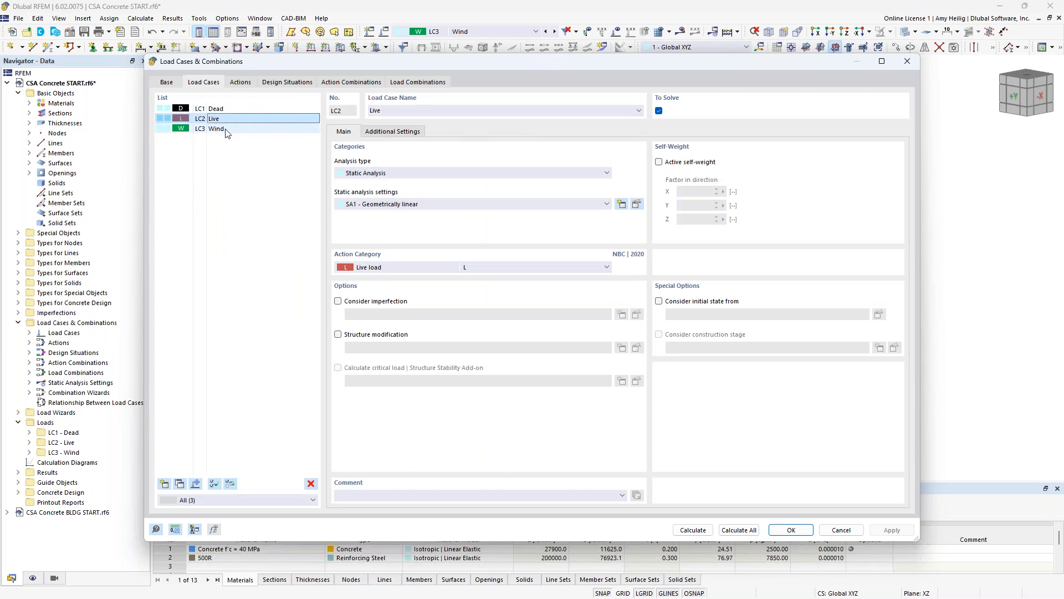
{"action": "left_click", "coordinate": [225, 130]}
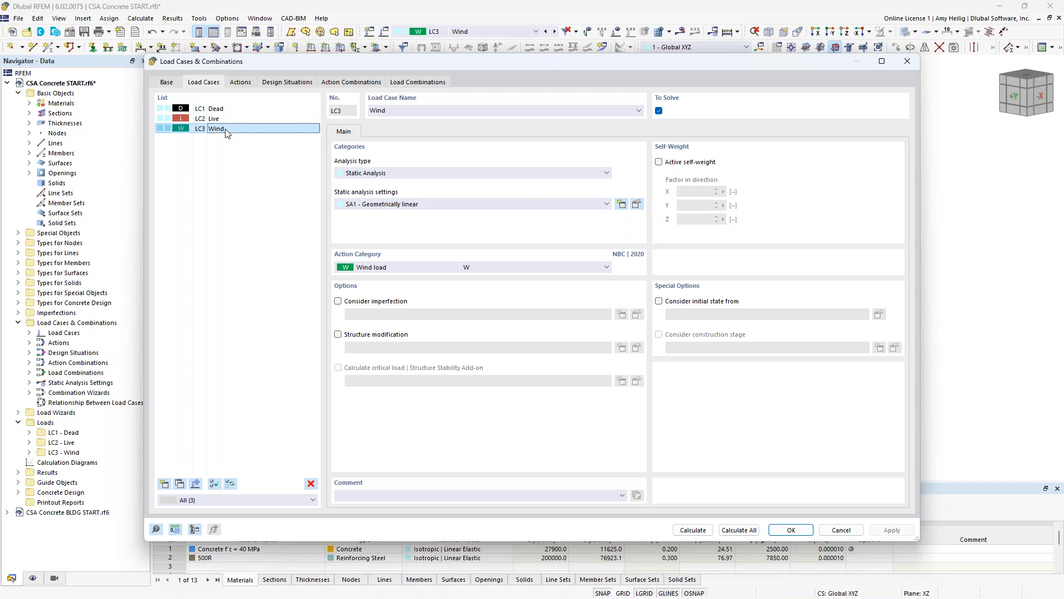
{"action": "left_click", "coordinate": [417, 270]}
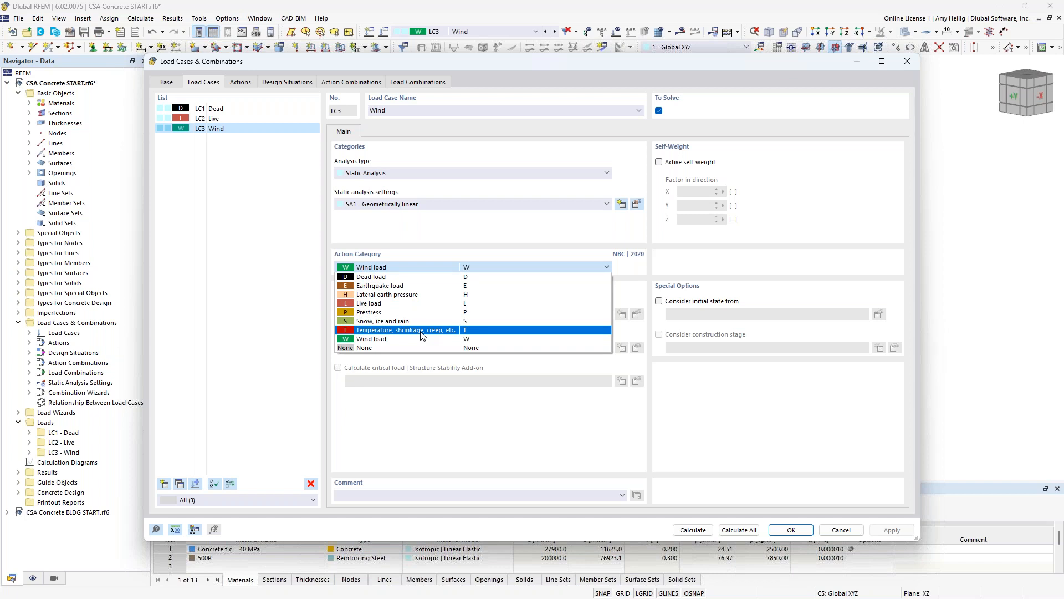
{"action": "left_click", "coordinate": [401, 233]}
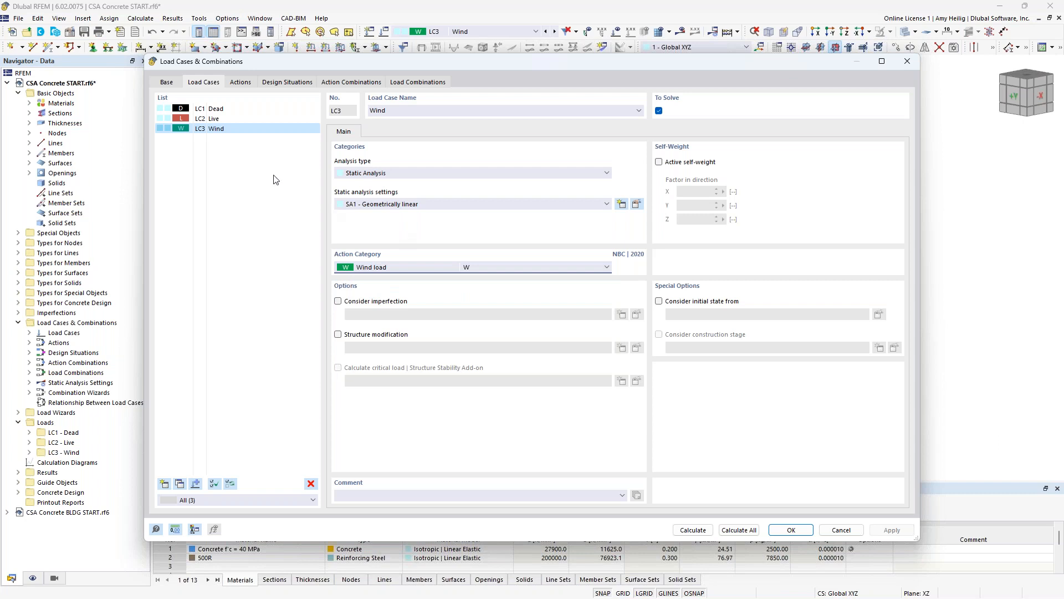
- Review the Ultimate Limit State and Limit State of Serviceability design situations together with their NBC 2020 combination rules
{"action": "left_click", "coordinate": [288, 83]}
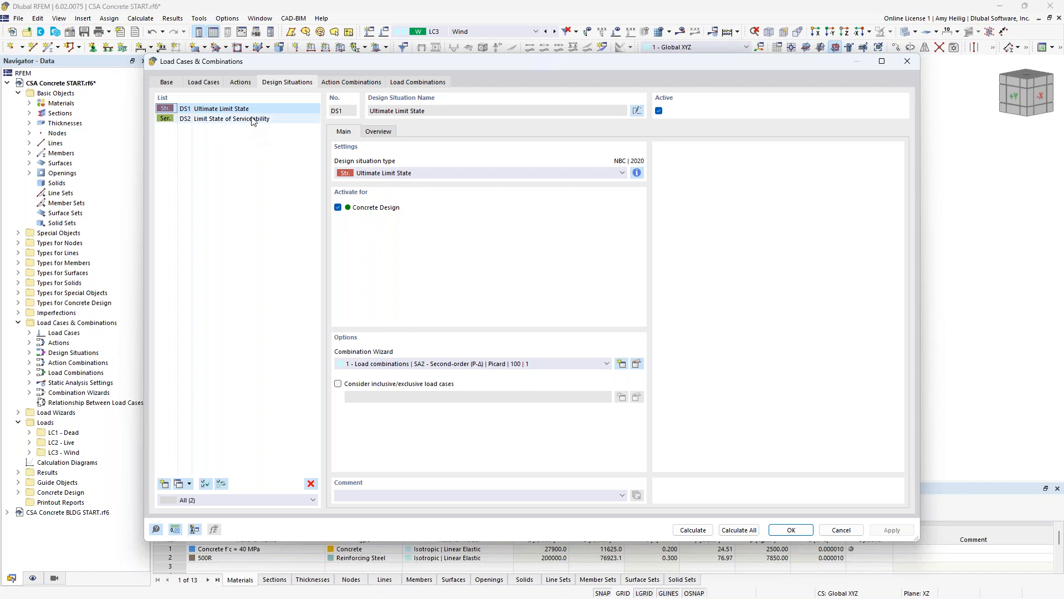
{"action": "left_click", "coordinate": [255, 119]}
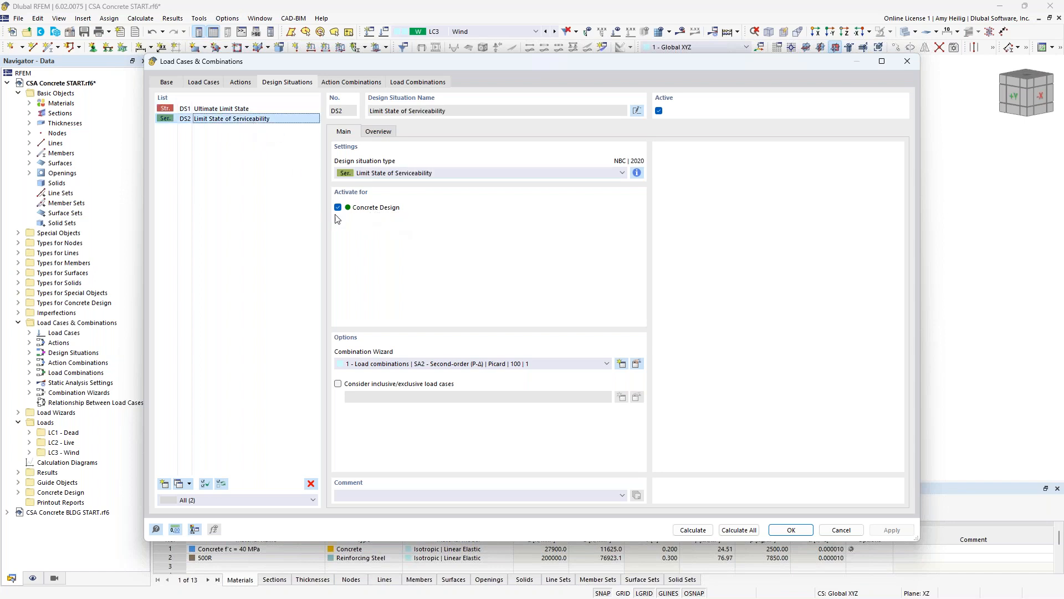
{"action": "left_click", "coordinate": [237, 109]}
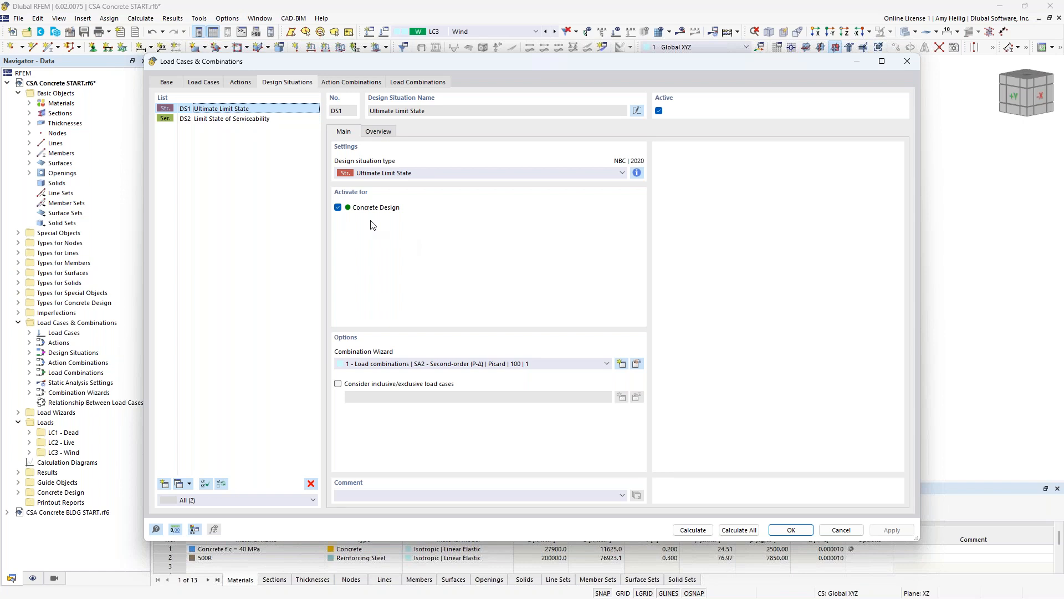
{"action": "left_click", "coordinate": [637, 173]}
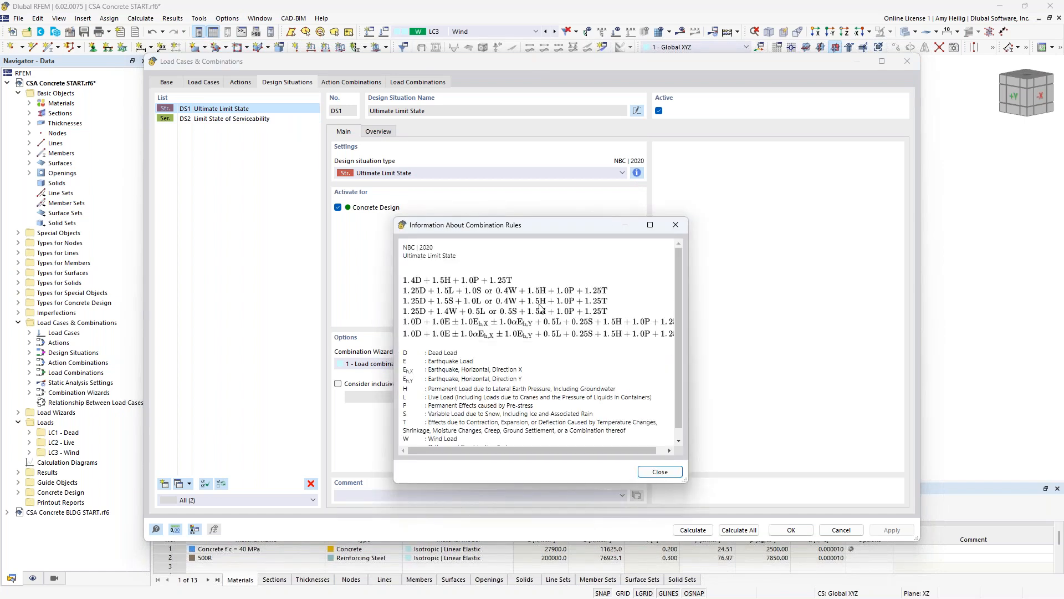
{"action": "left_click", "coordinate": [677, 224]}
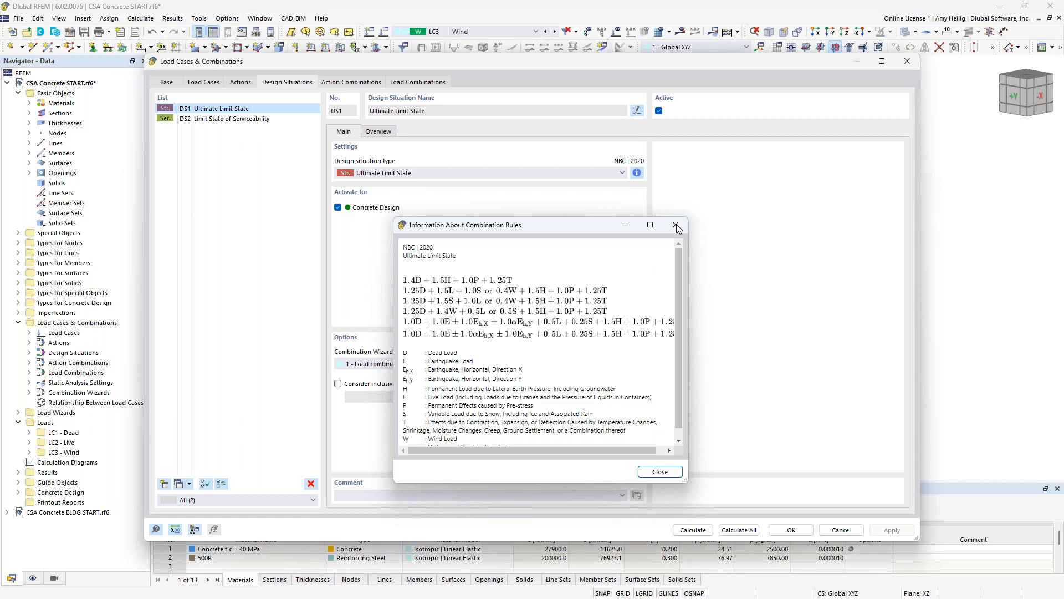
{"action": "left_click", "coordinate": [281, 126]}
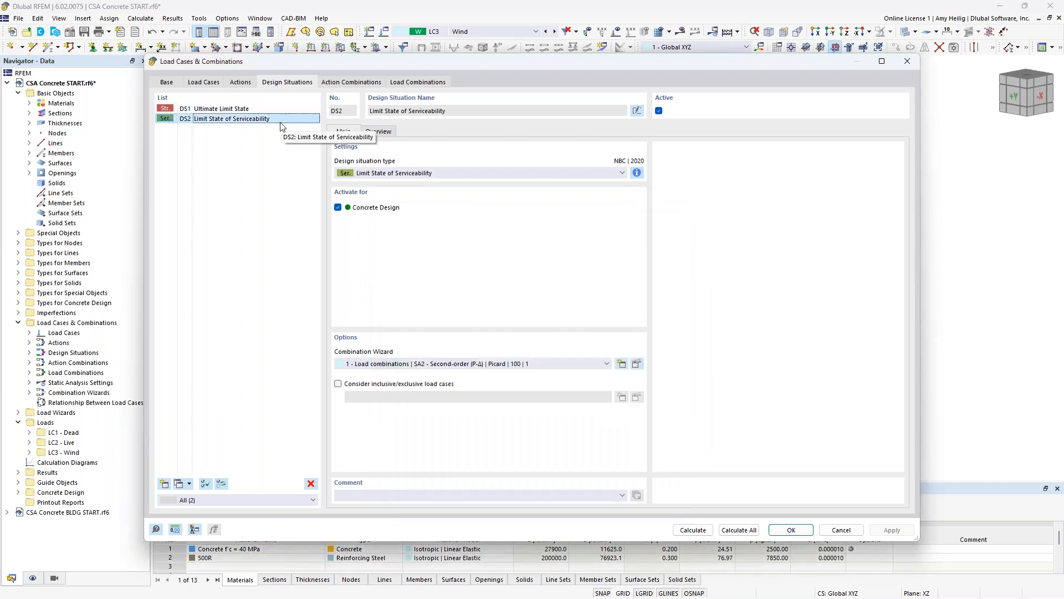
{"action": "left_click", "coordinate": [637, 173]}
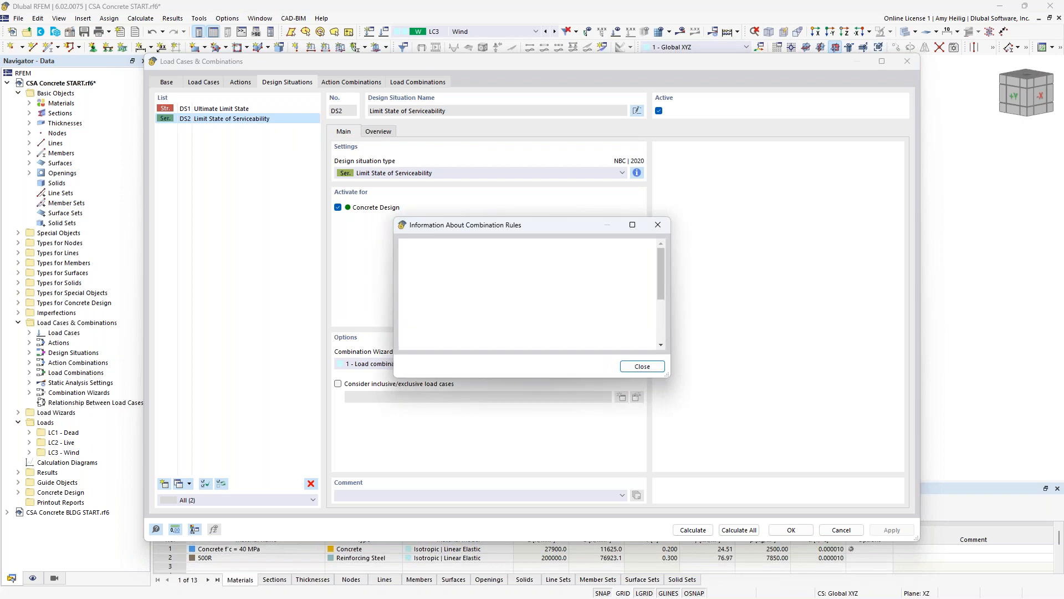
{"action": "left_click", "coordinate": [659, 228]}
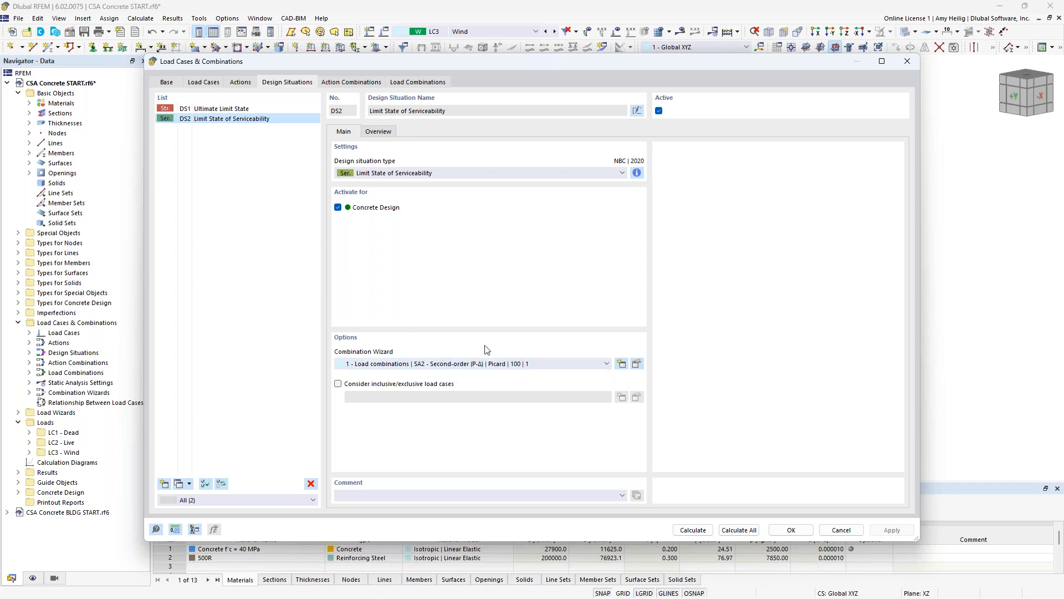
- Review the generated load combinations, including the serviceability combination D + L + 0.23W
{"action": "left_click", "coordinate": [425, 84]}
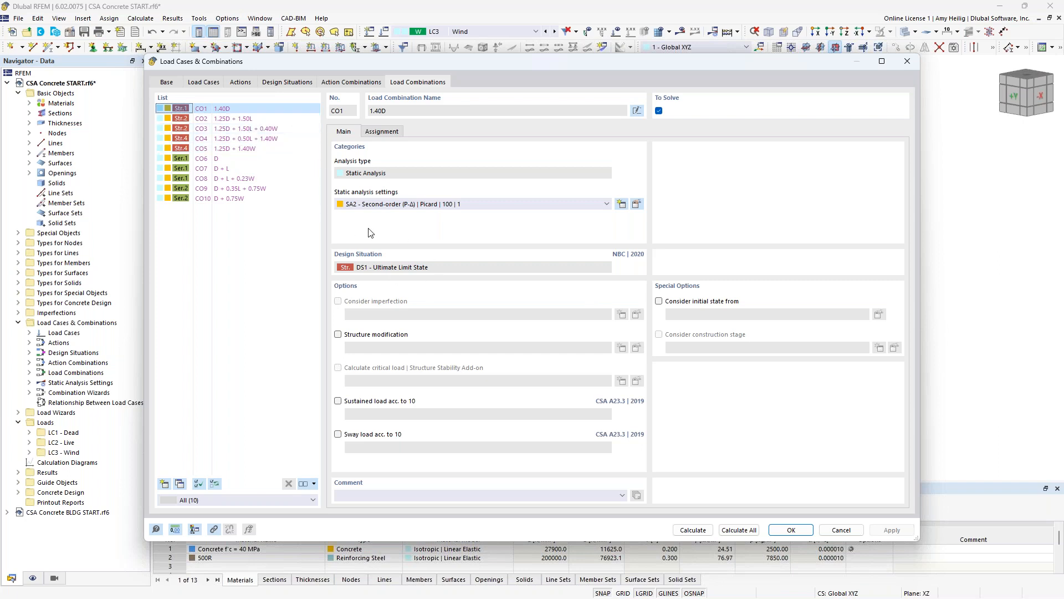
{"action": "left_click", "coordinate": [227, 159]}
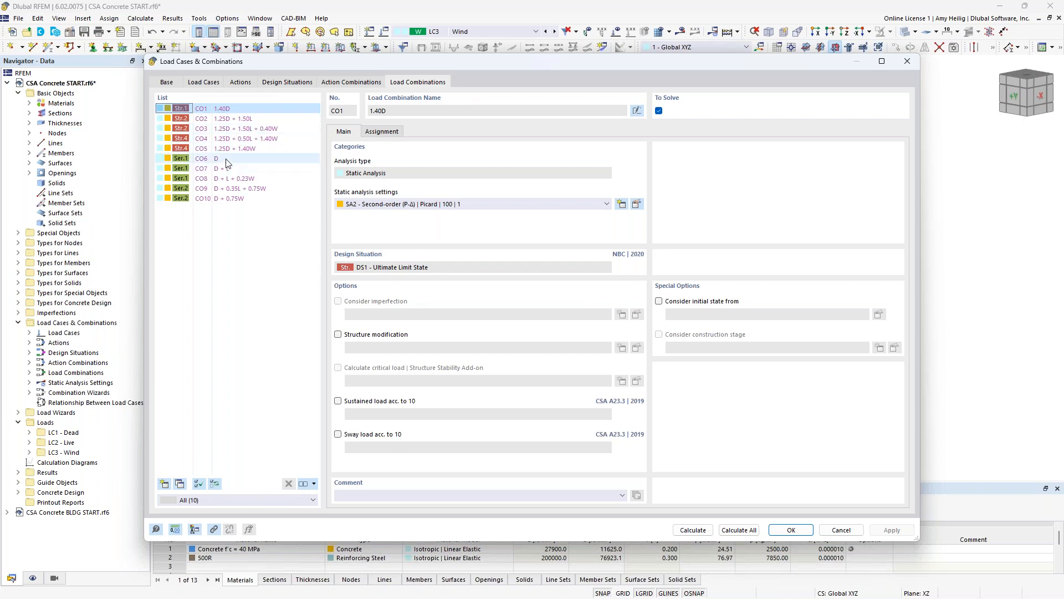
{"action": "left_click", "coordinate": [228, 169]}
{"action": "left_click", "coordinate": [227, 178]}
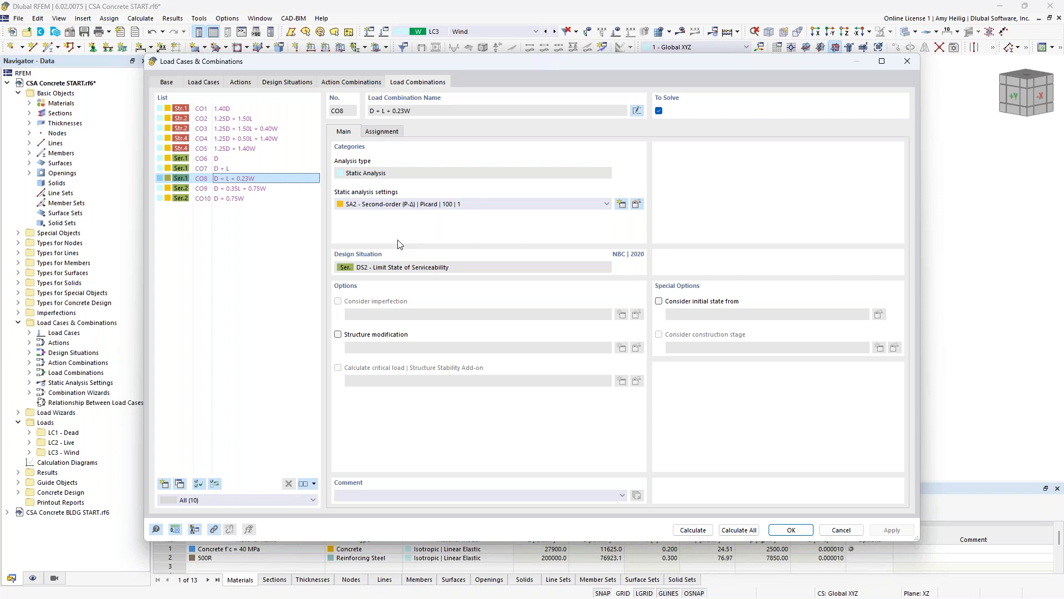
- Enable structure modification for the Dead load case and create a new one that modifies member and surface stiffnesses
{"action": "left_click", "coordinate": [212, 83]}
{"action": "left_click", "coordinate": [226, 110]}
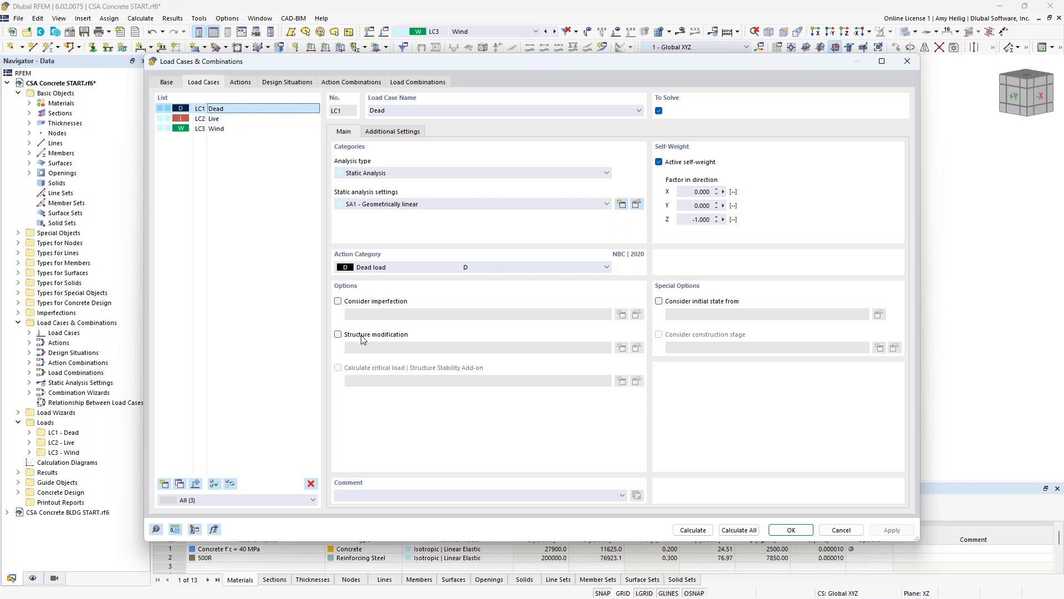
{"action": "left_click", "coordinate": [337, 334]}
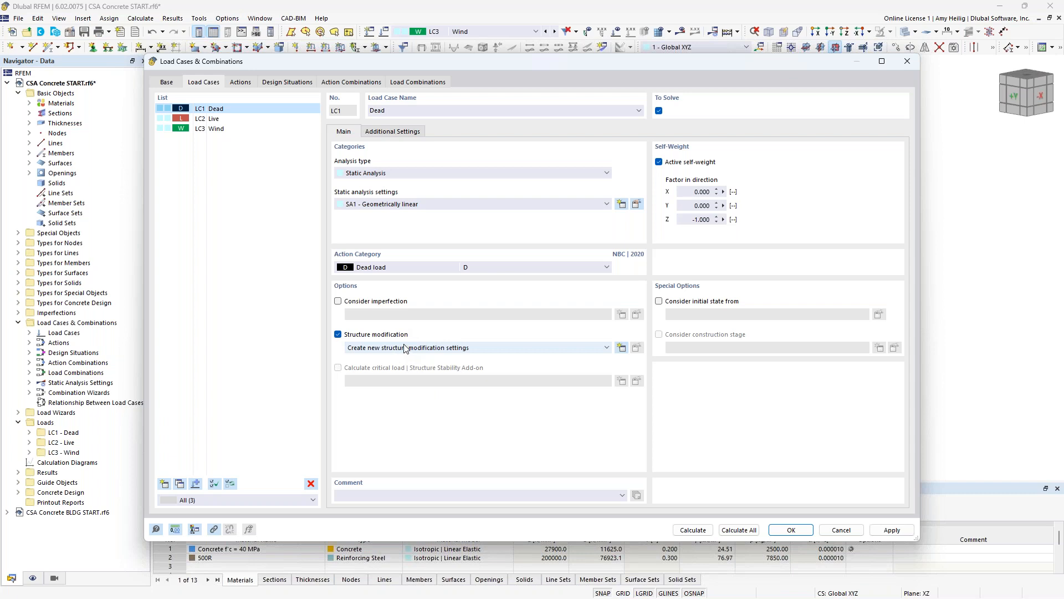
{"action": "left_click", "coordinate": [622, 350]}
{"action": "left_click", "coordinate": [392, 204]}
{"action": "left_click", "coordinate": [391, 204]}
{"action": "left_click", "coordinate": [390, 212]}
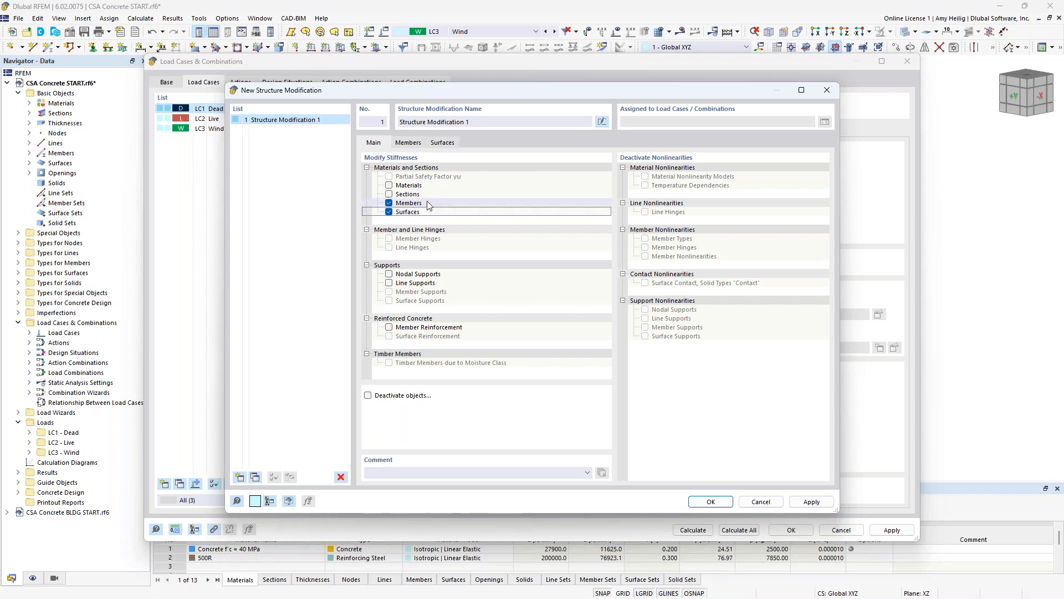
- Create a member stiffness modification based on CSA A23.3-19 Table 10.14.1.2 for concrete structures, with component type Columns
{"action": "left_click", "coordinate": [409, 143]}
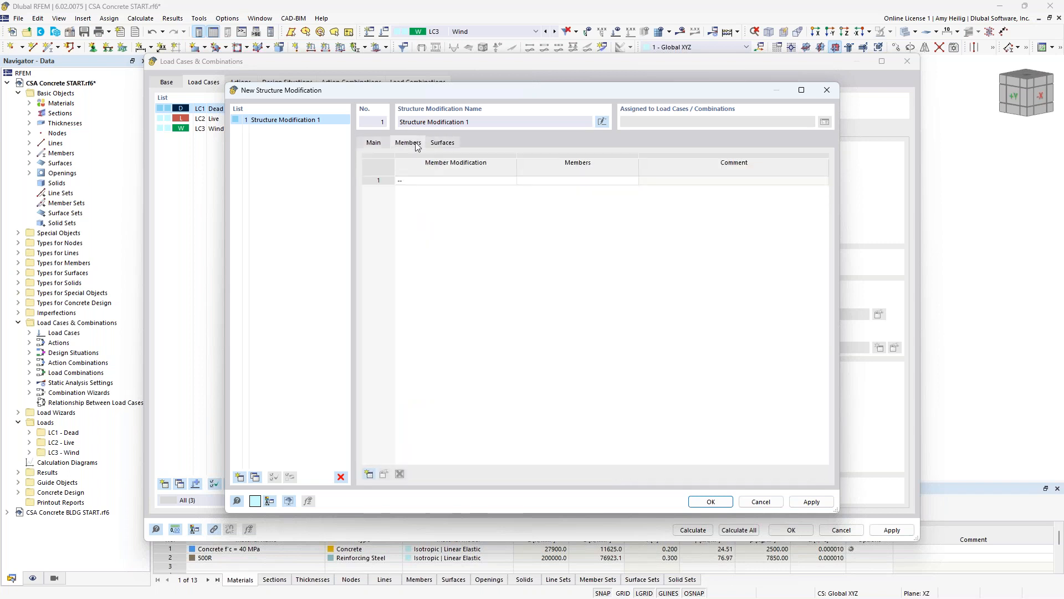
{"action": "left_click", "coordinate": [484, 181]}
{"action": "left_click", "coordinate": [511, 181]}
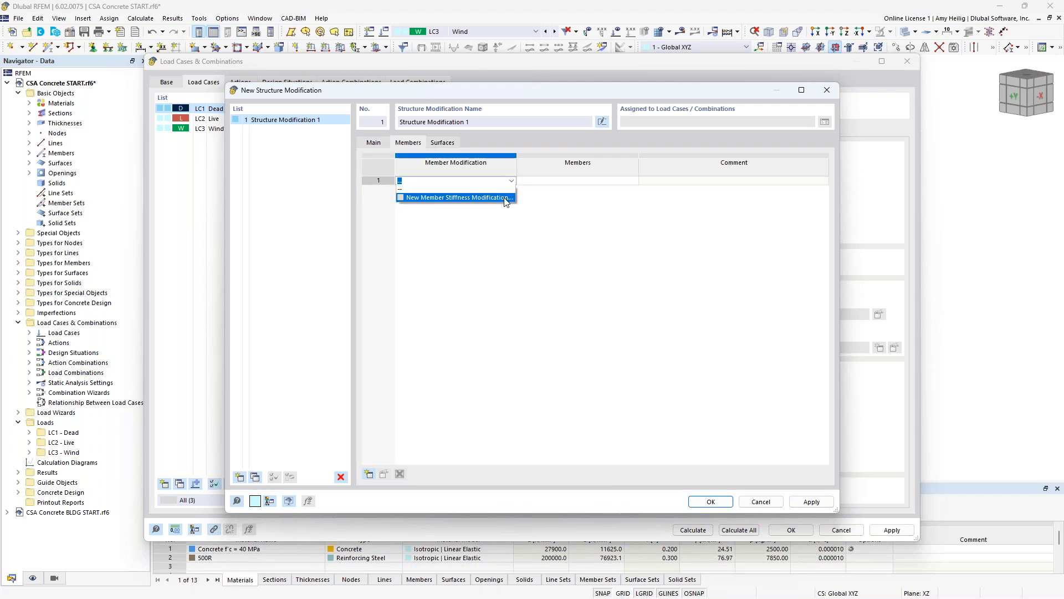
{"action": "left_click", "coordinate": [506, 198]}
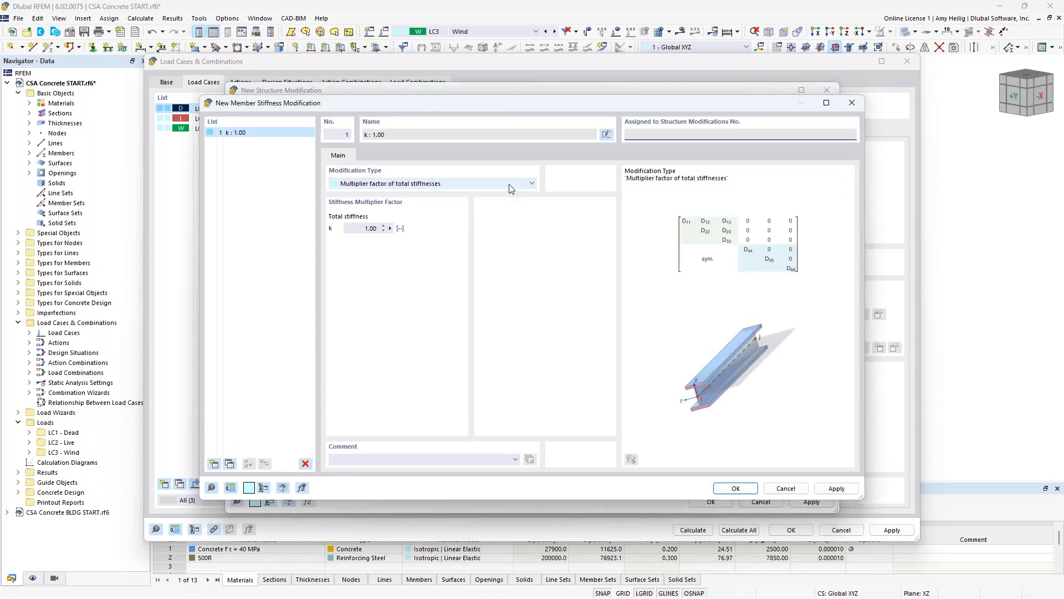
{"action": "left_click", "coordinate": [510, 186]}
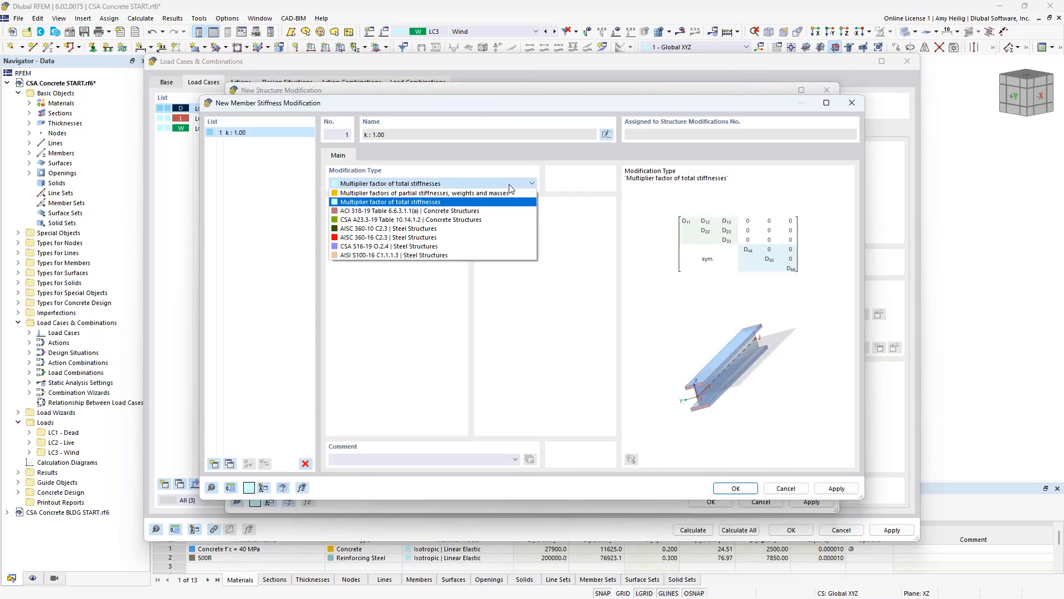
{"action": "left_click", "coordinate": [454, 220]}
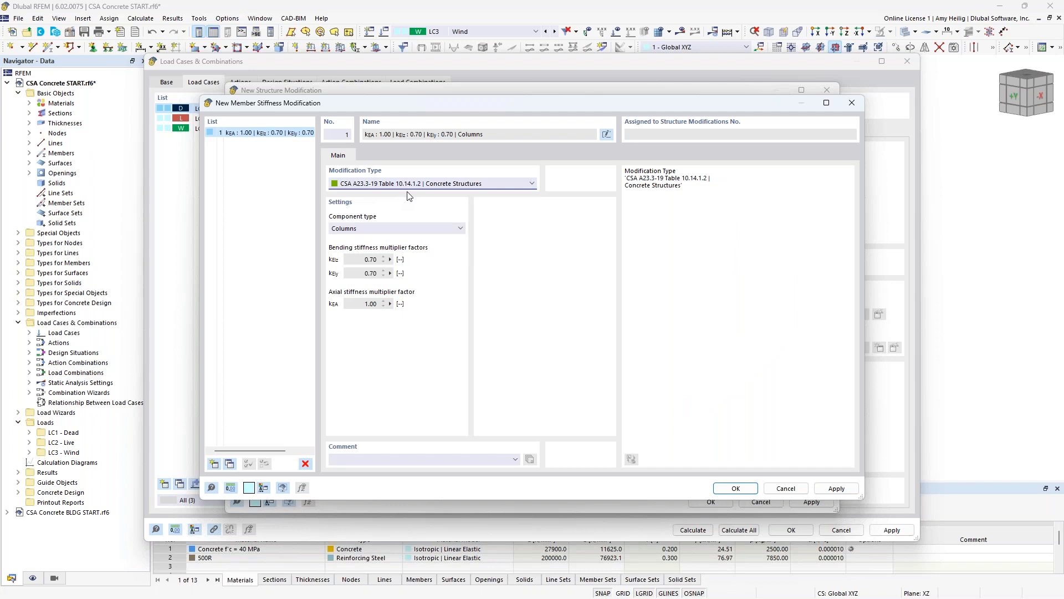
{"action": "left_click", "coordinate": [415, 228]}
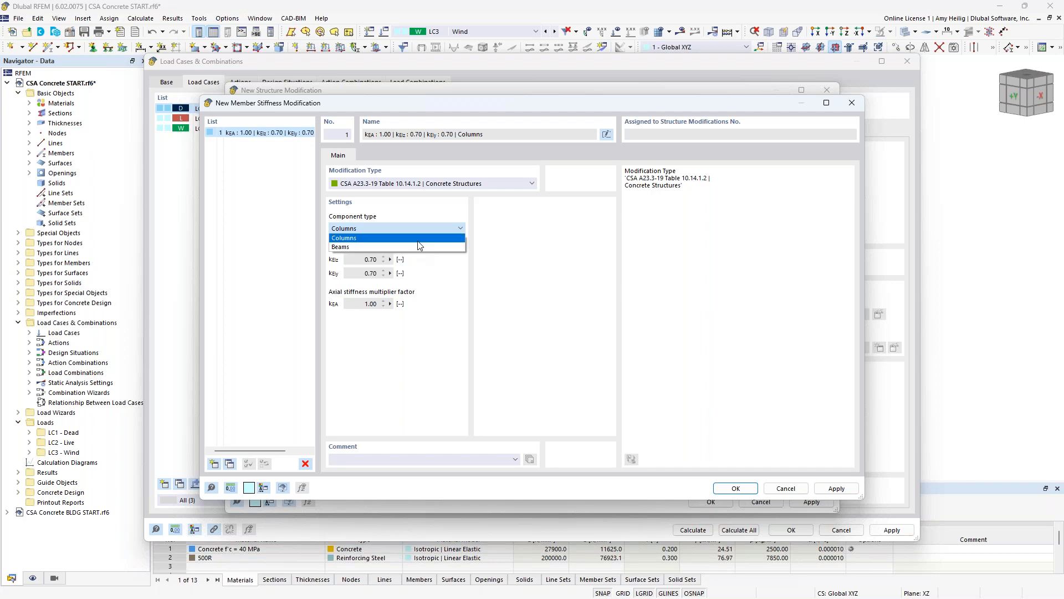
{"action": "left_click", "coordinate": [418, 240]}
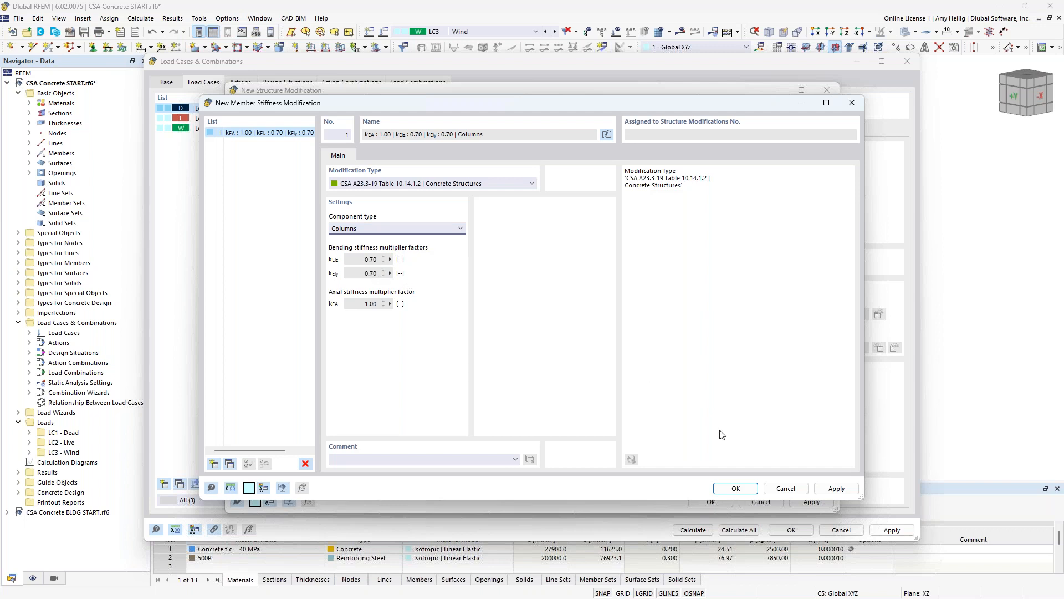
{"action": "left_click", "coordinate": [735, 488]}
- Assign the column stiffness modification to the four stacked column members 1-4 in the model
{"action": "left_click", "coordinate": [577, 182]}
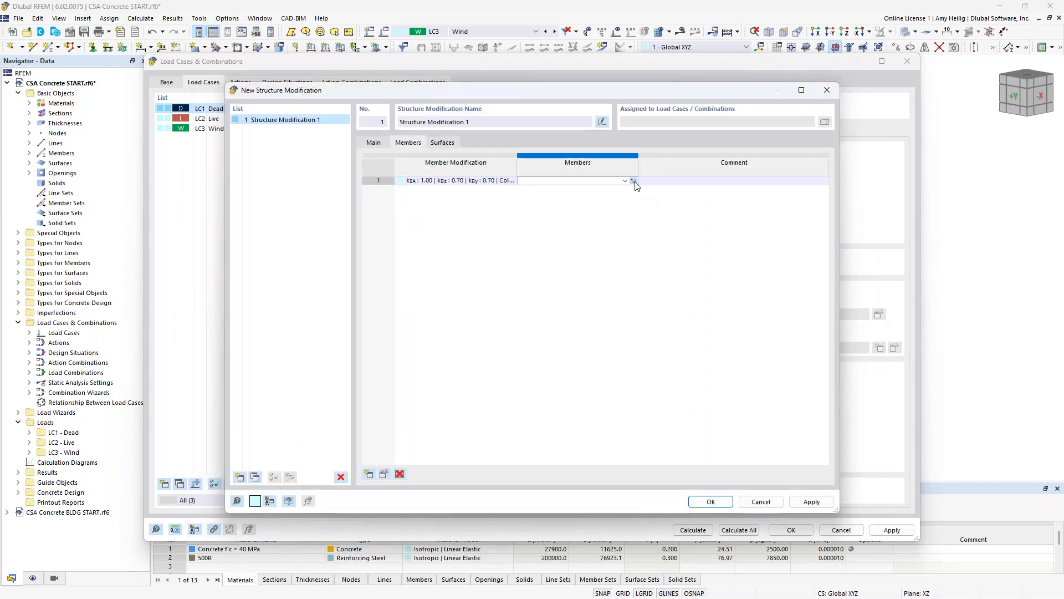
{"action": "left_click", "coordinate": [634, 181]}
{"action": "scroll", "coordinate": [713, 299], "scroll_direction": "down", "scroll_amount": 2}
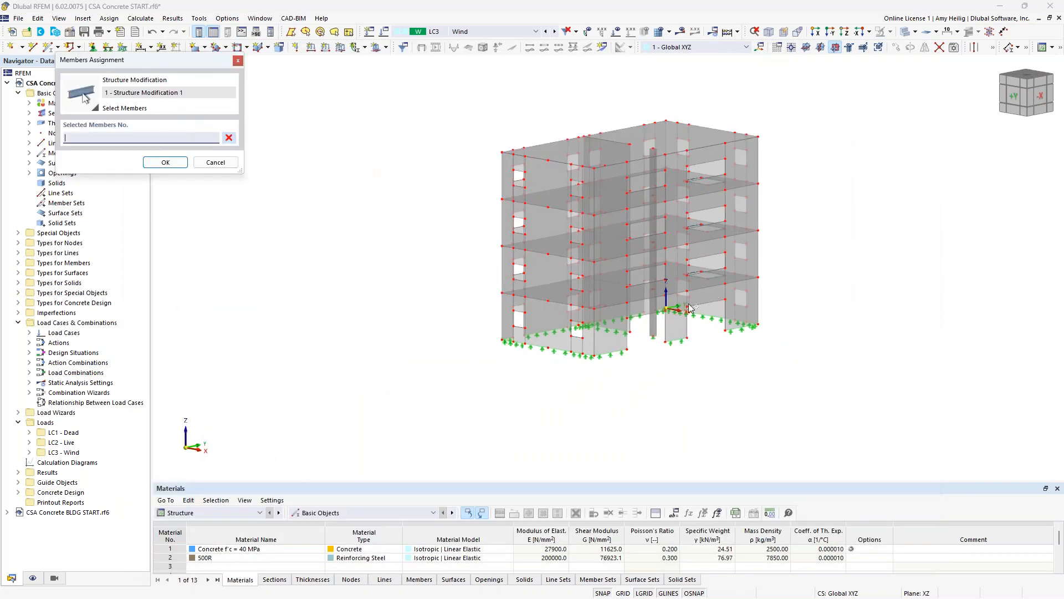
{"action": "left_click", "coordinate": [649, 272]}
{"action": "left_click", "coordinate": [652, 258]}
{"action": "left_click", "coordinate": [653, 216]}
{"action": "left_click", "coordinate": [653, 171]}
{"action": "scroll", "coordinate": [735, 261], "scroll_direction": "up", "scroll_amount": 2}
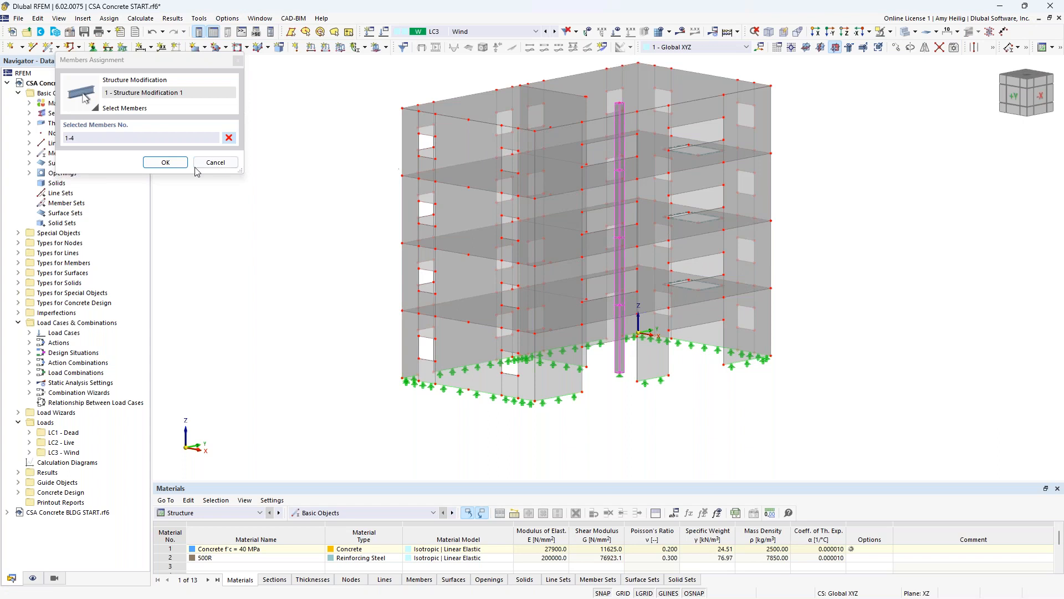
{"action": "left_click", "coordinate": [165, 162]}
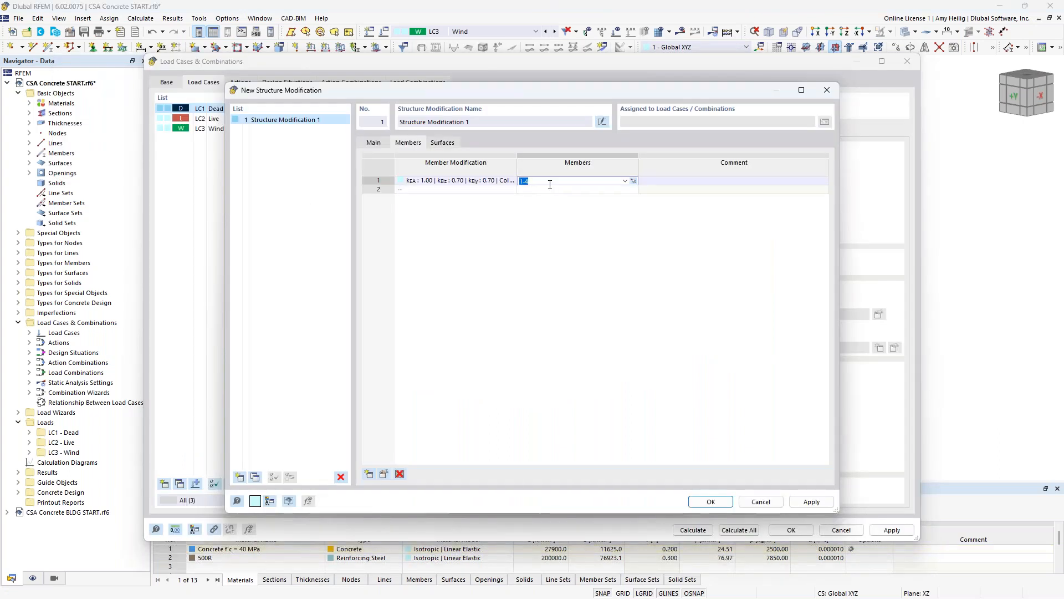
- Create a surface stiffness modification based on CSA A23.3-19 Table 10.14.1.2 with component type Walls uncracked
{"action": "left_click", "coordinate": [443, 143]}
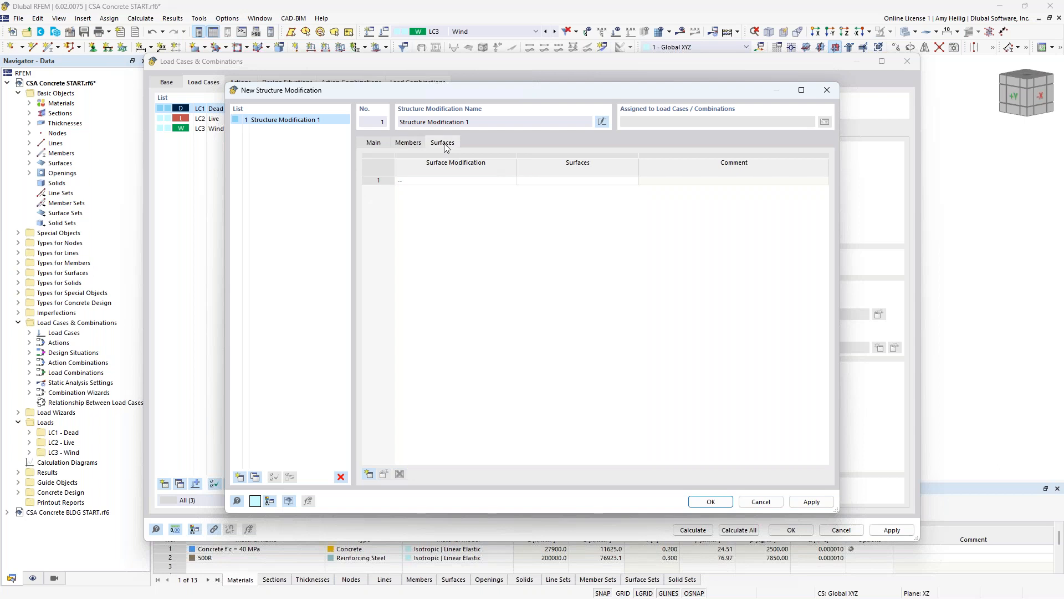
{"action": "left_click", "coordinate": [482, 182]}
{"action": "left_click", "coordinate": [481, 182]}
{"action": "left_click", "coordinate": [512, 181]}
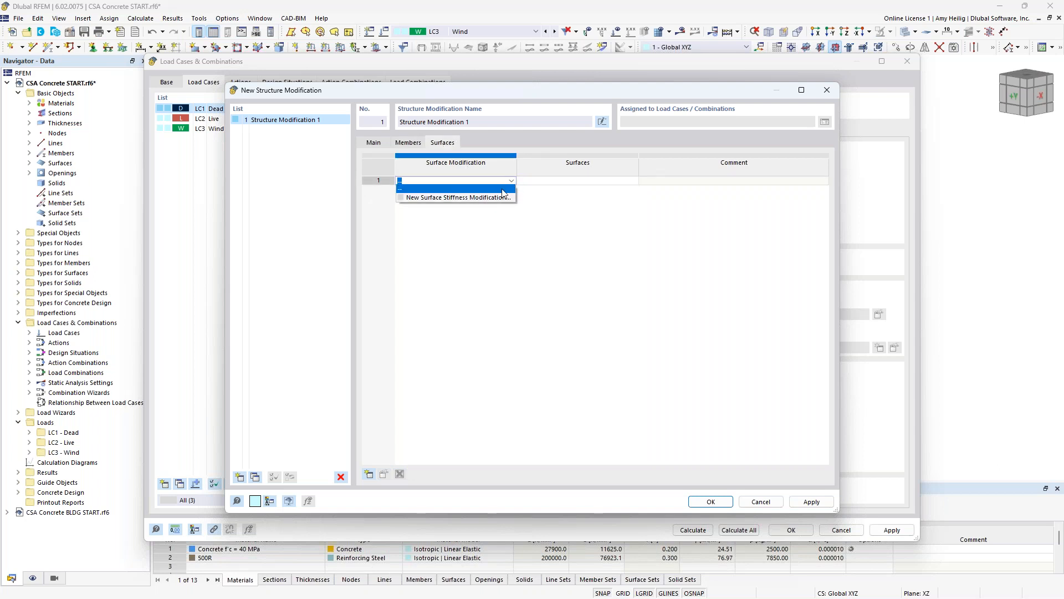
{"action": "left_click", "coordinate": [500, 197]}
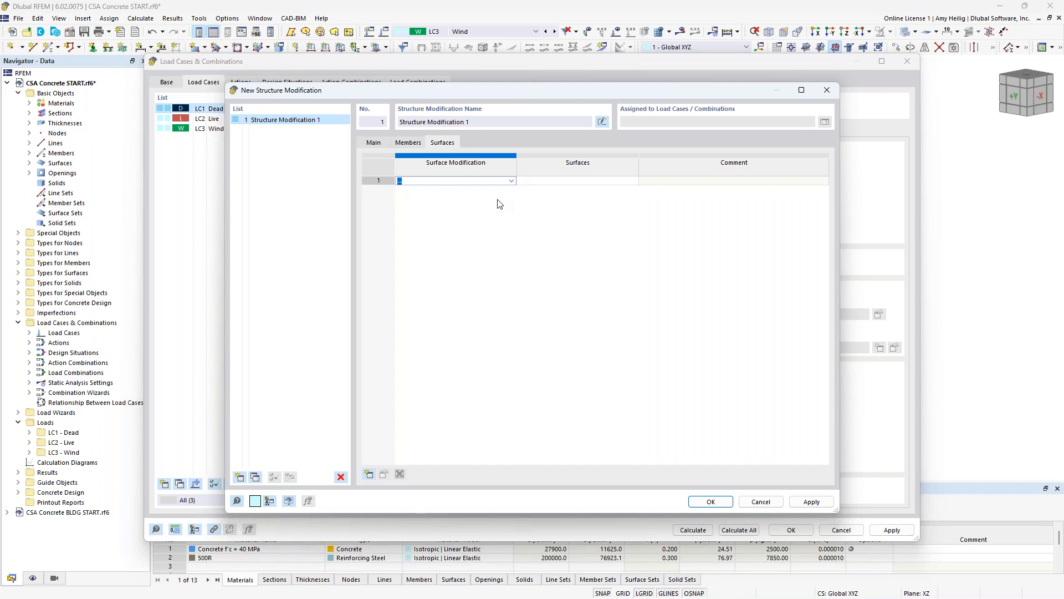
{"action": "left_click", "coordinate": [494, 201]}
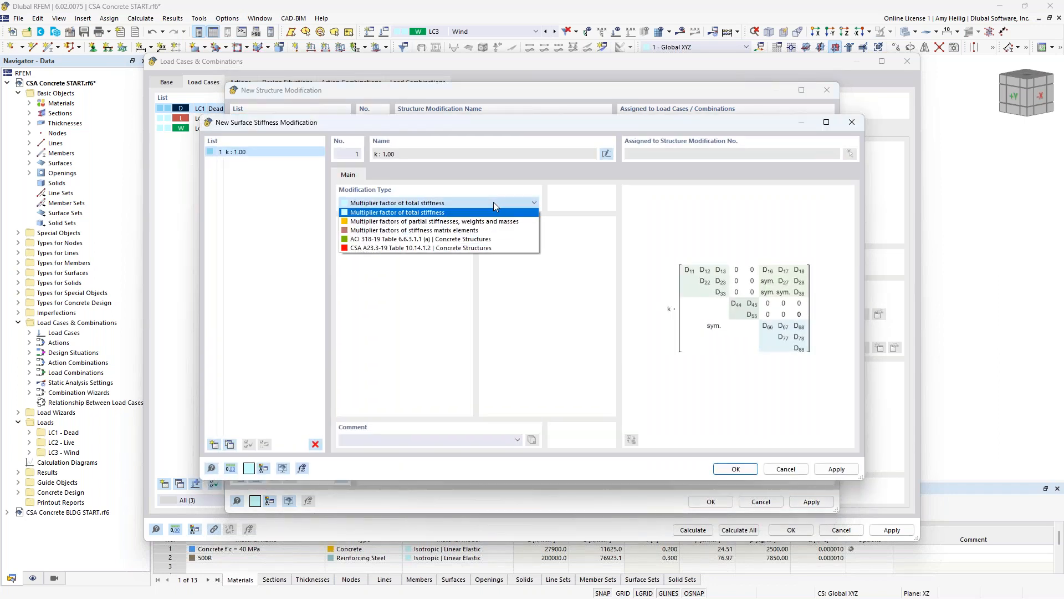
{"action": "left_click", "coordinate": [487, 248]}
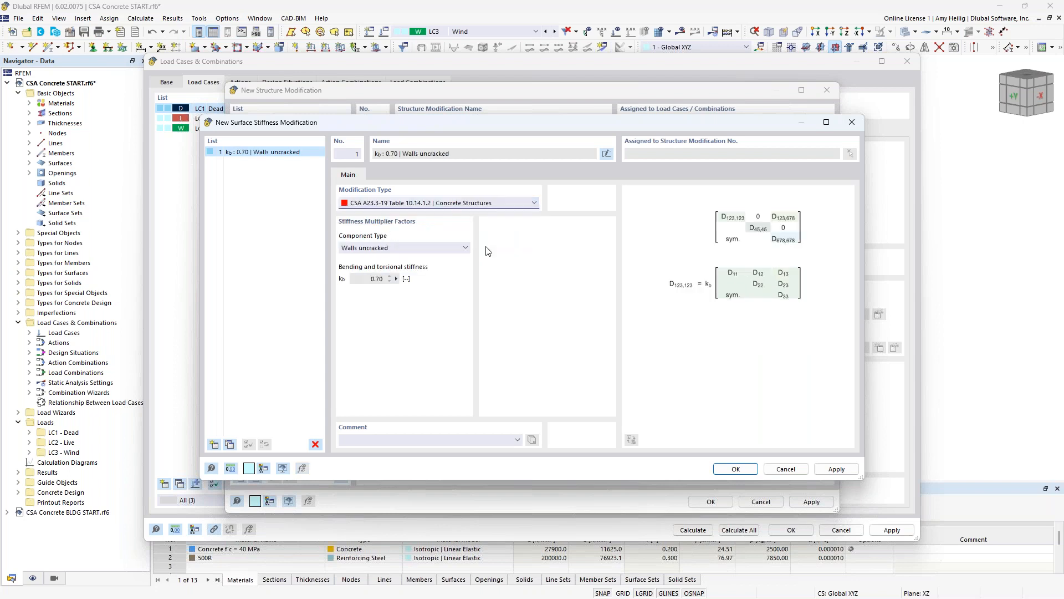
{"action": "left_click", "coordinate": [464, 248]}
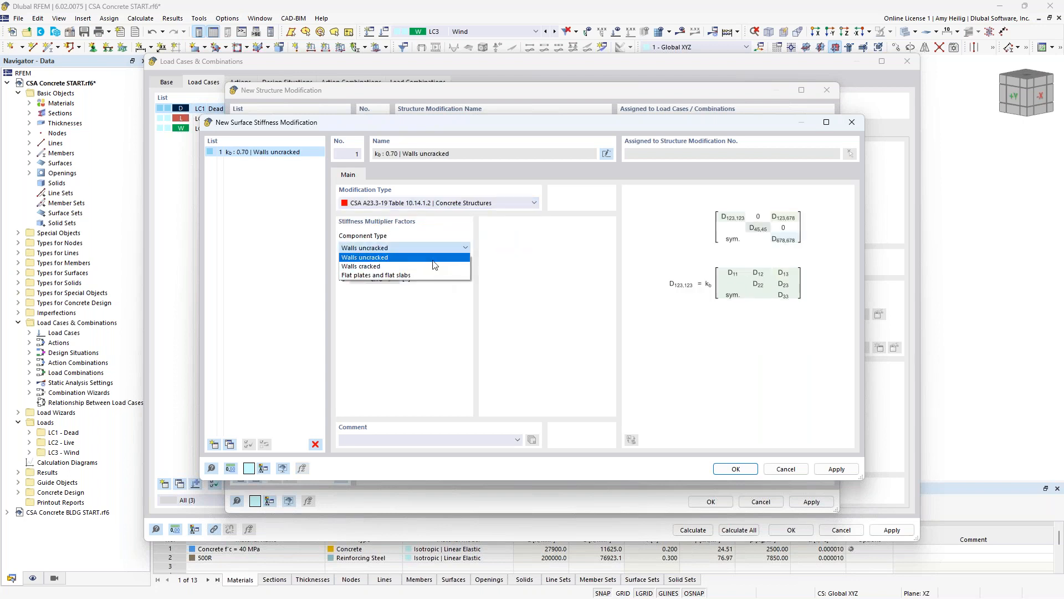
{"action": "left_click", "coordinate": [416, 258]}
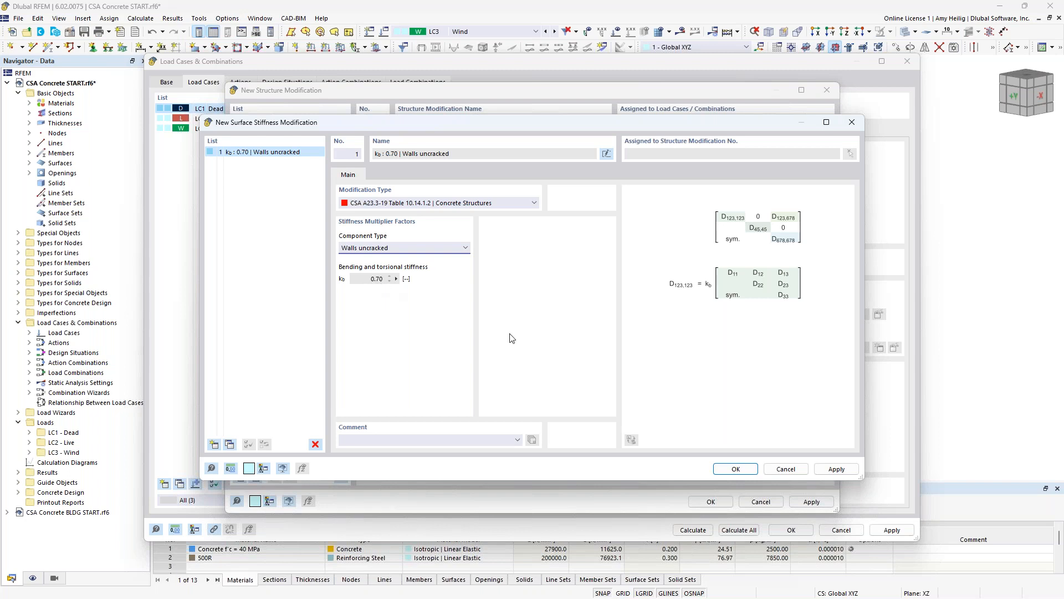
{"action": "left_click", "coordinate": [735, 468]}
- Start selecting surfaces for the uncracked wall modification and restrict the visible objects to generated surface groups, hiding the members
{"action": "left_click", "coordinate": [603, 185]}
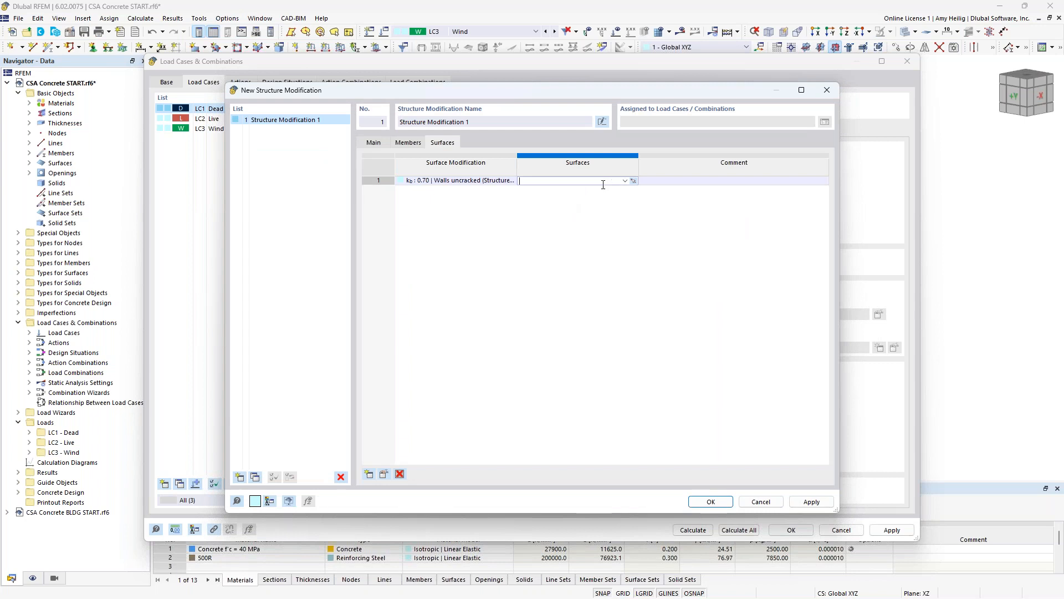
{"action": "left_click", "coordinate": [633, 180]}
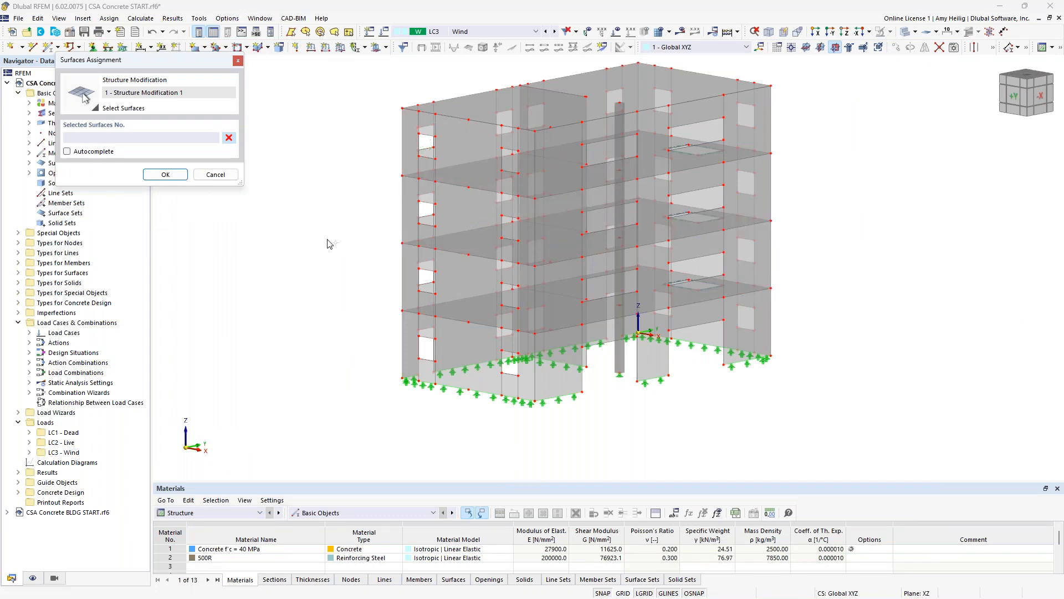
{"action": "left_click_drag", "start_coordinate": [150, 61], "coordinate": [246, 92]}
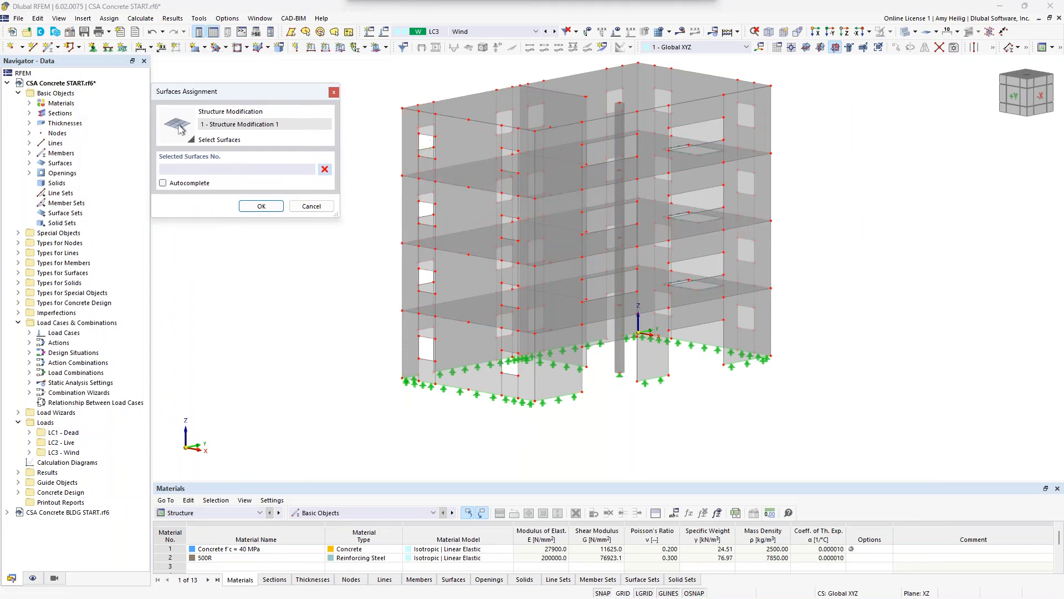
{"action": "left_click", "coordinate": [54, 578]}
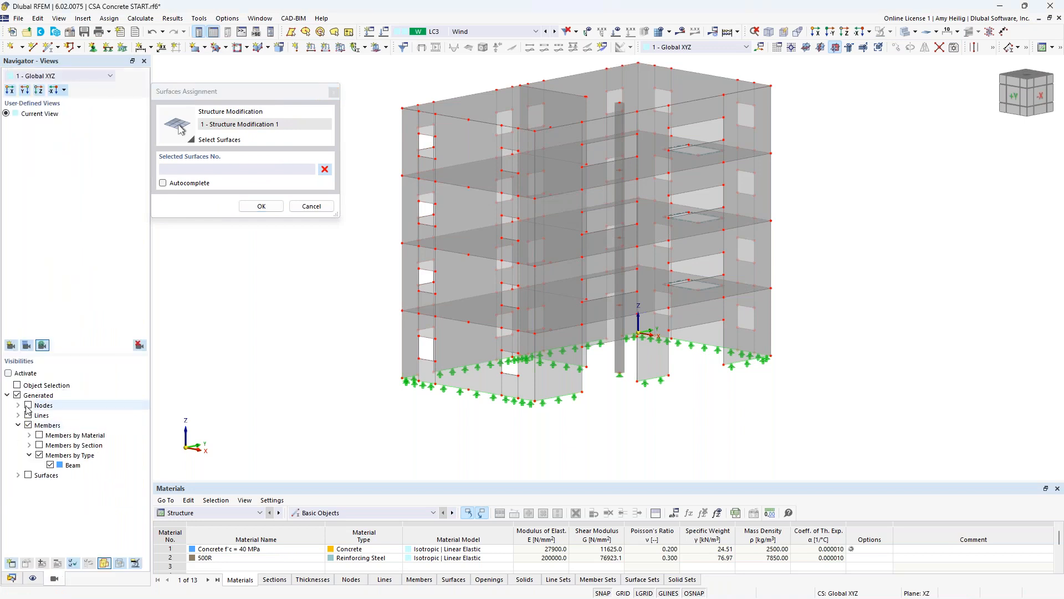
{"action": "left_click", "coordinate": [18, 425]}
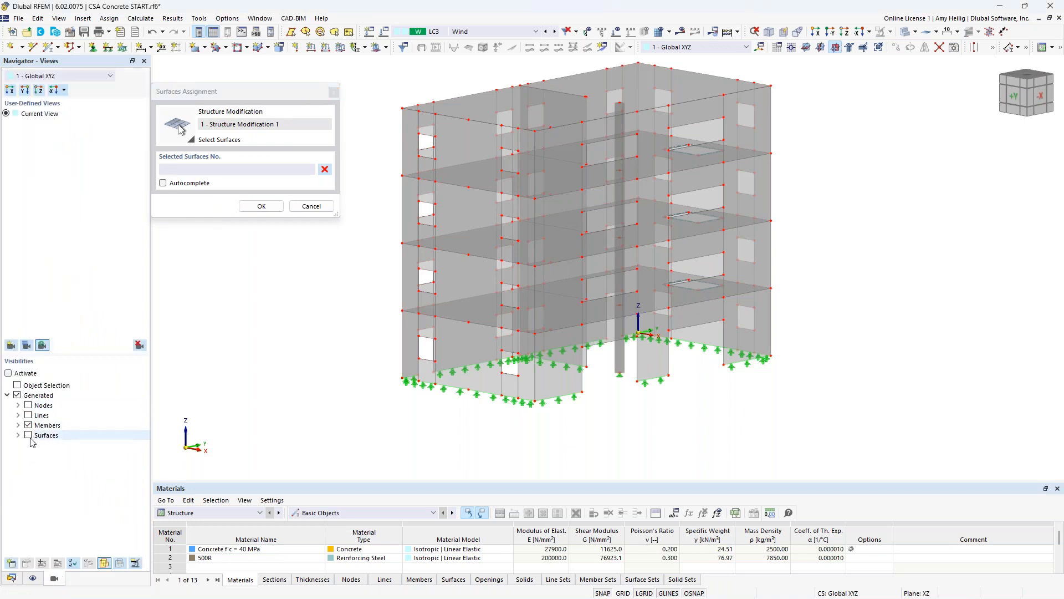
{"action": "left_click", "coordinate": [31, 436]}
{"action": "left_click", "coordinate": [27, 435]}
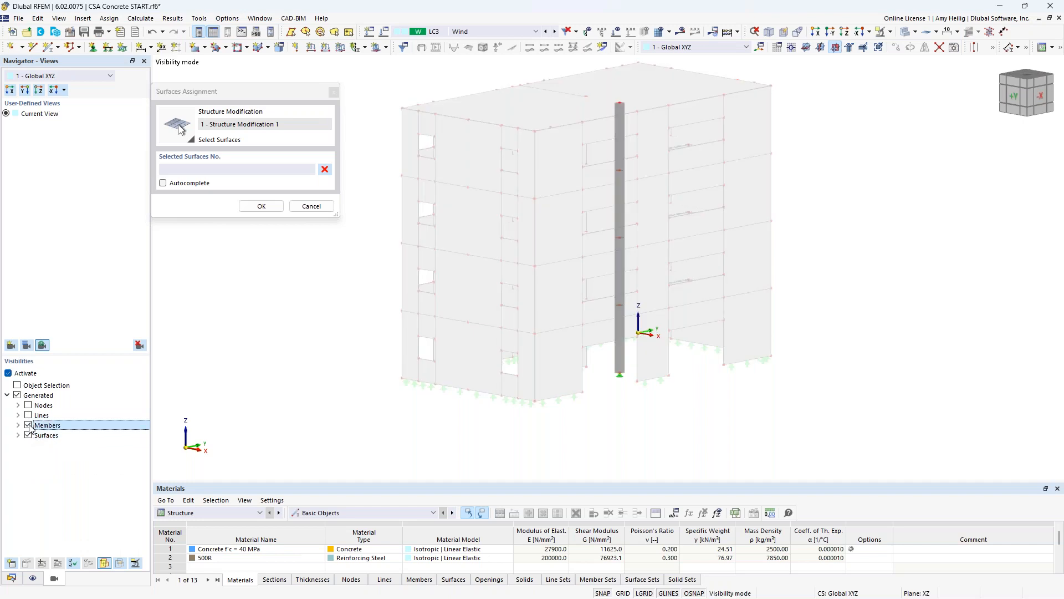
- Isolate the 150 mm thick surfaces and assign all of them to the uncracked wall modification
{"action": "left_click", "coordinate": [19, 435]}
{"action": "left_click", "coordinate": [28, 465]}
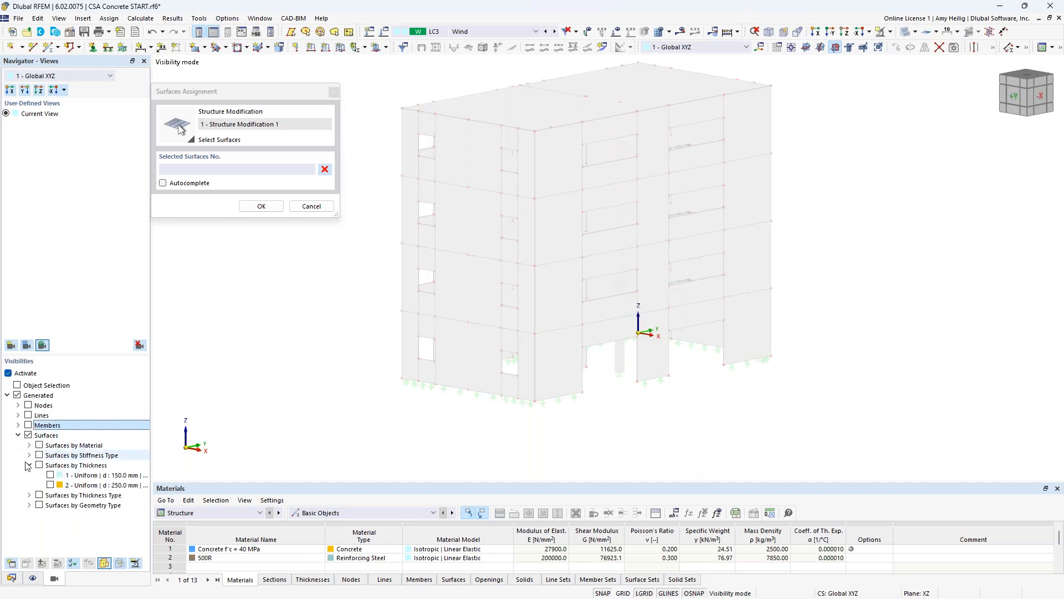
{"action": "left_click", "coordinate": [52, 476]}
{"action": "left_click", "coordinate": [50, 475]}
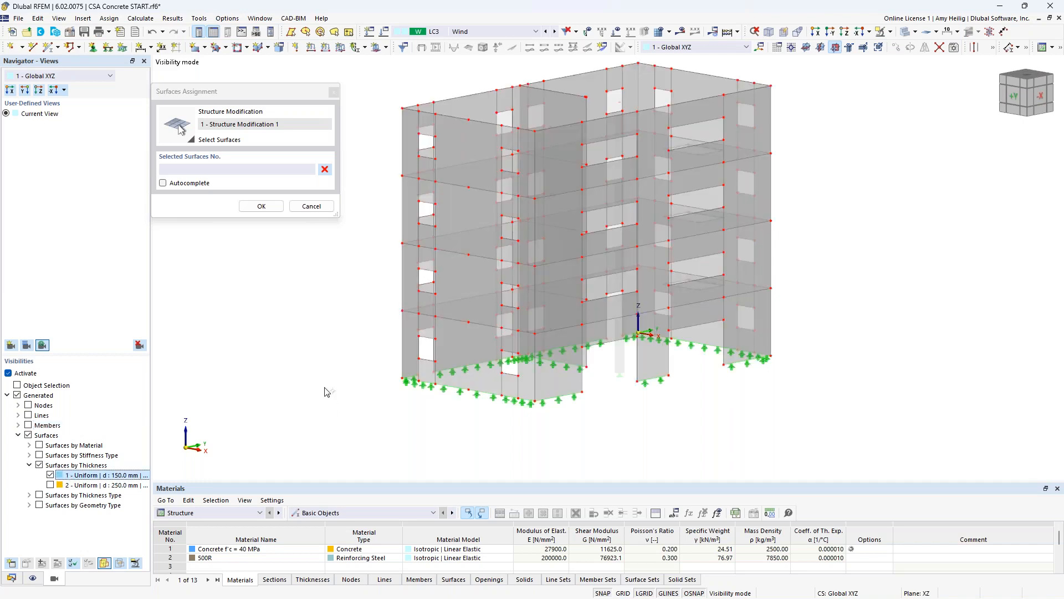
{"action": "left_click_drag", "start_coordinate": [844, 440], "coordinate": [429, 145]}
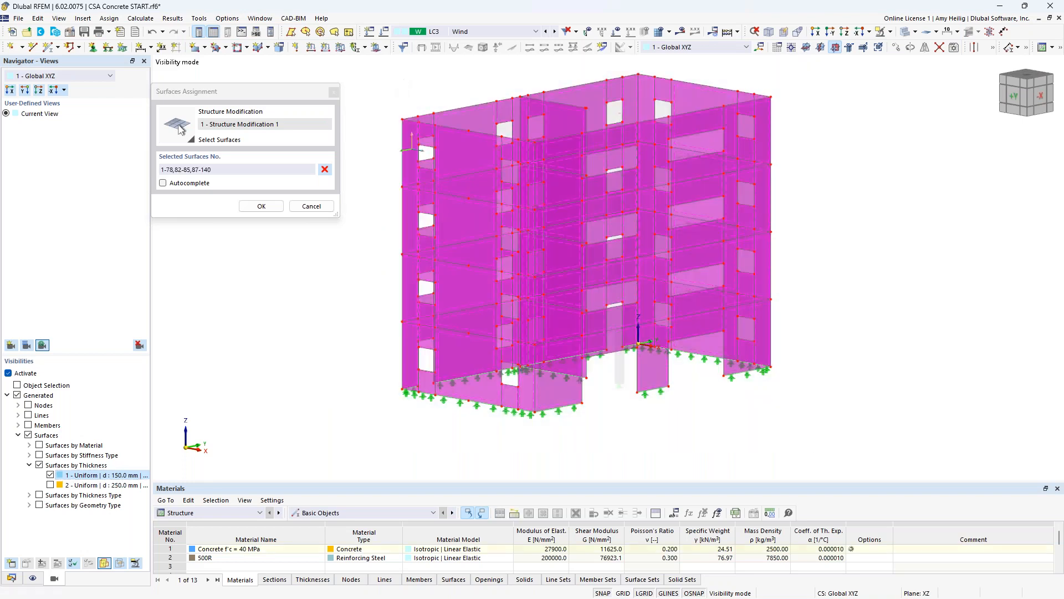
{"action": "left_click", "coordinate": [261, 205]}
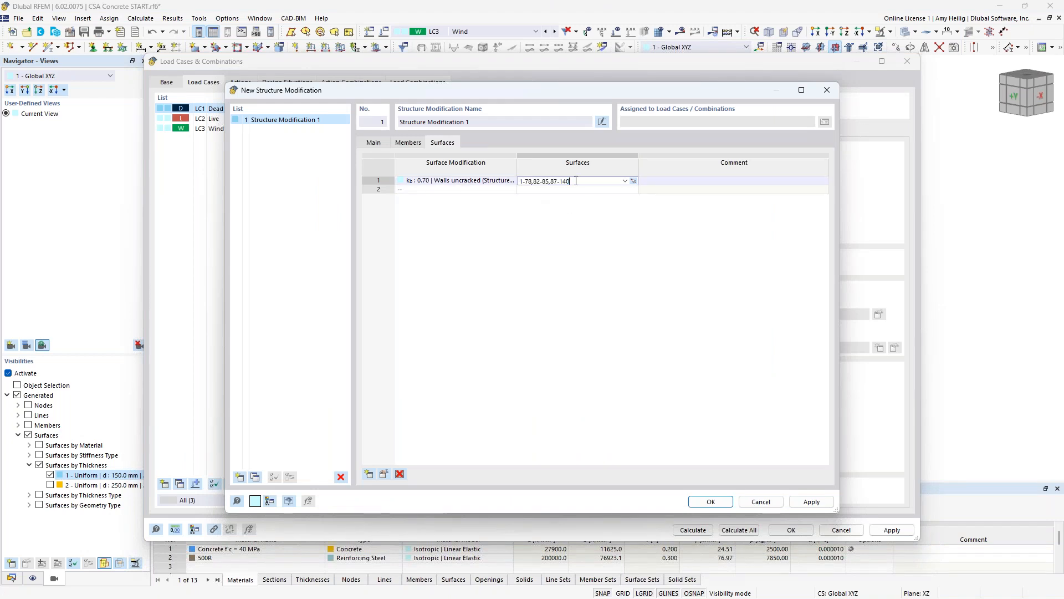
- Add a second surface stiffness modification based on CSA A23.3-19 Table 10.14.1.2 with component type Flat plates and flat slabs
{"action": "left_click", "coordinate": [490, 191]}
{"action": "left_click", "coordinate": [511, 190]}
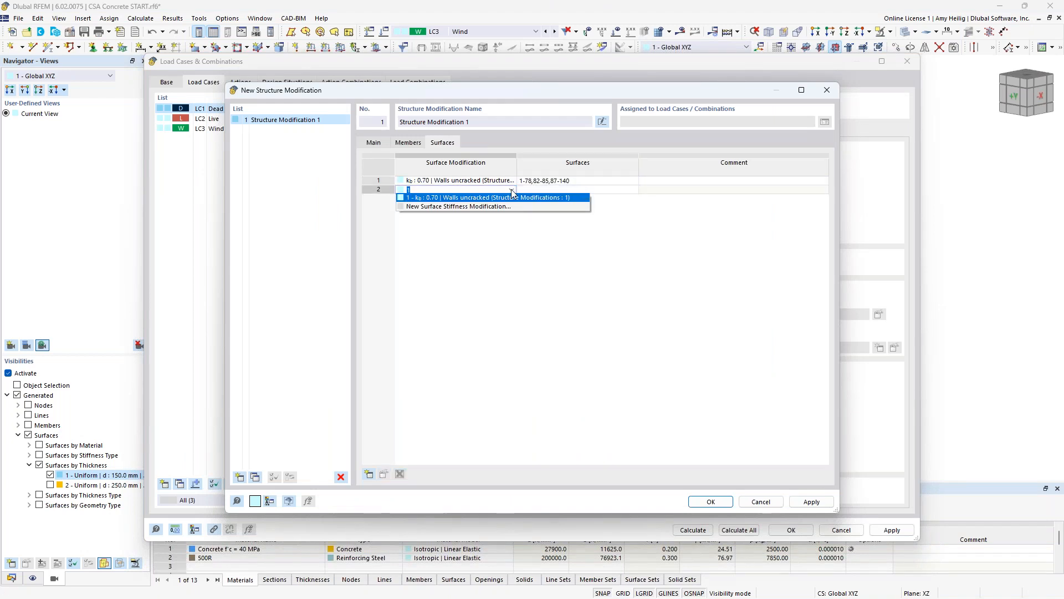
{"action": "left_click", "coordinate": [505, 207]}
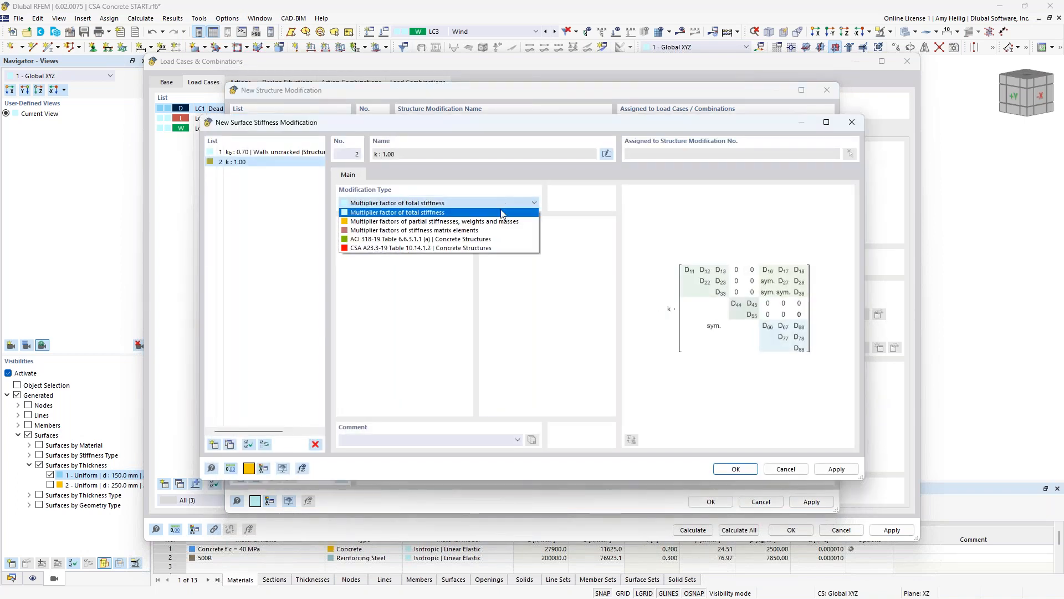
{"action": "left_click", "coordinate": [438, 248]}
{"action": "left_click", "coordinate": [439, 250]}
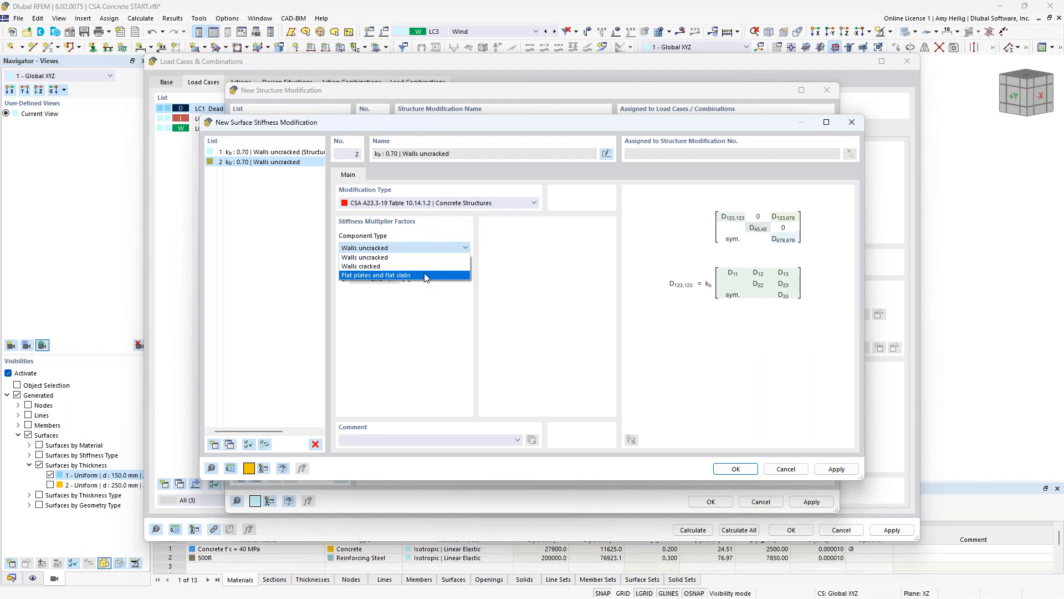
{"action": "left_click", "coordinate": [427, 275]}
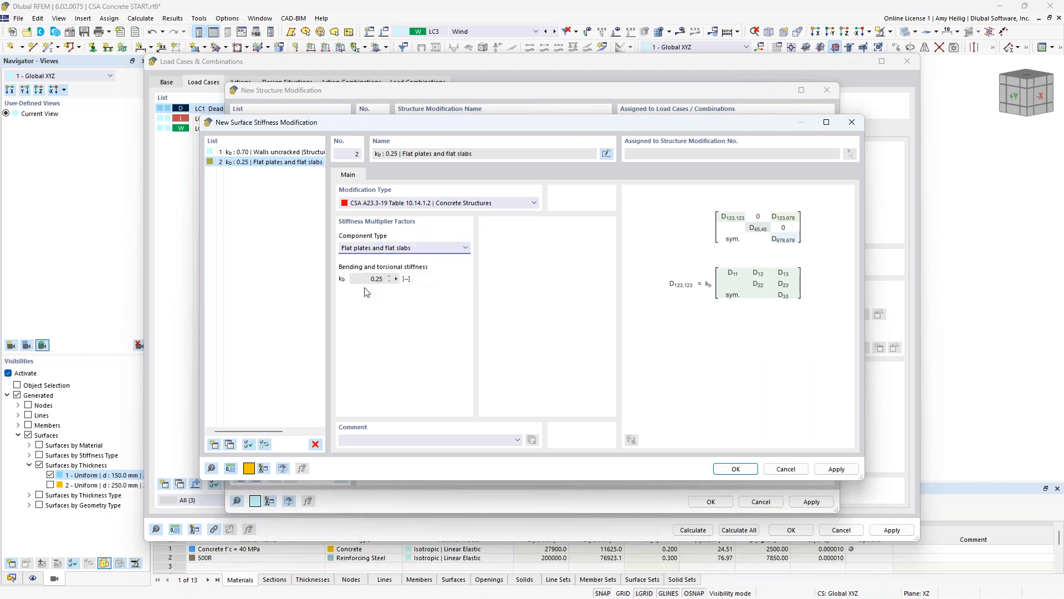
{"action": "left_click", "coordinate": [736, 469]}
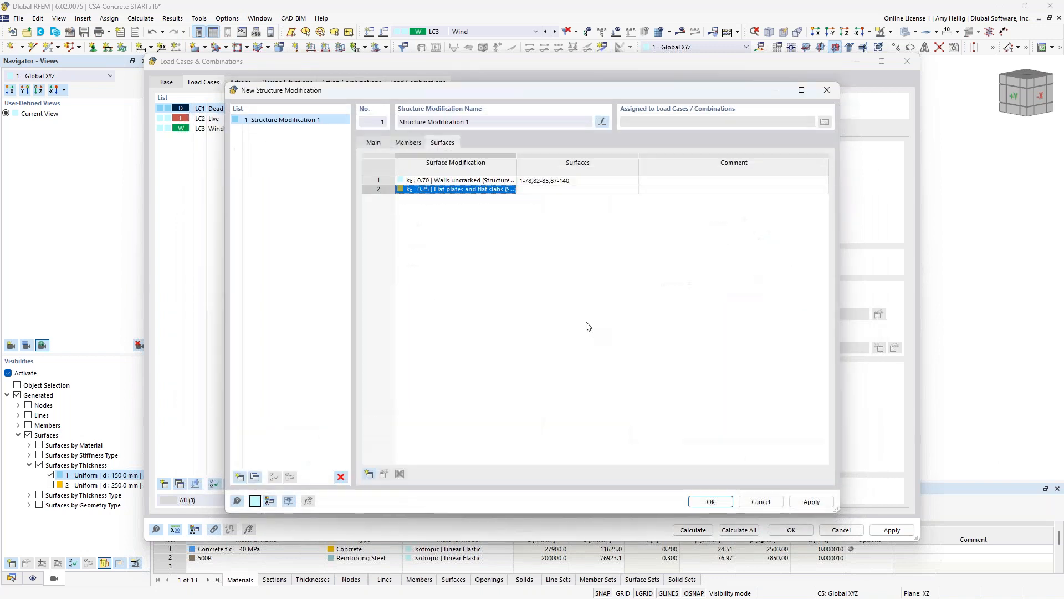
- Isolate the 250 mm thick slab surfaces, assign them all to the flat plates and flat slabs modification, and accept the structure modification
{"action": "left_click", "coordinate": [579, 190]}
{"action": "left_click", "coordinate": [634, 190]}
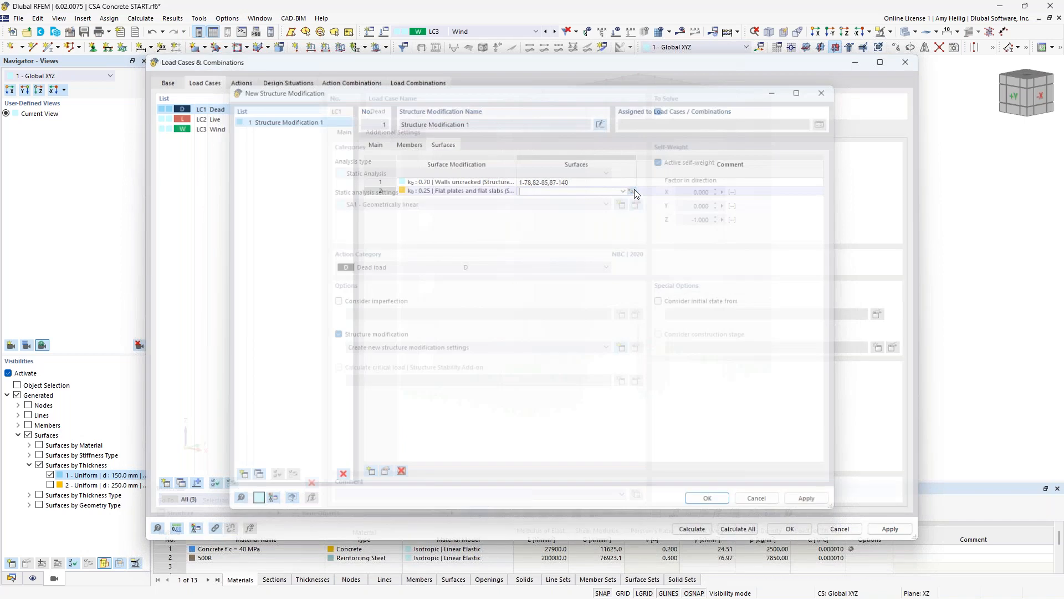
{"action": "left_click", "coordinate": [51, 486]}
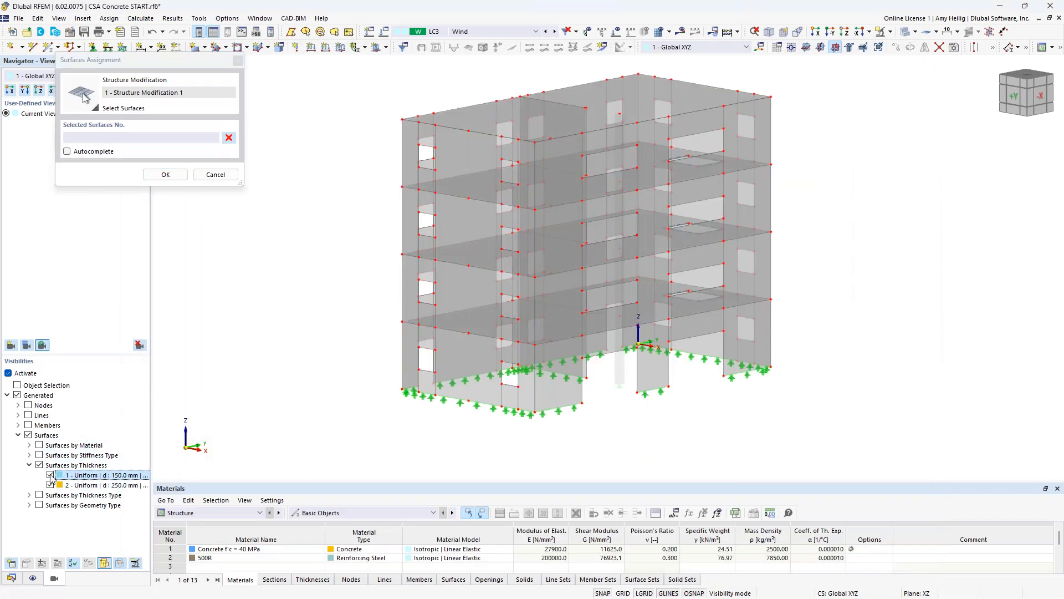
{"action": "left_click", "coordinate": [50, 475]}
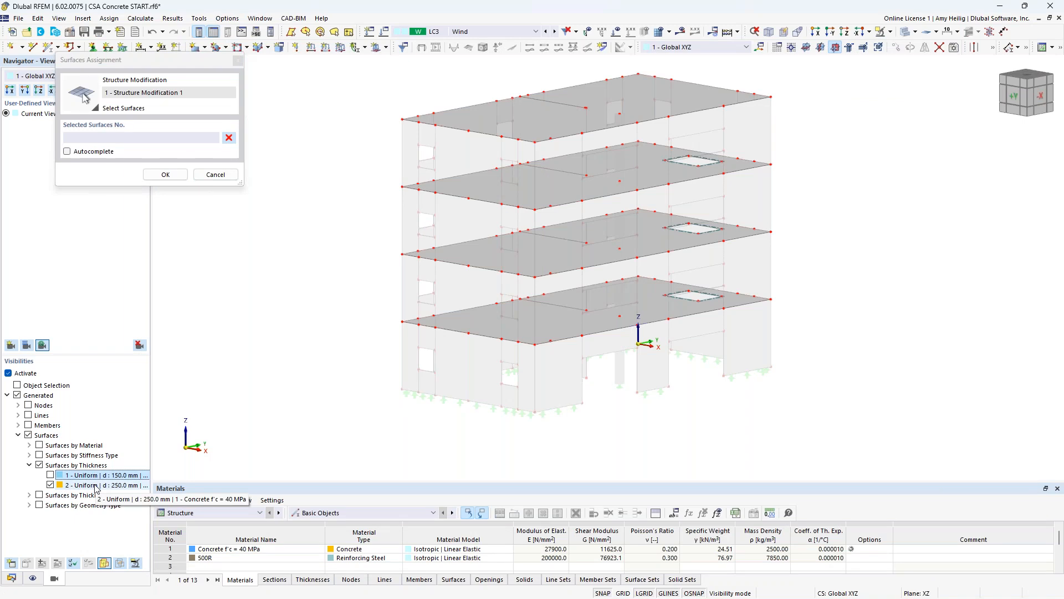
{"action": "left_click_drag", "start_coordinate": [856, 391], "coordinate": [362, 93]}
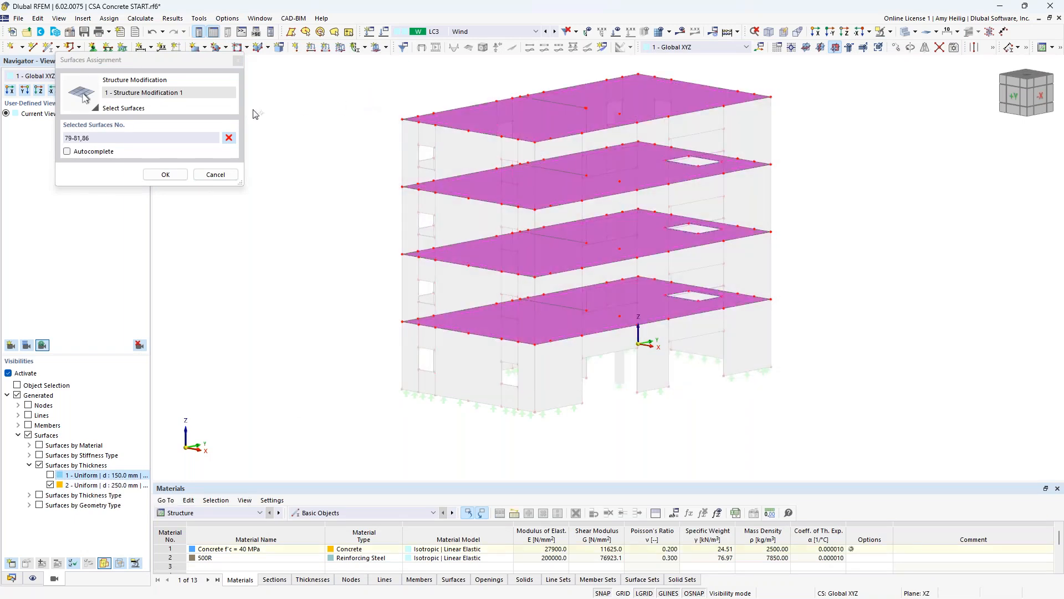
{"action": "left_click", "coordinate": [166, 174]}
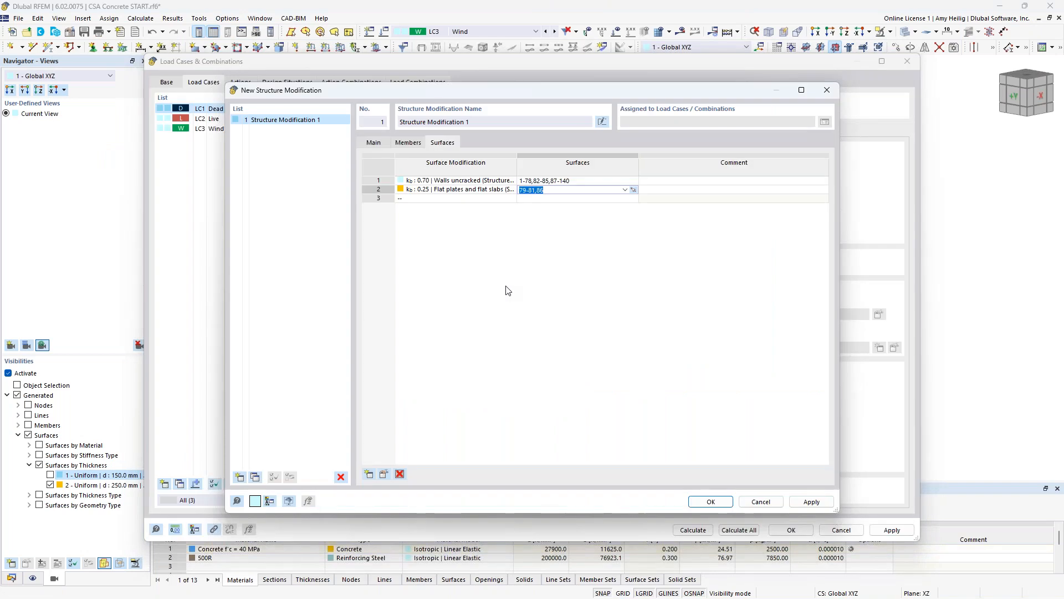
{"action": "left_click", "coordinate": [713, 502]}
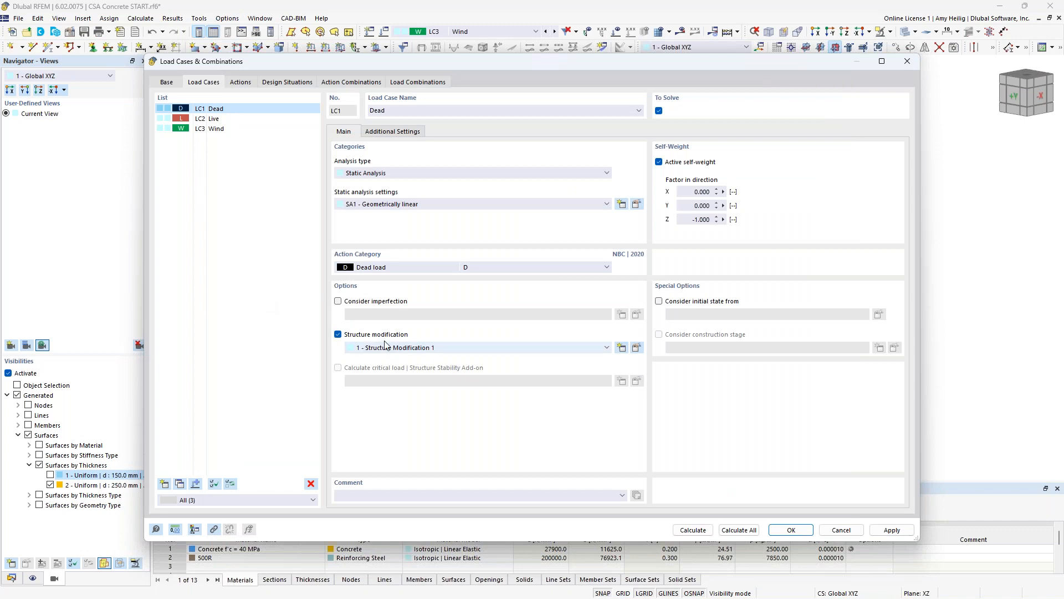
- Apply Structure Modification 1 to the Live and Wind load cases together
{"action": "left_click", "coordinate": [221, 121]}
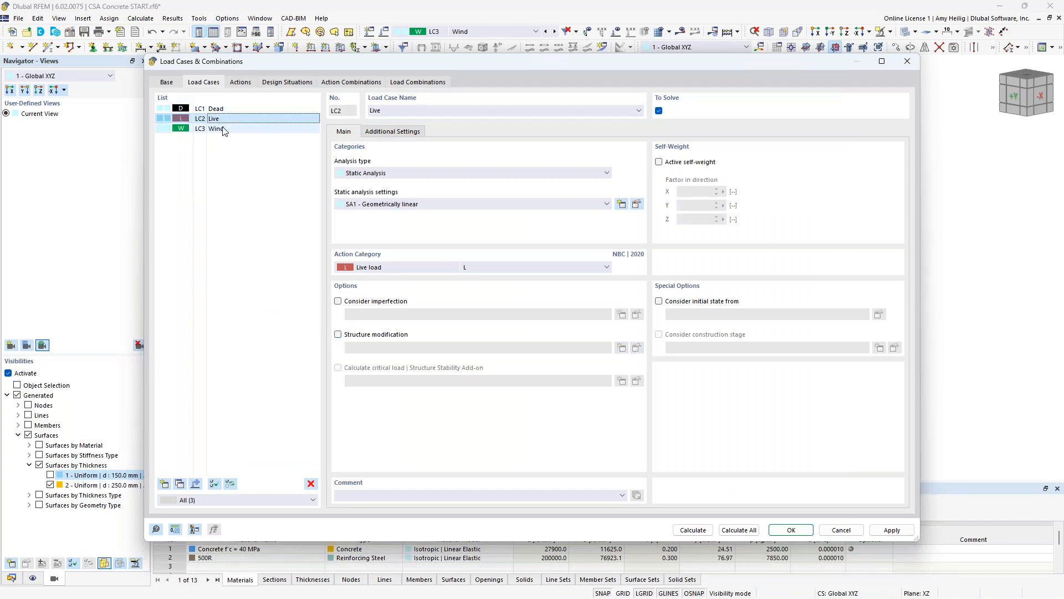
{"action": "left_click", "coordinate": [223, 129], "text": "shift"}
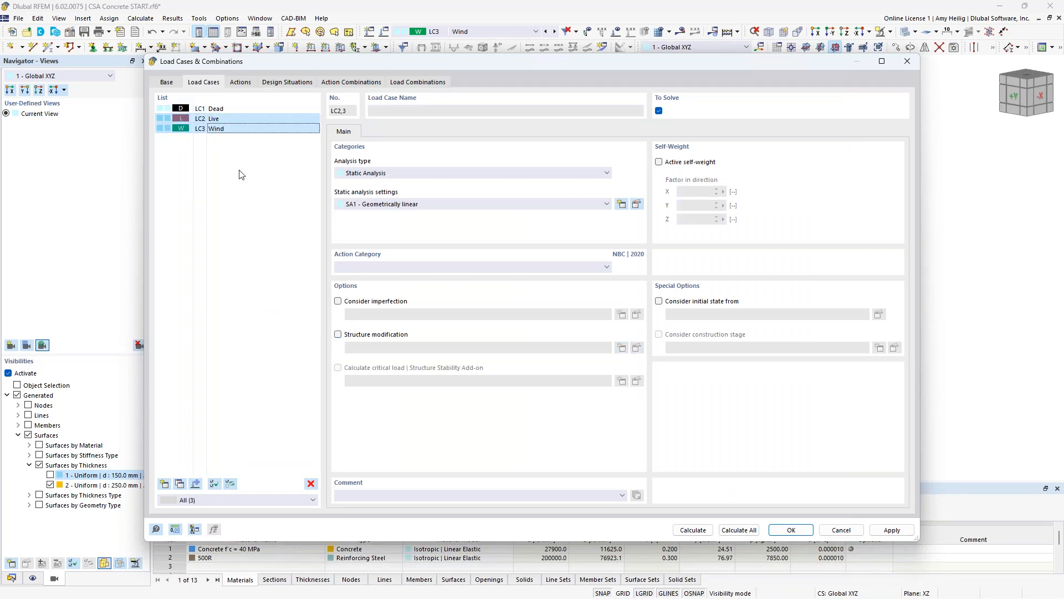
{"action": "left_click", "coordinate": [339, 336]}
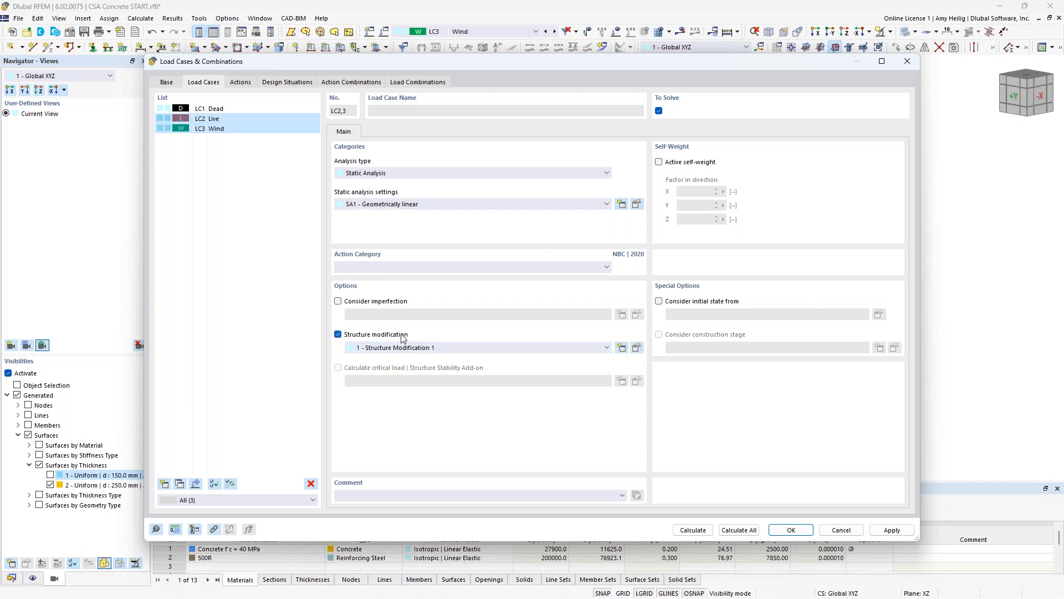
{"action": "left_click", "coordinate": [257, 110]}
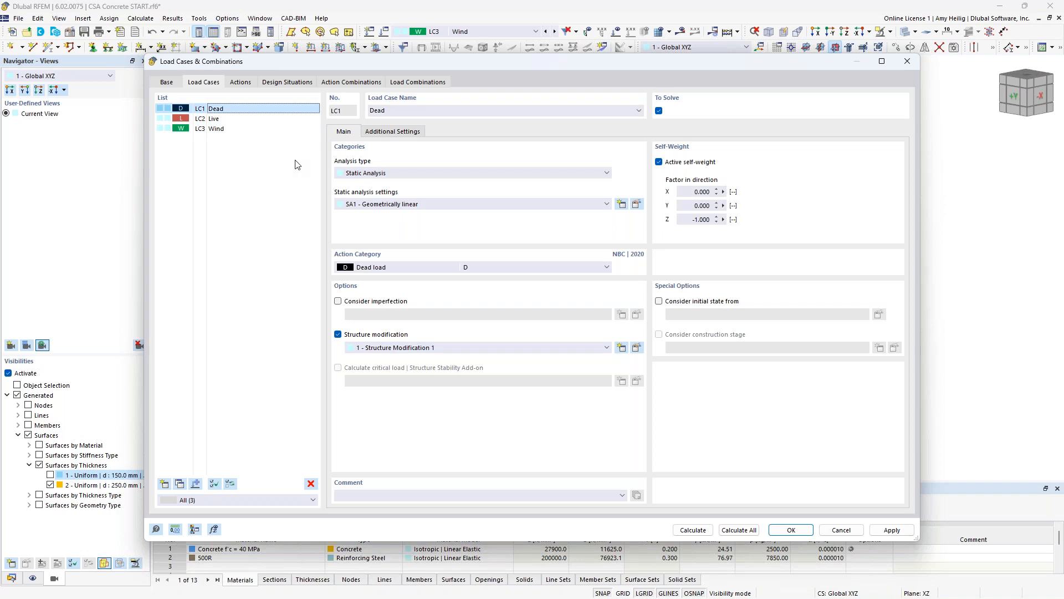
- Enable Structure Modification 1 in the SA2 second-order combination wizard used by the Ultimate Limit State design situation
{"action": "left_click", "coordinate": [283, 83]}
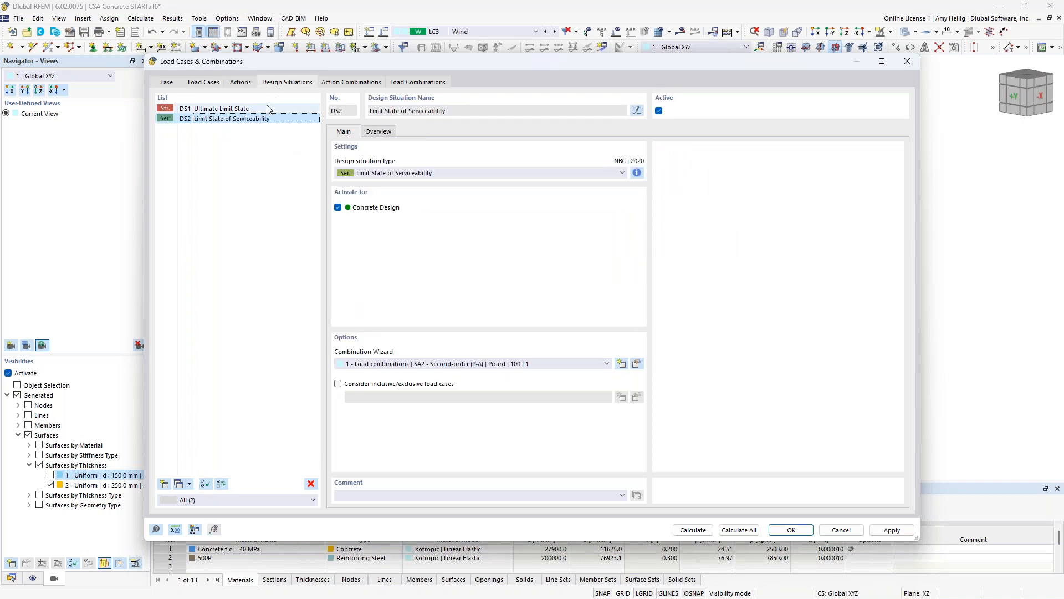
{"action": "left_click", "coordinate": [267, 106]}
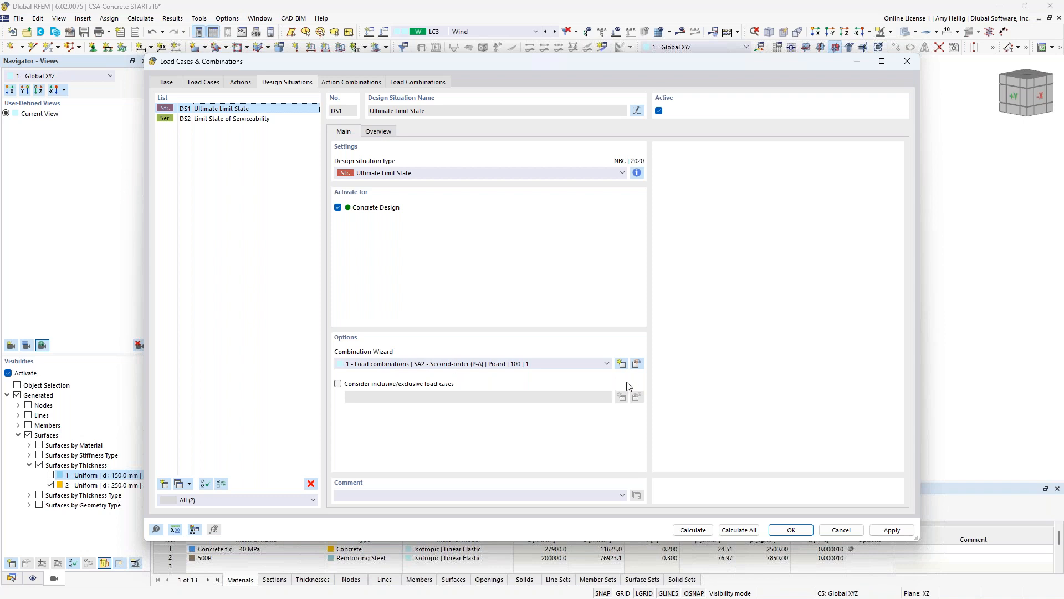
{"action": "left_click", "coordinate": [636, 364]}
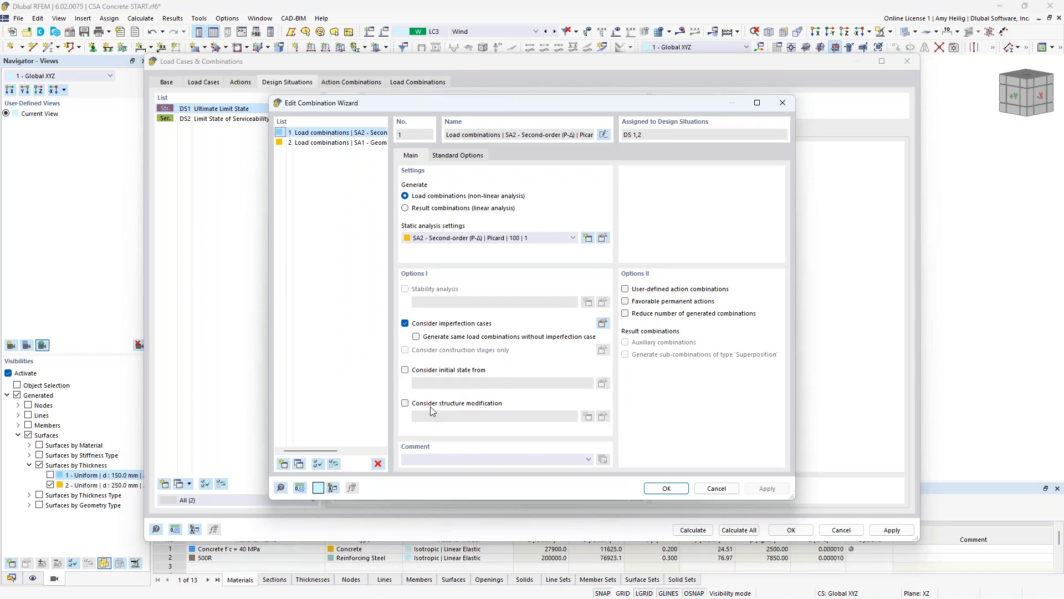
{"action": "left_click", "coordinate": [406, 403]}
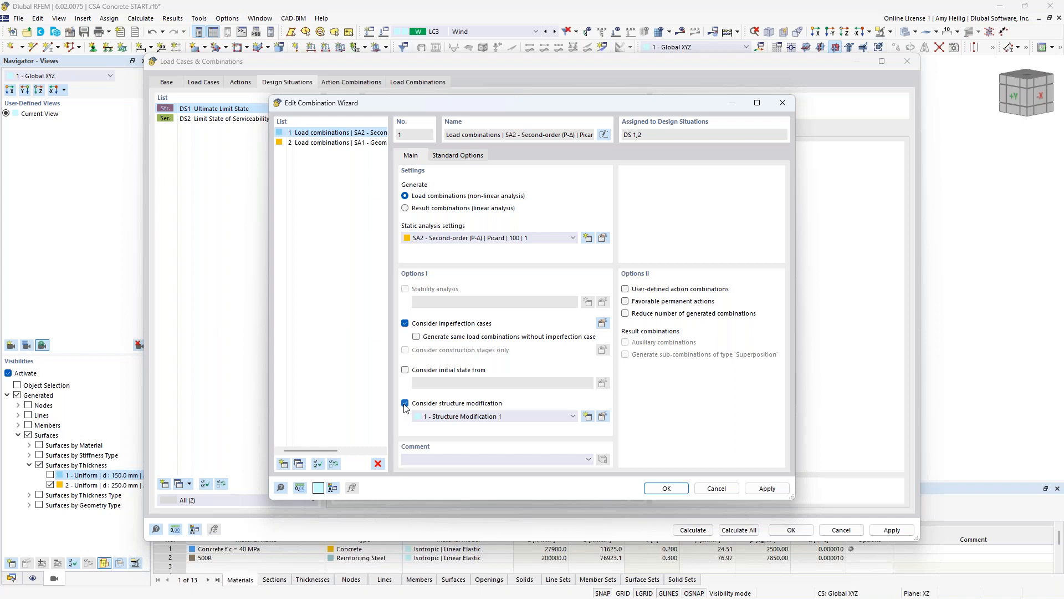
- Duplicate the SA2 second-order combination wizard and disable the structure modification in the copy
{"action": "left_click_drag", "start_coordinate": [487, 102], "coordinate": [581, 108]}
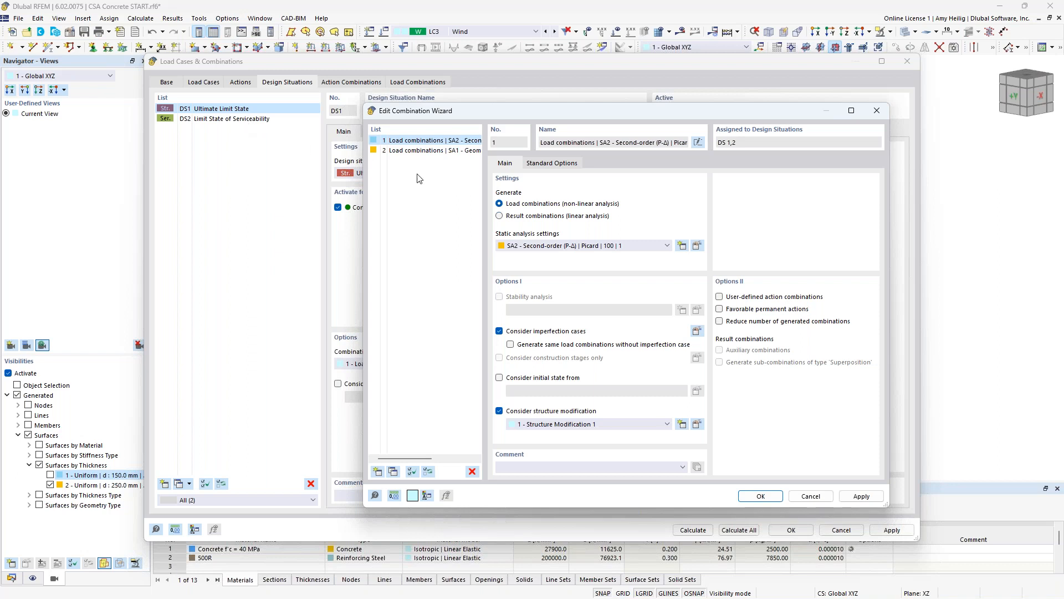
{"action": "left_click", "coordinate": [392, 472]}
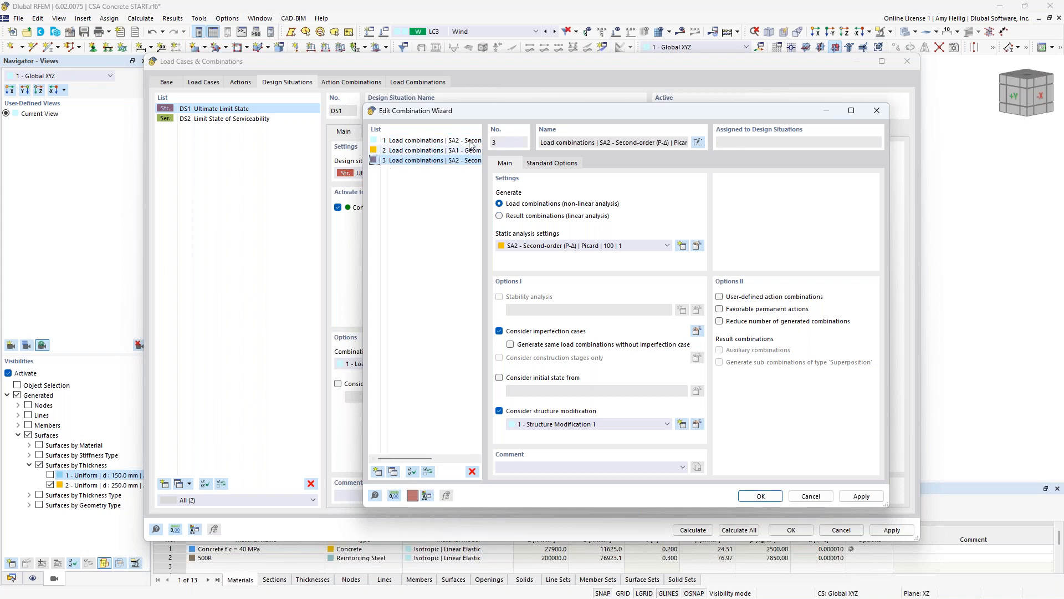
{"action": "left_click", "coordinate": [500, 412]}
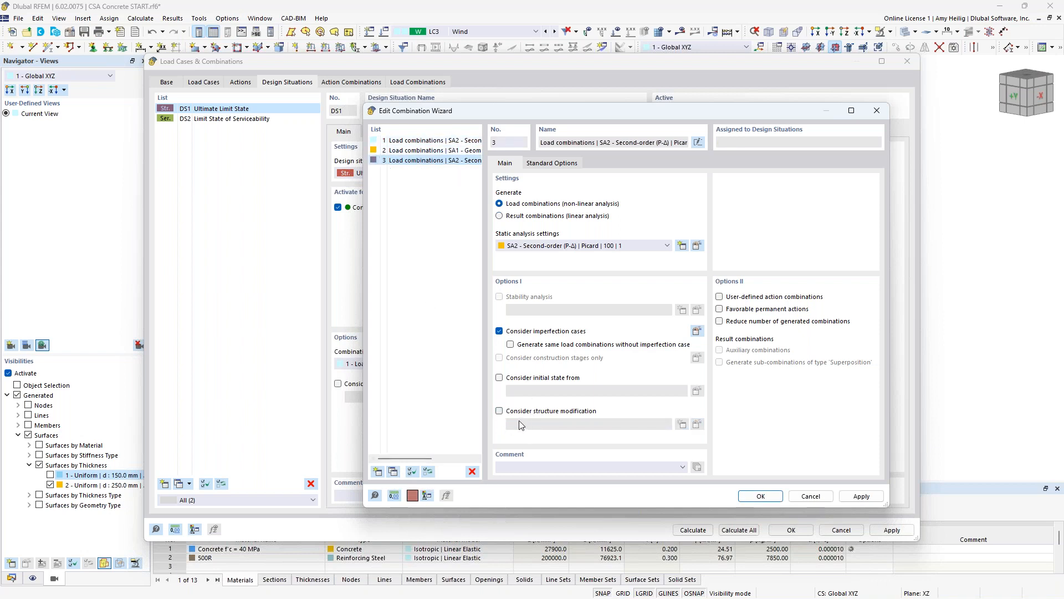
{"action": "left_click", "coordinate": [759, 496]}
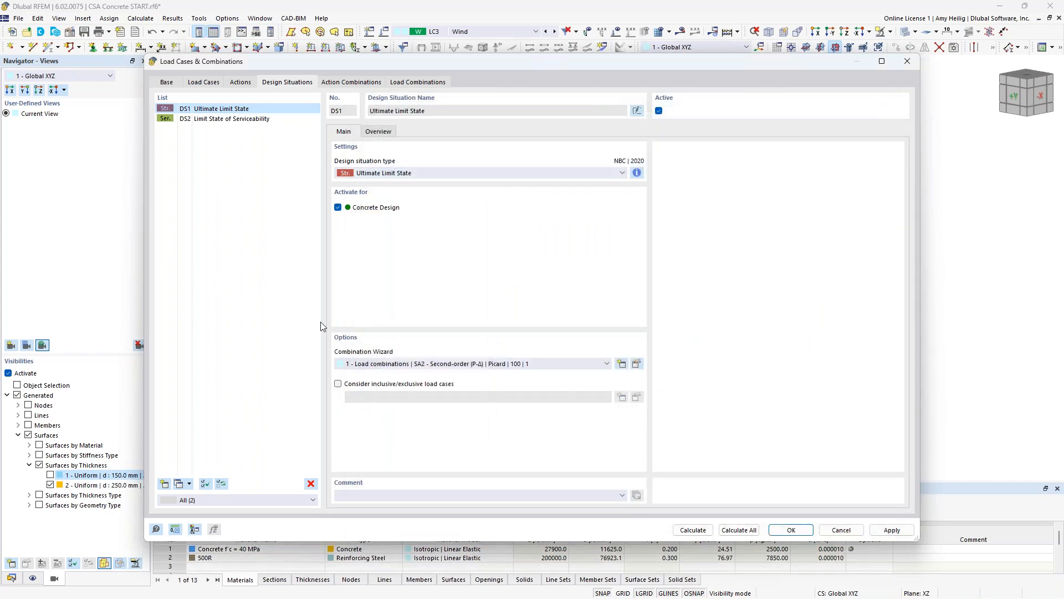
- Assign combination wizard 3 to the Limit State of Serviceability design situation
{"action": "left_click", "coordinate": [216, 120]}
{"action": "left_click", "coordinate": [472, 369]}
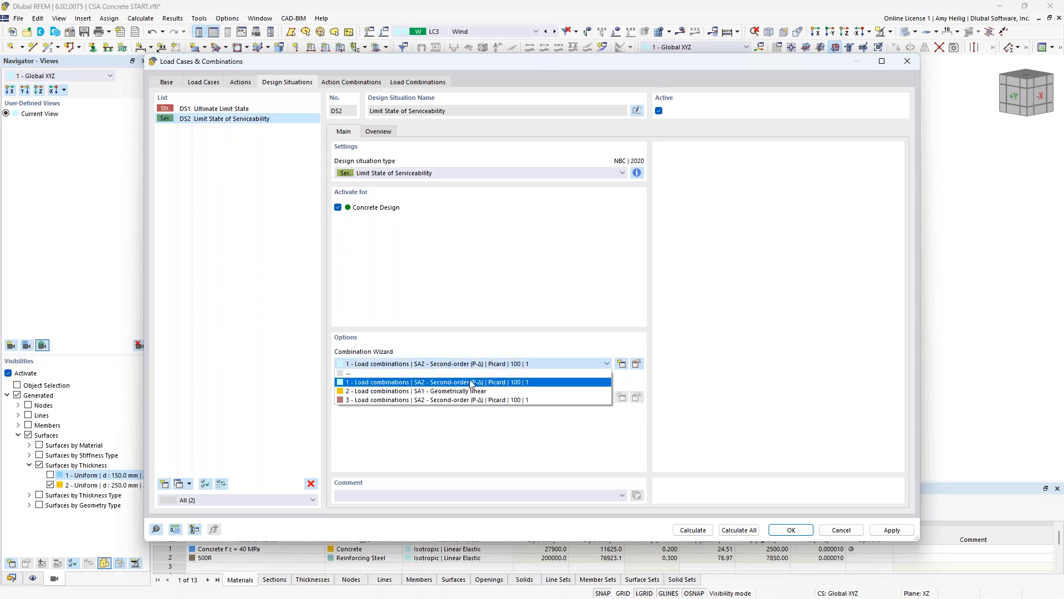
{"action": "left_click", "coordinate": [447, 400]}
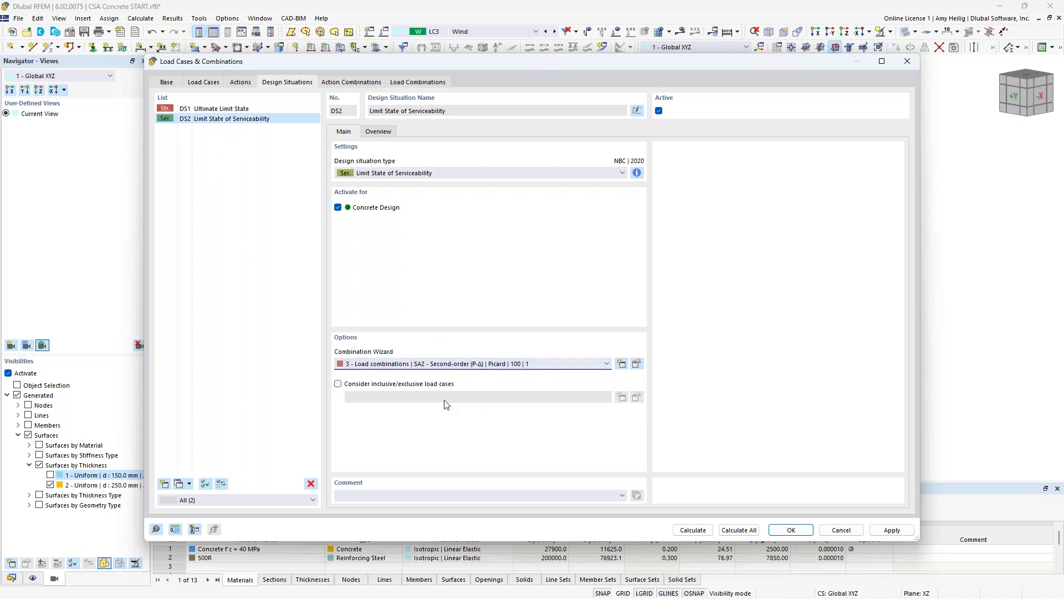
- Generate the load combinations, check the structure modification setting of the ultimate and serviceability ones, and accept the load case settings
{"action": "left_click", "coordinate": [401, 84]}
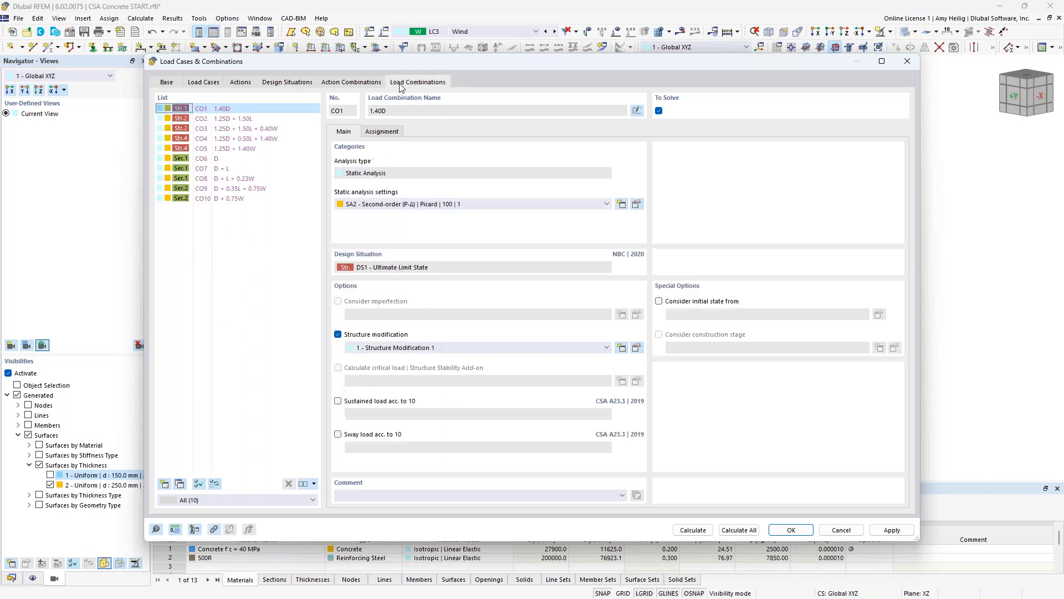
{"action": "left_click", "coordinate": [230, 120]}
{"action": "left_click", "coordinate": [232, 129]}
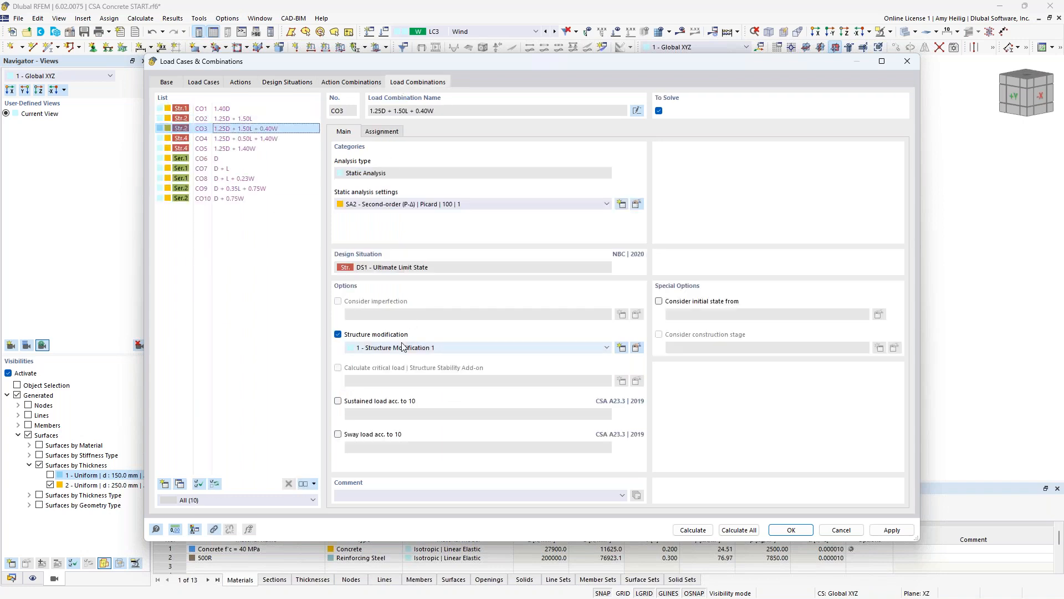
{"action": "left_click", "coordinate": [233, 139]}
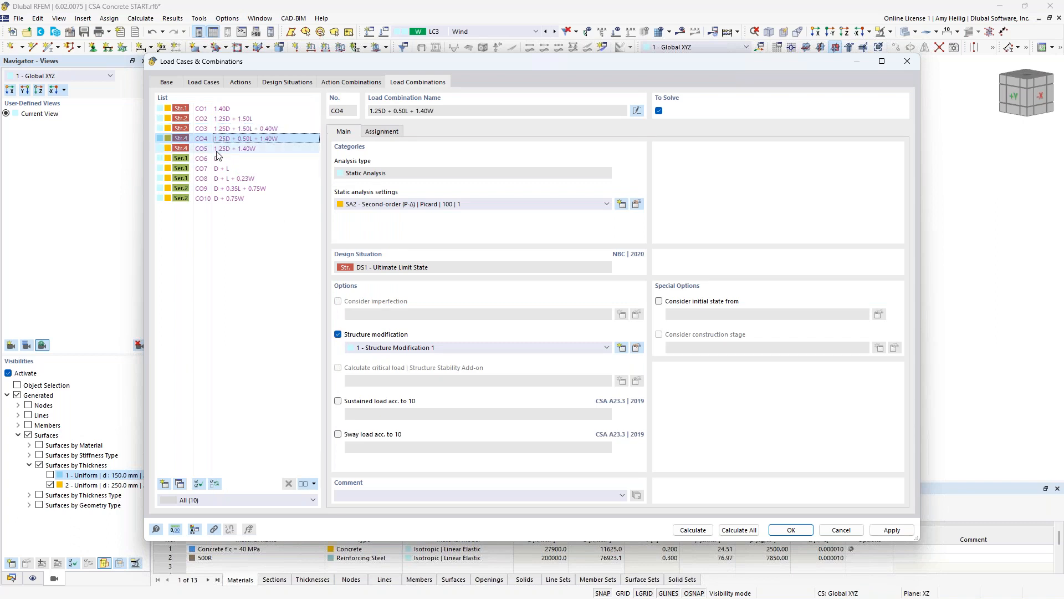
{"action": "left_click", "coordinate": [212, 159]}
{"action": "left_click", "coordinate": [221, 169]}
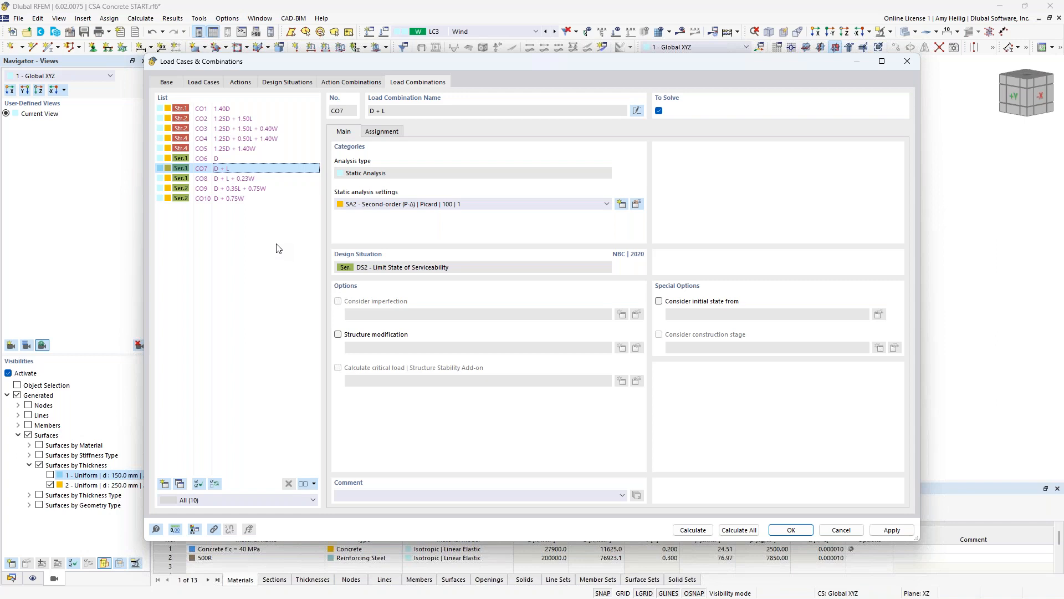
{"action": "left_click", "coordinate": [781, 532]}
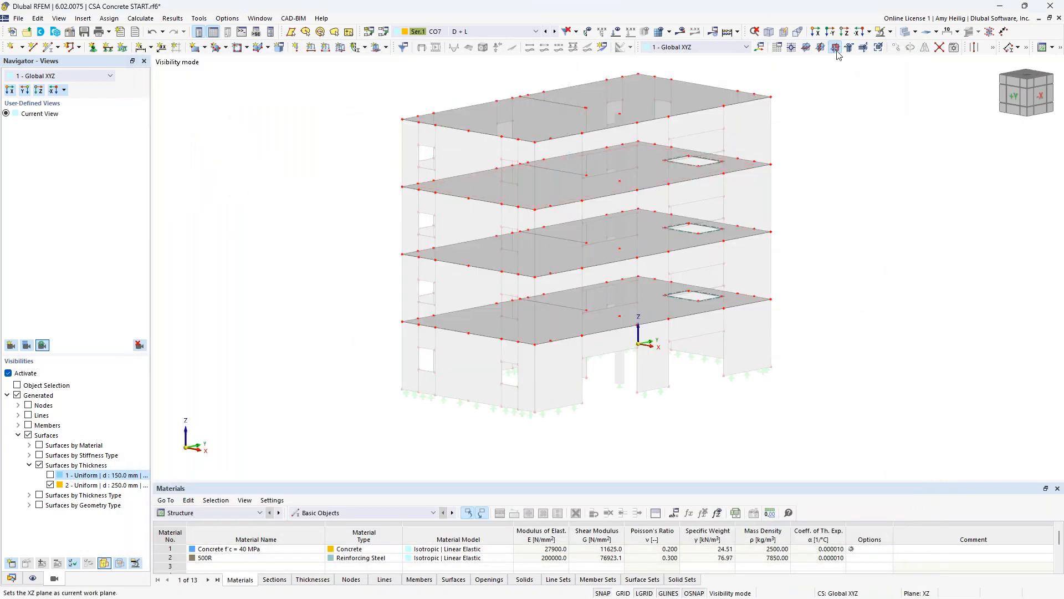
- Turn off the visibility filter to display the complete building model
{"action": "left_click", "coordinate": [890, 33]}
{"action": "left_click", "coordinate": [931, 102]}
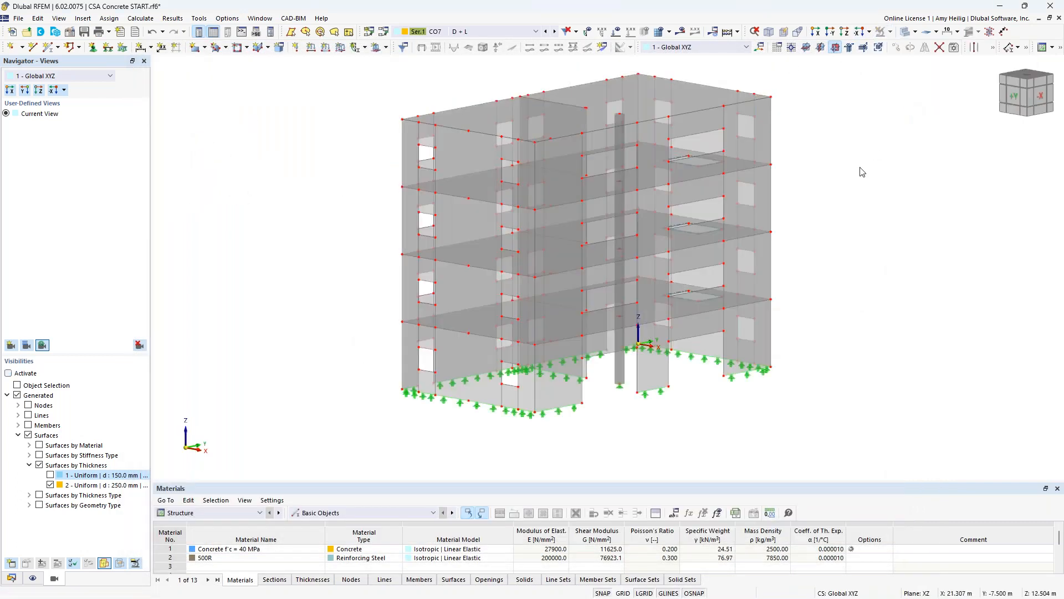
{"action": "middle_click_drag", "start_coordinate": [842, 176], "coordinate": [788, 188]}
- Make Dead the active load case and display its loads on the whole building
{"action": "left_click", "coordinate": [502, 32]}
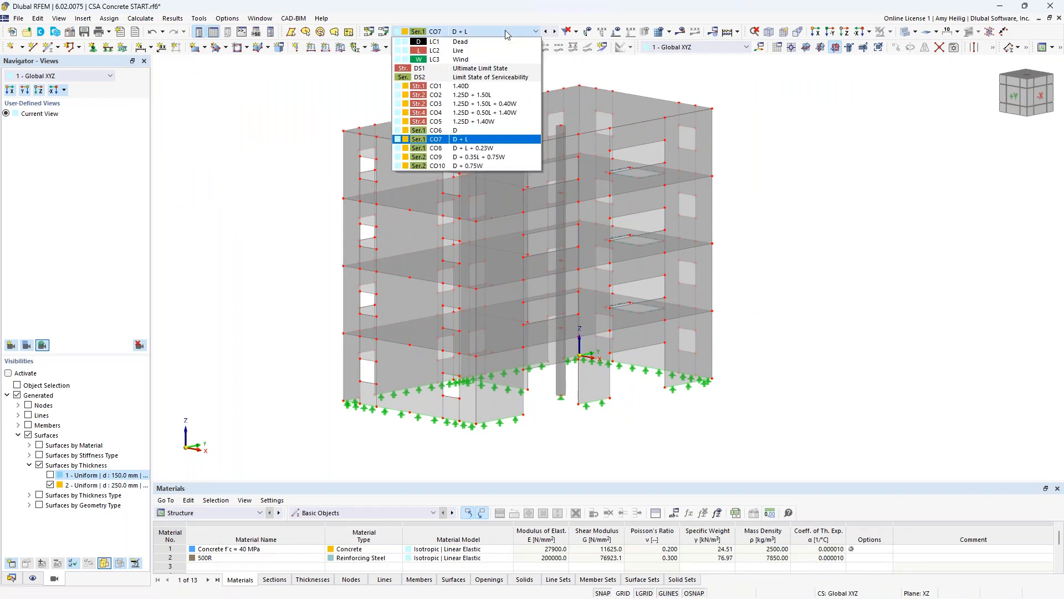
{"action": "left_click", "coordinate": [501, 42]}
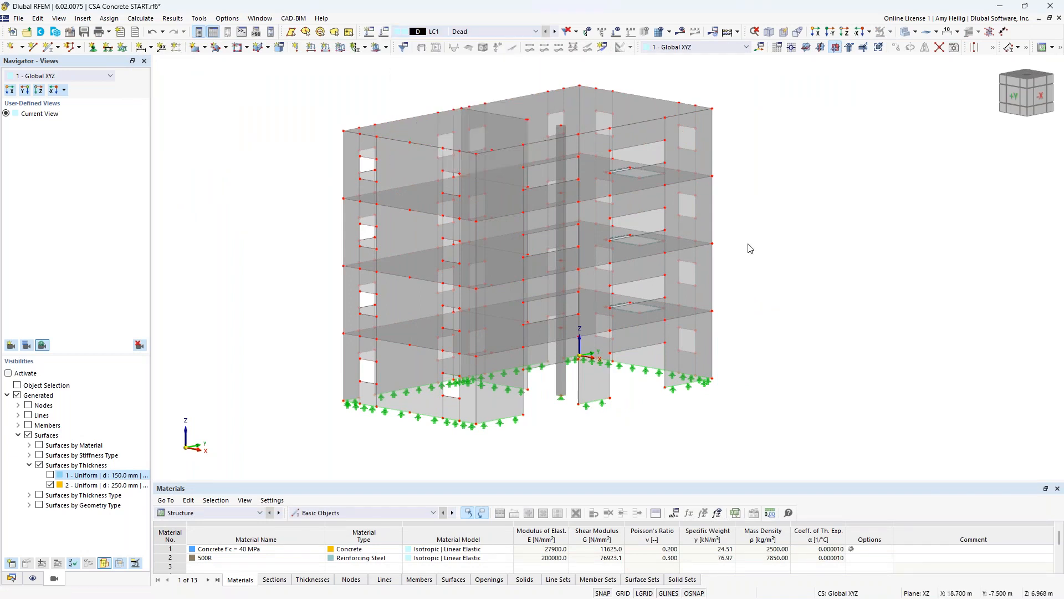
{"action": "left_click", "coordinate": [616, 31]}
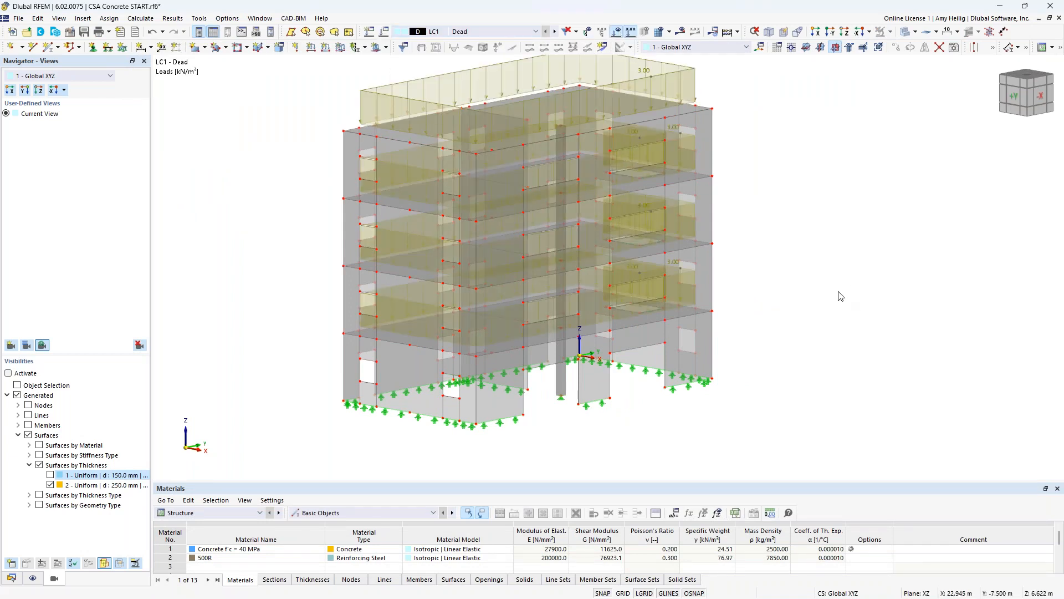
{"action": "scroll", "coordinate": [838, 298], "scroll_direction": "down", "scroll_amount": 1}
{"action": "middle_click_drag", "start_coordinate": [838, 298], "coordinate": [770, 304], "text": "ctrl"}
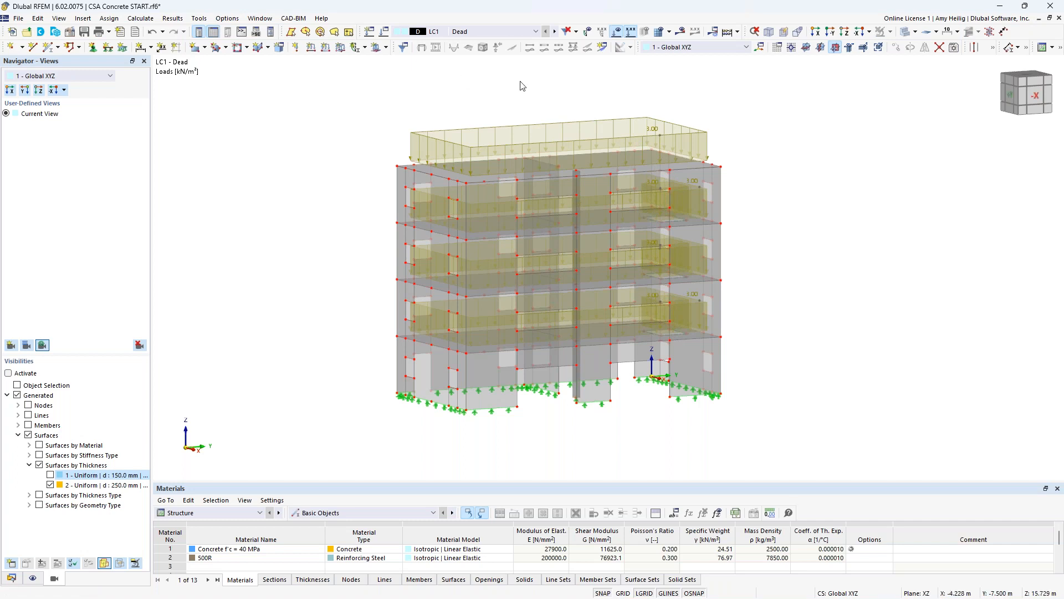
- Switch to the Live load case and reduce the display size of its surface loads
{"action": "left_click", "coordinate": [554, 31]}
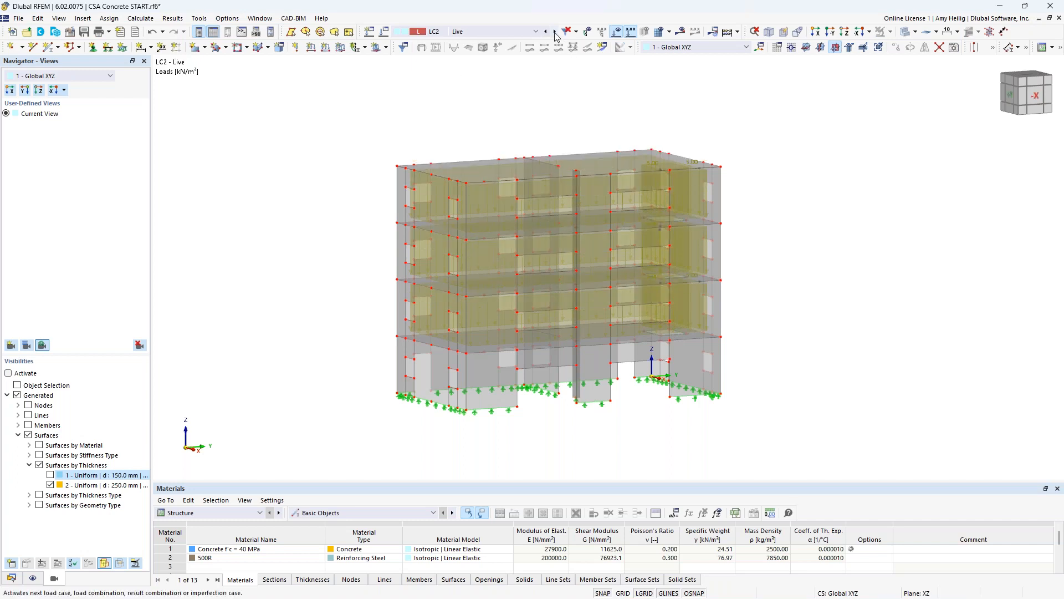
{"action": "right_click", "coordinate": [655, 165]}
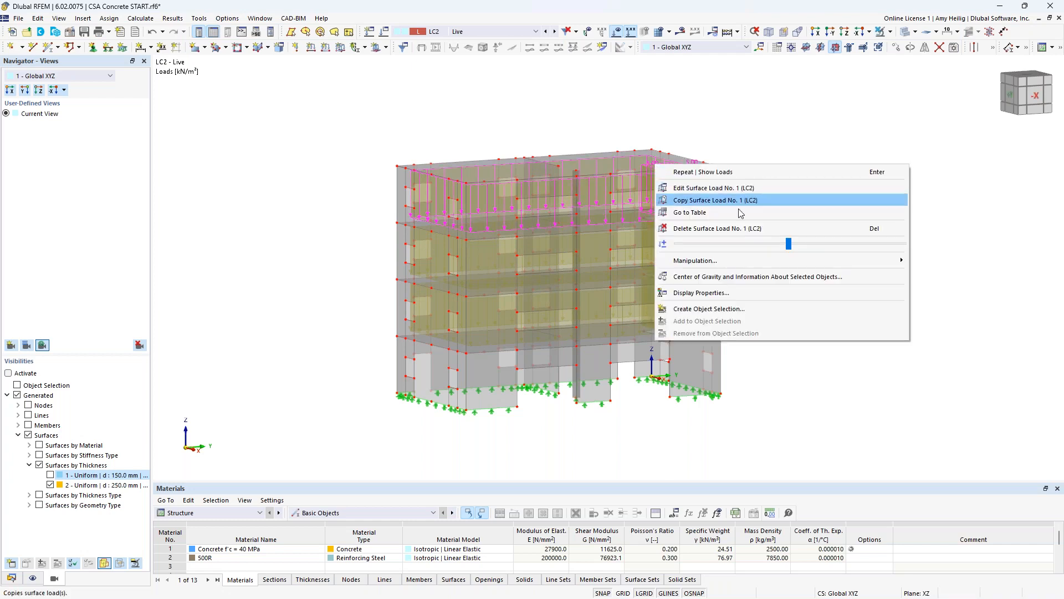
{"action": "left_click_drag", "start_coordinate": [789, 244], "coordinate": [726, 243]}
{"action": "left_click", "coordinate": [727, 137]}
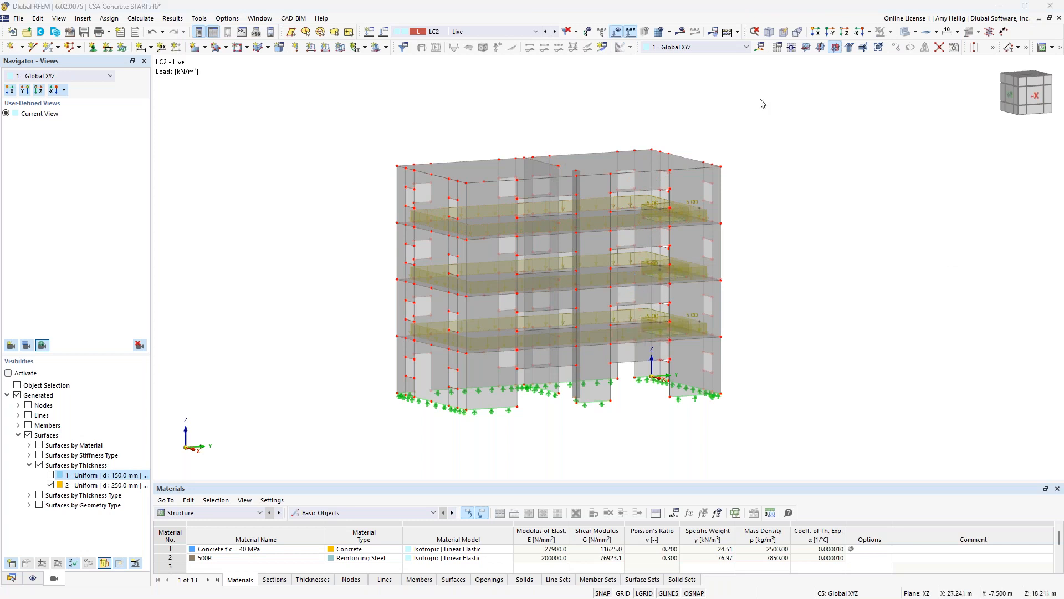
- Switch to the Wind load case and examine its surface loads on the walls from several sides
{"action": "left_click", "coordinate": [555, 32]}
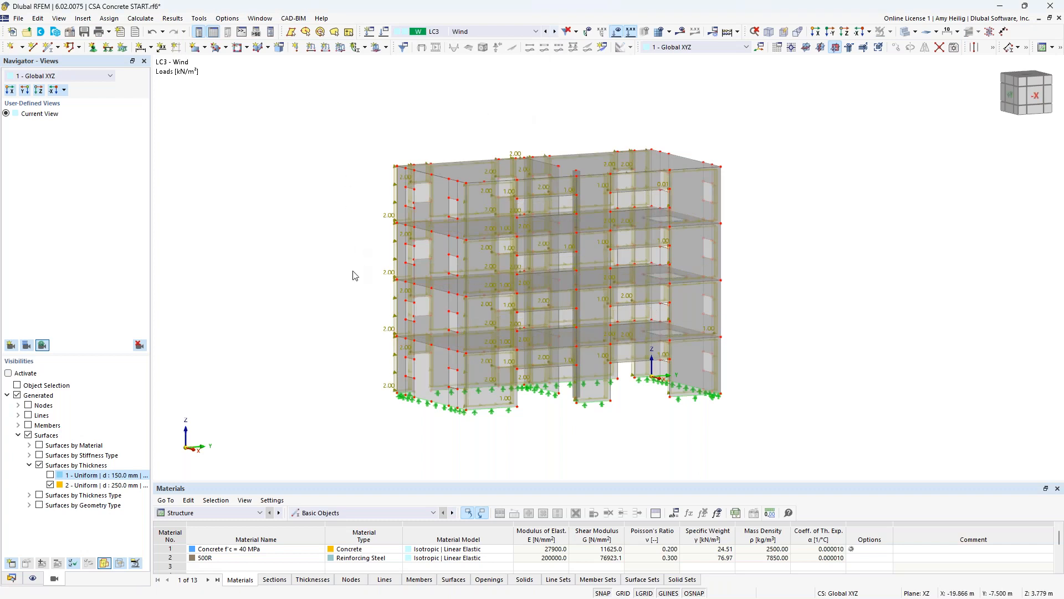
{"action": "middle_click_drag", "start_coordinate": [355, 272], "coordinate": [514, 260], "text": "ctrl"}
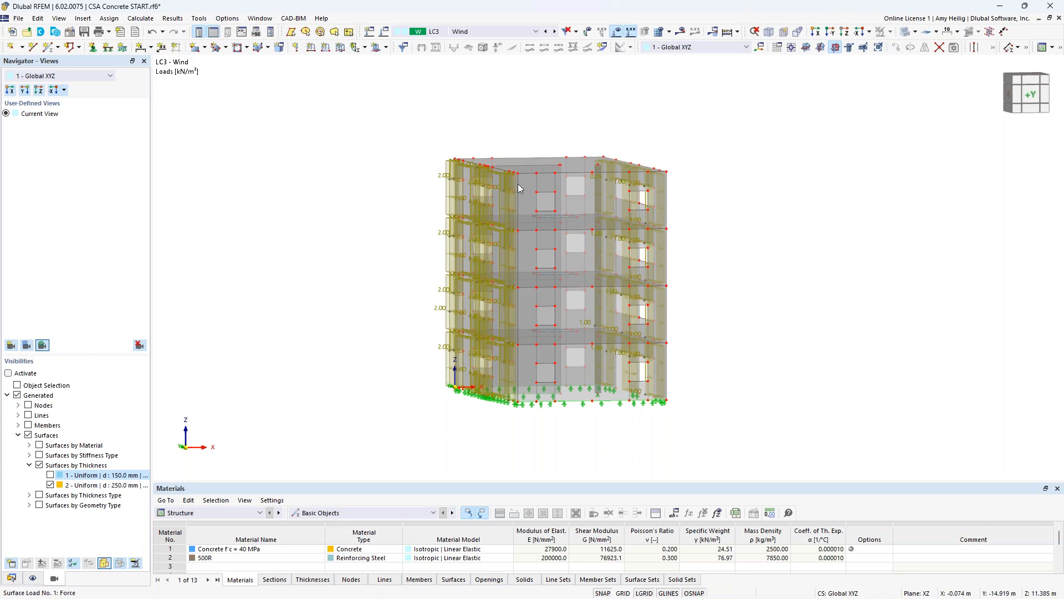
{"action": "middle_click_drag", "start_coordinate": [394, 330], "coordinate": [450, 347], "text": "ctrl"}
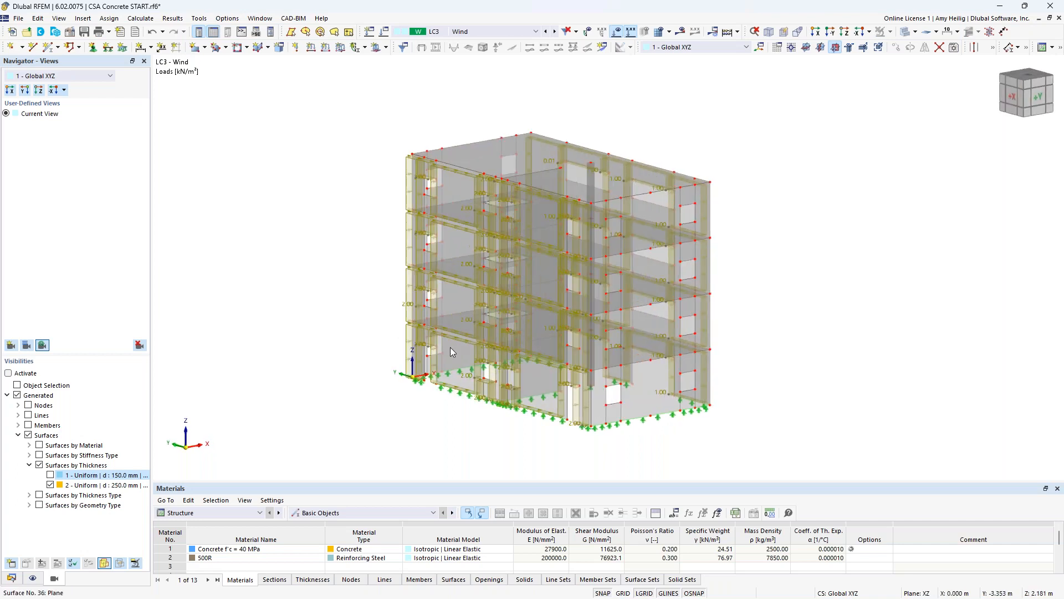
- Examine the wind loads from another side and display the combined loads of combinations CO1, CO2 and CO3 on the building
{"action": "scroll", "coordinate": [502, 395], "scroll_direction": "up", "scroll_amount": 1}
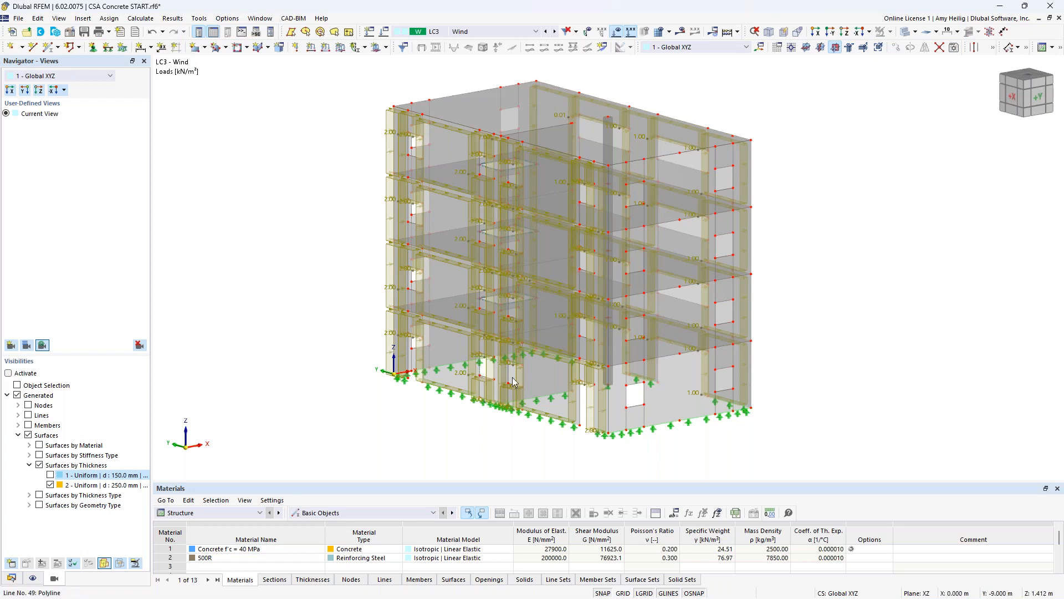
{"action": "middle_click_drag", "start_coordinate": [836, 410], "coordinate": [687, 402]}
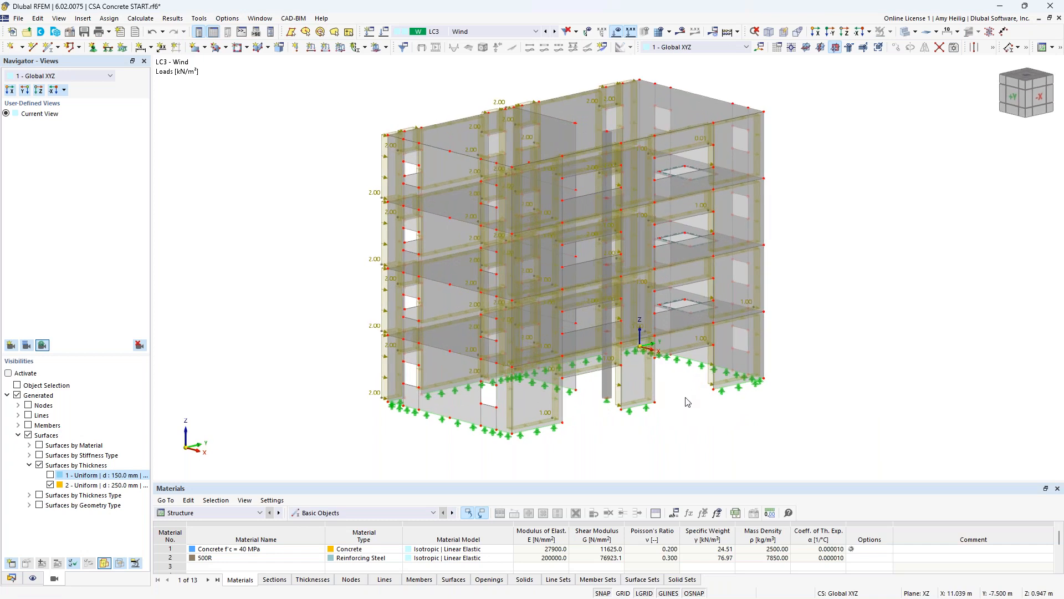
{"action": "left_click", "coordinate": [513, 34]}
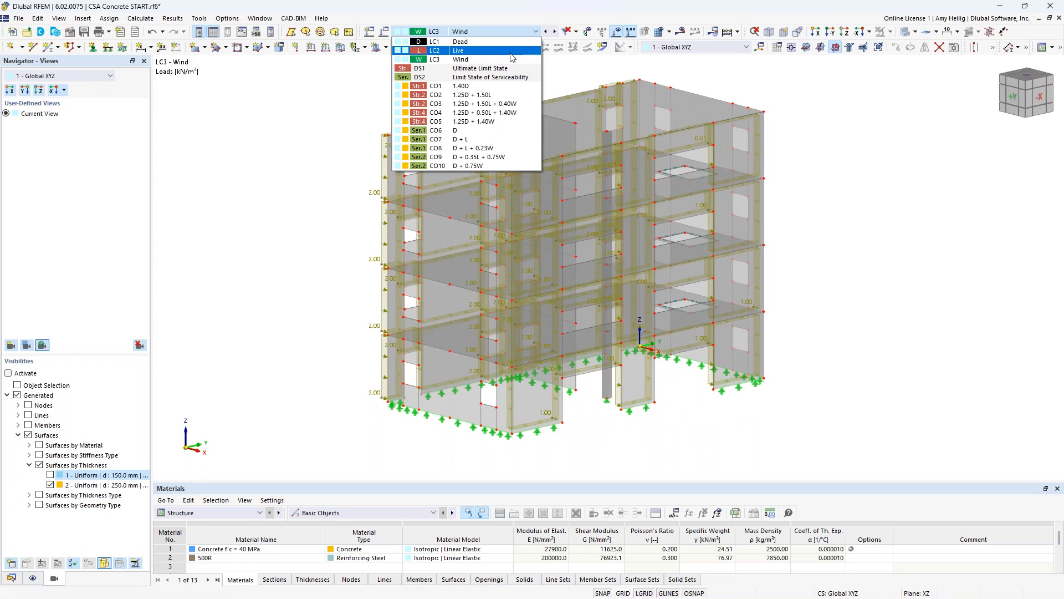
{"action": "left_click", "coordinate": [504, 86]}
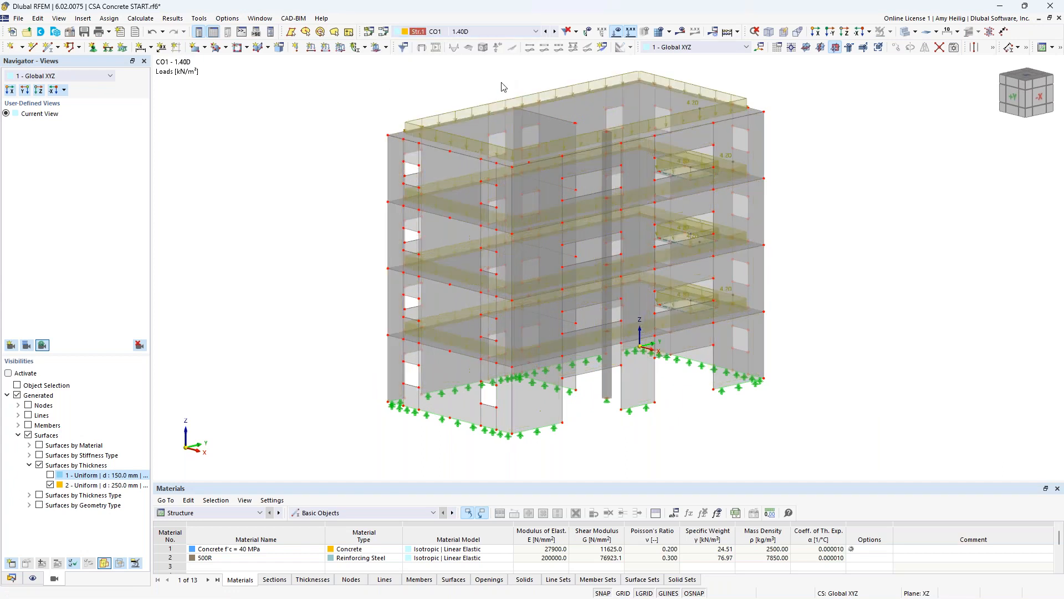
{"action": "left_click", "coordinate": [555, 32]}
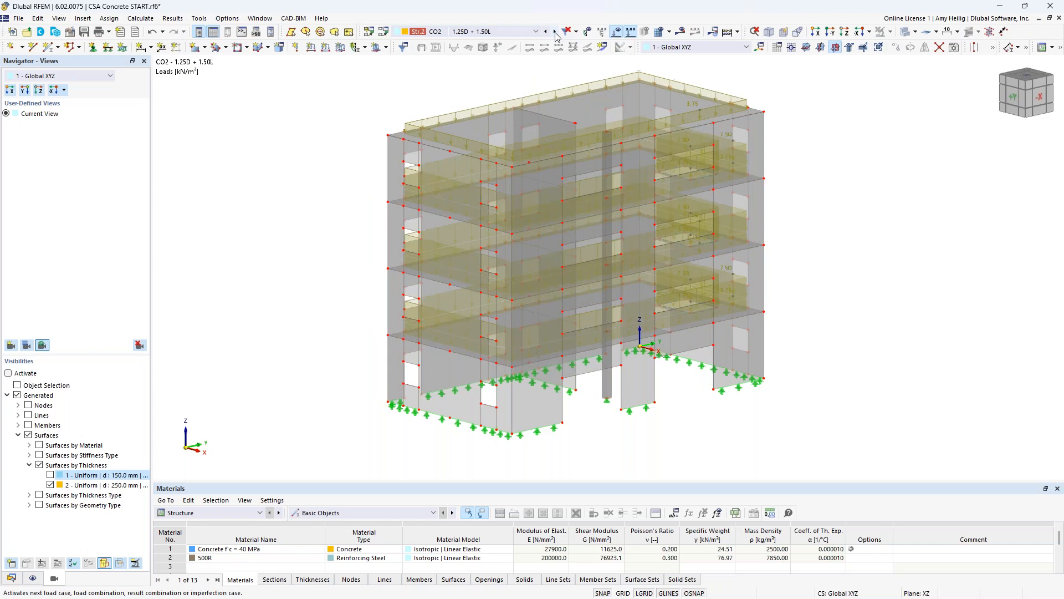
{"action": "left_click", "coordinate": [555, 32]}
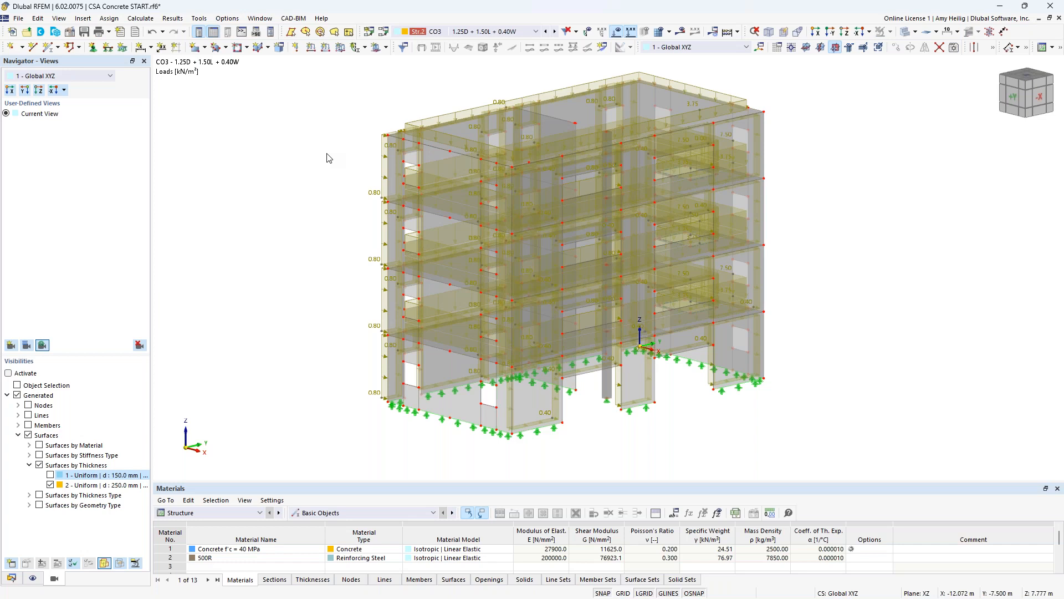
- Hide the load display and isolate the full-height concrete column by its selected members
{"action": "left_click", "coordinate": [617, 33]}
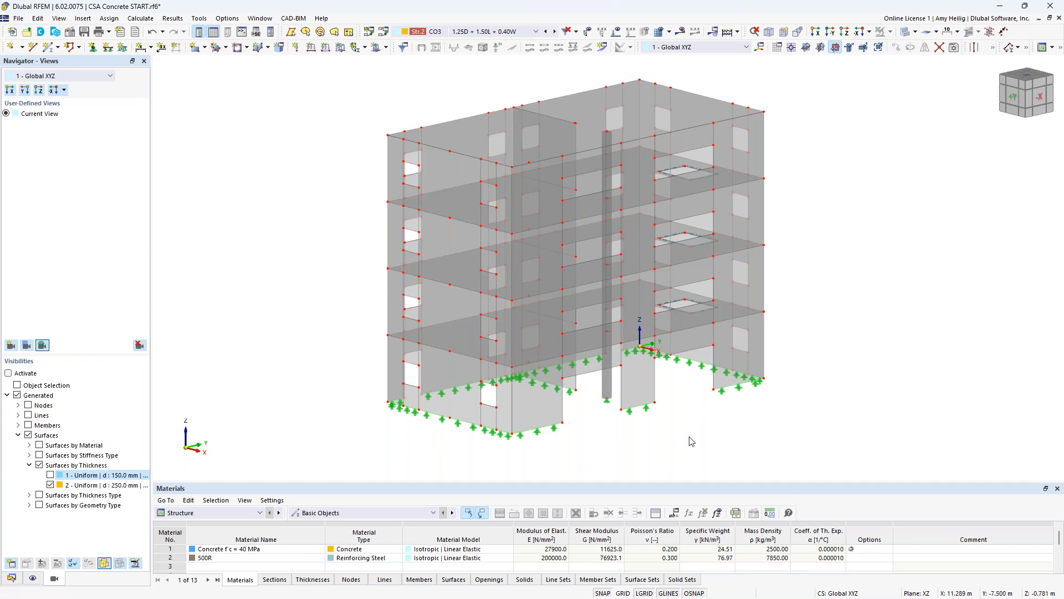
{"action": "middle_click_drag", "start_coordinate": [691, 441], "coordinate": [649, 433]}
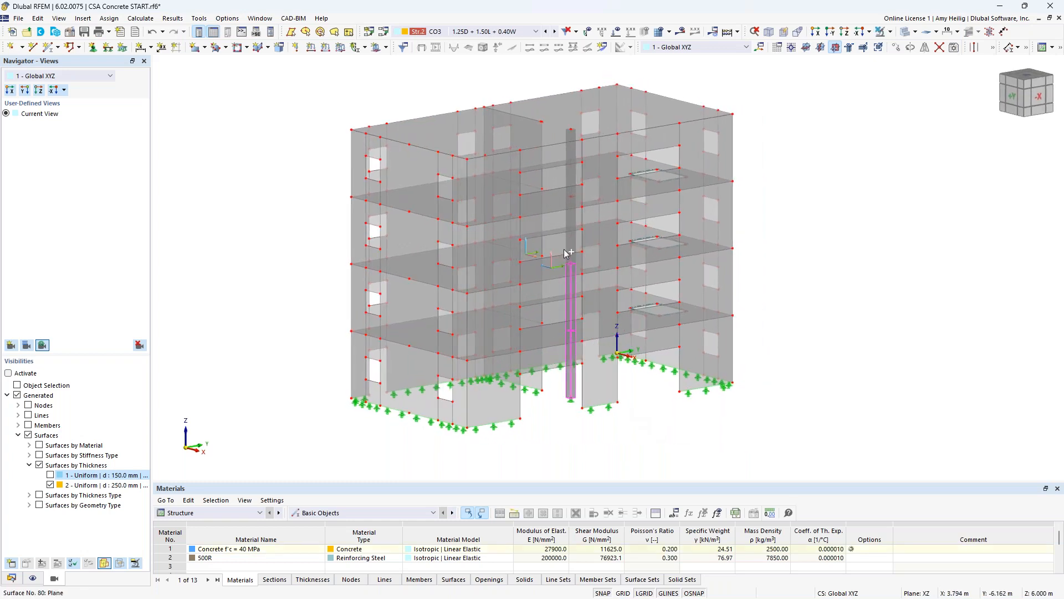
{"action": "left_click", "coordinate": [571, 180]}
{"action": "left_click", "coordinate": [891, 32]}
{"action": "left_click", "coordinate": [920, 45]}
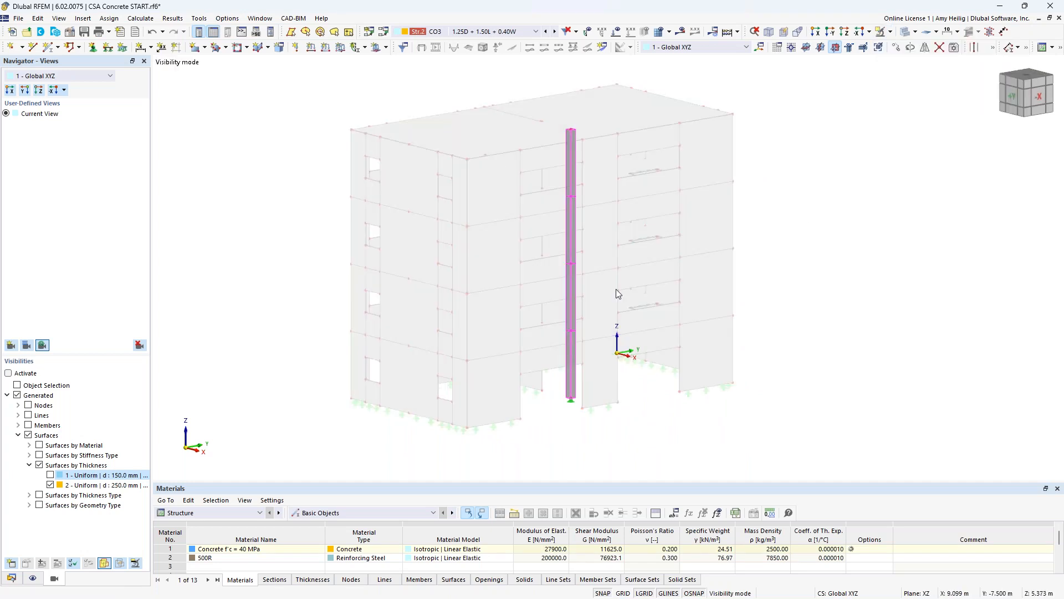
- Deactivate the concrete design properties for column members 1-4
{"action": "double_click", "coordinate": [571, 351]}
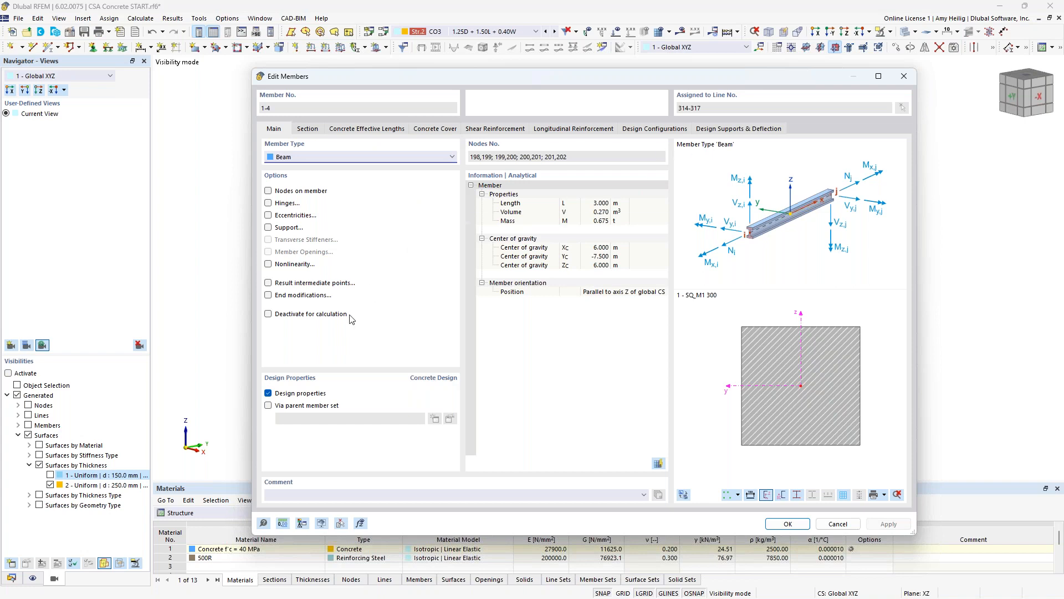
{"action": "left_click", "coordinate": [269, 394]}
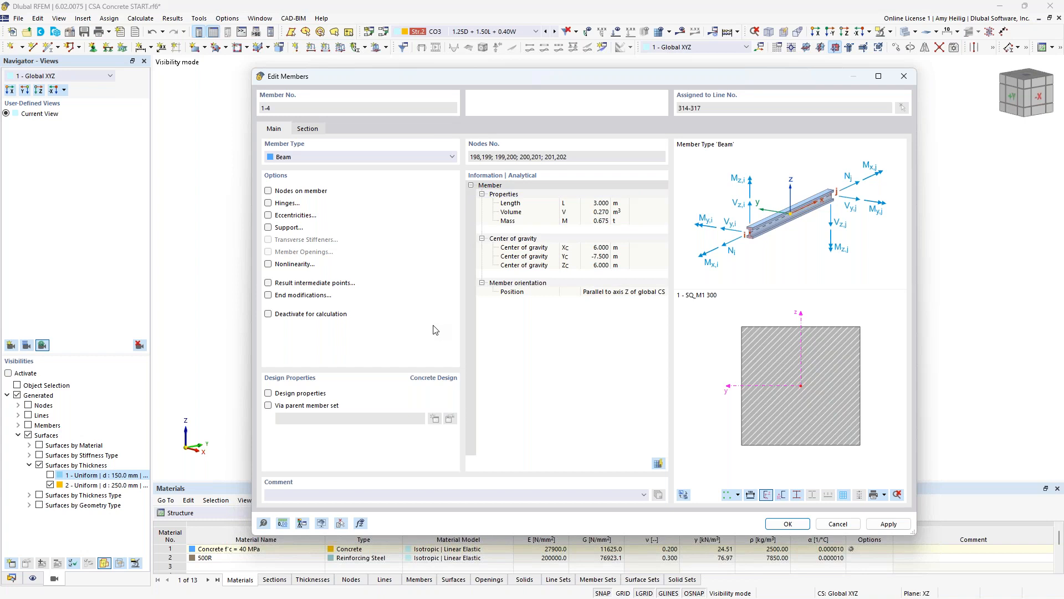
{"action": "left_click", "coordinate": [799, 527]}
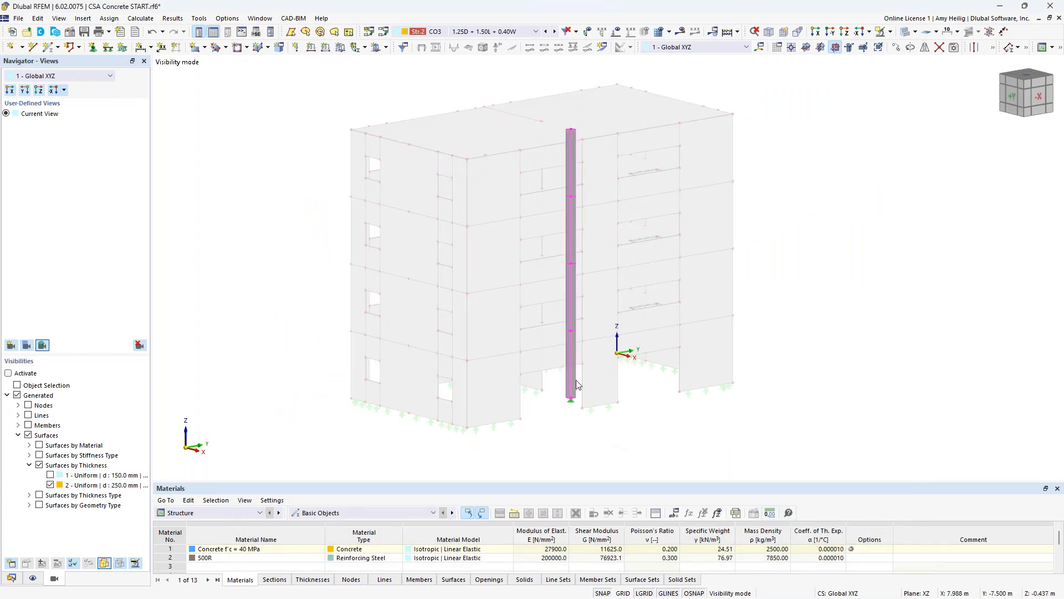
- Activate Member Representatives in the model's base data, keeping Rib Flange Dimensions and Concrete Design Properties among the considered properties
{"action": "scroll", "coordinate": [583, 361], "scroll_direction": "up", "scroll_amount": 3}
{"action": "scroll", "coordinate": [583, 357], "scroll_direction": "down", "scroll_amount": 1}
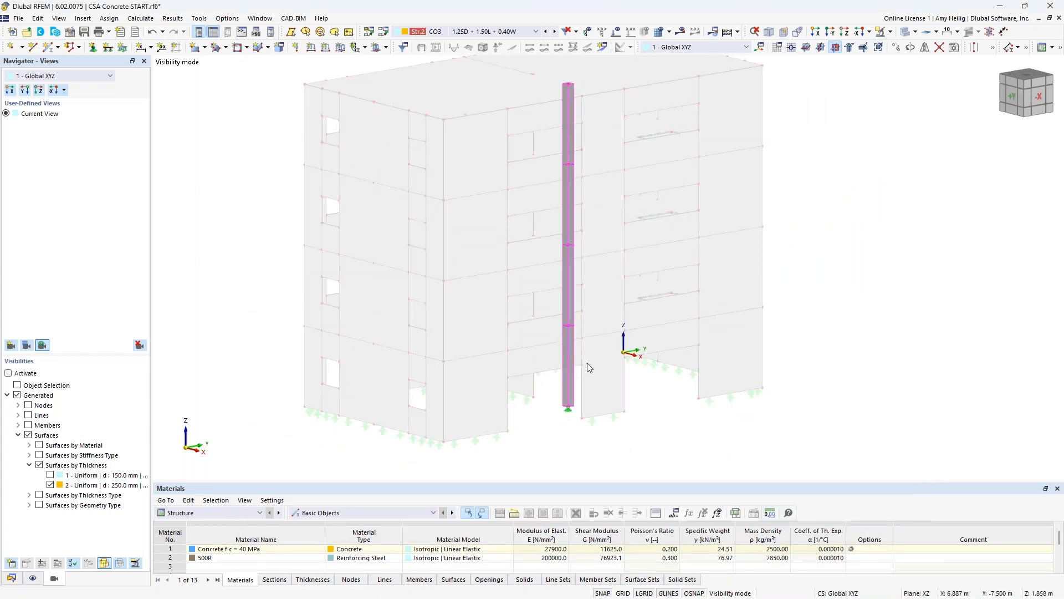
{"action": "left_click", "coordinate": [561, 141]}
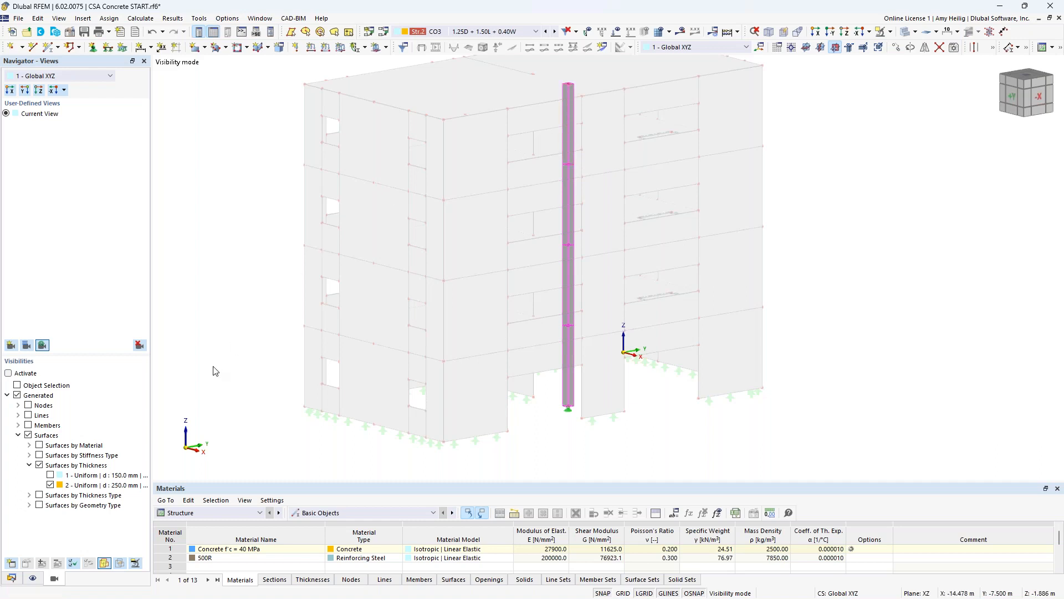
{"action": "left_click", "coordinate": [12, 578]}
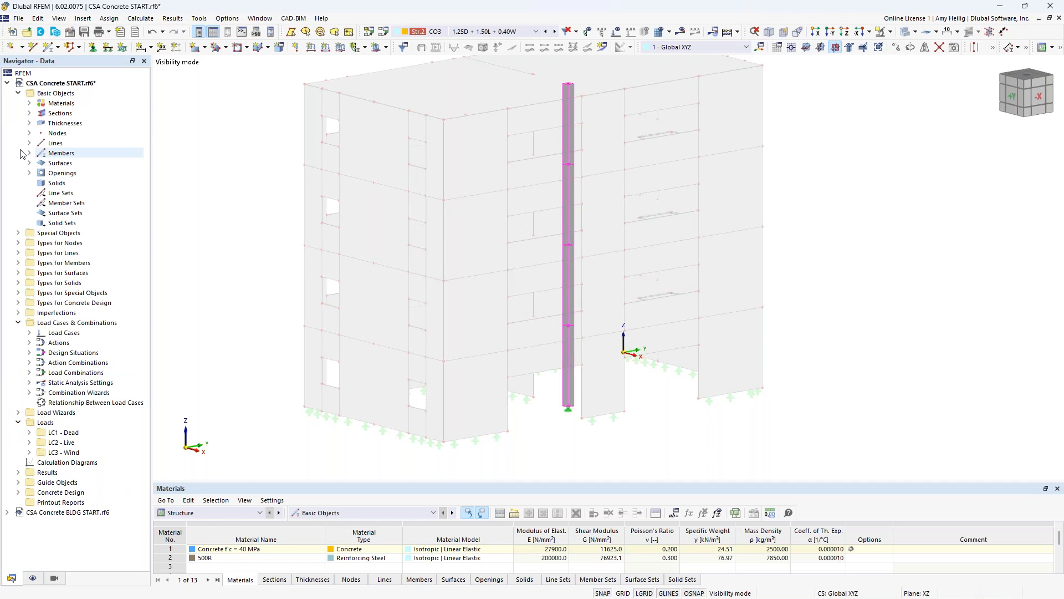
{"action": "right_click", "coordinate": [65, 84]}
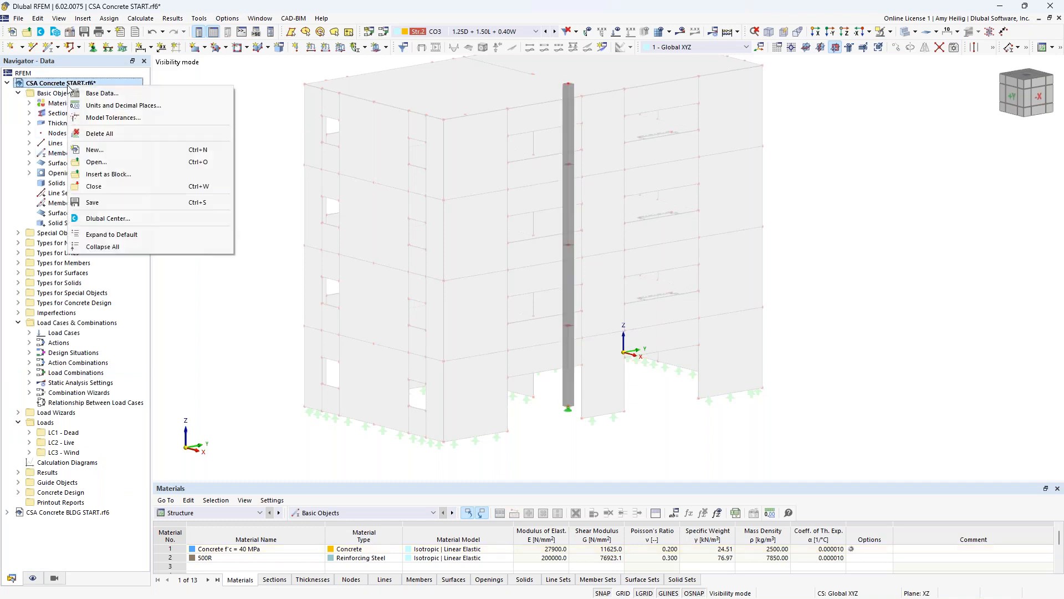
{"action": "left_click", "coordinate": [99, 94]}
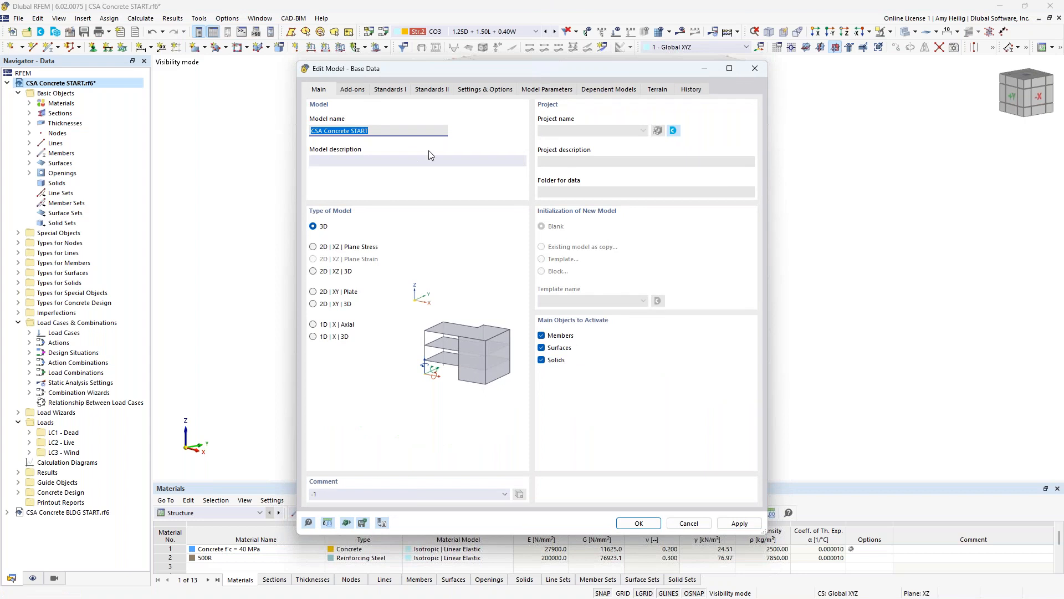
{"action": "left_click", "coordinate": [488, 91]}
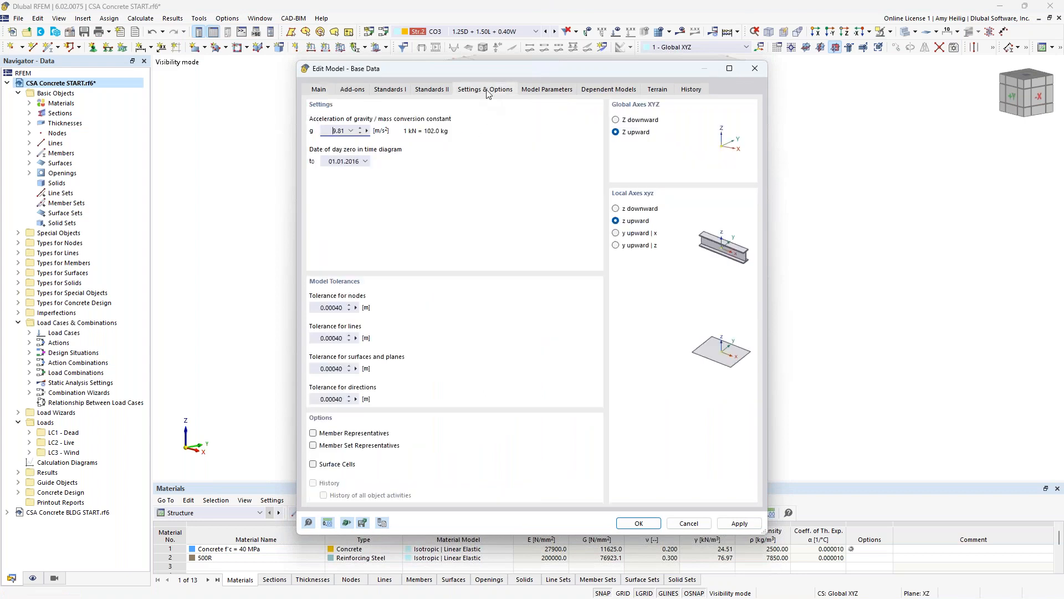
{"action": "left_click", "coordinate": [314, 433]}
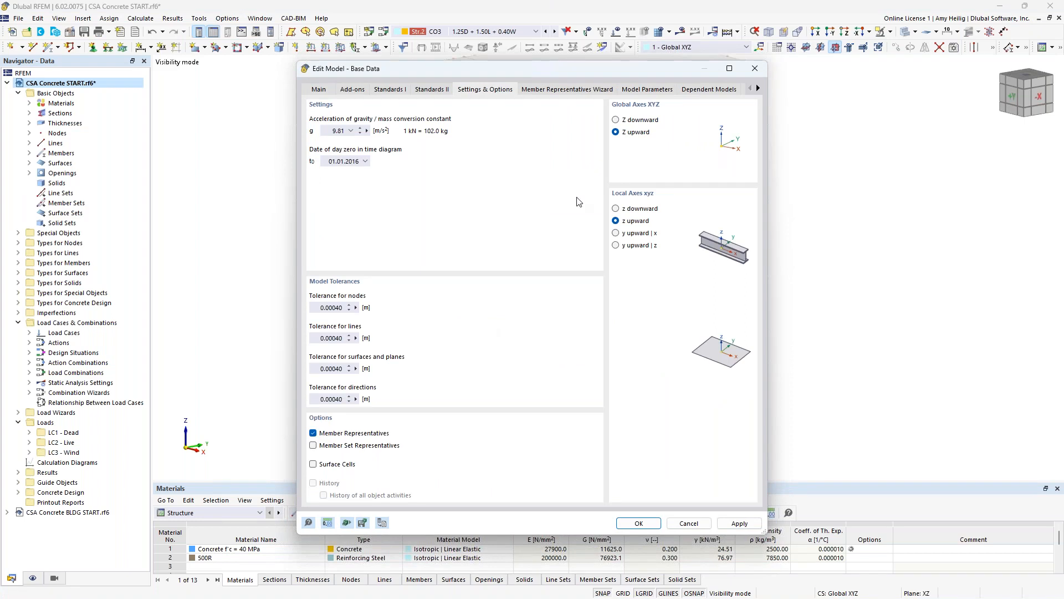
{"action": "left_click", "coordinate": [566, 90]}
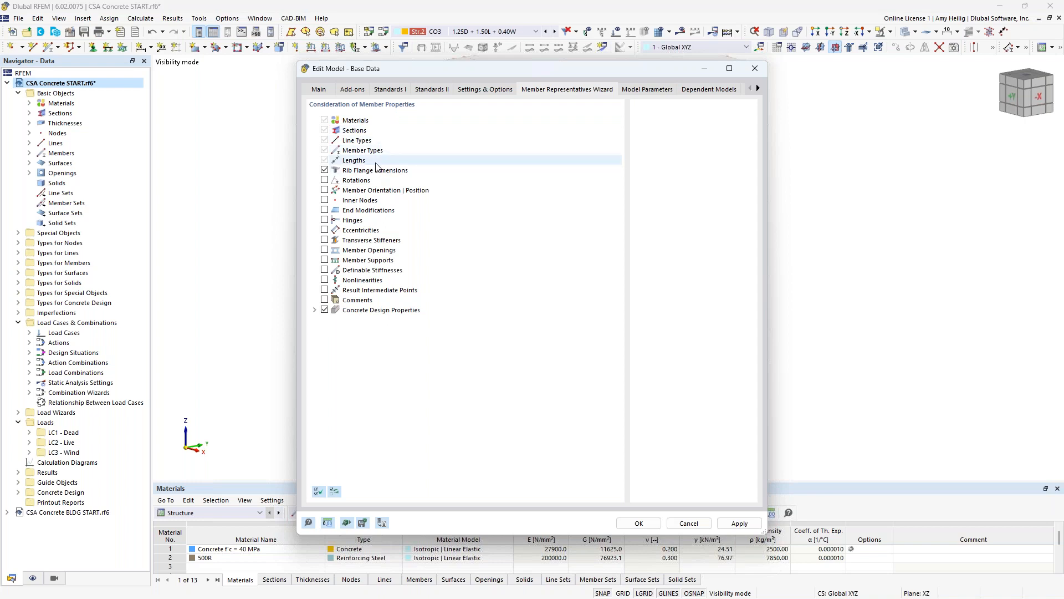
{"action": "left_click", "coordinate": [639, 523]}
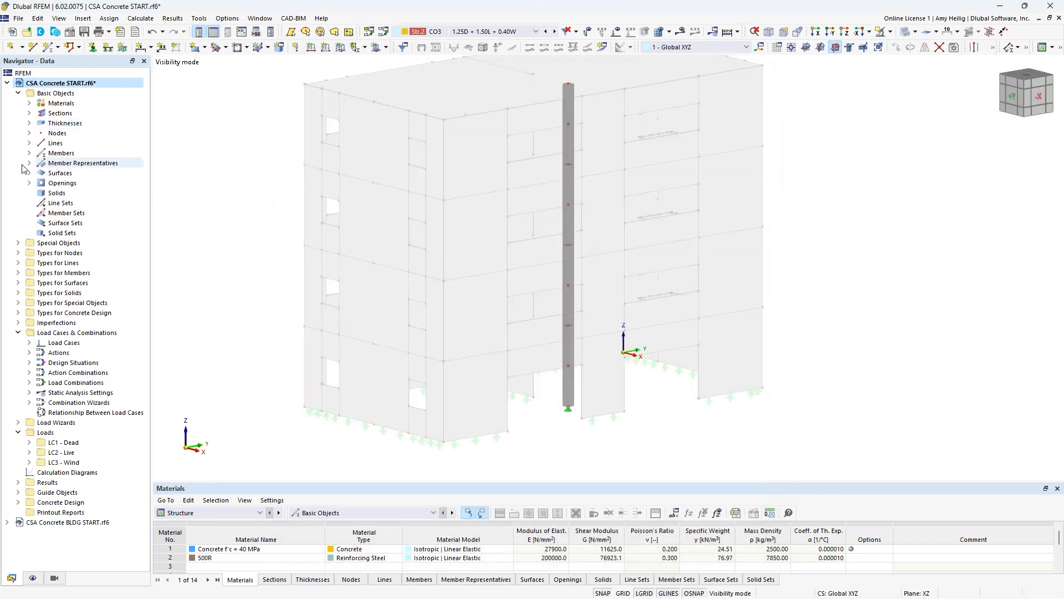
- Open the column's member representative for editing and activate design properties for its assigned members 1-4
{"action": "left_click", "coordinate": [30, 163]}
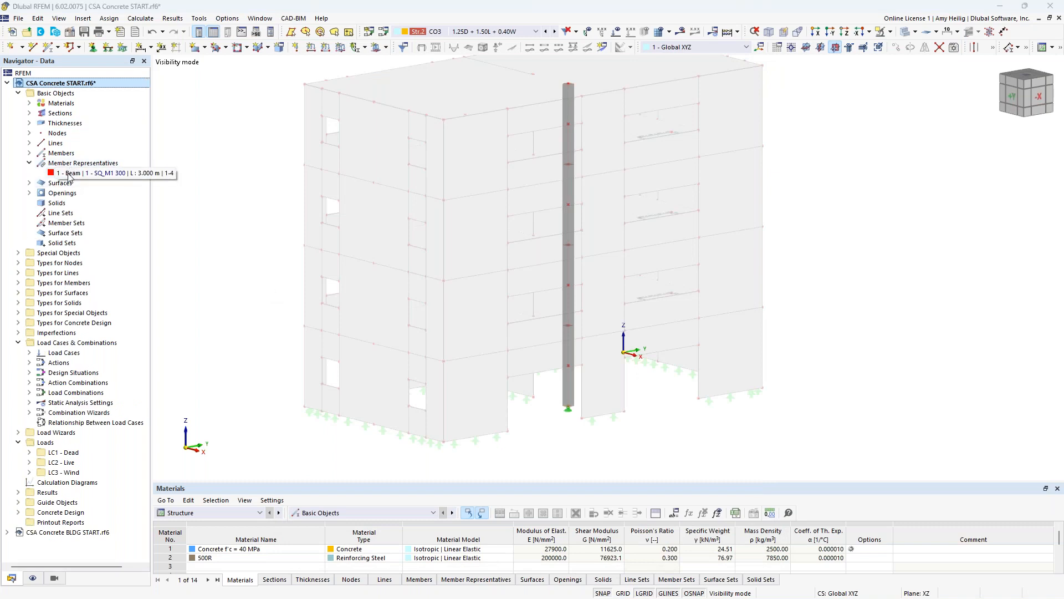
{"action": "left_click", "coordinate": [129, 174]}
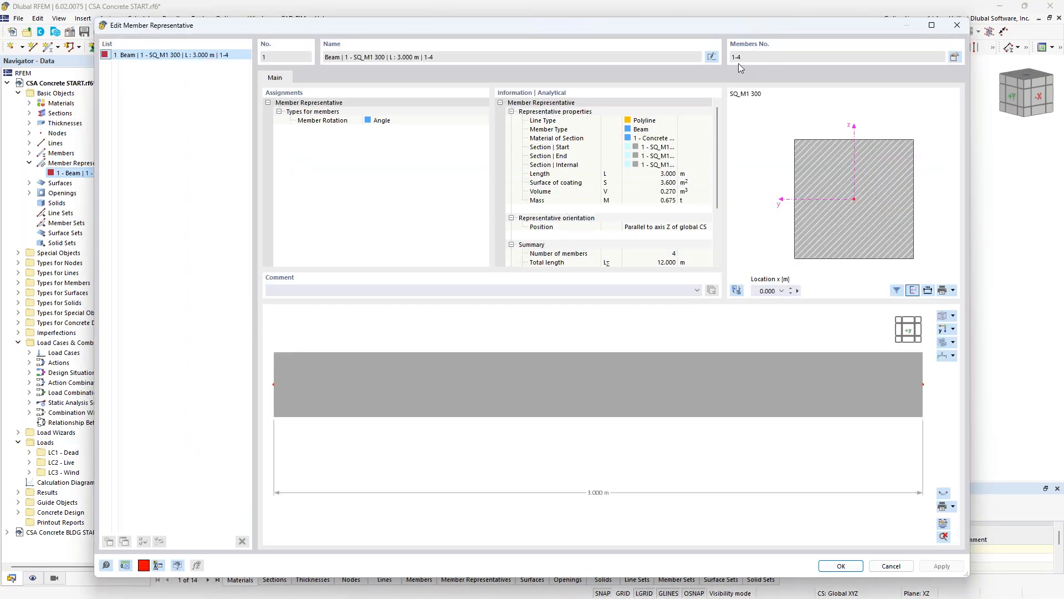
{"action": "left_click", "coordinate": [955, 57]}
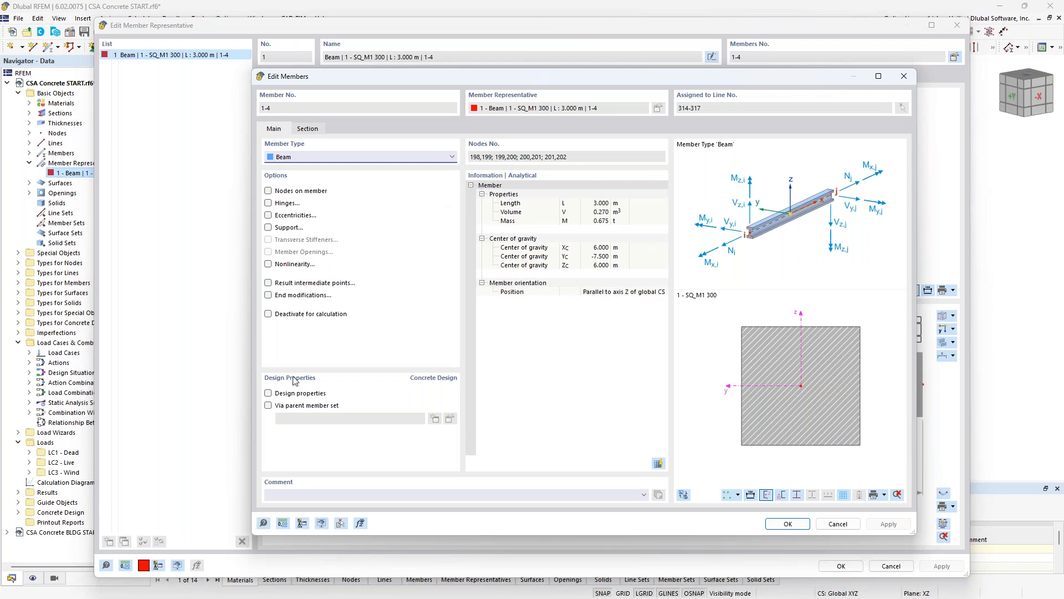
{"action": "left_click", "coordinate": [269, 393]}
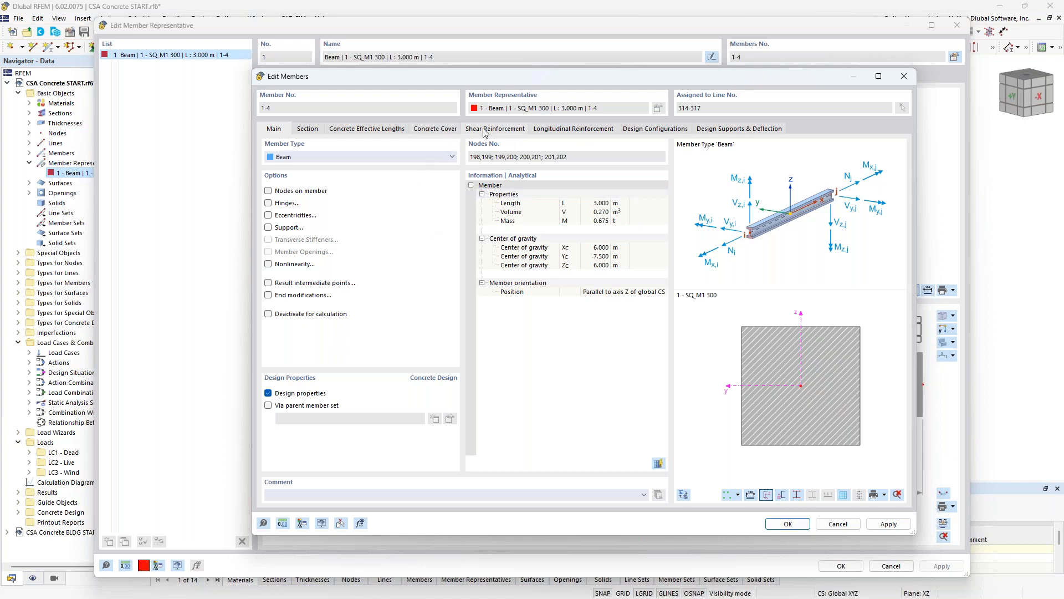
{"action": "left_click", "coordinate": [790, 524]}
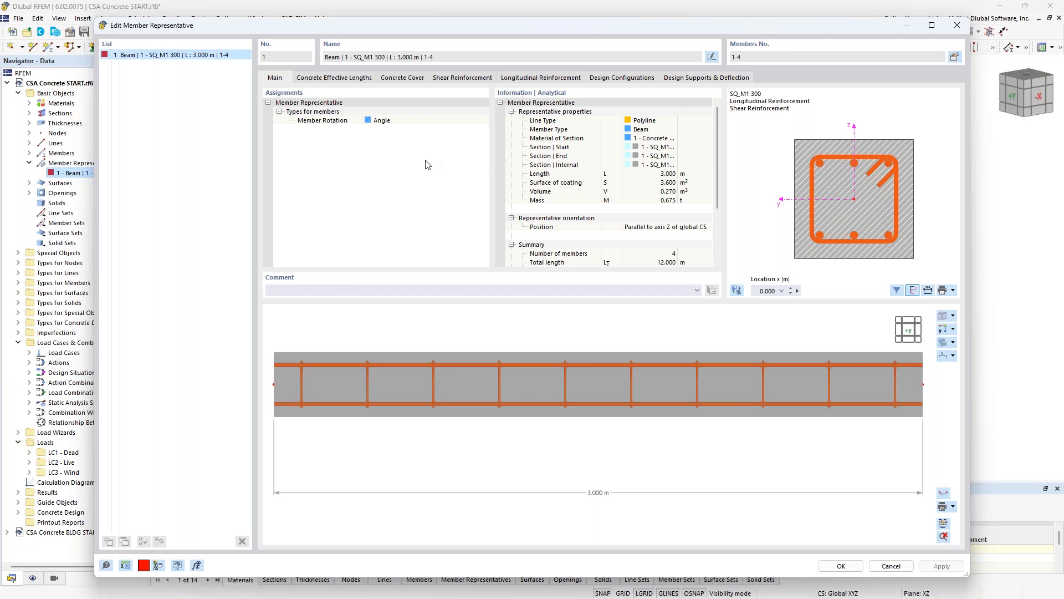
- Check the column representative's effective length assignment and set its concrete cover to 30 mm
{"action": "left_click", "coordinate": [346, 79]}
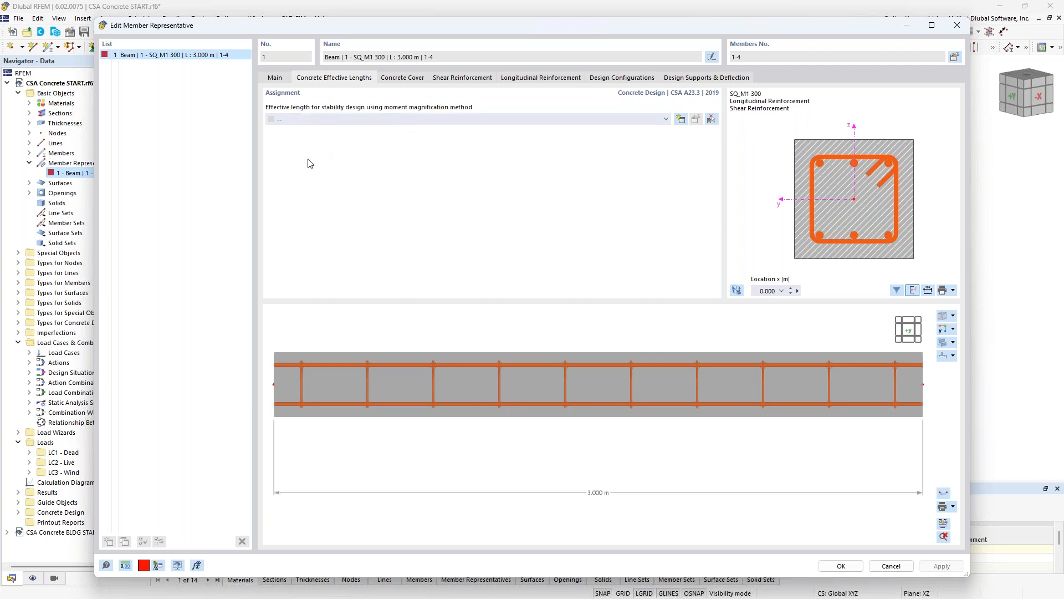
{"action": "left_click", "coordinate": [403, 78]}
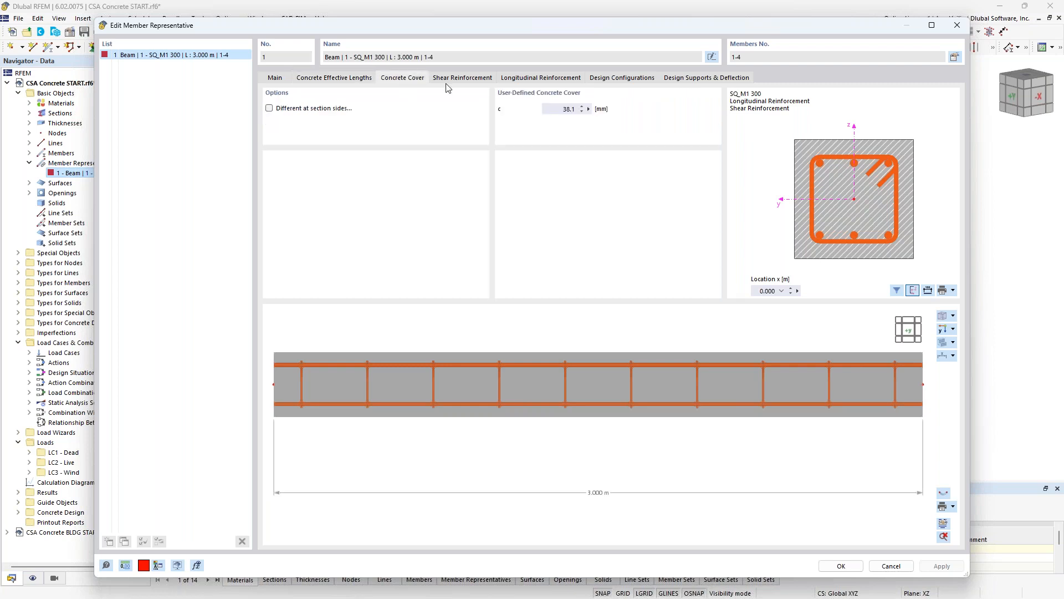
{"action": "left_click", "coordinate": [552, 110]}
{"action": "type", "text": "30"}
- Choose two-legged closed stirrups with 135° hooks for the column's shear reinforcement
{"action": "left_click", "coordinate": [476, 79]}
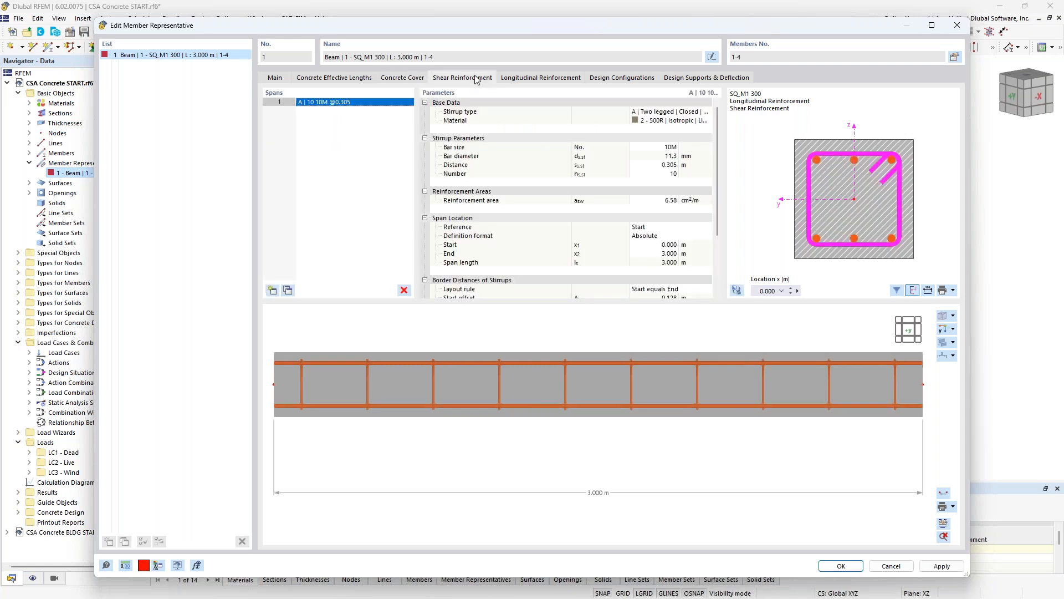
{"action": "left_click", "coordinate": [704, 113]}
{"action": "left_click", "coordinate": [708, 112]}
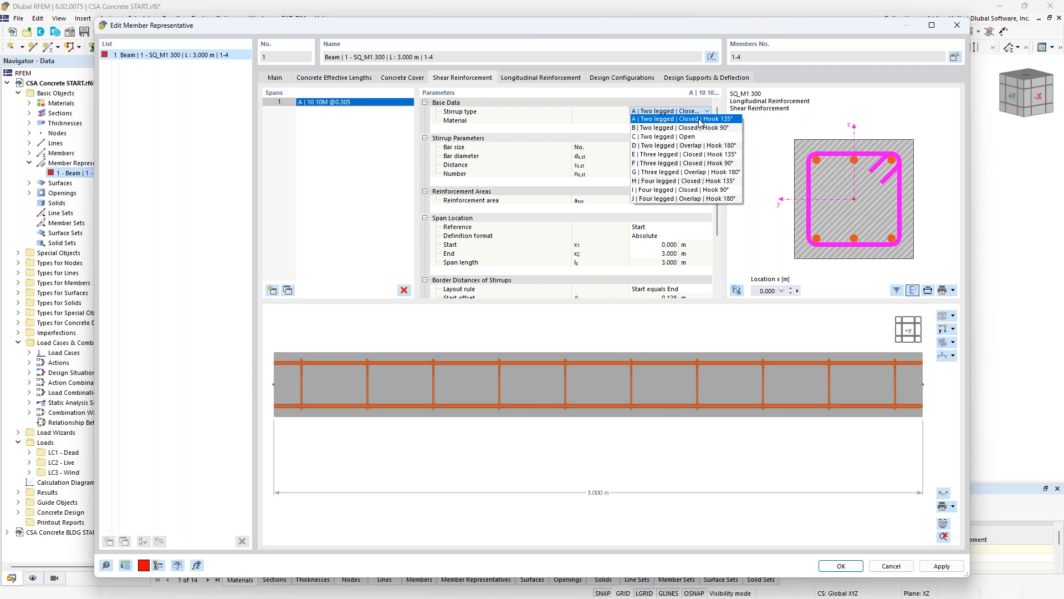
{"action": "left_click", "coordinate": [700, 120]}
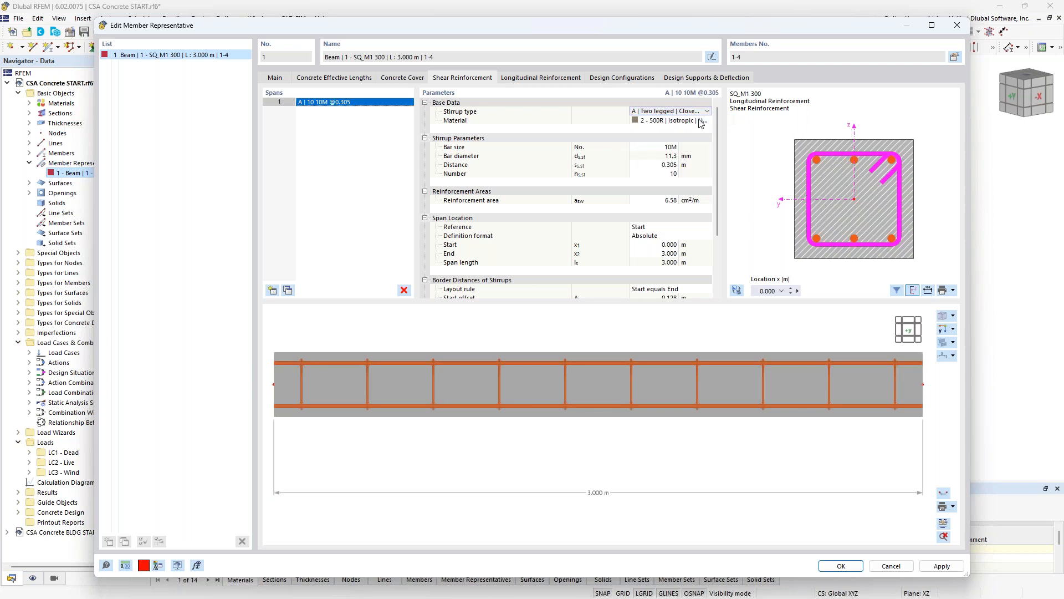
- Review the stirrup material and the Canadian CSA A23.3-19 reinforcing steel series R and W in the material library, keeping the assigned material
{"action": "left_click", "coordinate": [659, 121]}
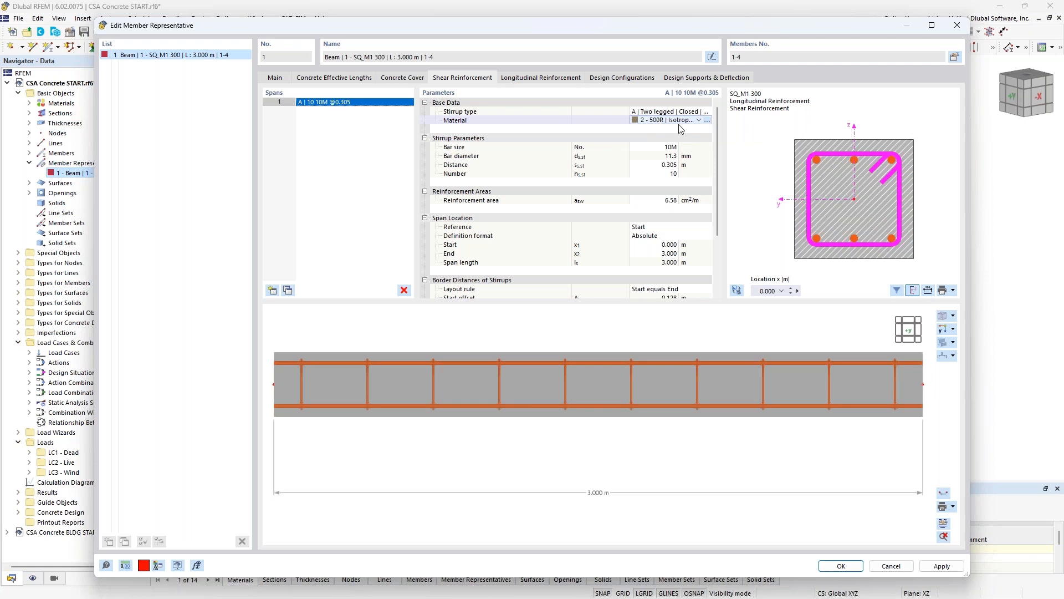
{"action": "left_click", "coordinate": [707, 121]}
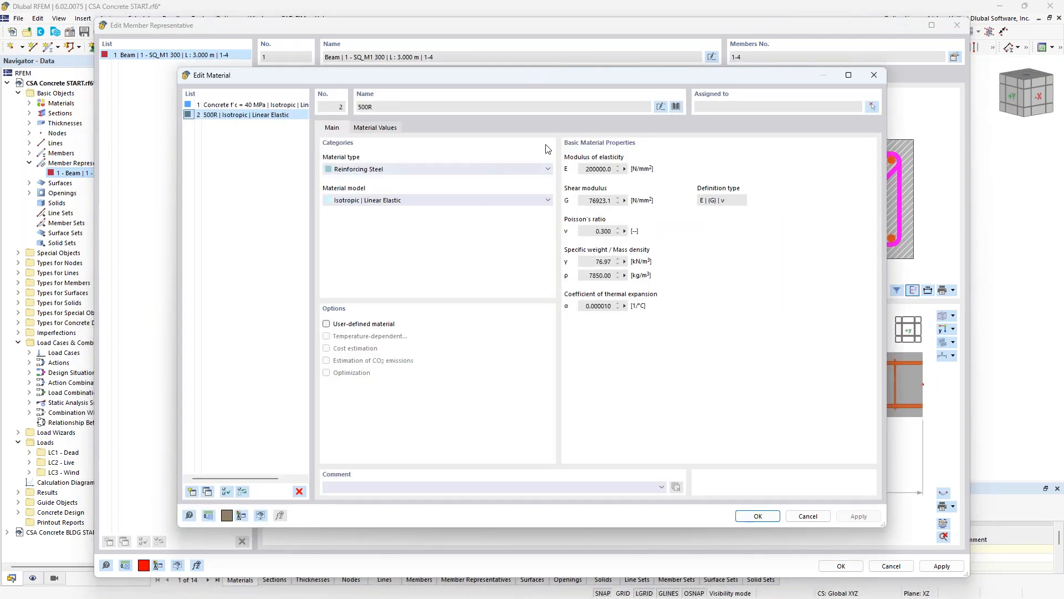
{"action": "left_click", "coordinate": [677, 106]}
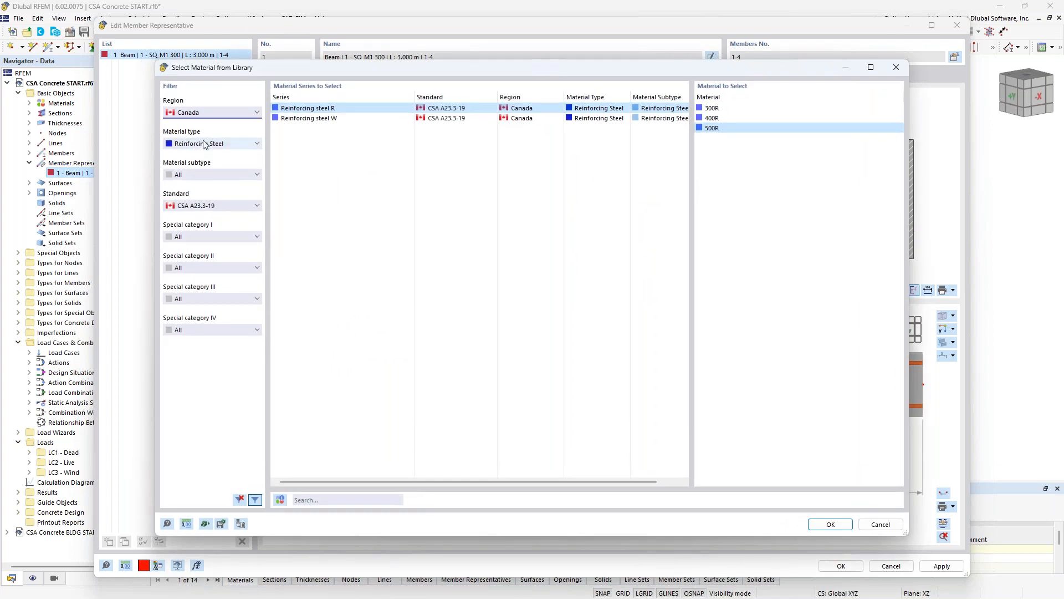
{"action": "left_click", "coordinate": [216, 114]}
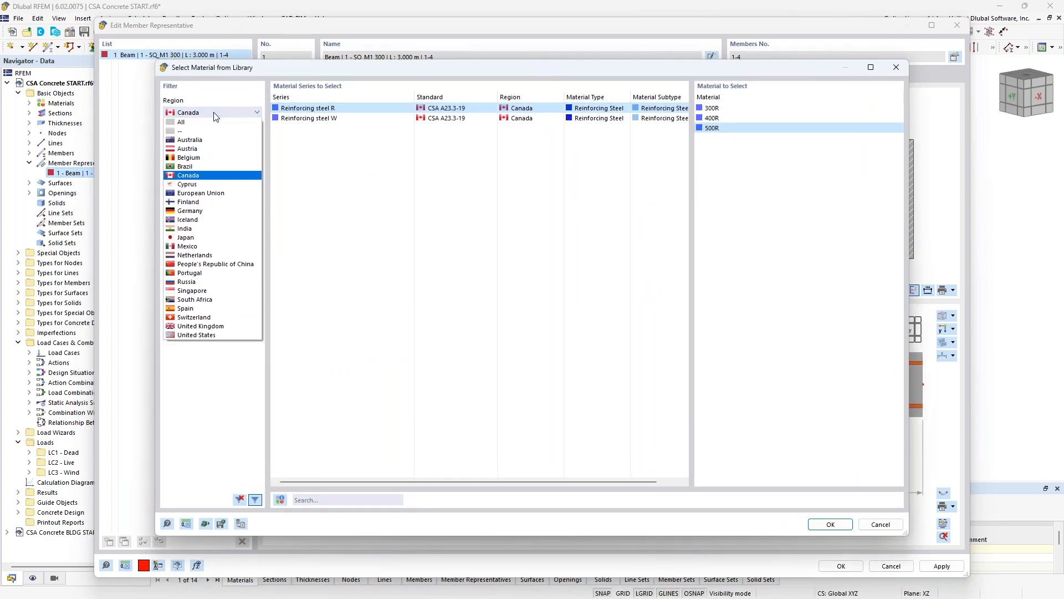
{"action": "left_click", "coordinate": [216, 114]}
{"action": "left_click", "coordinate": [208, 145]}
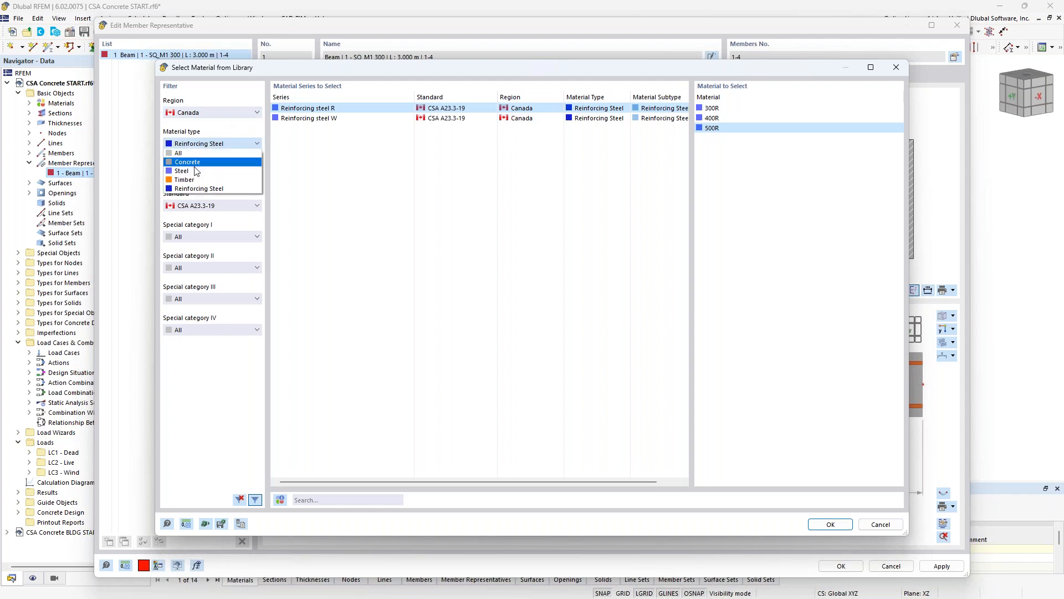
{"action": "left_click", "coordinate": [287, 190]}
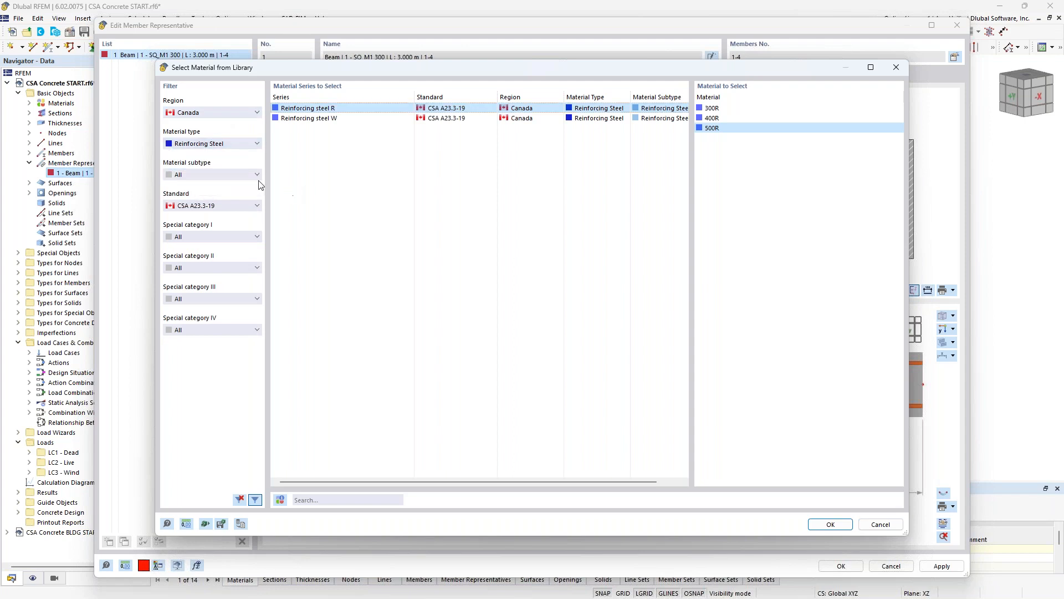
{"action": "left_click", "coordinate": [363, 118]}
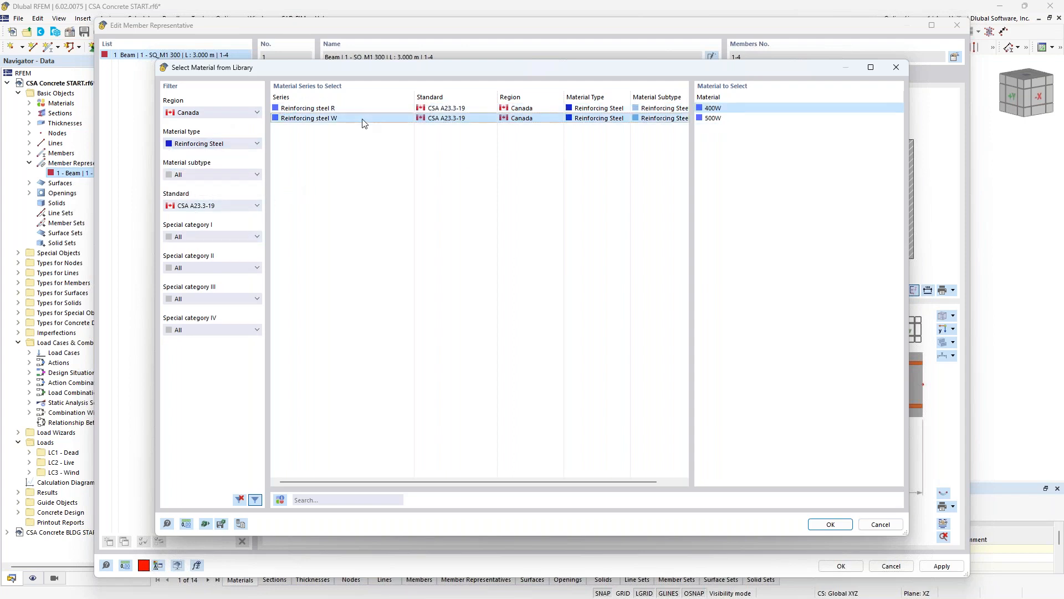
{"action": "left_click", "coordinate": [366, 110]}
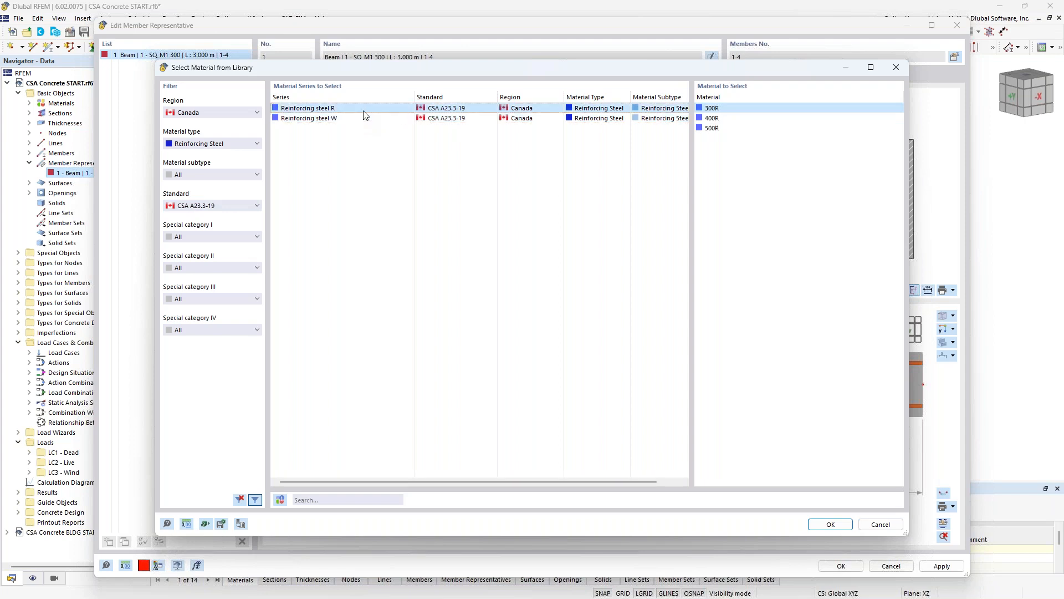
{"action": "left_click", "coordinate": [882, 525]}
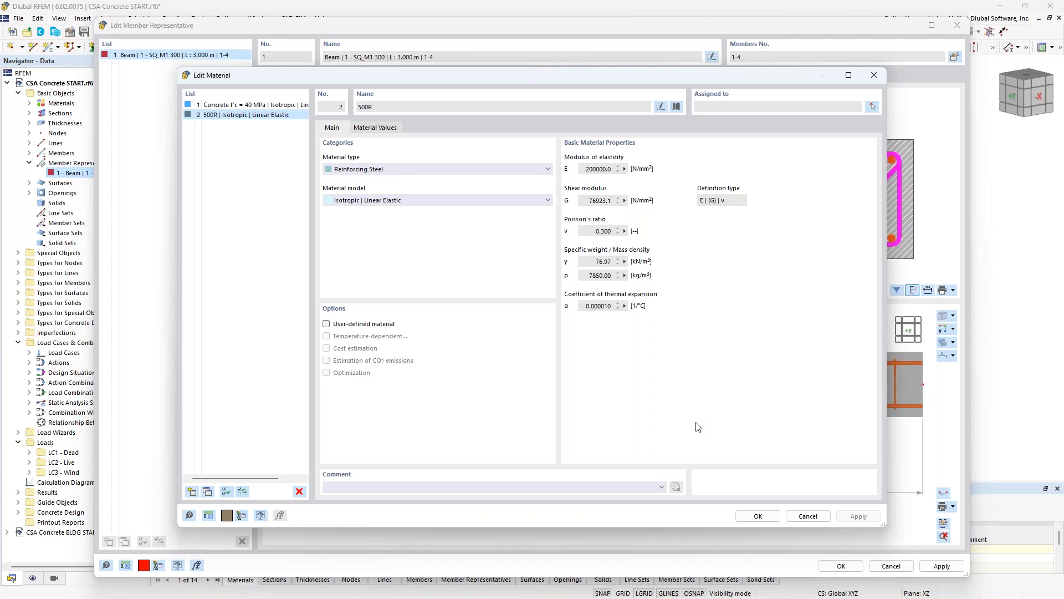
{"action": "left_click", "coordinate": [815, 517]}
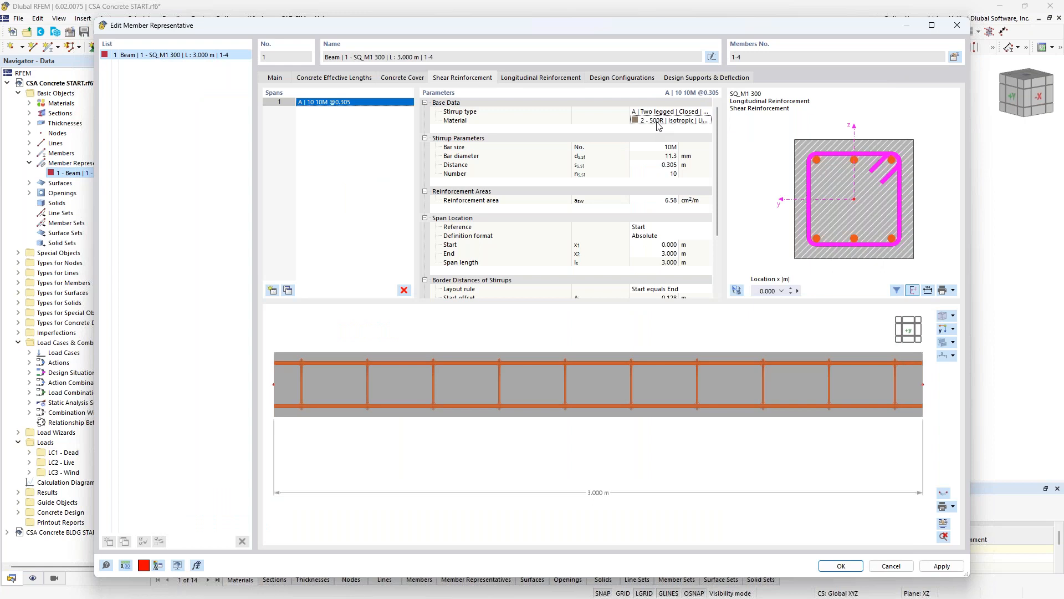
- Set the column's stirrups to bar size 10M with a distance of 0.3 m and a number of 10, and inspect the layout
{"action": "left_click", "coordinate": [663, 147]}
{"action": "left_click", "coordinate": [675, 147]}
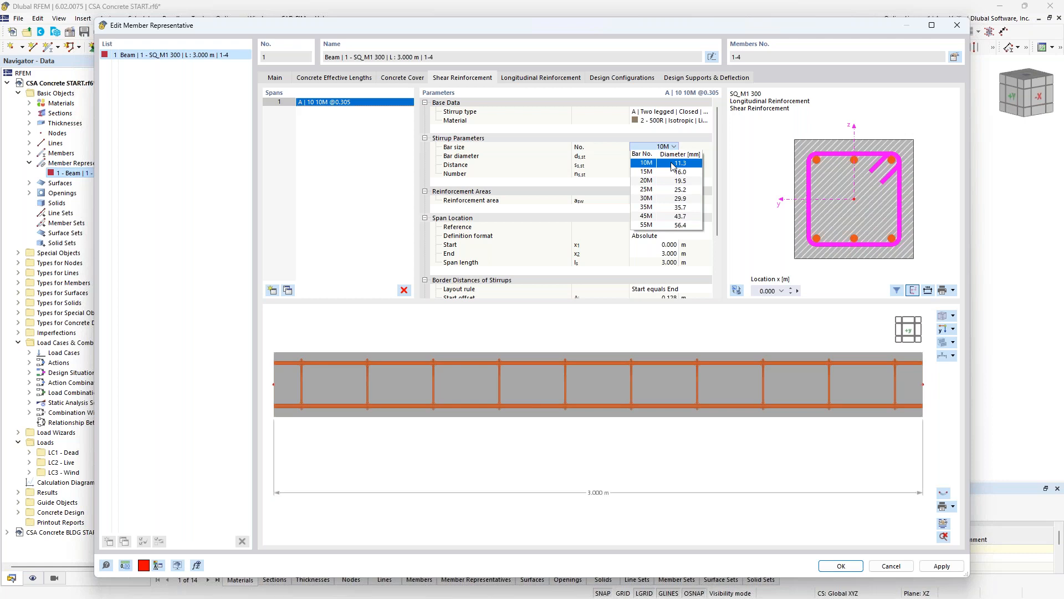
{"action": "left_click", "coordinate": [673, 163]}
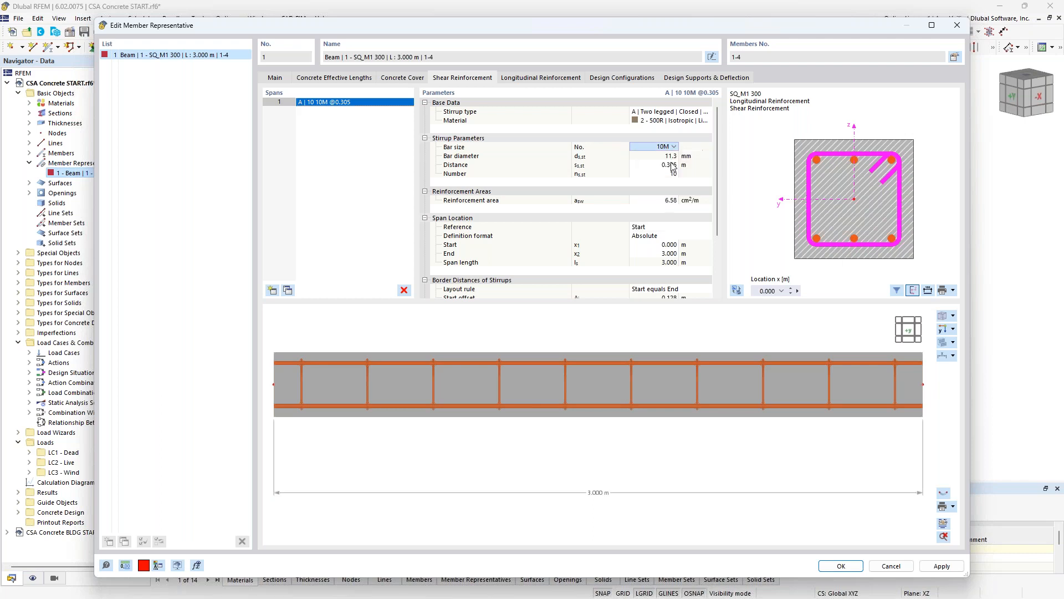
{"action": "left_click", "coordinate": [664, 166]}
{"action": "left_click", "coordinate": [663, 167]}
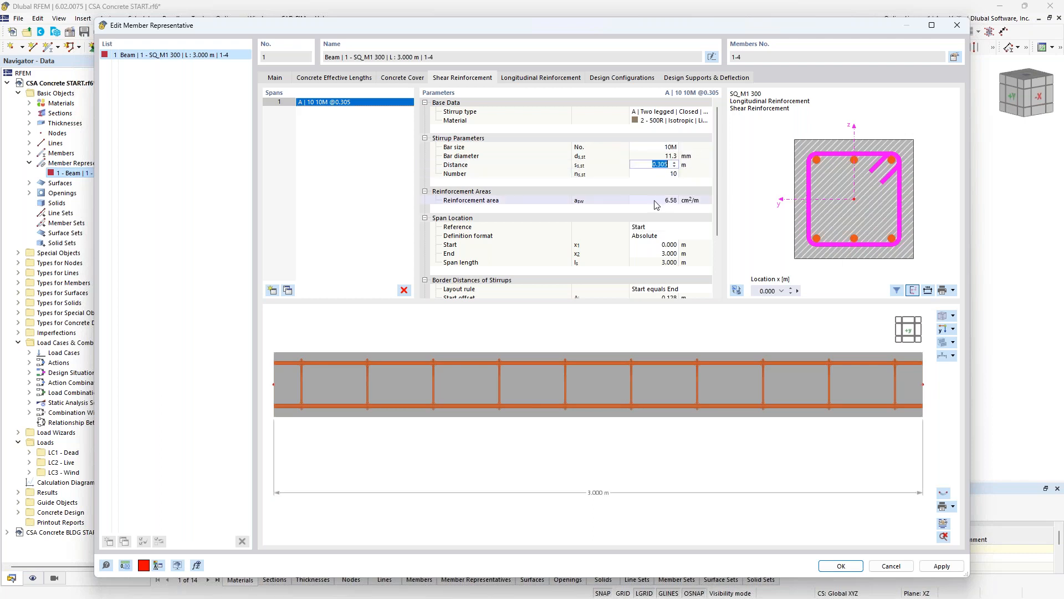
{"action": "type", "text": "0.3"}
{"action": "key", "text": "Tab"}
{"action": "type", "text": "10"}
{"action": "key", "text": "Tab"}
{"action": "middle_click_drag", "start_coordinate": [796, 393], "coordinate": [785, 426], "text": "ctrl"}
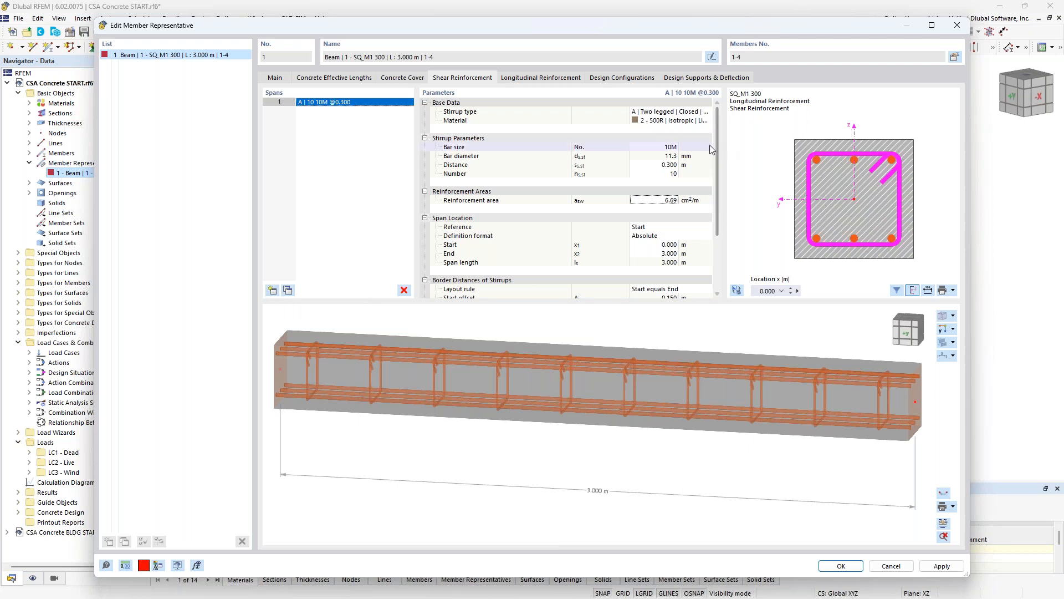
{"action": "left_click_drag", "start_coordinate": [717, 148], "coordinate": [719, 175]}
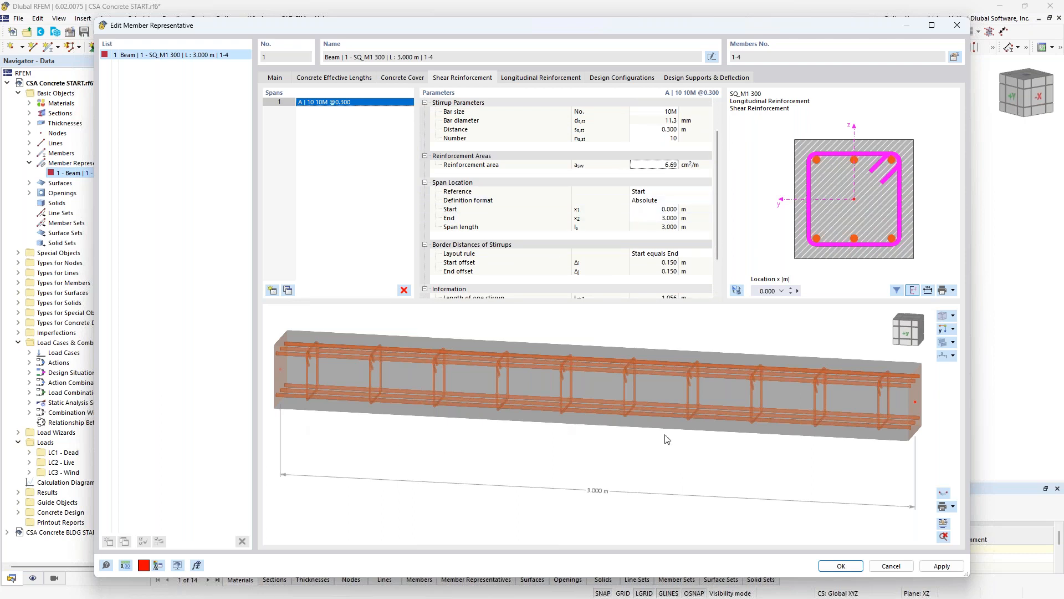
- Change the column's longitudinal reinforcement to the uniformly surrounding rebar type, keeping bar size 20M
{"action": "left_click", "coordinate": [540, 78]}
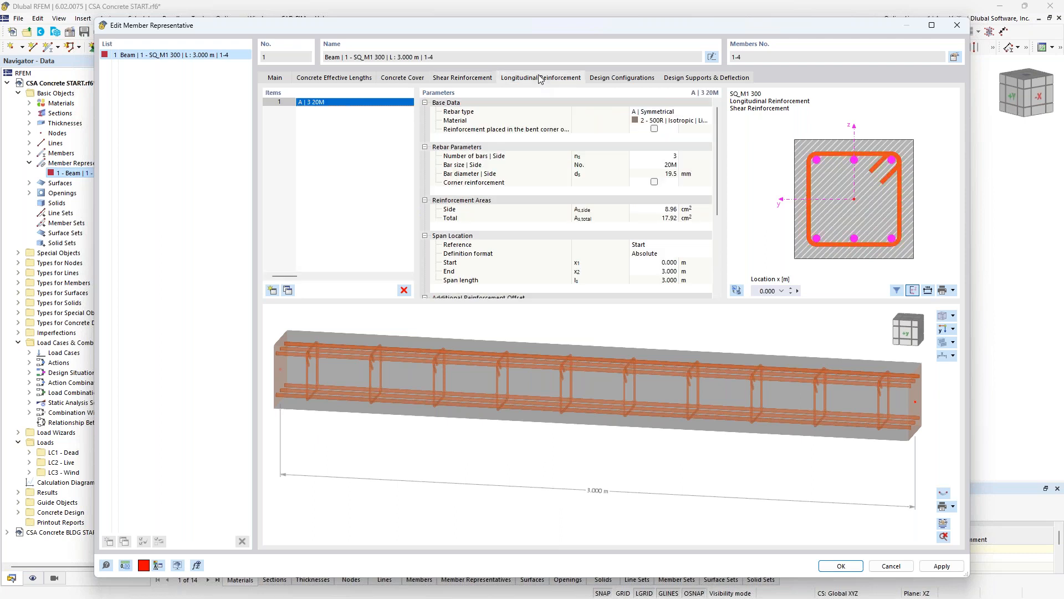
{"action": "left_click", "coordinate": [690, 112]}
{"action": "left_click", "coordinate": [707, 111]}
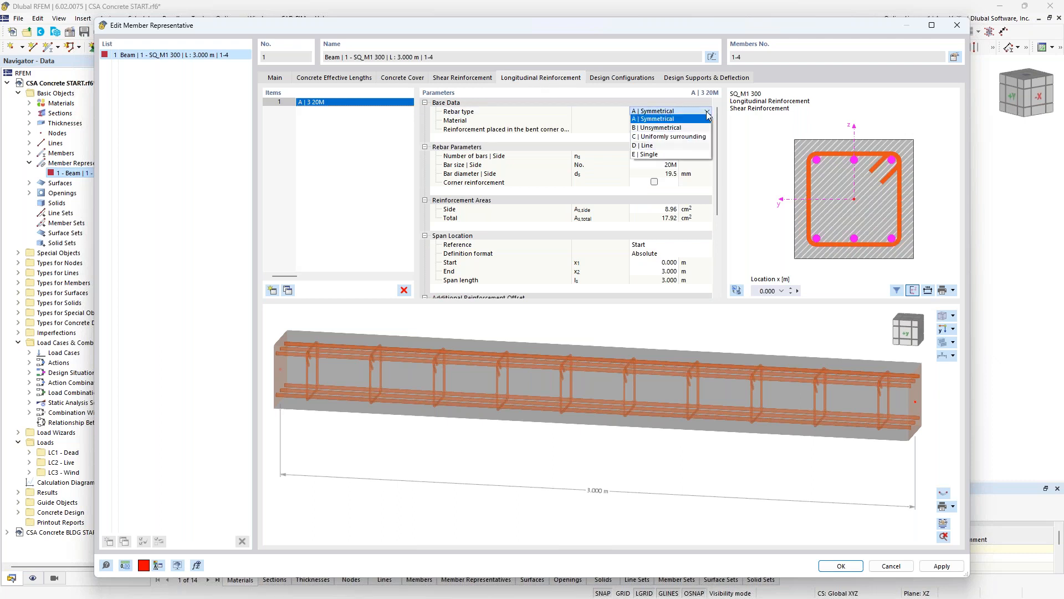
{"action": "left_click", "coordinate": [686, 137]}
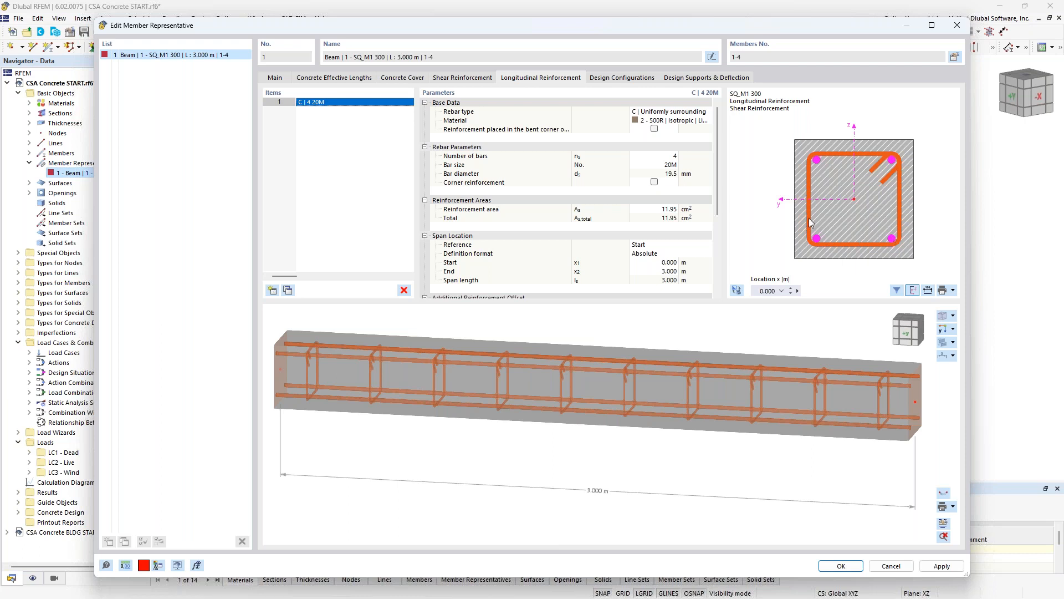
{"action": "left_click", "coordinate": [664, 166]}
{"action": "left_click", "coordinate": [674, 164]}
{"action": "left_click", "coordinate": [673, 166]}
{"action": "left_click_drag", "start_coordinate": [716, 157], "coordinate": [718, 218]}
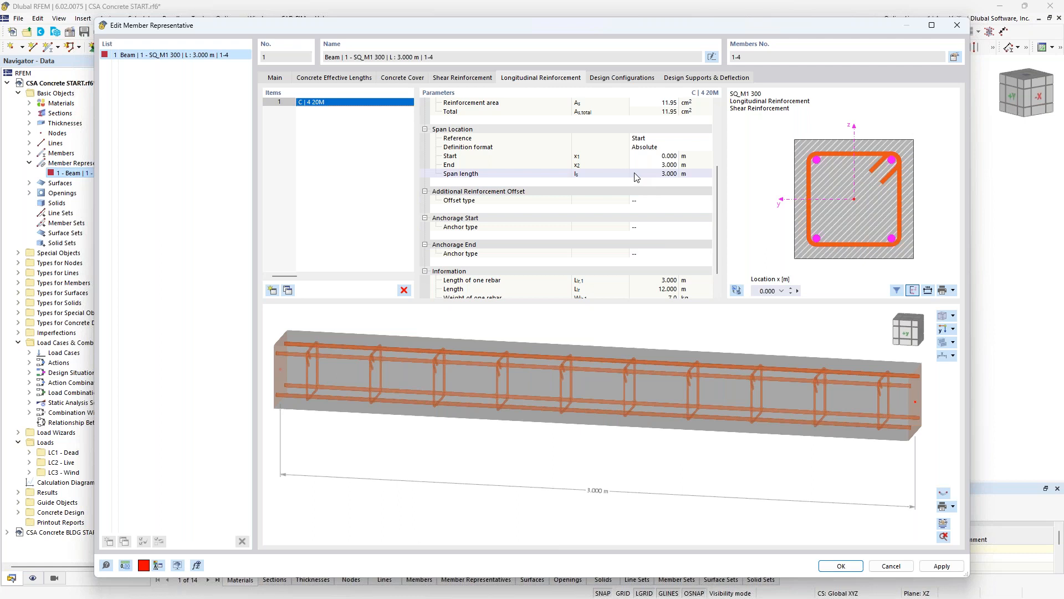
- Review the default ultimate and serviceability configurations assigned to the column representative for CSA A23.3 concrete design
{"action": "left_click", "coordinate": [629, 81]}
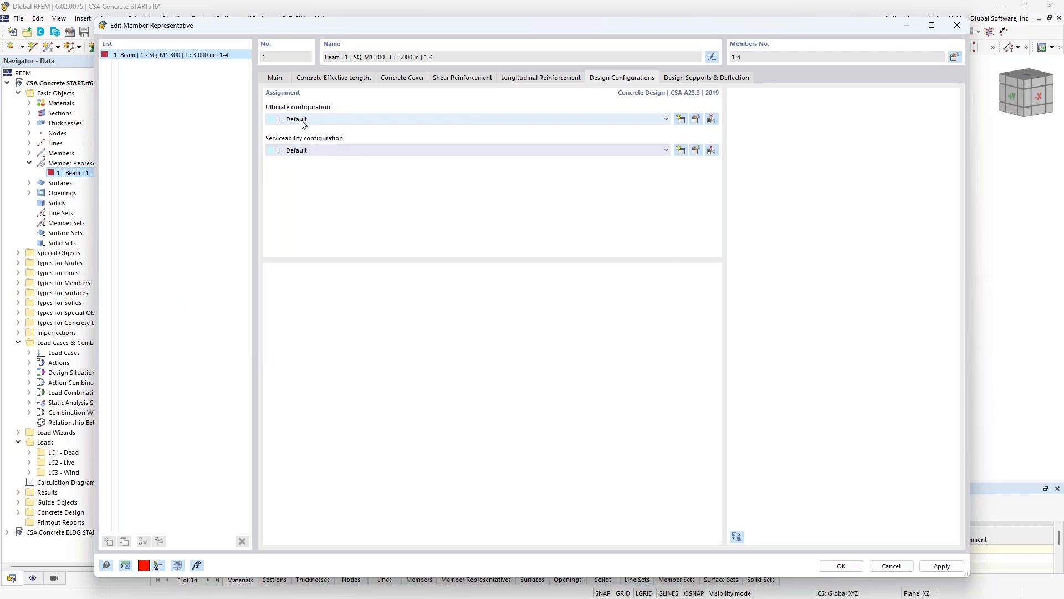
{"action": "left_click", "coordinate": [698, 125]}
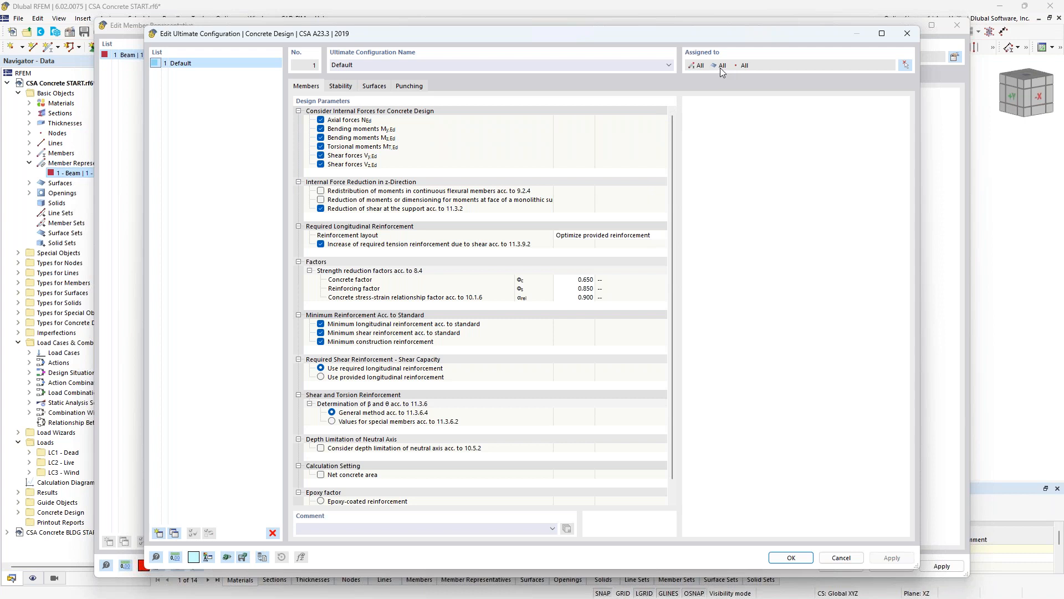
{"action": "left_click", "coordinate": [846, 558]}
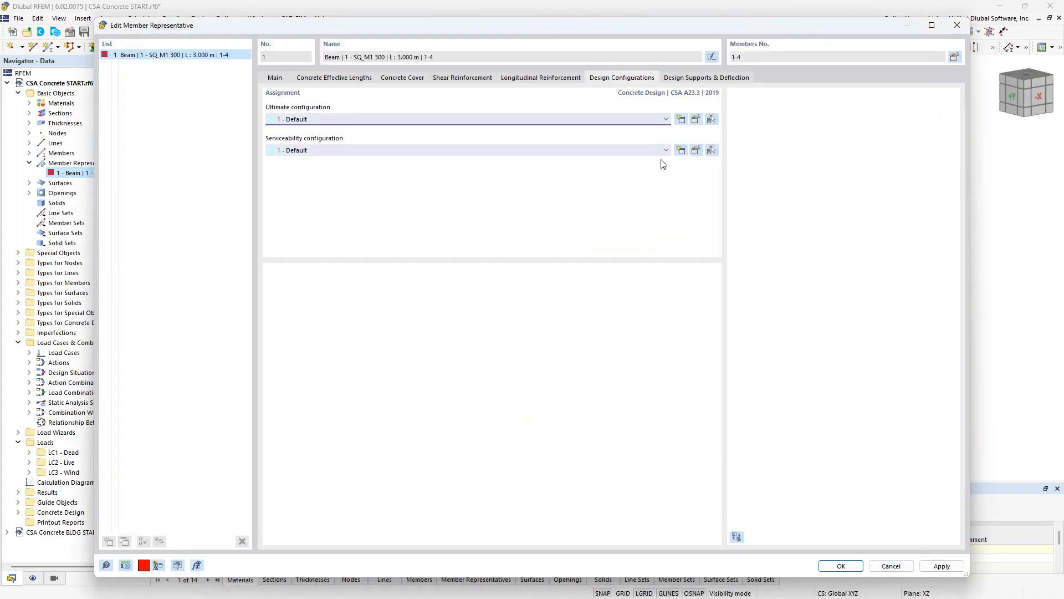
{"action": "left_click", "coordinate": [696, 152]}
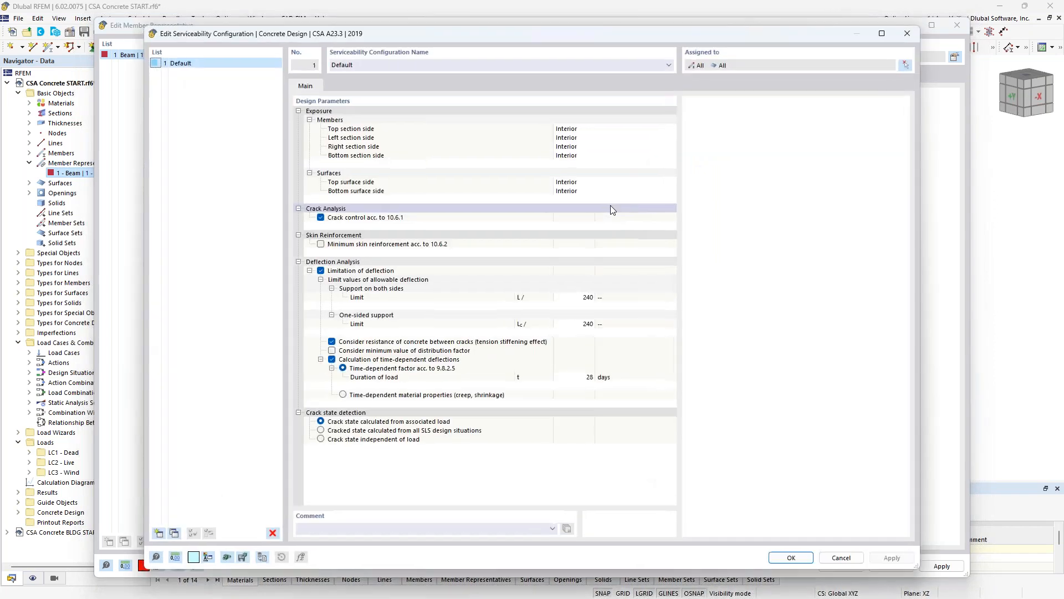
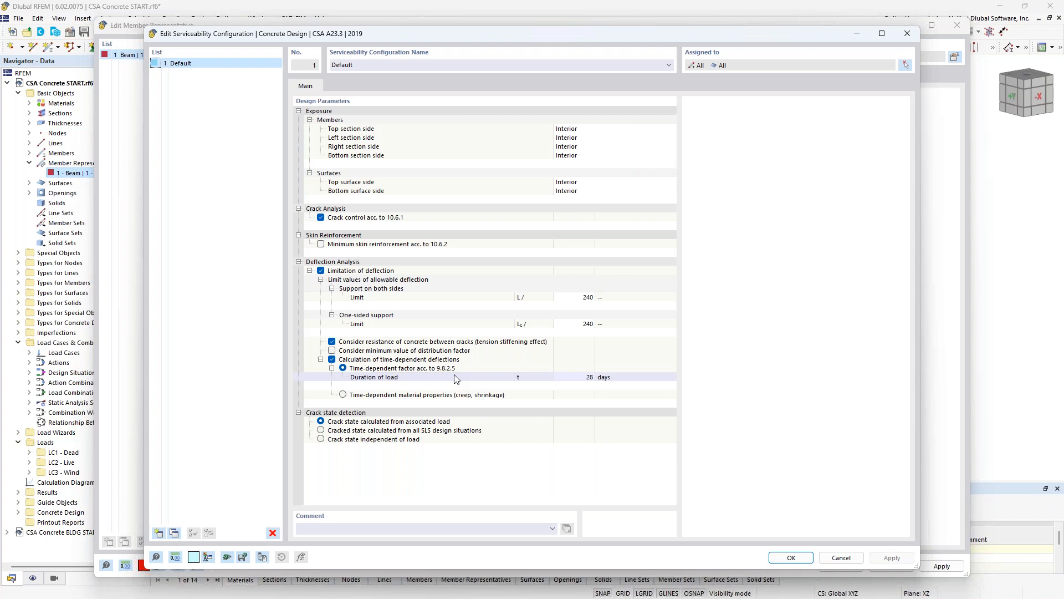
- Compare the time-dependent deflection options in the serviceability configuration, keeping the time-dependent factor according to 9.8.2.5
{"action": "left_click", "coordinate": [344, 395]}
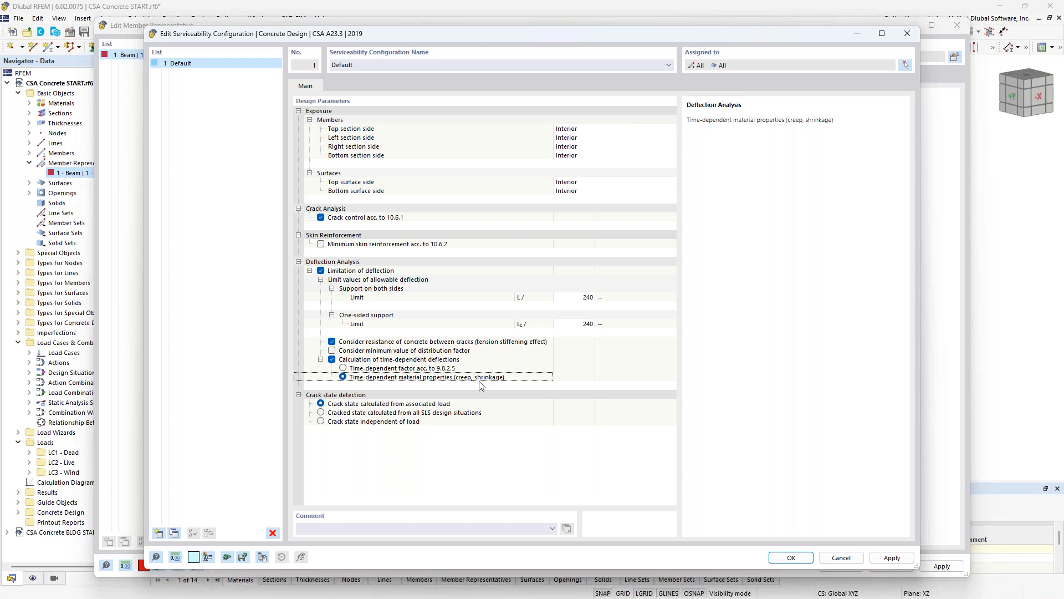
{"action": "left_click", "coordinate": [344, 368]}
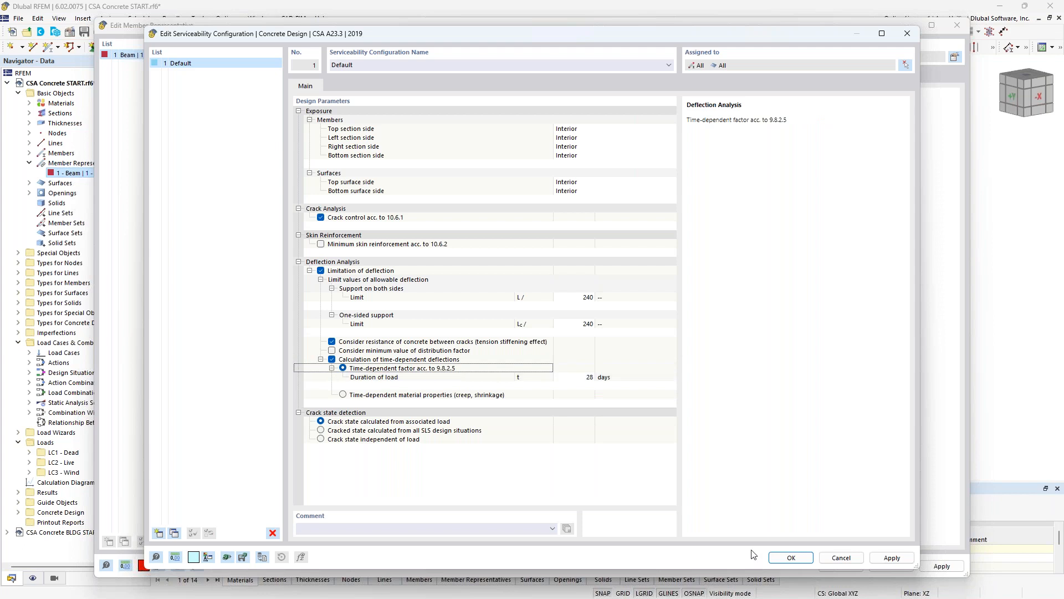
{"action": "left_click", "coordinate": [790, 558]}
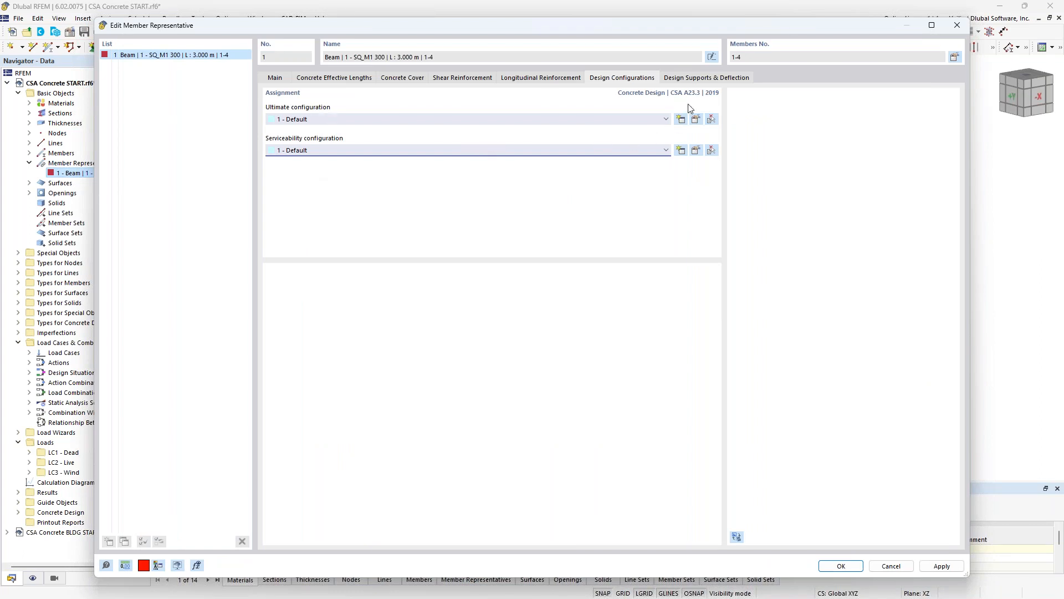
- Review the Concrete design support options for the member start, discard the new support and accept the member representative
{"action": "left_click", "coordinate": [694, 80]}
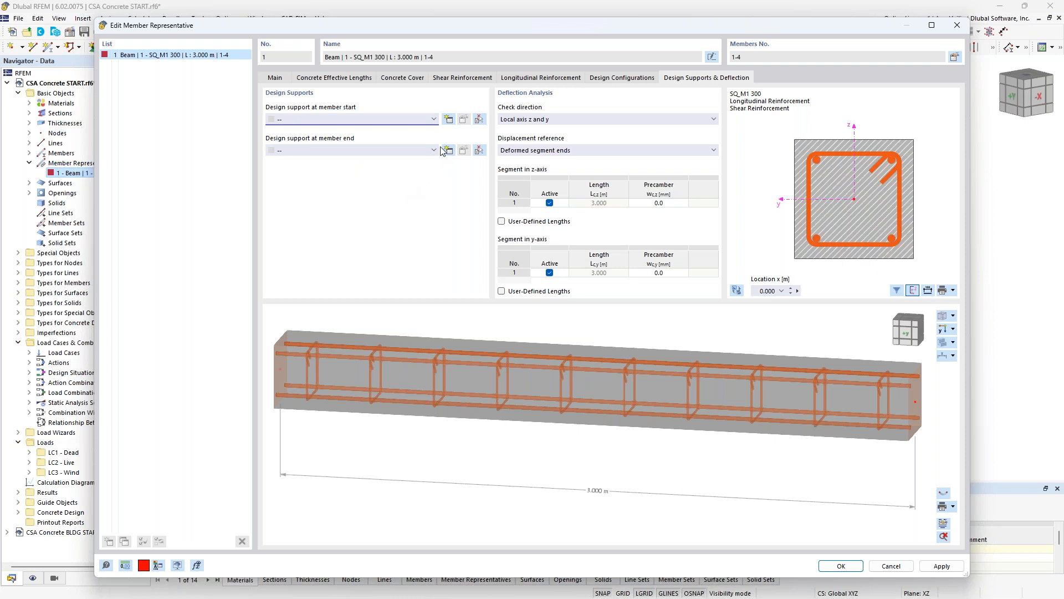
{"action": "left_click", "coordinate": [449, 120]}
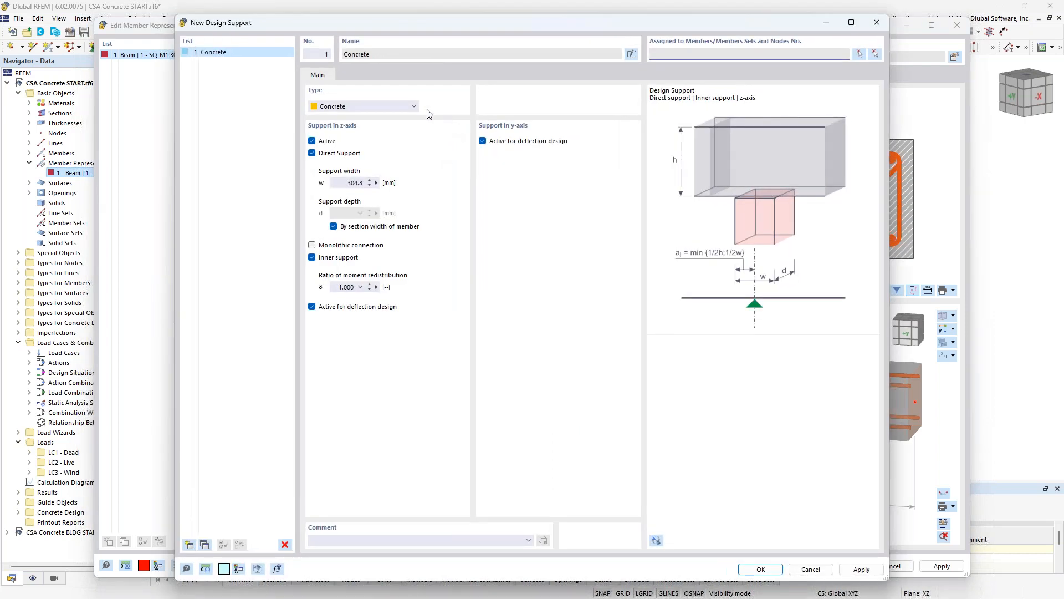
{"action": "left_click", "coordinate": [401, 108]}
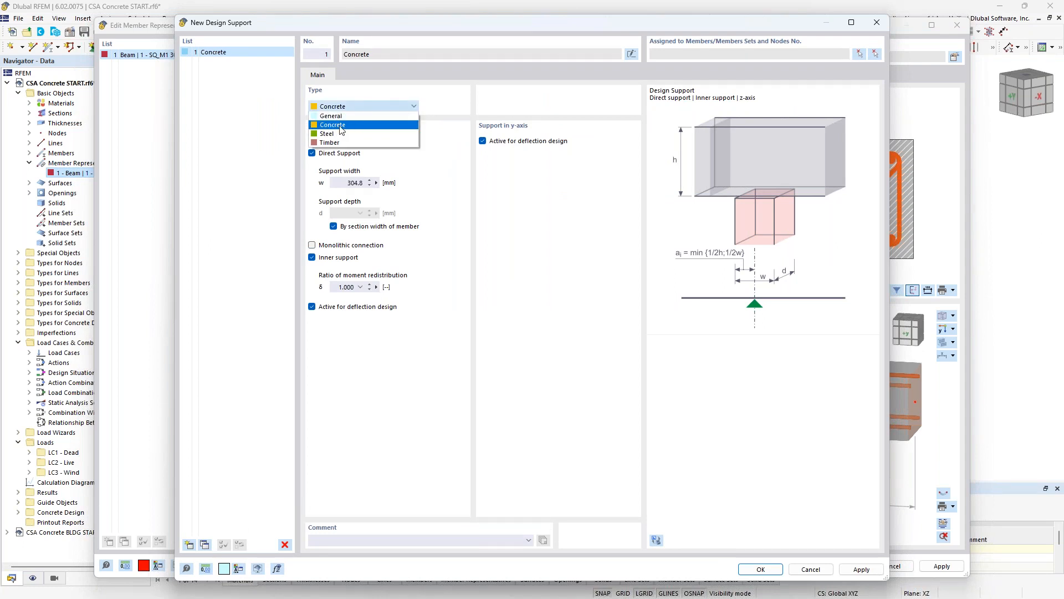
{"action": "left_click", "coordinate": [341, 127]}
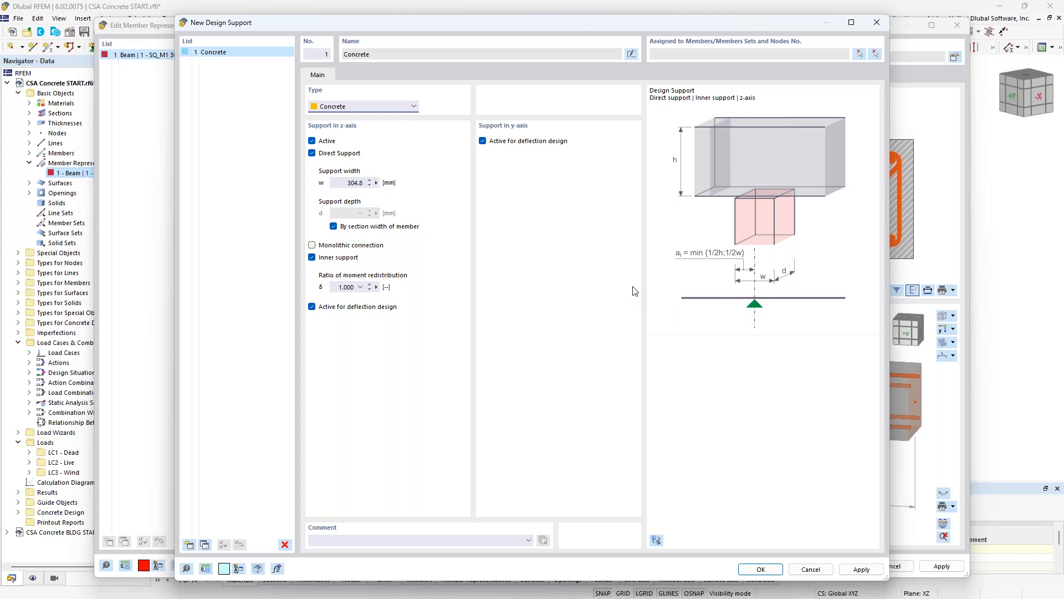
{"action": "left_click", "coordinate": [812, 570]}
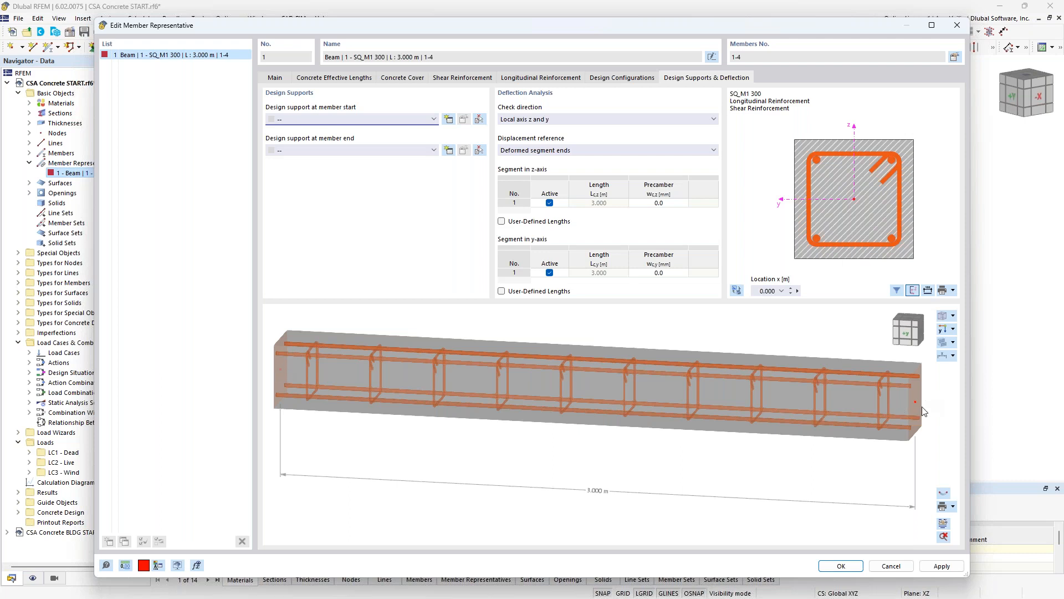
{"action": "left_click", "coordinate": [841, 566]}
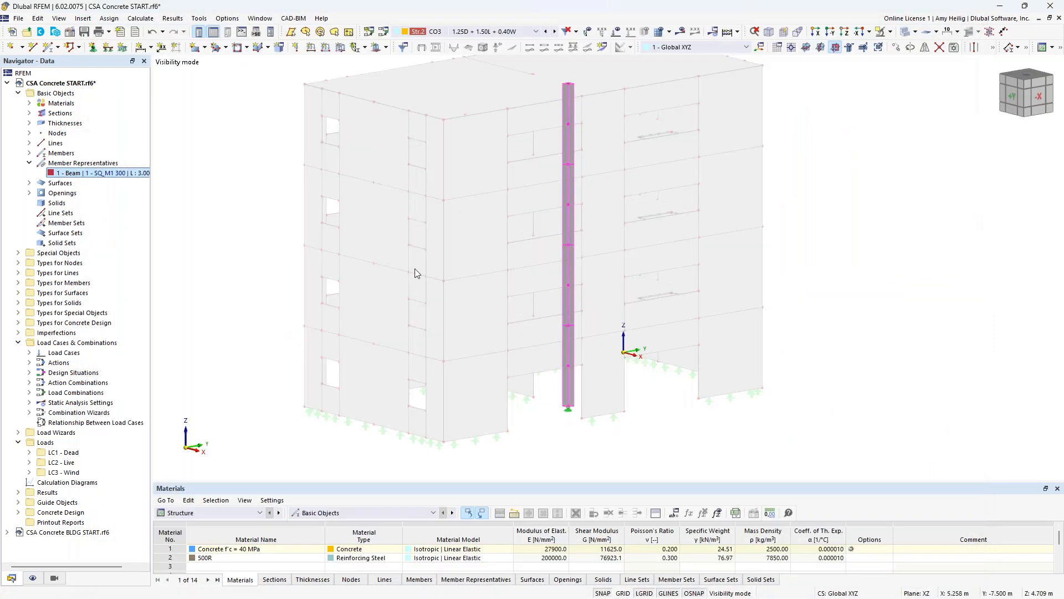
- Turn on the display of Types for Concrete Design and show the model as wireframe
{"action": "left_click", "coordinate": [33, 578]}
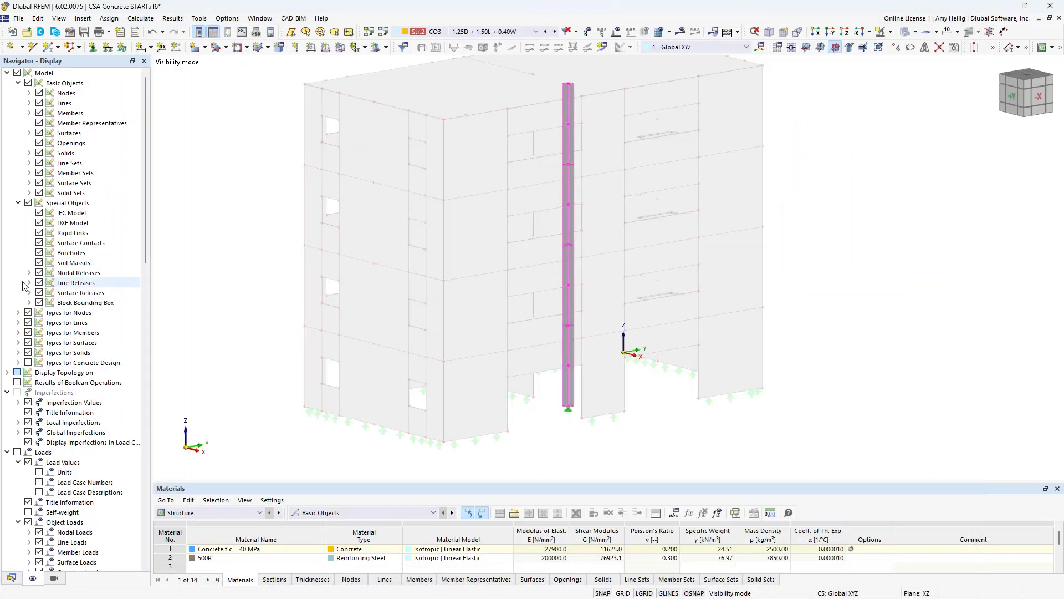
{"action": "left_click", "coordinate": [28, 363]}
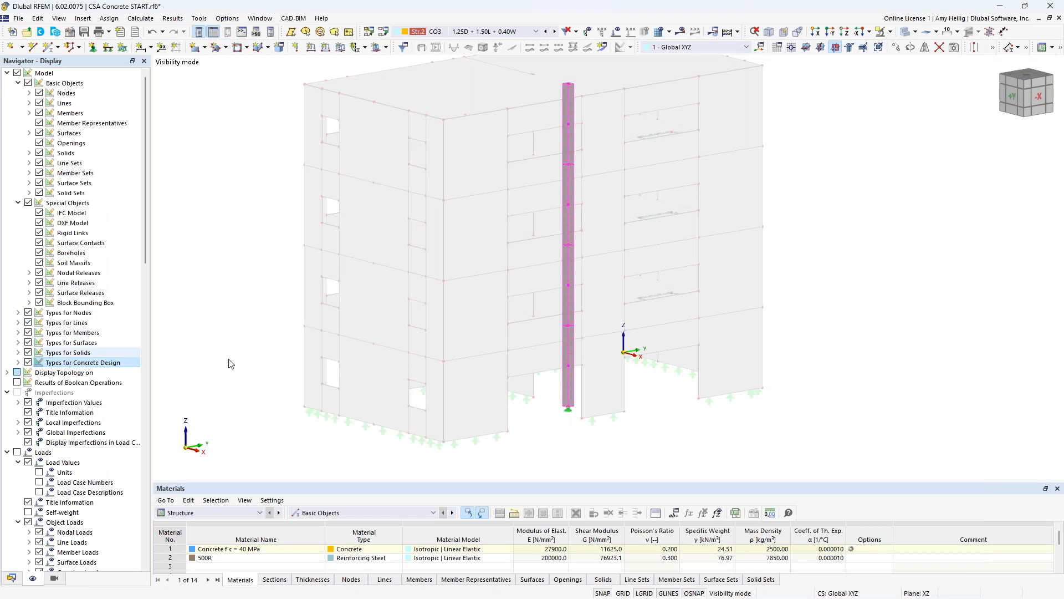
{"action": "left_click", "coordinate": [904, 33]}
- Examine the column's longitudinal bars and stirrups near its base and along its full height
{"action": "scroll", "coordinate": [573, 402], "scroll_direction": "up", "scroll_amount": 1}
{"action": "scroll", "coordinate": [573, 406], "scroll_direction": "up", "scroll_amount": 5}
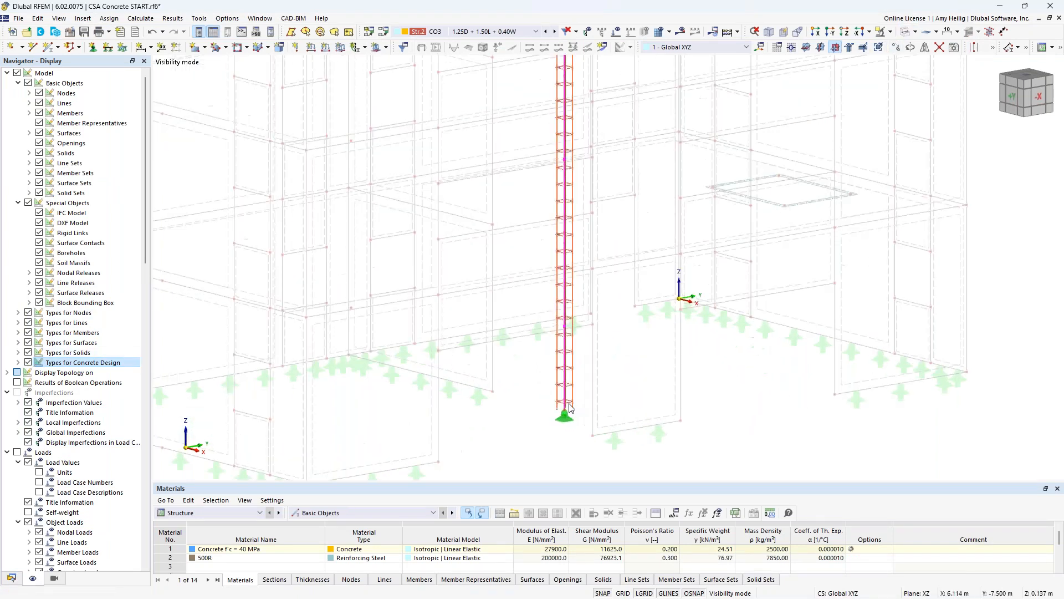
{"action": "scroll", "coordinate": [575, 304], "scroll_direction": "down", "scroll_amount": 6}
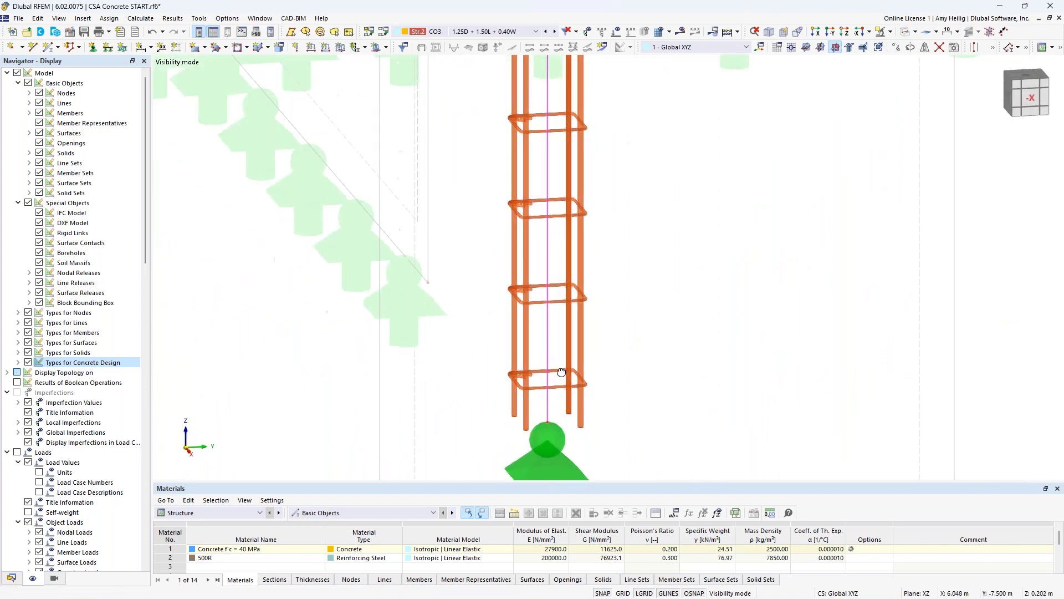
{"action": "scroll", "coordinate": [574, 302], "scroll_direction": "down", "scroll_amount": 2}
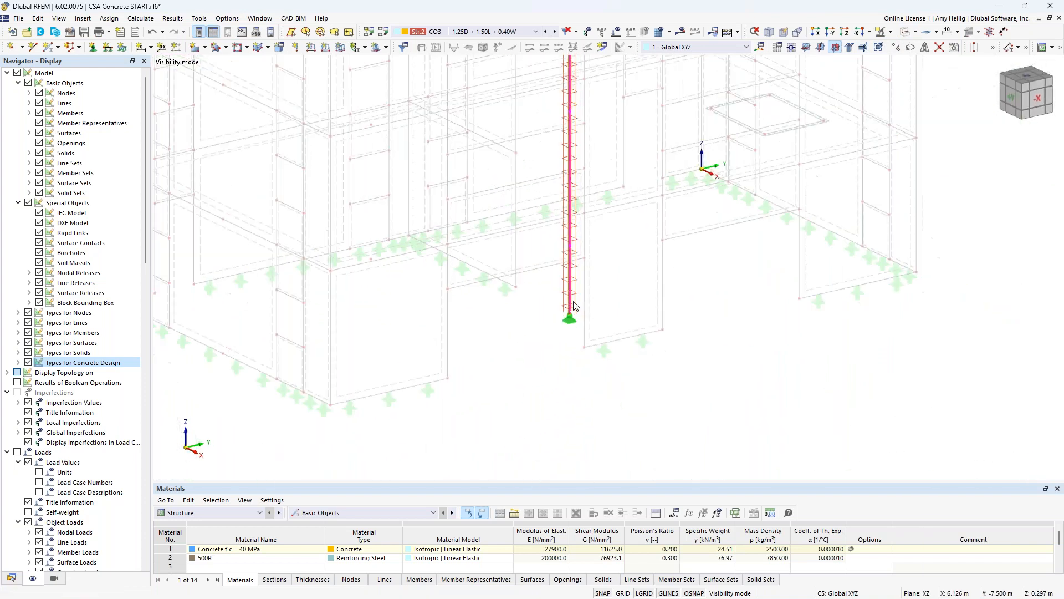
{"action": "scroll", "coordinate": [621, 206], "scroll_direction": "up", "scroll_amount": 1}
{"action": "scroll", "coordinate": [638, 305], "scroll_direction": "down", "scroll_amount": 3}
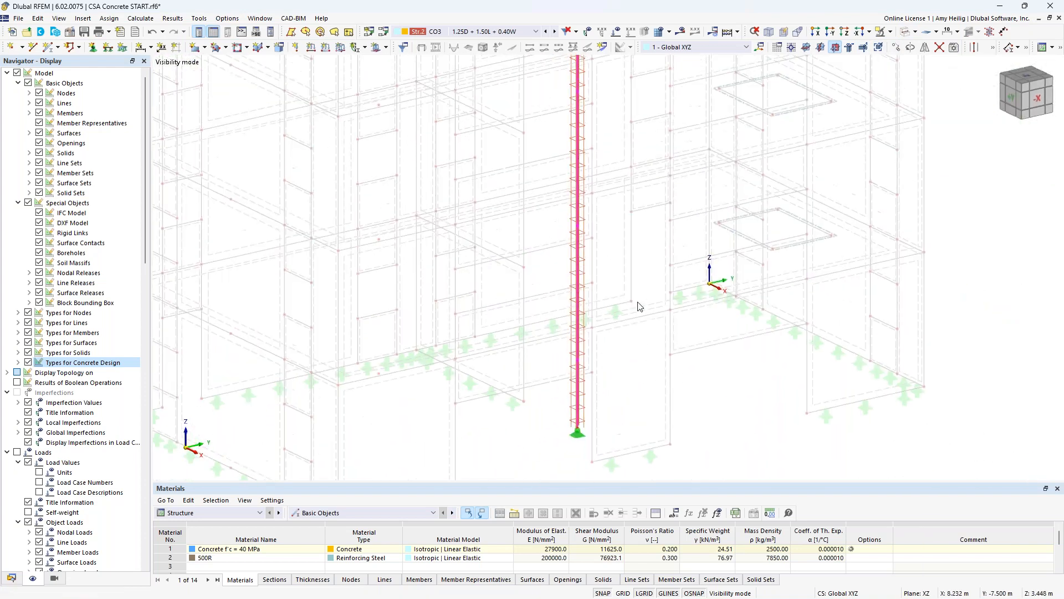
{"action": "scroll", "coordinate": [641, 309], "scroll_direction": "up", "scroll_amount": 2}
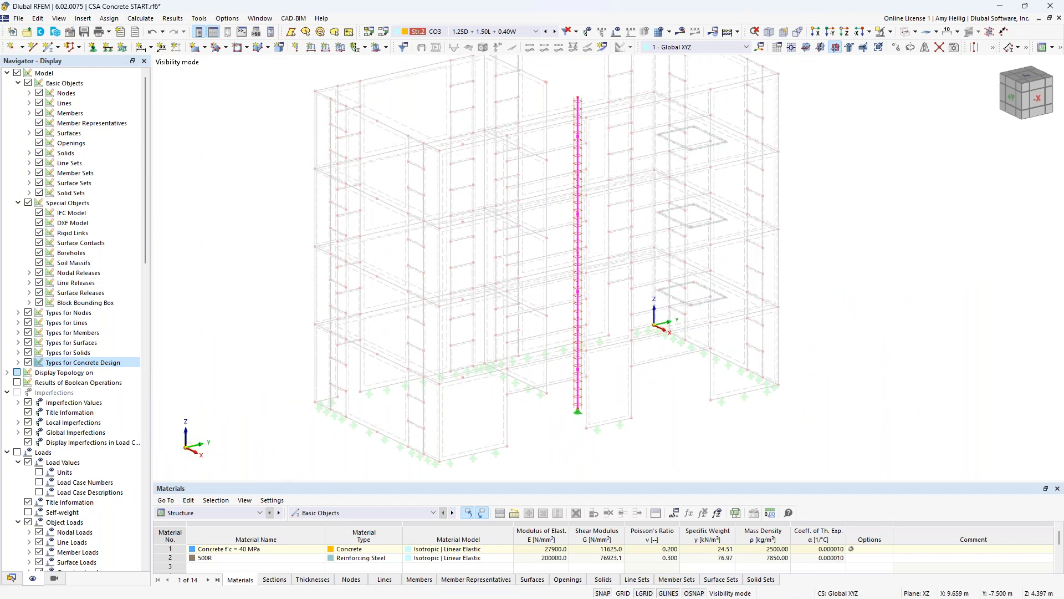
{"action": "left_click", "coordinate": [642, 391]}
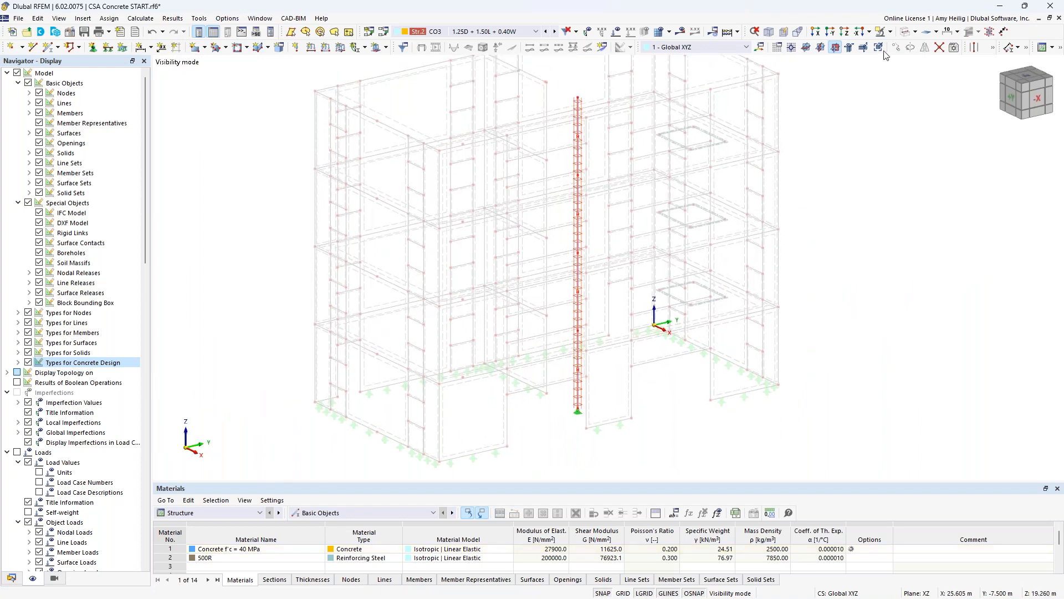
- Bring back all objects in a solid transparent display and isolate the lowest floor slab
{"action": "left_click", "coordinate": [882, 31]}
{"action": "left_click", "coordinate": [931, 103]}
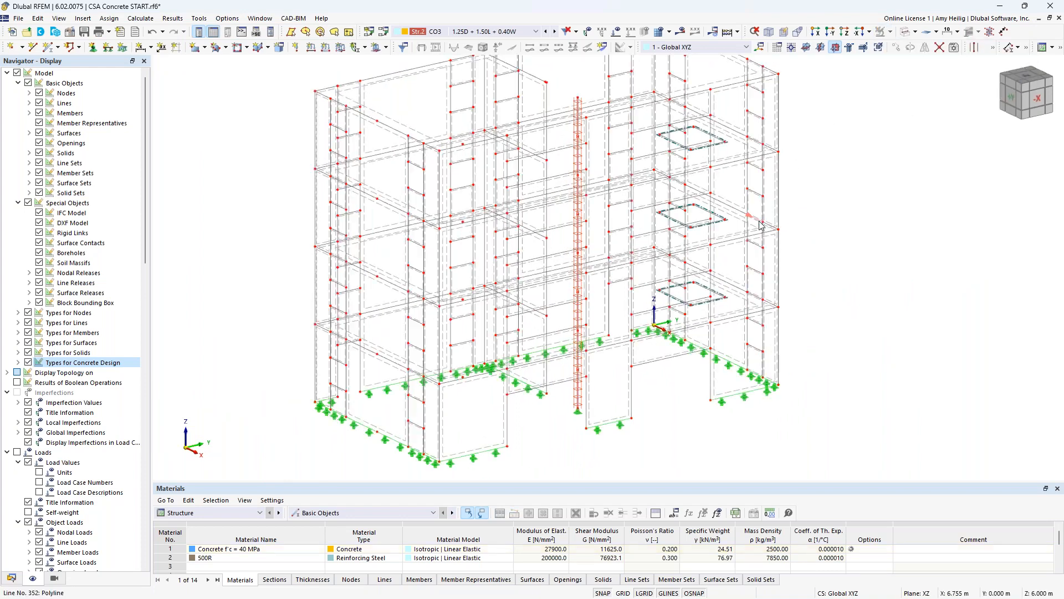
{"action": "left_click", "coordinate": [903, 32]}
{"action": "left_click", "coordinate": [903, 32]}
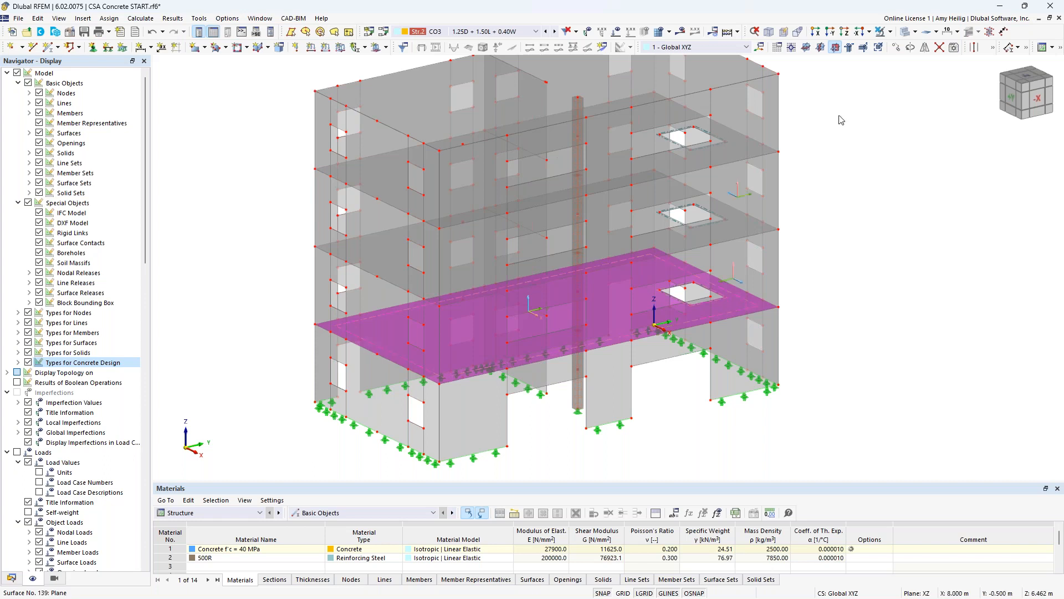
{"action": "left_click", "coordinate": [891, 32]}
{"action": "left_click", "coordinate": [937, 47]}
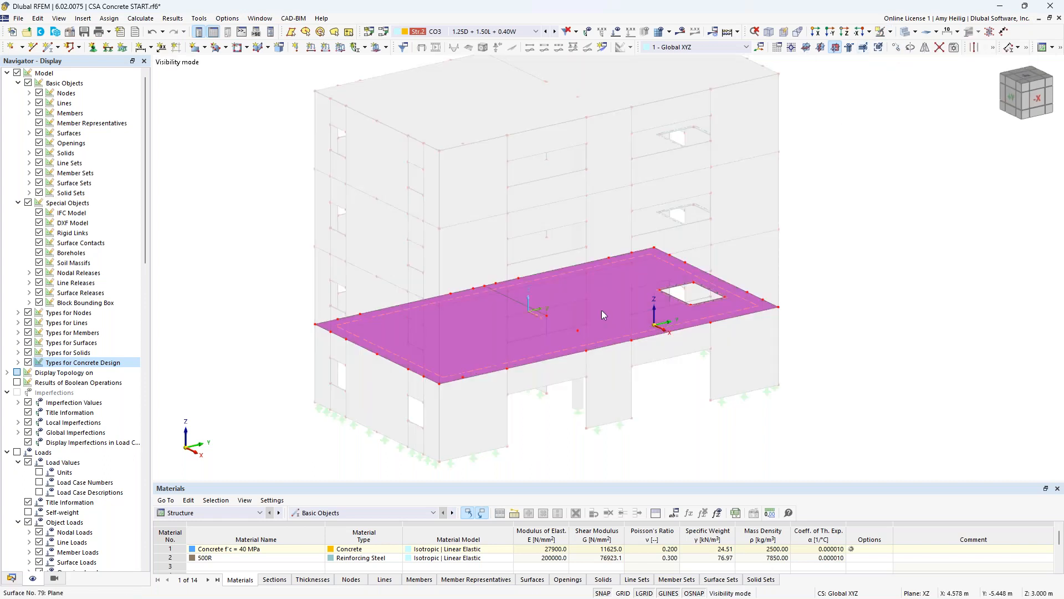
- Set the lowest floor slab's user-defined concrete cover to 40 mm at both top and bottom
{"action": "double_click", "coordinate": [677, 274]}
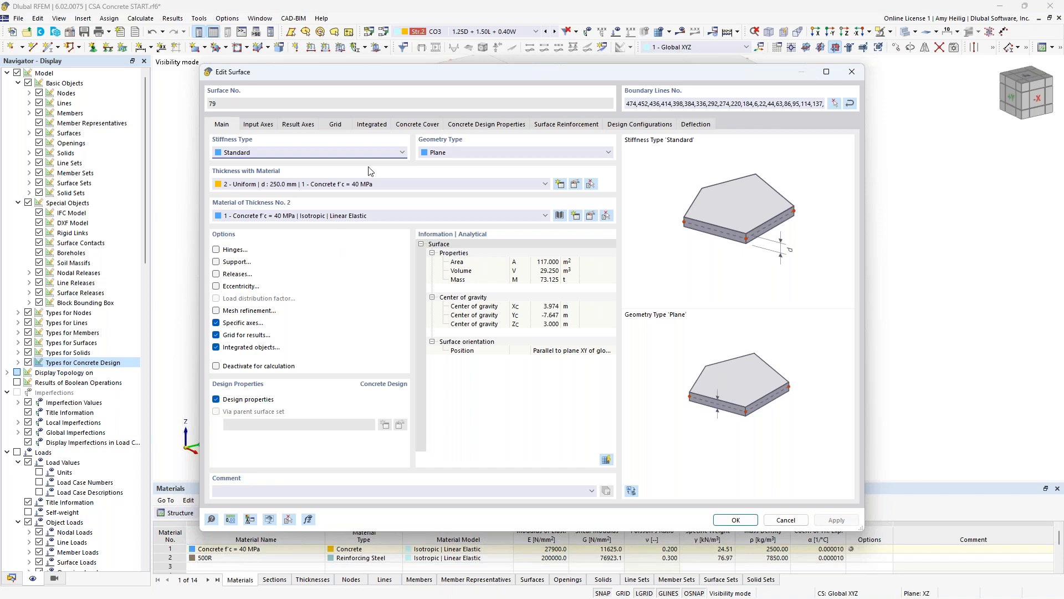
{"action": "left_click", "coordinate": [432, 126]}
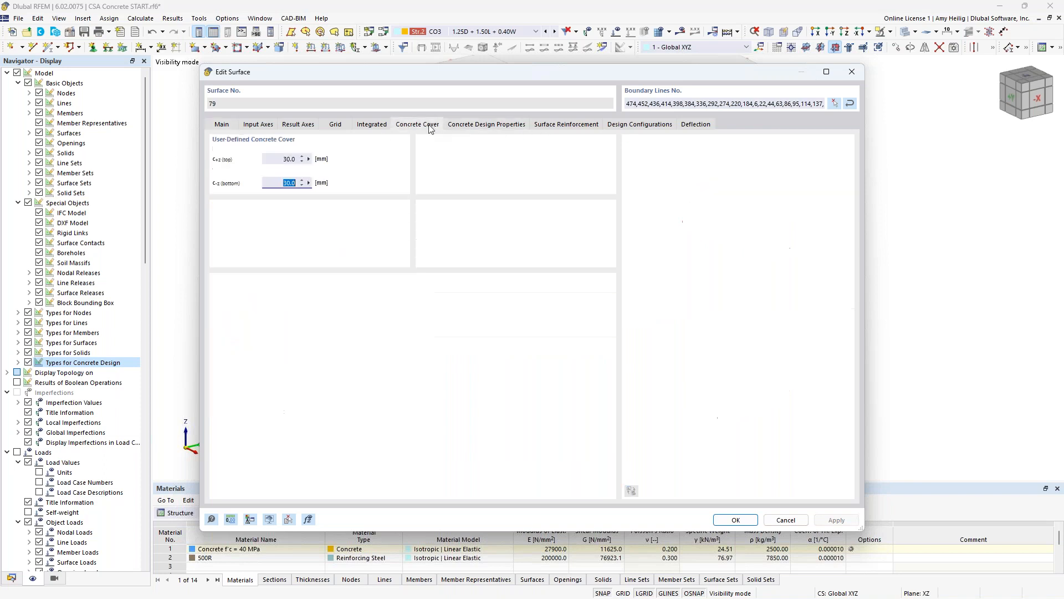
{"action": "left_click", "coordinate": [282, 160]}
{"action": "type", "text": "40"}
{"action": "key", "text": "Tab"}
{"action": "type", "text": "40"}
{"action": "key", "text": "Tab"}
- Review the slab's reinforcement directions and create a surface reinforcement with location type On Surface and reinforcement type Rebar
{"action": "left_click", "coordinate": [480, 125]}
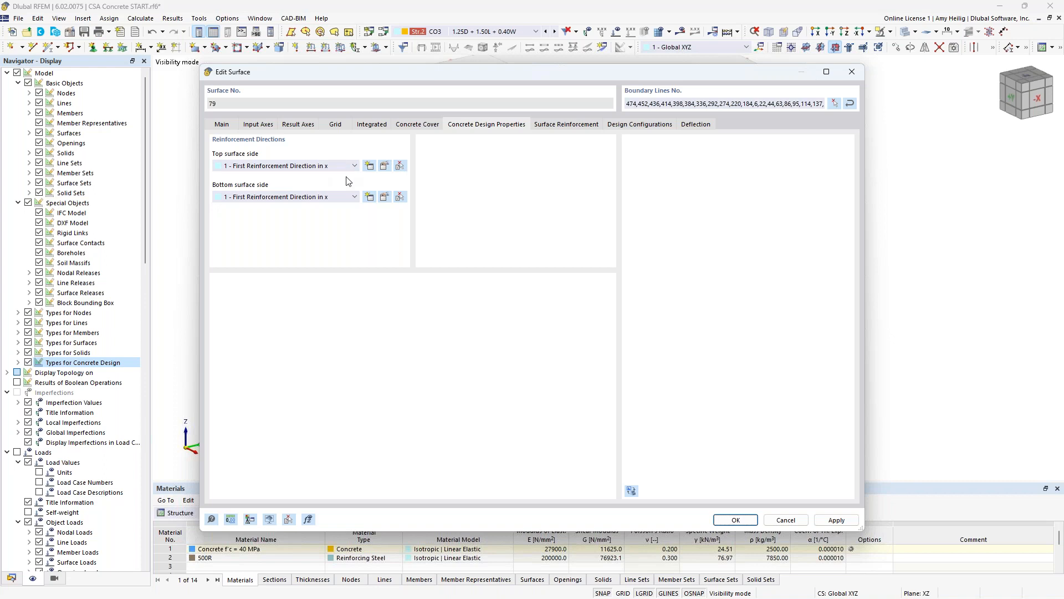
{"action": "left_click", "coordinate": [558, 127]}
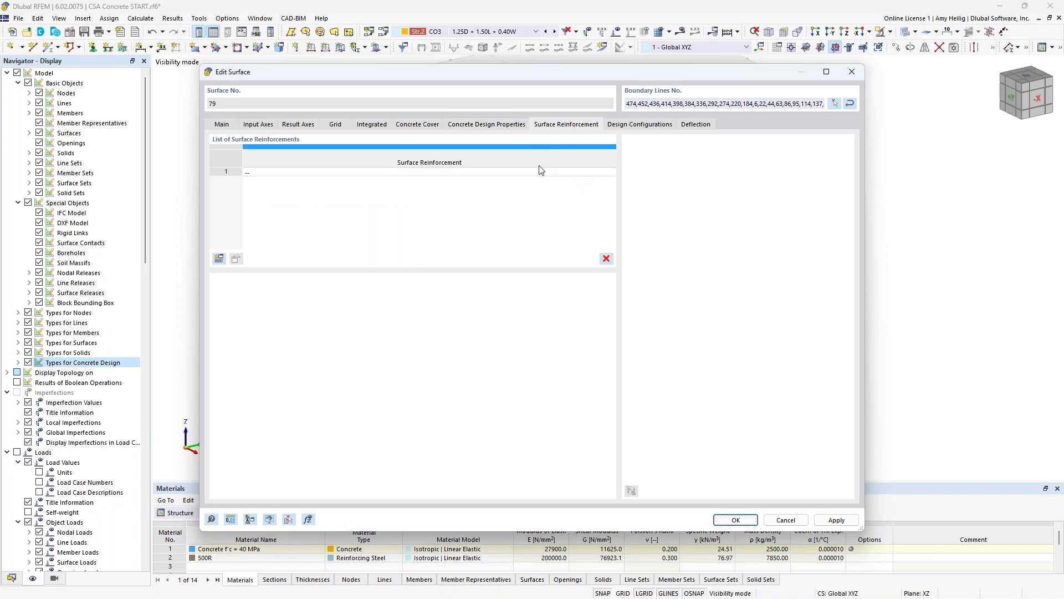
{"action": "left_click", "coordinate": [219, 259]}
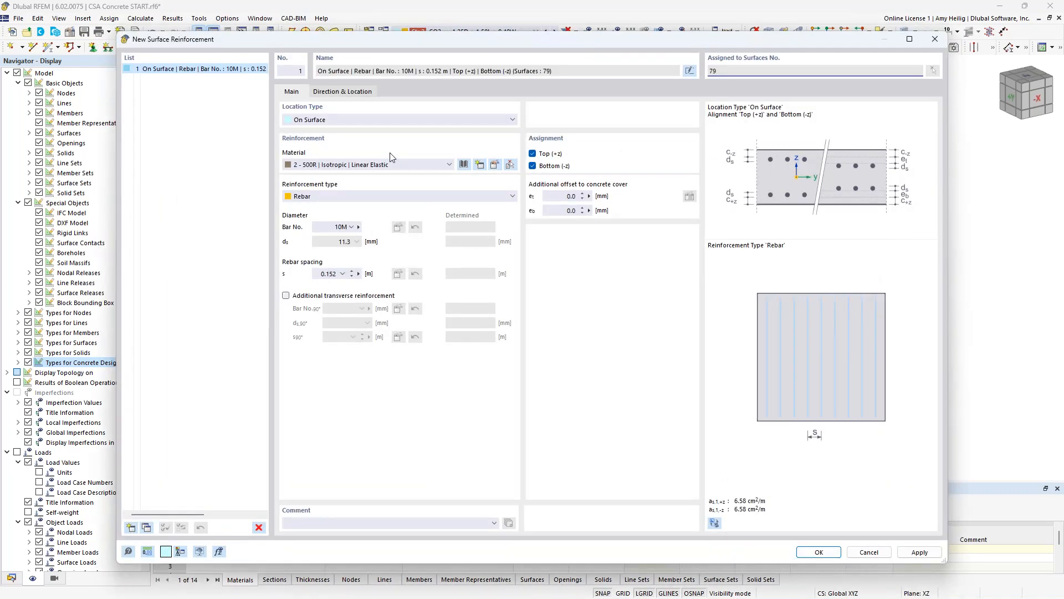
{"action": "left_click", "coordinate": [378, 118]}
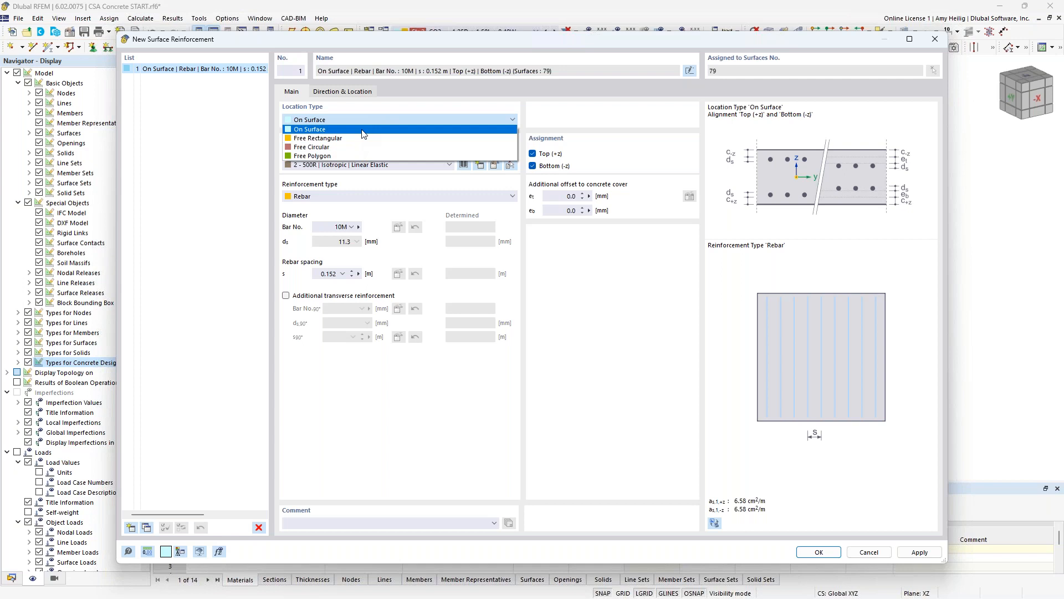
{"action": "left_click", "coordinate": [364, 131]}
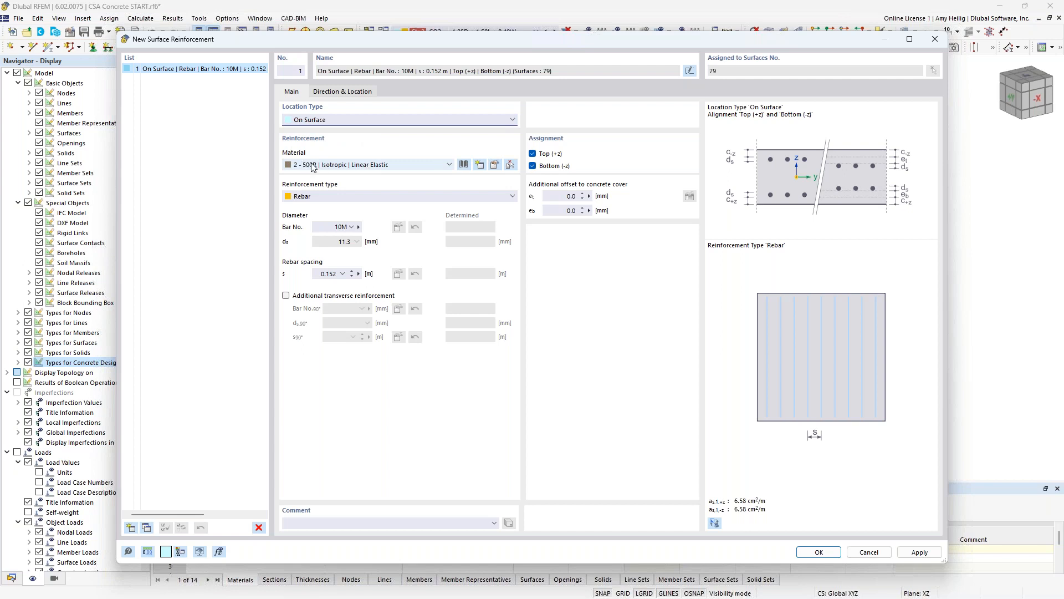
{"action": "left_click", "coordinate": [317, 201]}
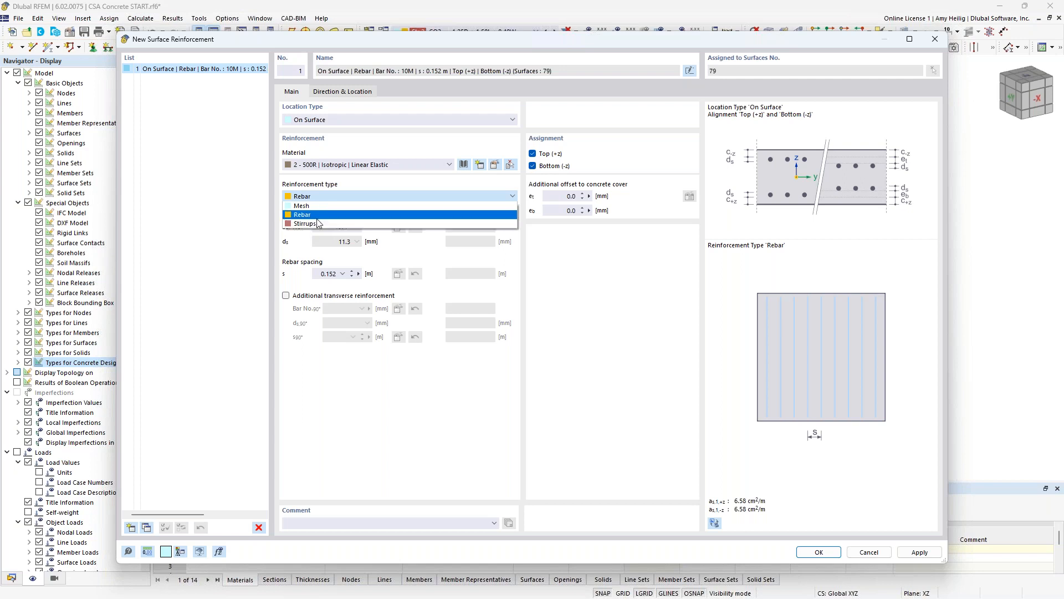
{"action": "left_click", "coordinate": [408, 181]}
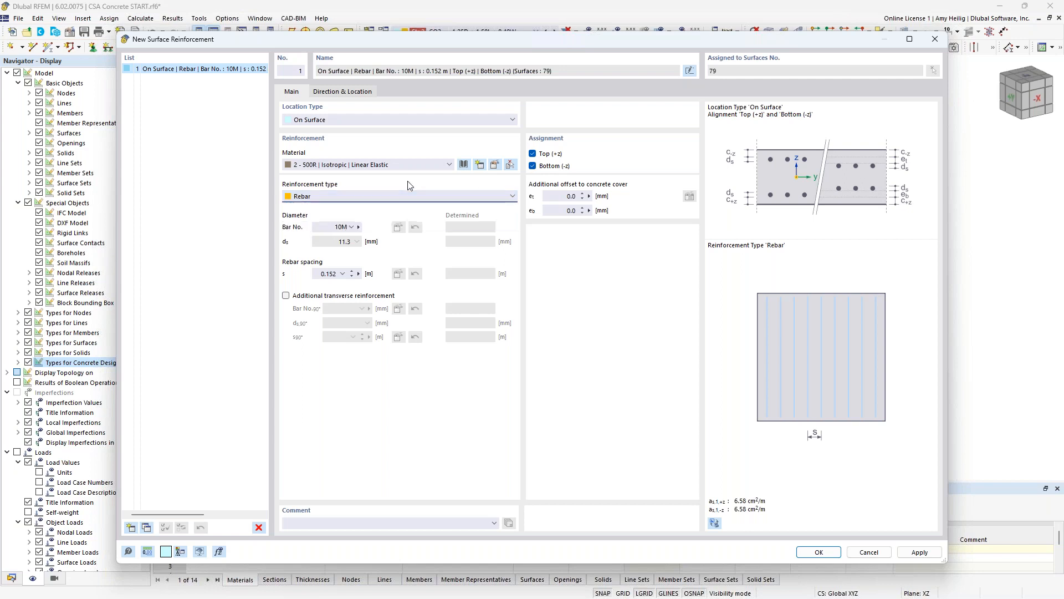
- Set the slab's surface reinforcement to bar size 15M with a rebar spacing of 0.15 m
{"action": "left_click", "coordinate": [351, 228]}
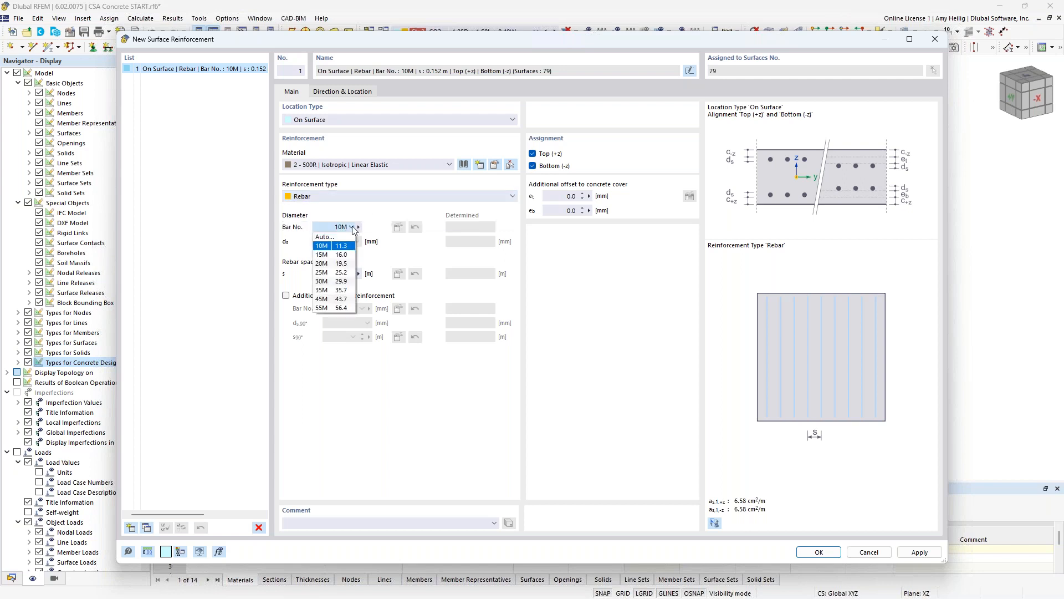
{"action": "left_click", "coordinate": [331, 256]}
{"action": "left_click", "coordinate": [321, 273]}
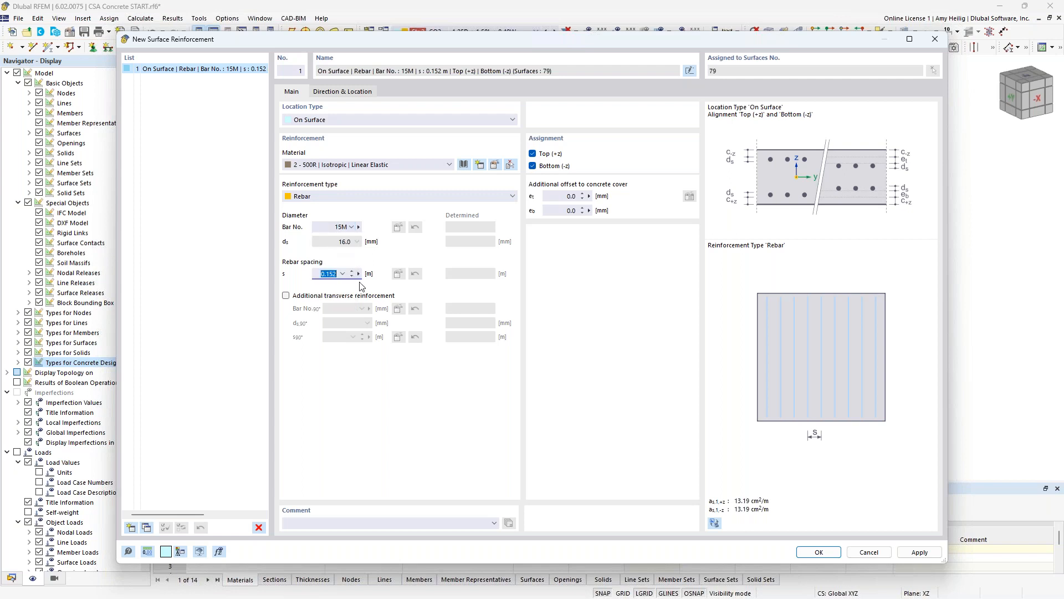
{"action": "type", "text": "0.15"}
- Add additional transverse reinforcement to the slab's surface reinforcement with bar size 15M and a spacing of 0.15 m
{"action": "left_click", "coordinate": [286, 296]}
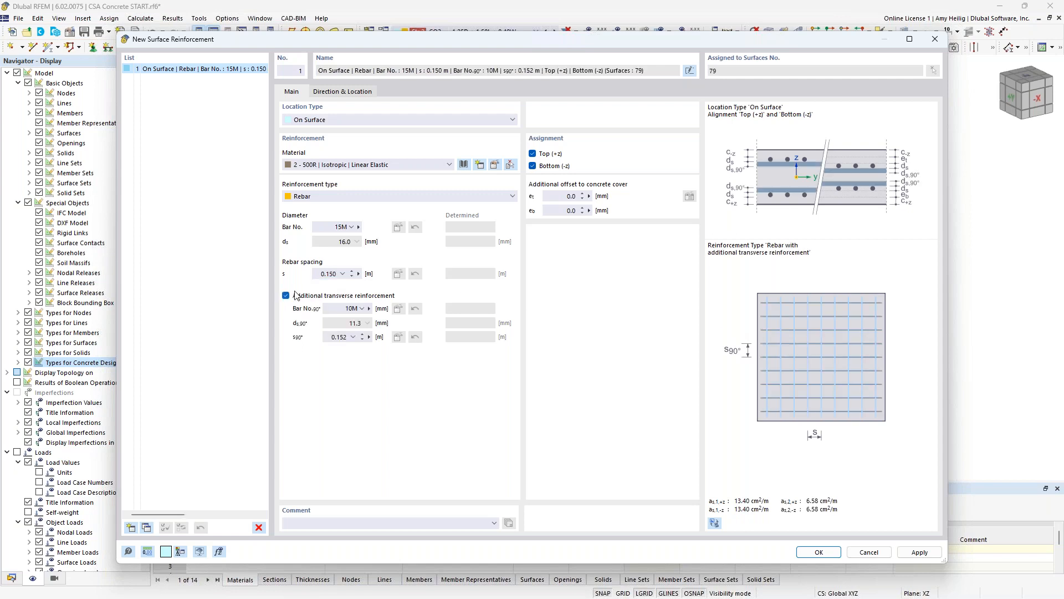
{"action": "left_click", "coordinate": [361, 310]}
{"action": "left_click", "coordinate": [350, 336]}
{"action": "left_click", "coordinate": [332, 337]}
{"action": "type", "text": "0.15"}
- Create a second surface reinforcement with location type Free Rectangular, bar size 15M and a rebar spacing of 0.15 m
{"action": "left_click", "coordinate": [130, 528]}
{"action": "left_click", "coordinate": [333, 121]}
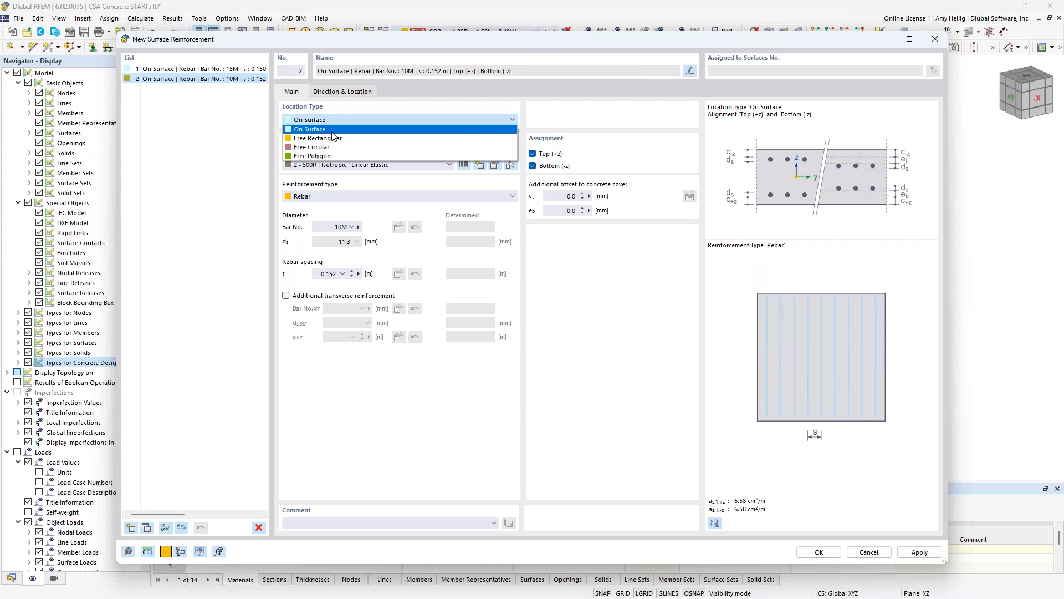
{"action": "left_click", "coordinate": [331, 138]}
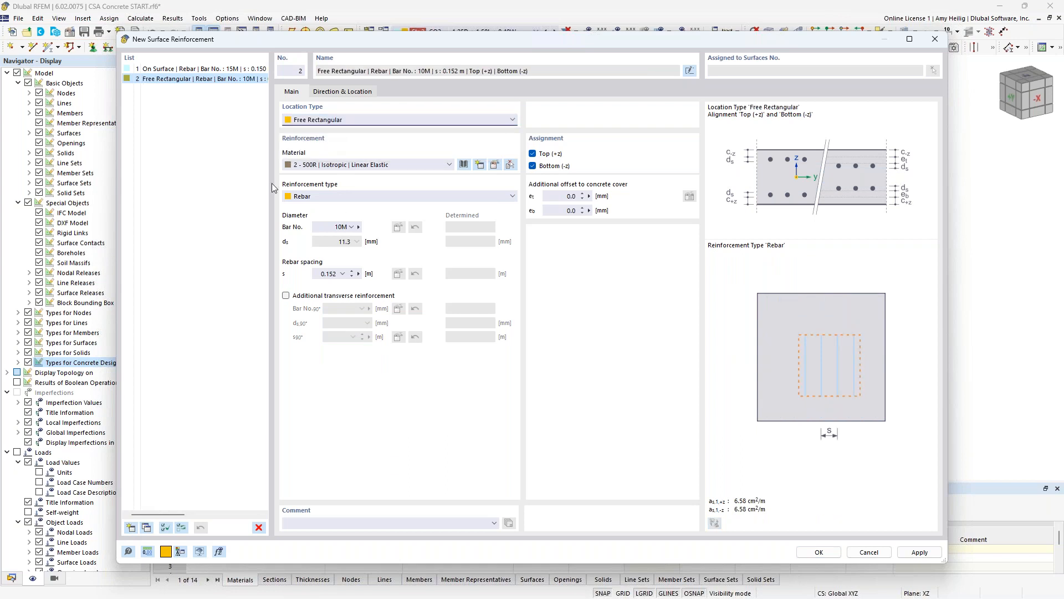
{"action": "left_click", "coordinate": [351, 227]}
{"action": "left_click", "coordinate": [341, 255]}
{"action": "double_click", "coordinate": [326, 273]}
{"action": "type", "text": "0.15"}
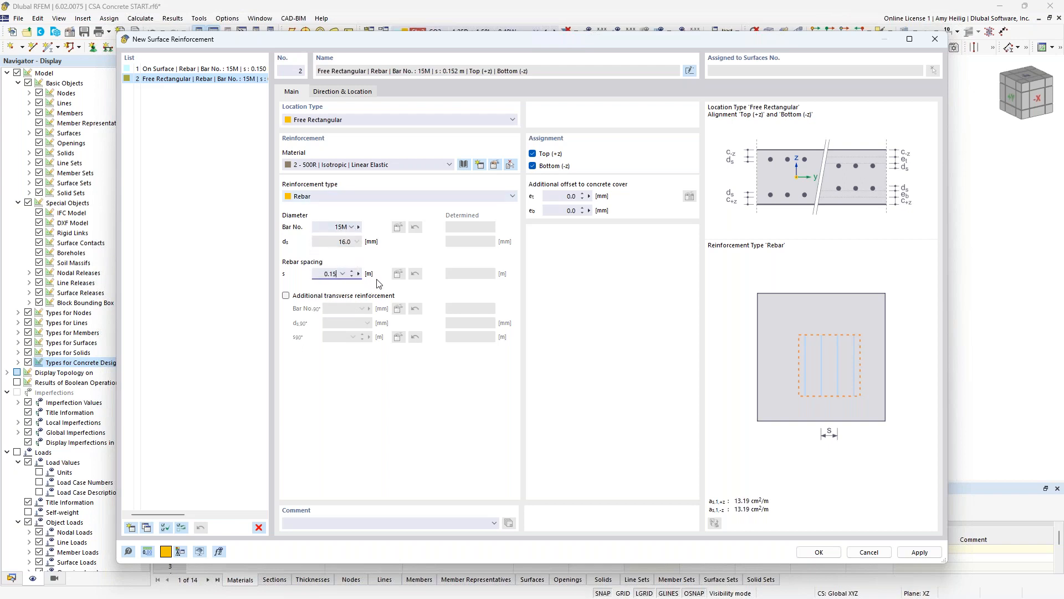
- Add additional transverse reinforcement to the free rectangular surface reinforcement with bar size 15M and a spacing of 0.15 m
{"action": "left_click", "coordinate": [286, 295]}
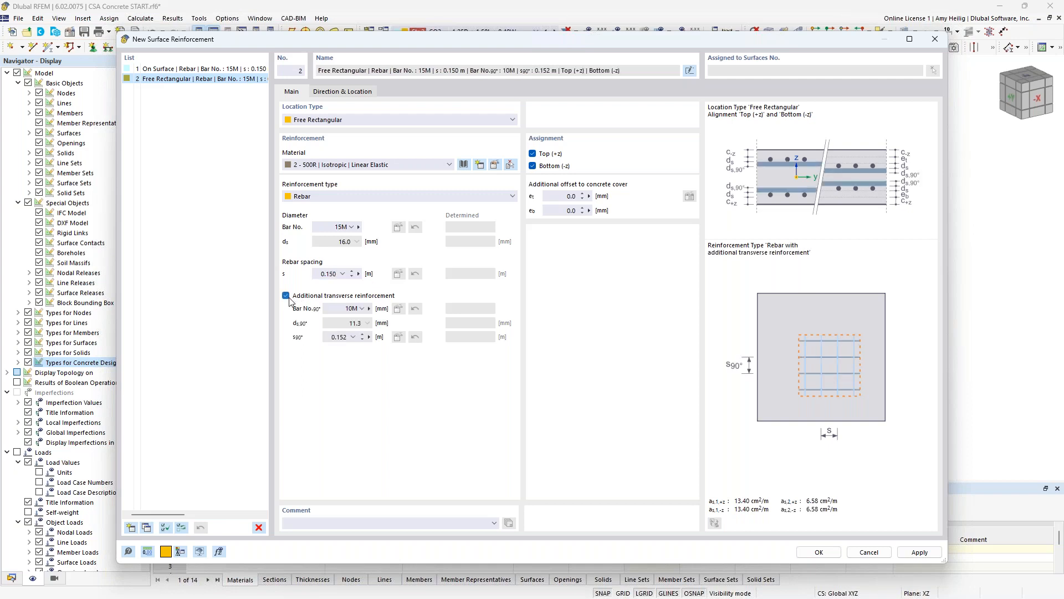
{"action": "left_click", "coordinate": [347, 309]}
{"action": "left_click", "coordinate": [332, 336]}
{"action": "double_click", "coordinate": [336, 337]}
{"action": "type", "text": "0.15"}
{"action": "key", "text": "Tab"}
- Set the free rectangular reinforcement's additional offset to concrete cover to 20 mm at both top and bottom
{"action": "type", "text": "20"}
{"action": "key", "text": "Tab"}
{"action": "type", "text": "20"}
{"action": "key", "text": "Tab"}
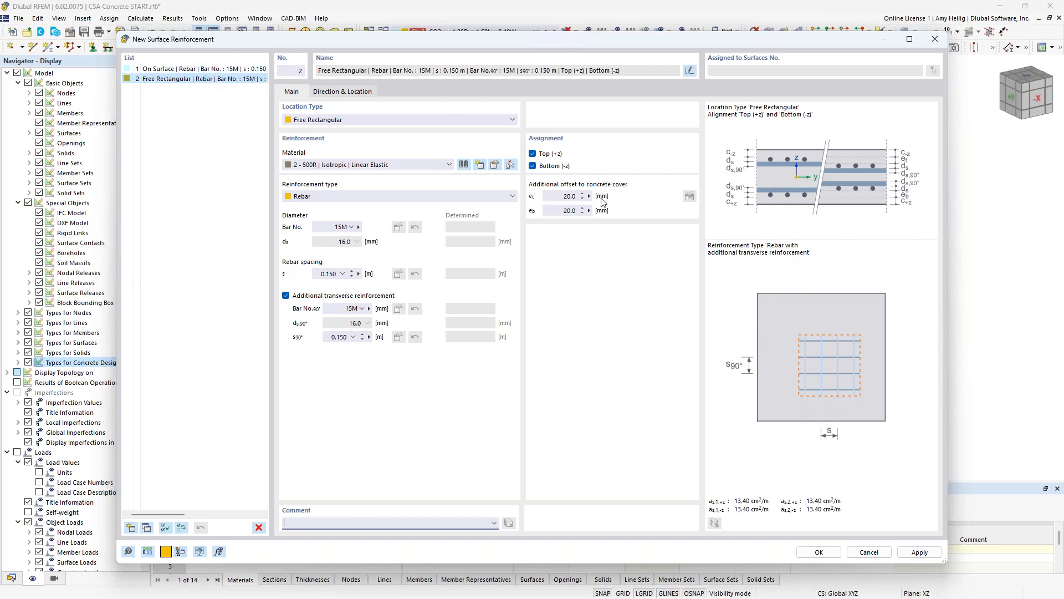
- Place the free rectangular reinforcement by picking two corner points on the slab, spanning about 3.18 m by 2.14 m
{"action": "left_click", "coordinate": [339, 92]}
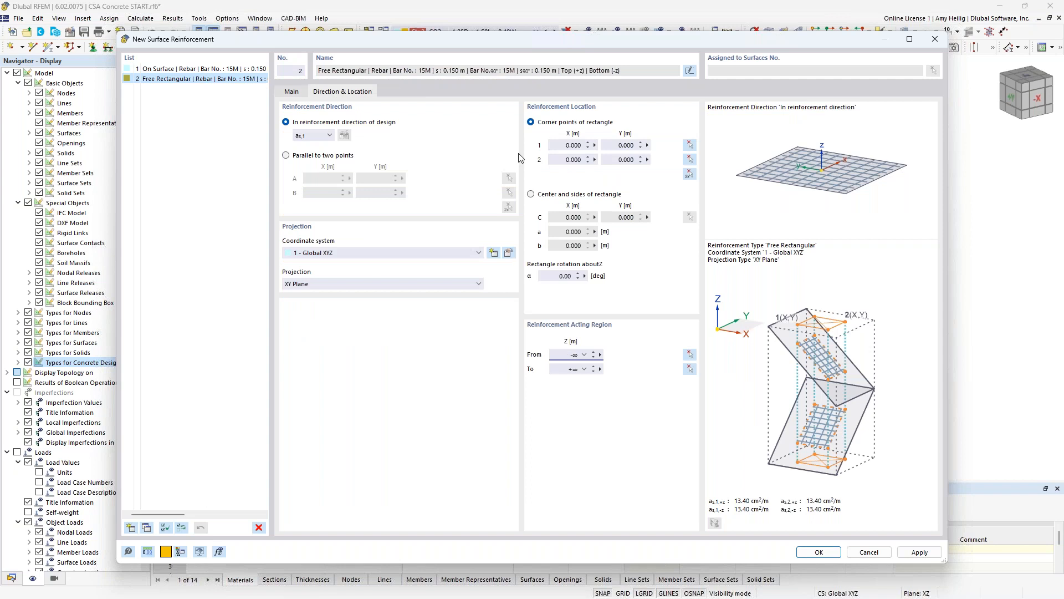
{"action": "left_click", "coordinate": [689, 175]}
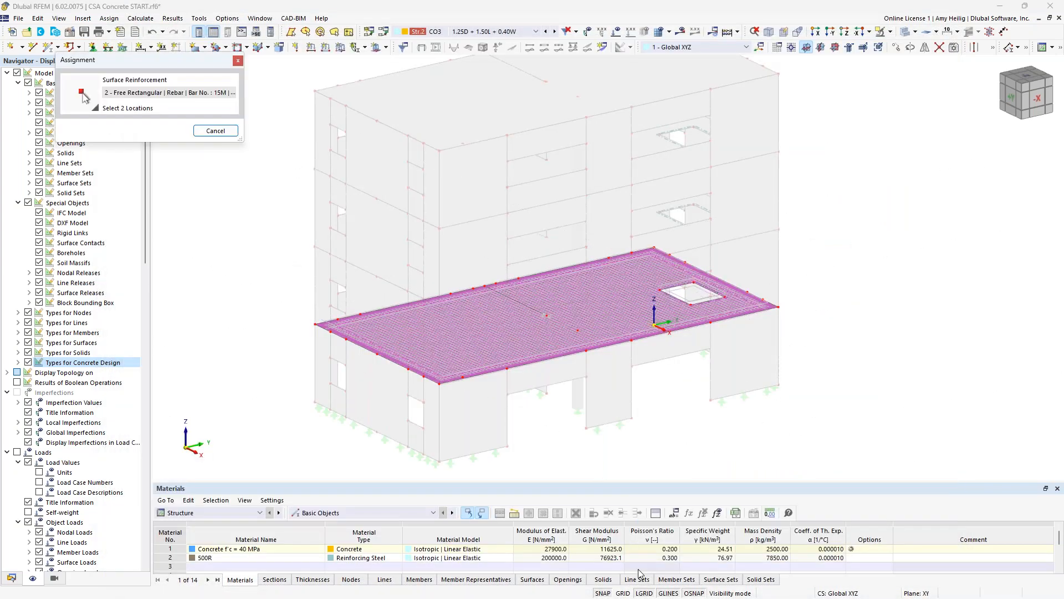
{"action": "left_click", "coordinate": [622, 593]}
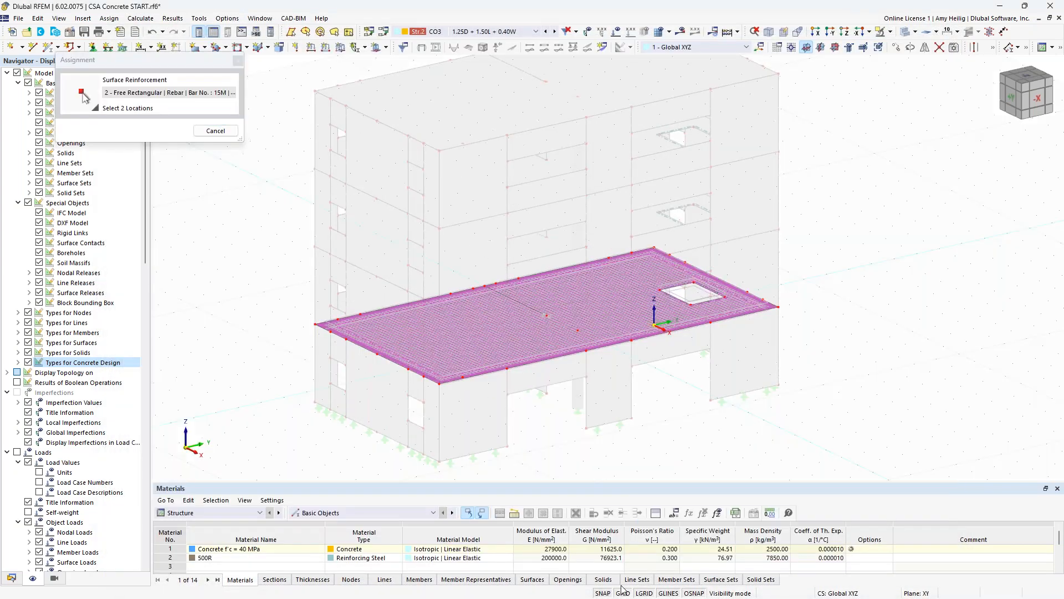
{"action": "left_click", "coordinate": [792, 48]}
{"action": "left_click", "coordinate": [440, 385]}
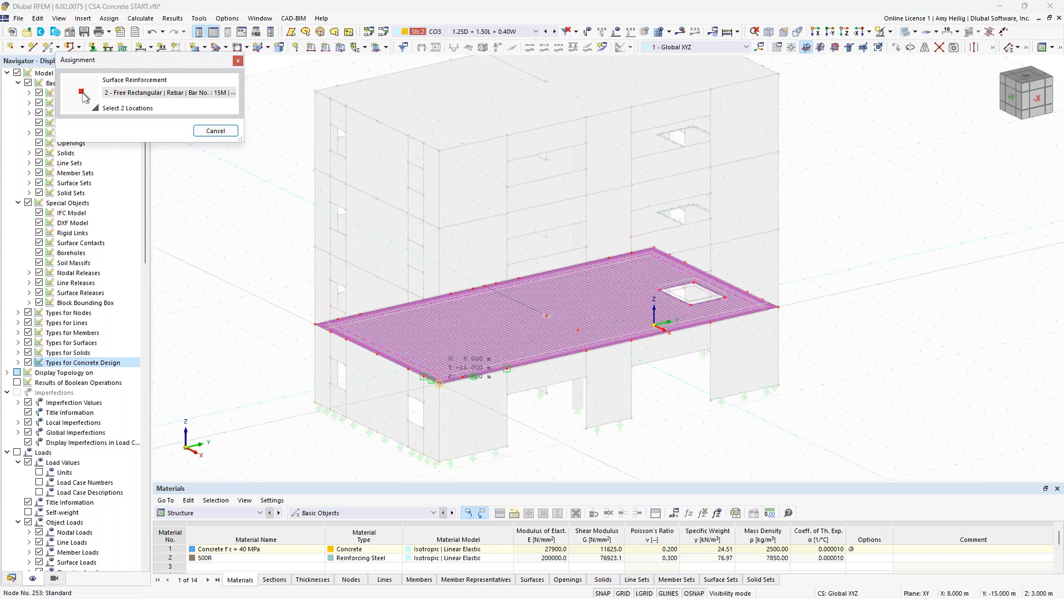
{"action": "scroll", "coordinate": [546, 325], "scroll_direction": "up", "scroll_amount": 4}
{"action": "scroll", "coordinate": [545, 305], "scroll_direction": "up", "scroll_amount": 2}
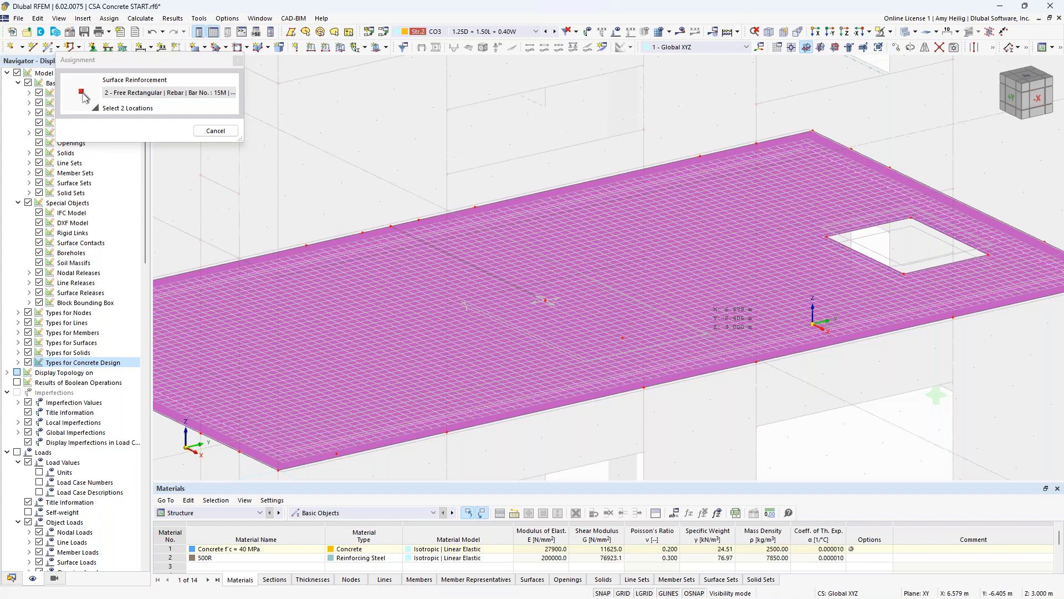
{"action": "left_click", "coordinate": [545, 300]}
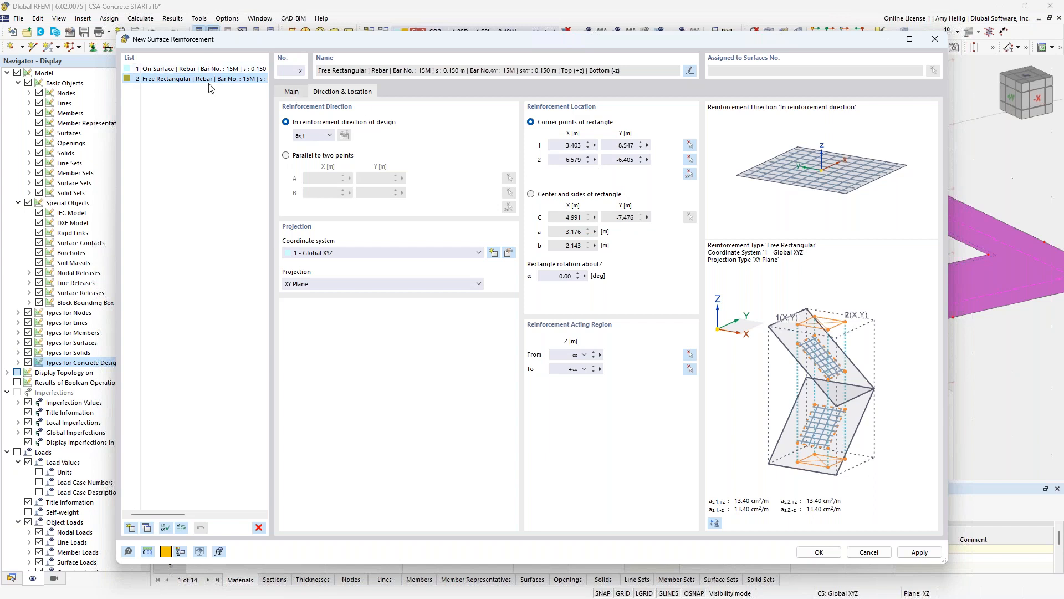
- Try the automatic bar size for the free rectangular reinforcement, view its size limits, and restore bar size 15M
{"action": "left_click", "coordinate": [291, 91]}
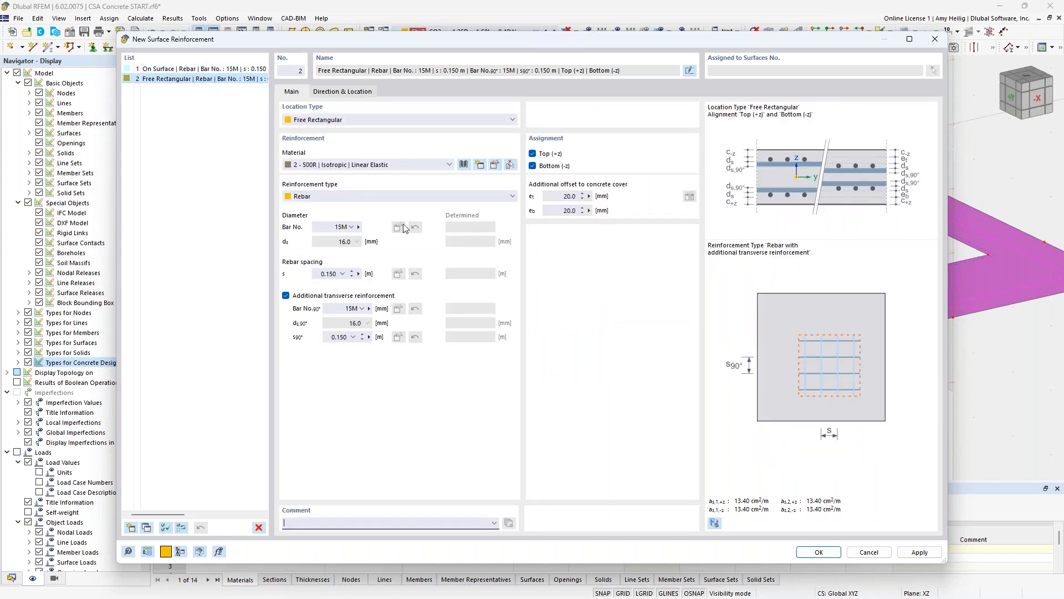
{"action": "left_click", "coordinate": [351, 227]}
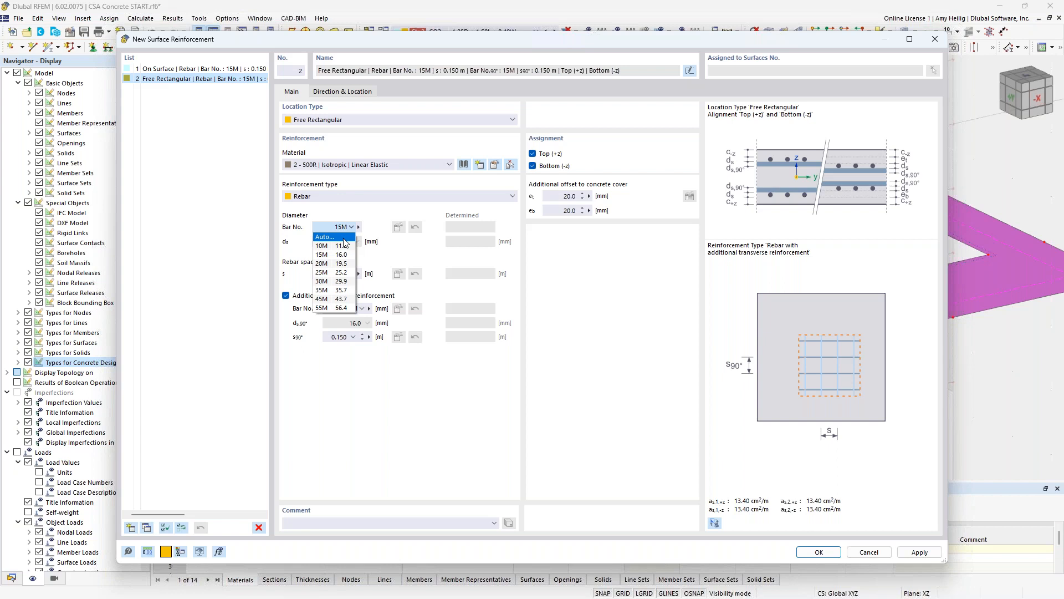
{"action": "left_click", "coordinate": [344, 239]}
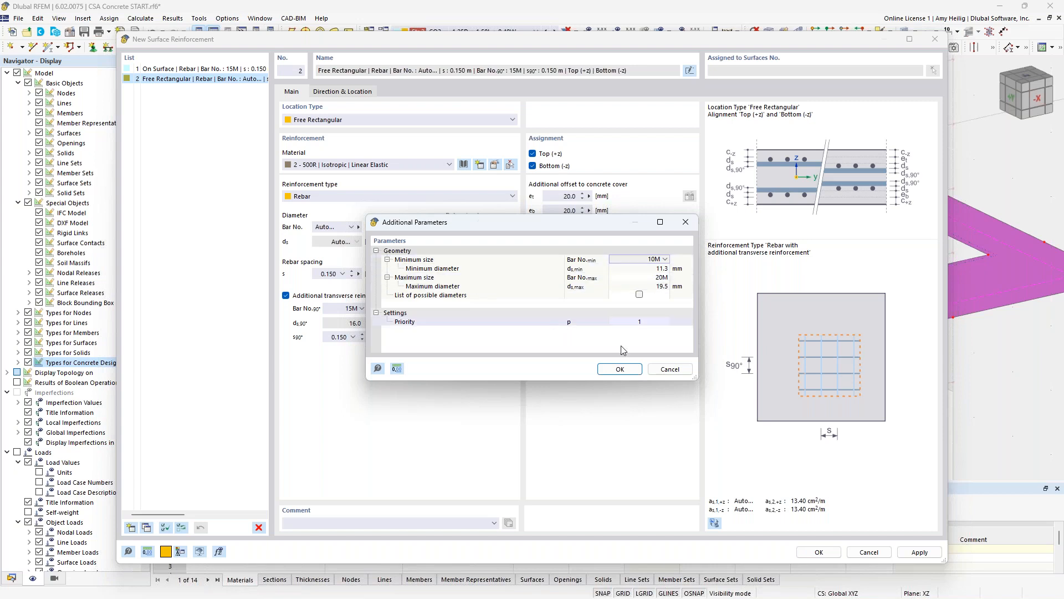
{"action": "left_click", "coordinate": [670, 369]}
{"action": "left_click", "coordinate": [351, 228]}
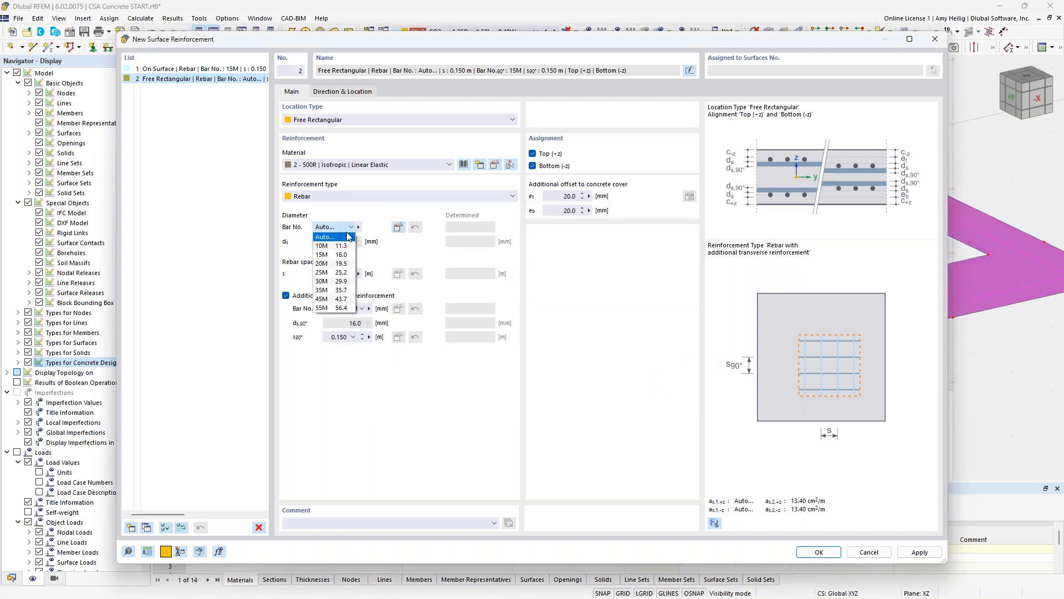
{"action": "left_click", "coordinate": [324, 239]}
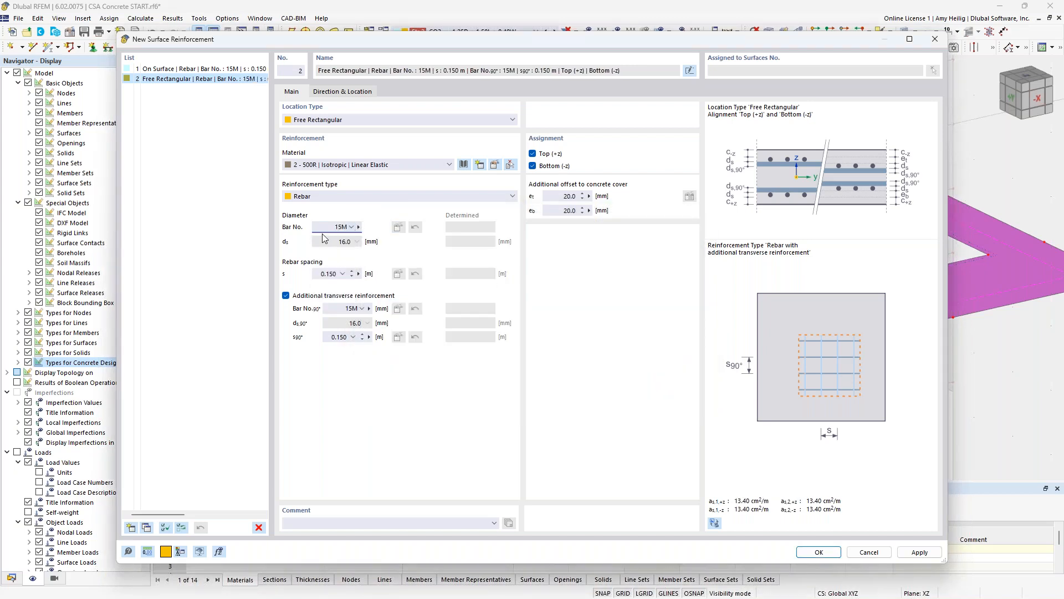
- Set the free rectangular reinforcement's rebar spacing to Auto and check the bar size options for the transverse reinforcement
{"action": "left_click", "coordinate": [343, 273]}
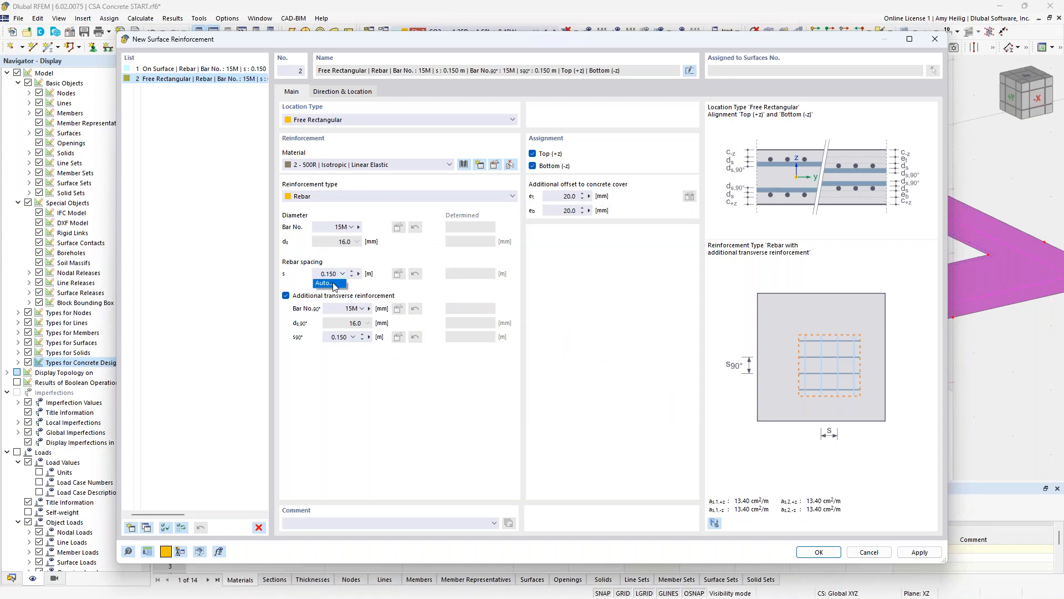
{"action": "left_click", "coordinate": [327, 284]}
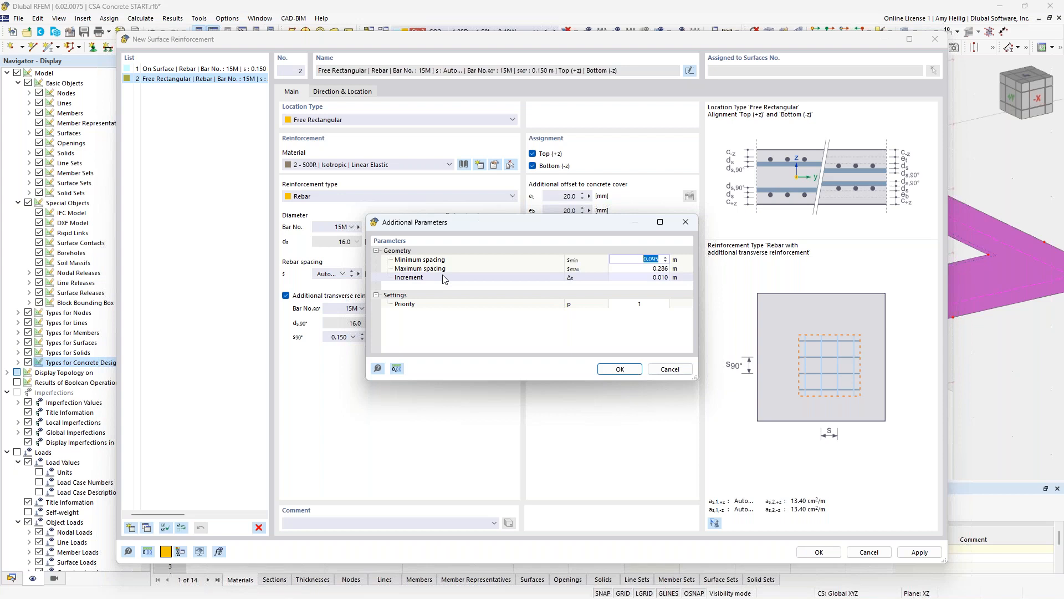
{"action": "left_click", "coordinate": [670, 369]}
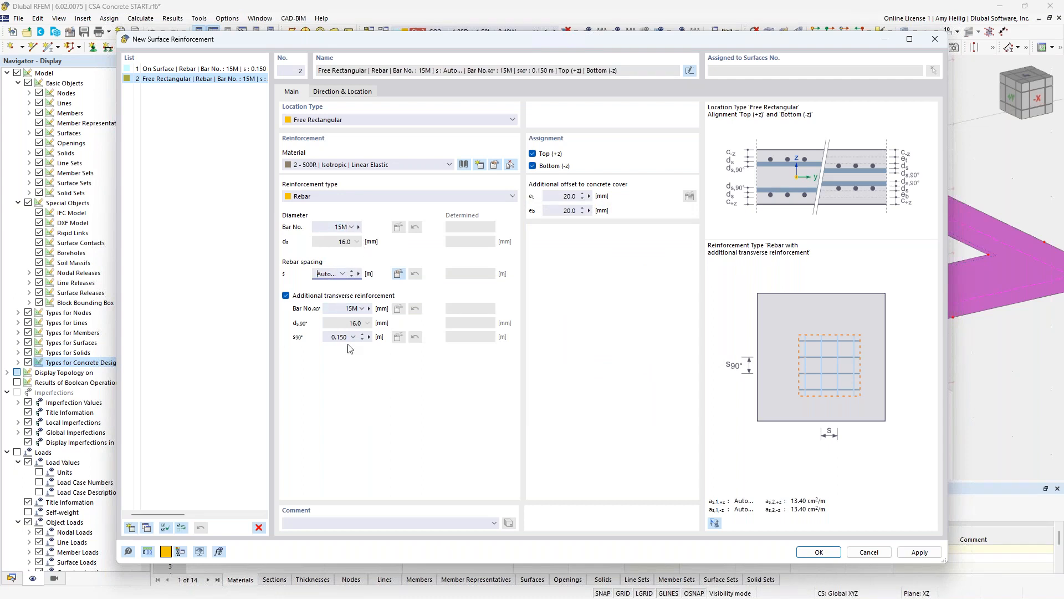
{"action": "left_click", "coordinate": [350, 311]}
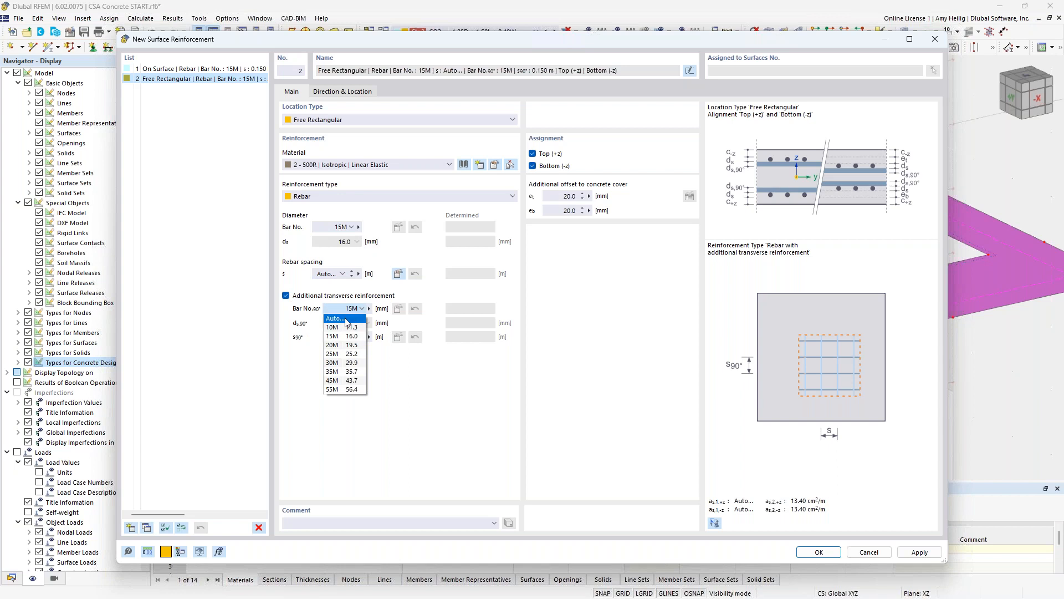
{"action": "left_click", "coordinate": [430, 390]}
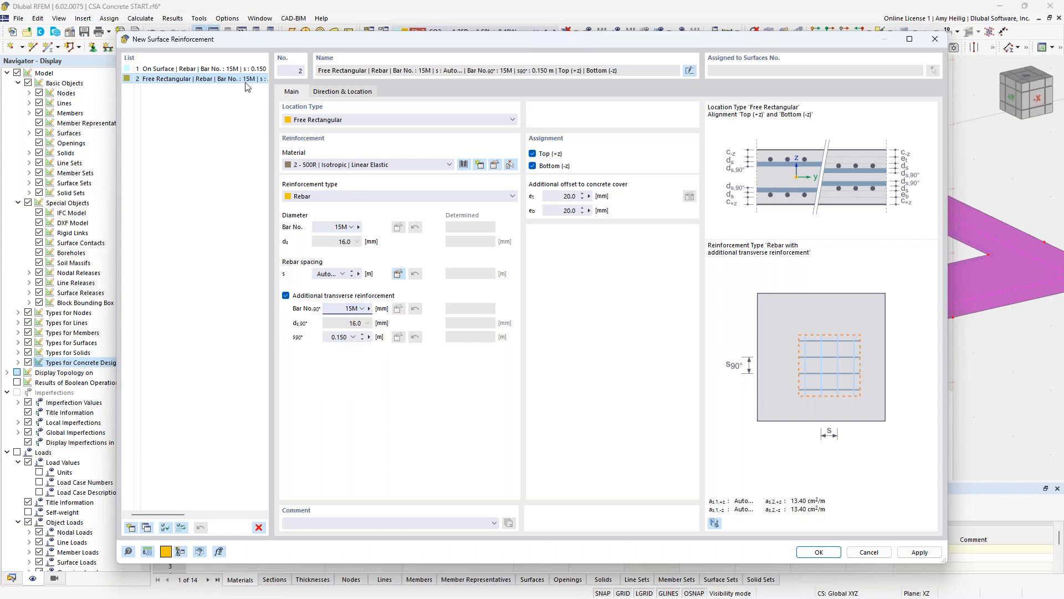
- Delete the free rectangular surface reinforcement and accept the remaining On Surface reinforcement for the slab
{"action": "left_click", "coordinate": [258, 528]}
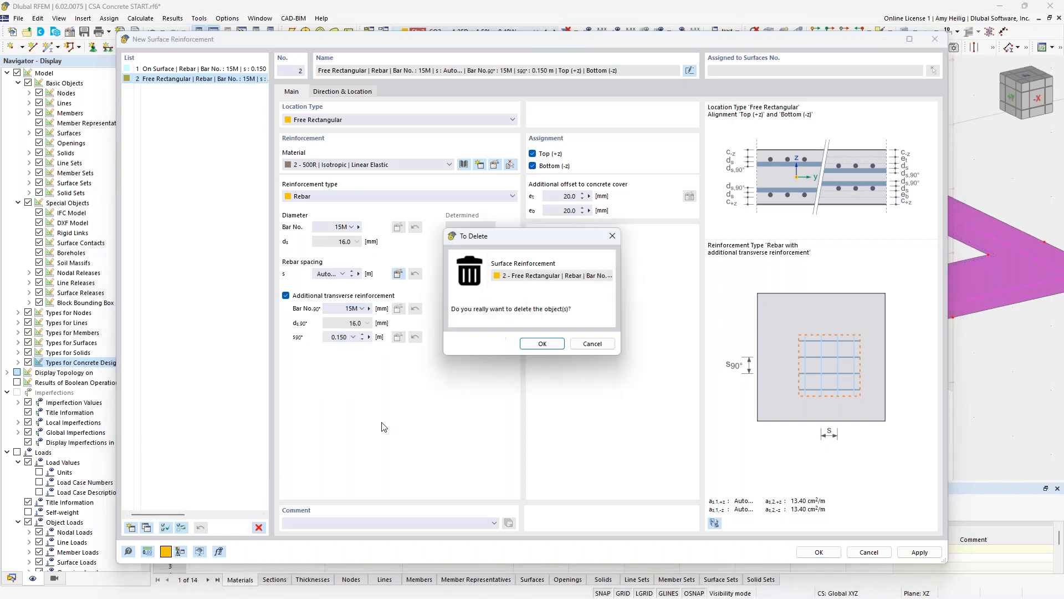
{"action": "left_click", "coordinate": [532, 344]}
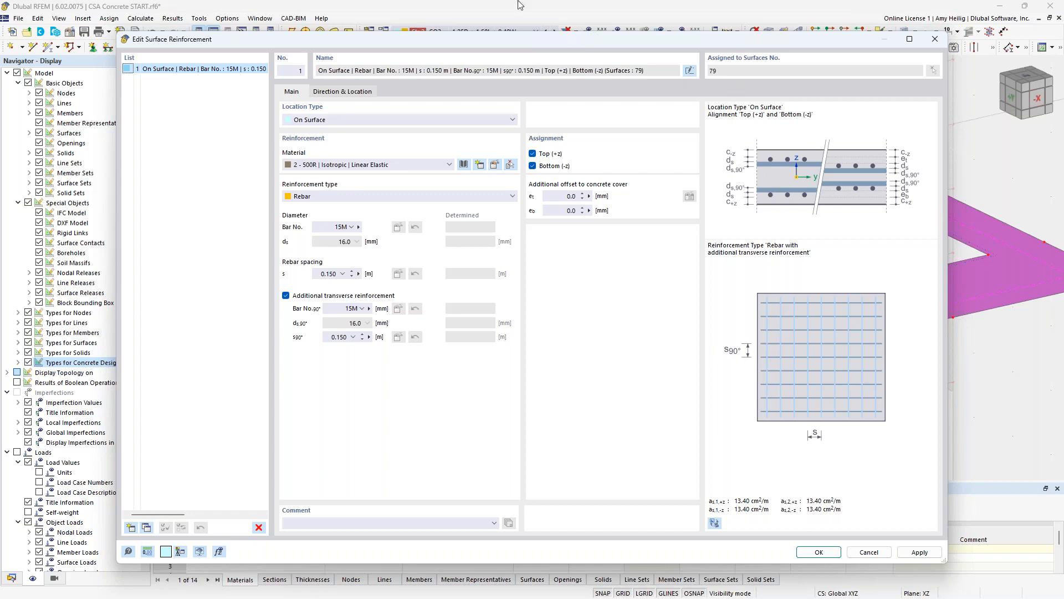
{"action": "left_click", "coordinate": [823, 553]}
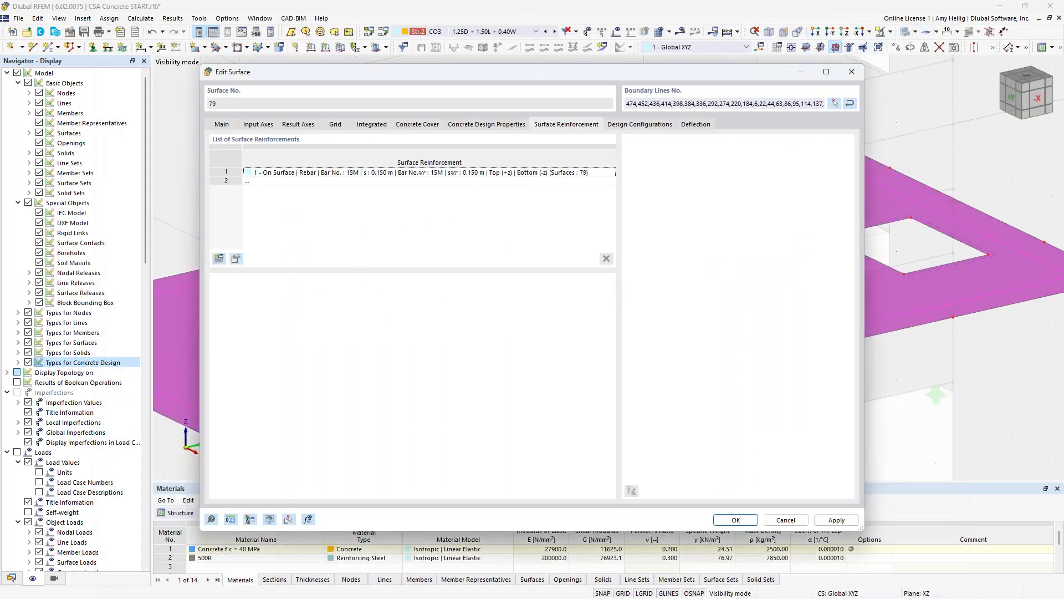
- Review the surface design parameters in the slab's default ultimate configuration and the settings in its default serviceability configuration
{"action": "left_click", "coordinate": [636, 127]}
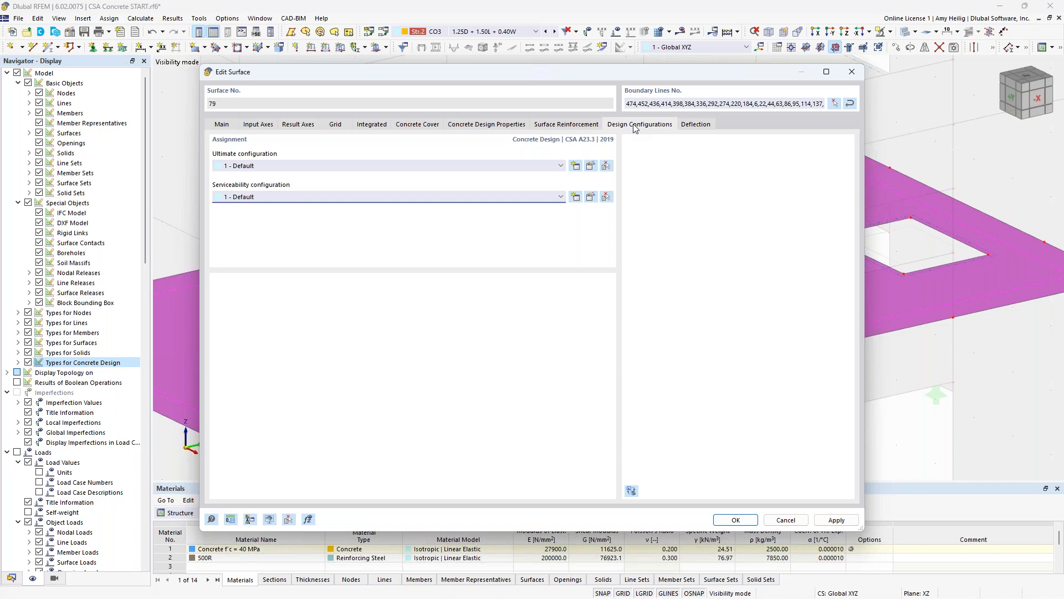
{"action": "left_click", "coordinate": [591, 166]}
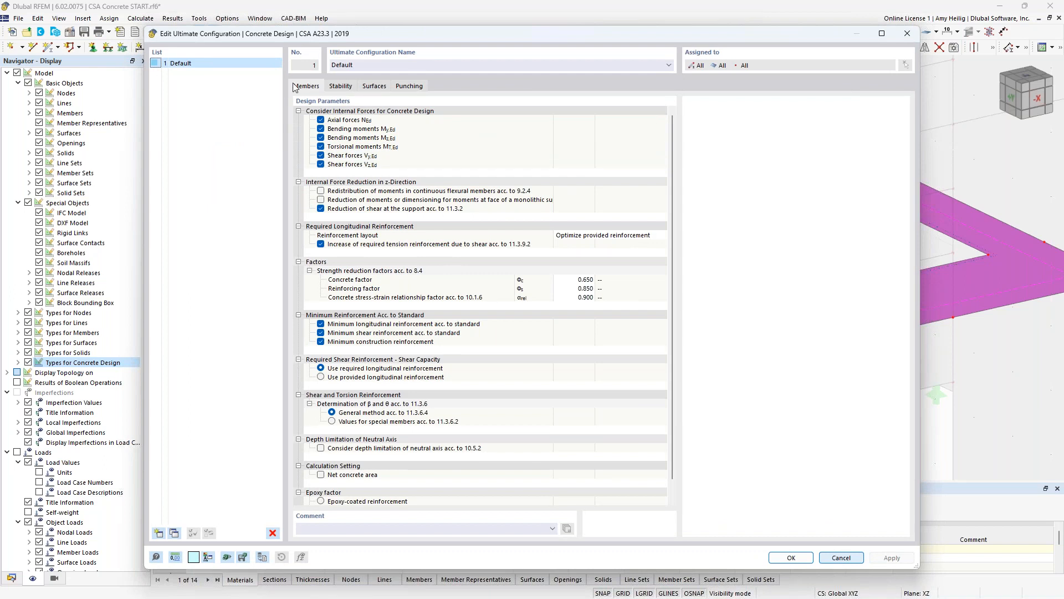
{"action": "left_click", "coordinate": [372, 88]}
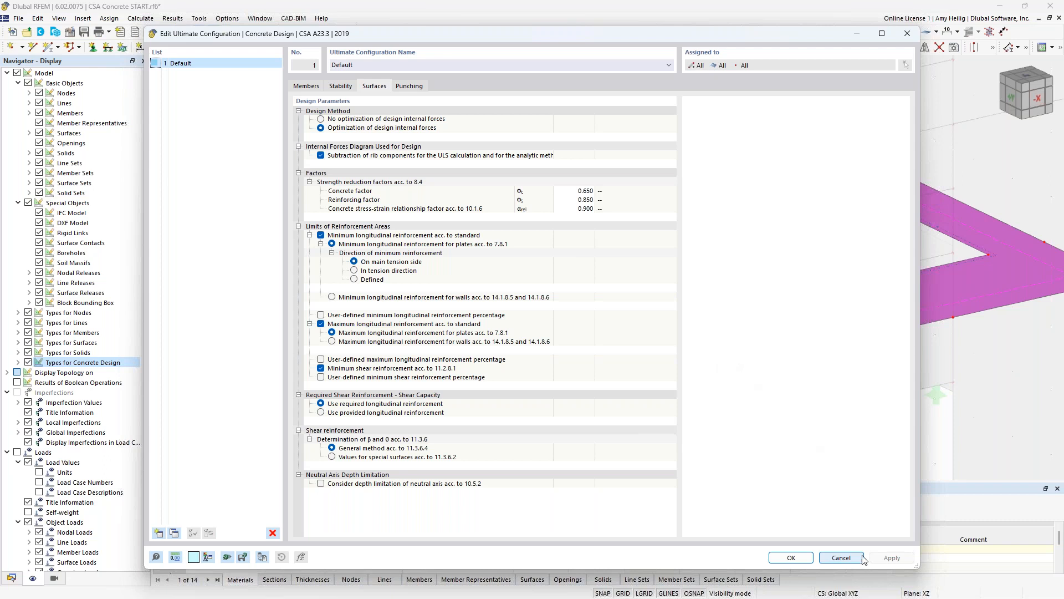
{"action": "left_click", "coordinate": [841, 557]}
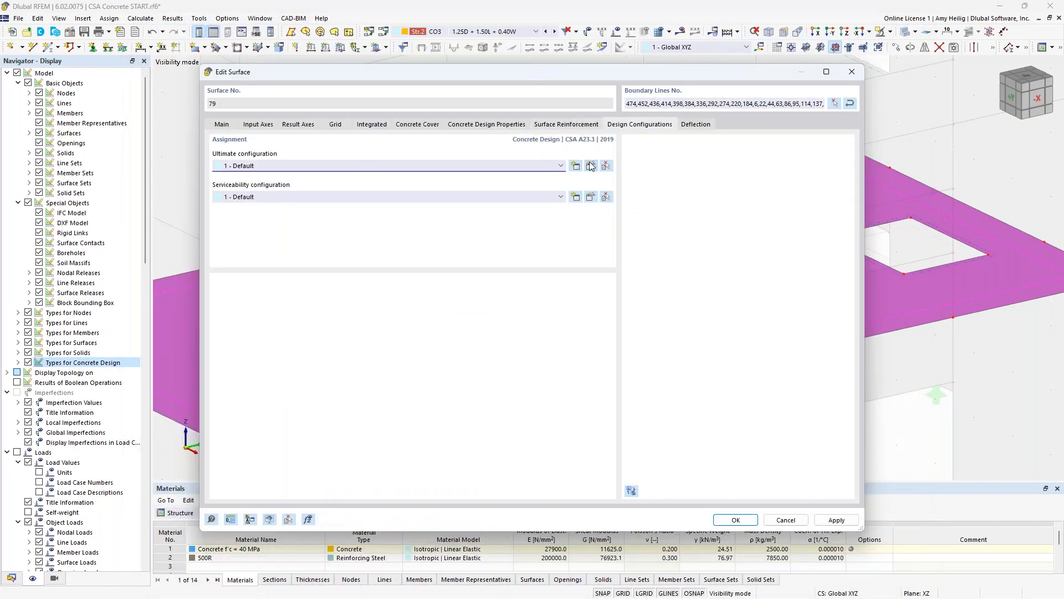
{"action": "left_click", "coordinate": [590, 197]}
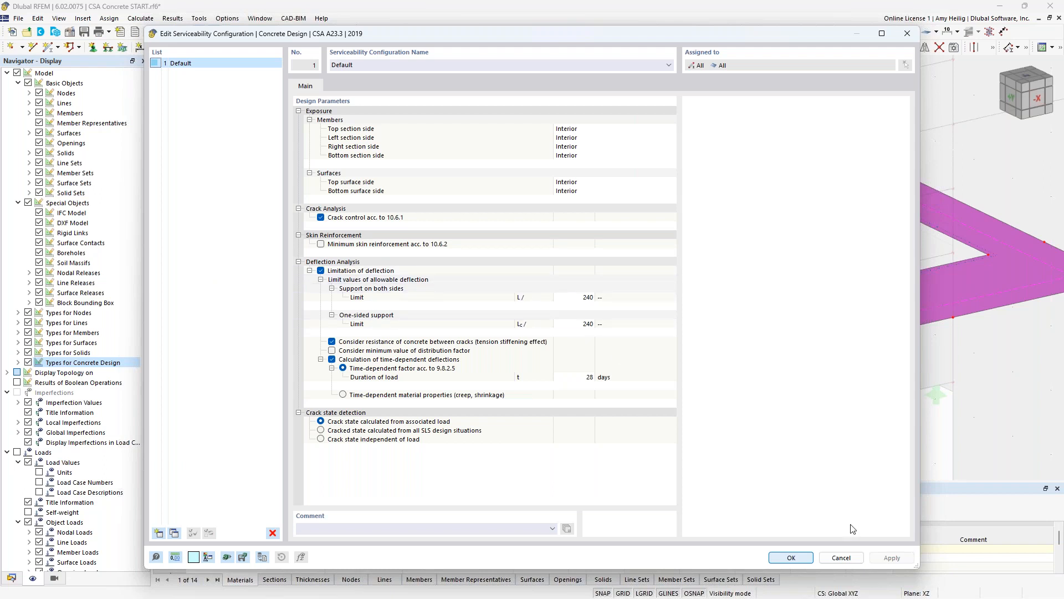
{"action": "left_click", "coordinate": [842, 557]}
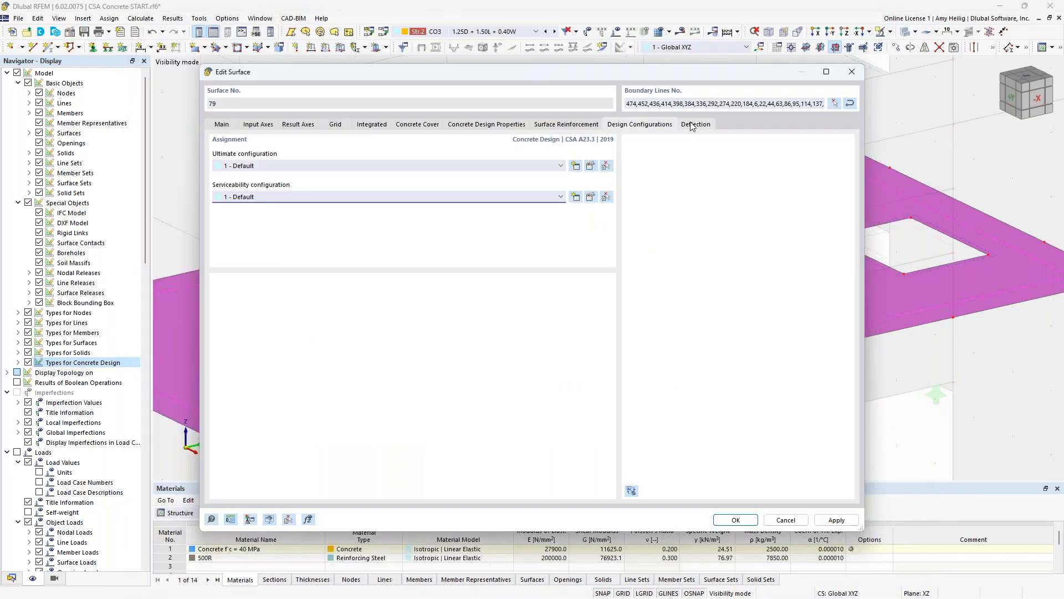
- Check the slab's deflection analysis settings, keep the surface type Double-supported, and accept the surface edits
{"action": "left_click", "coordinate": [696, 124]}
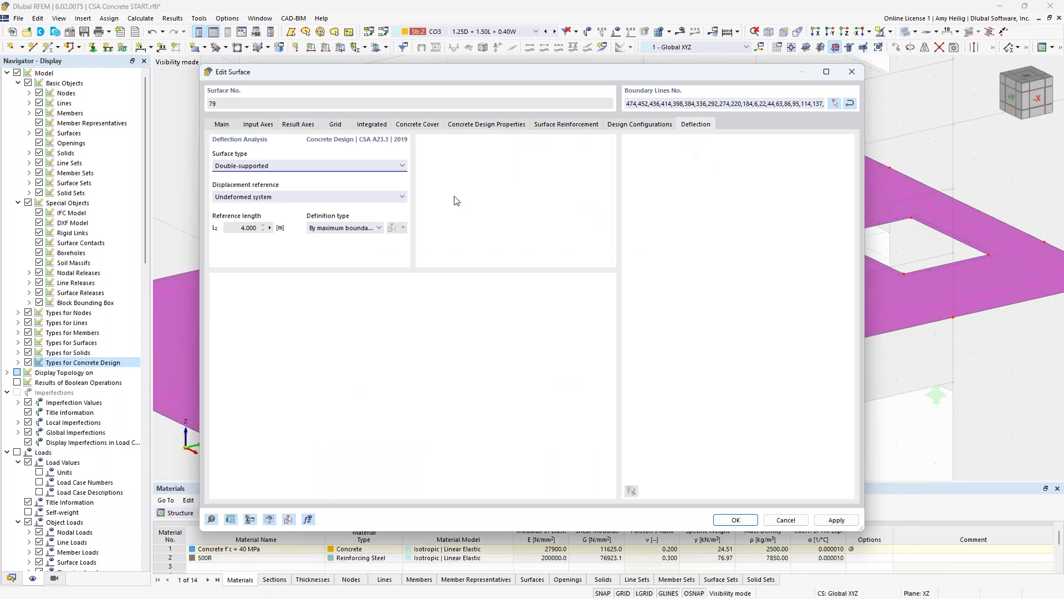
{"action": "left_click", "coordinate": [374, 166]}
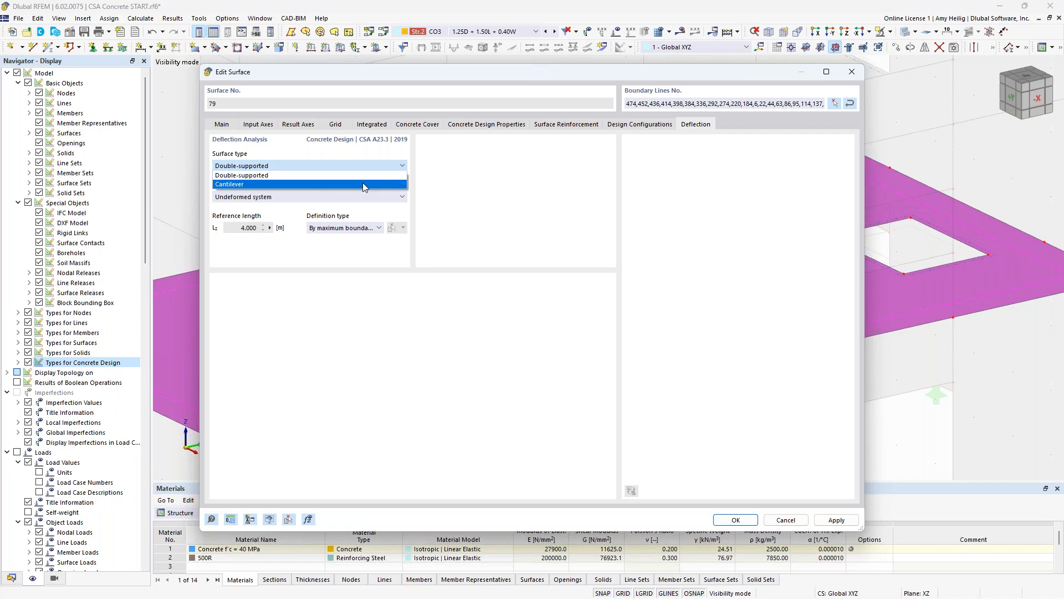
{"action": "left_click", "coordinate": [636, 258]}
{"action": "left_click", "coordinate": [748, 519]}
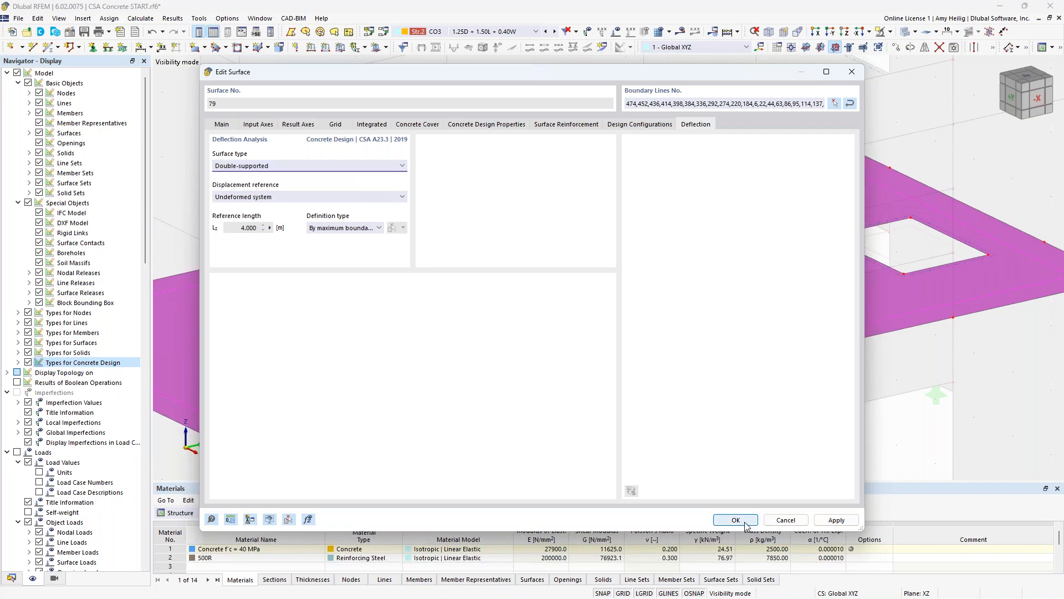
- Leave visibility mode so that all objects of the building are displayed
{"action": "scroll", "coordinate": [727, 321], "scroll_direction": "down", "scroll_amount": 6}
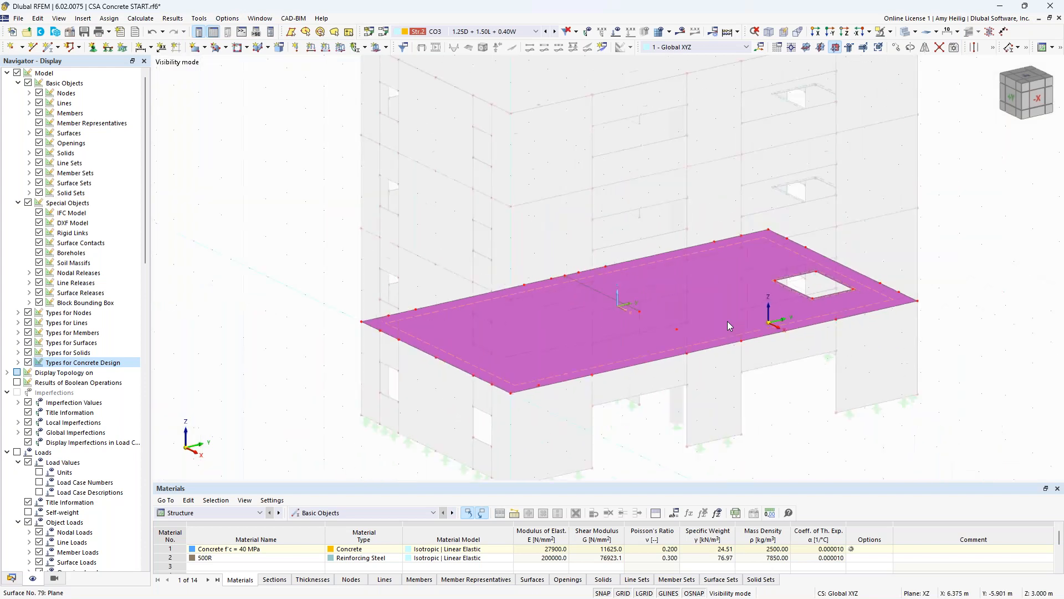
{"action": "middle_click_drag", "start_coordinate": [744, 343], "coordinate": [652, 340]}
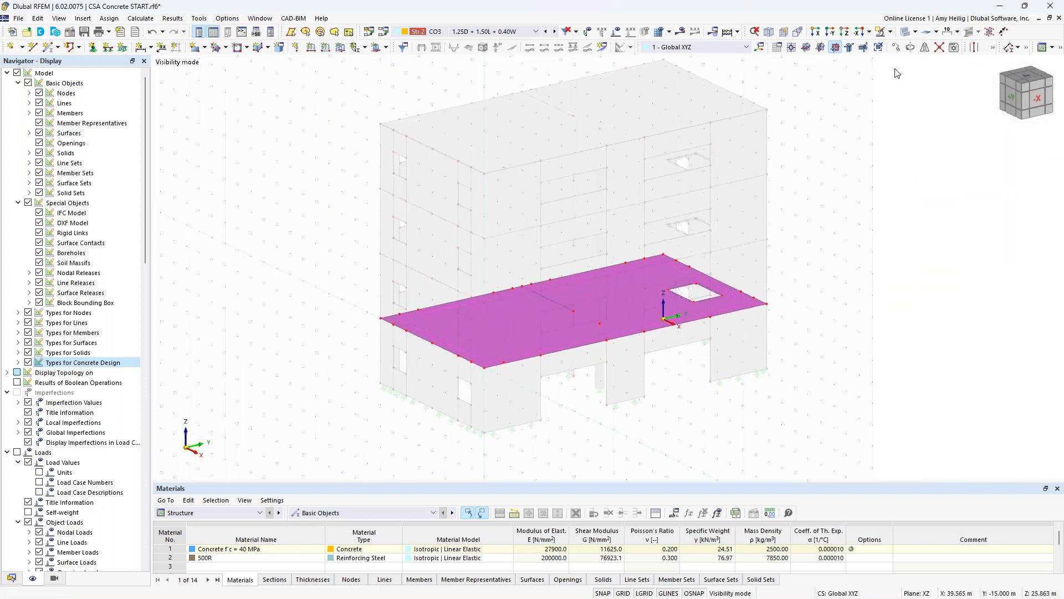
{"action": "left_click", "coordinate": [890, 32]}
{"action": "left_click", "coordinate": [925, 87]}
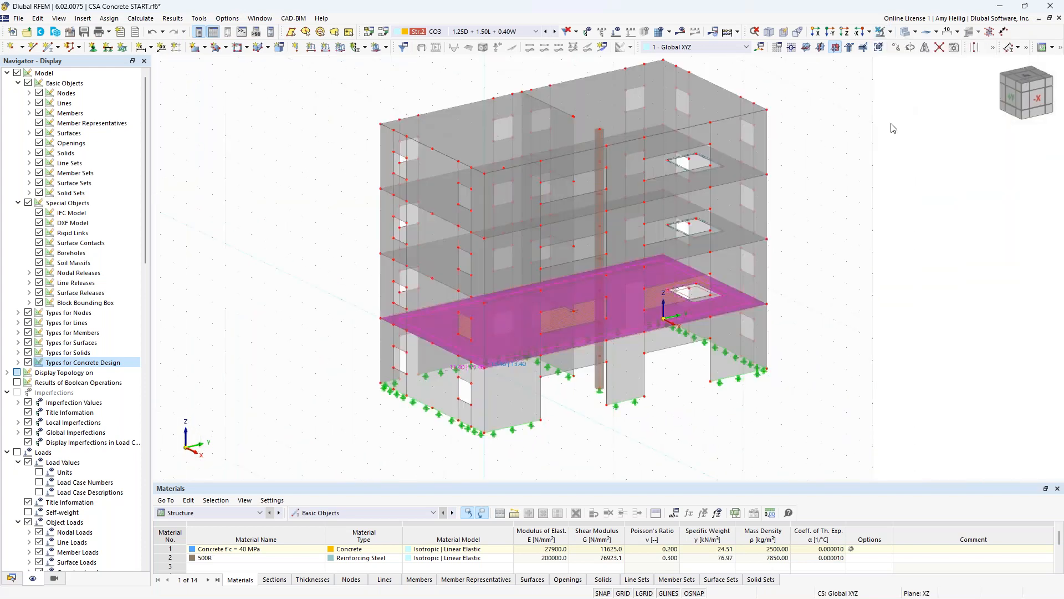
- Switch the model to wireframe display and hide the types for concrete design
{"action": "left_click", "coordinate": [907, 34]}
{"action": "middle_click_drag", "start_coordinate": [668, 406], "coordinate": [564, 343], "text": "ctrl"}
{"action": "scroll", "coordinate": [564, 343], "scroll_direction": "up", "scroll_amount": 2}
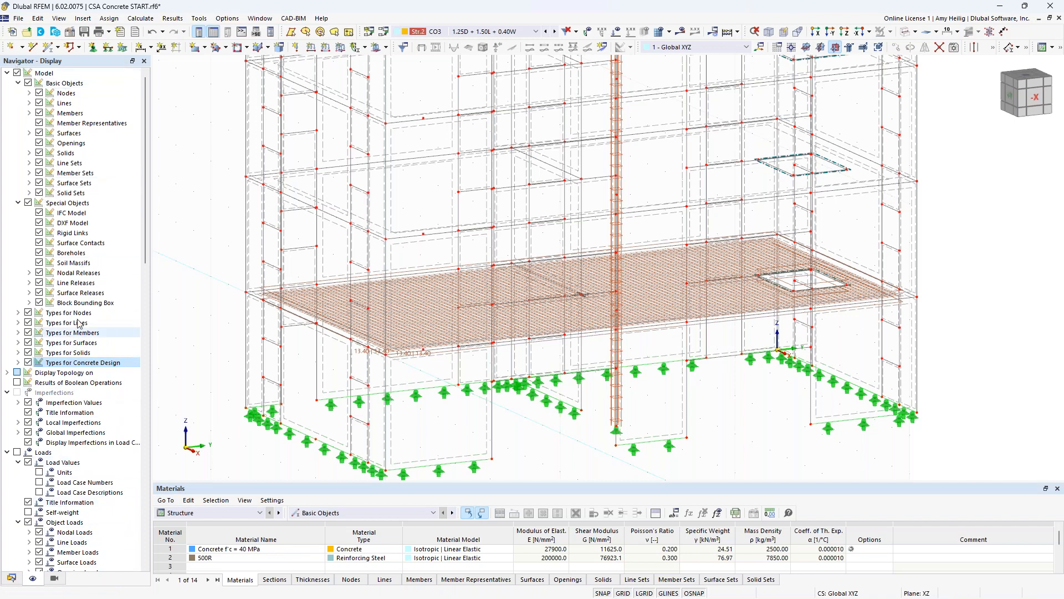
{"action": "left_click", "coordinate": [27, 363]}
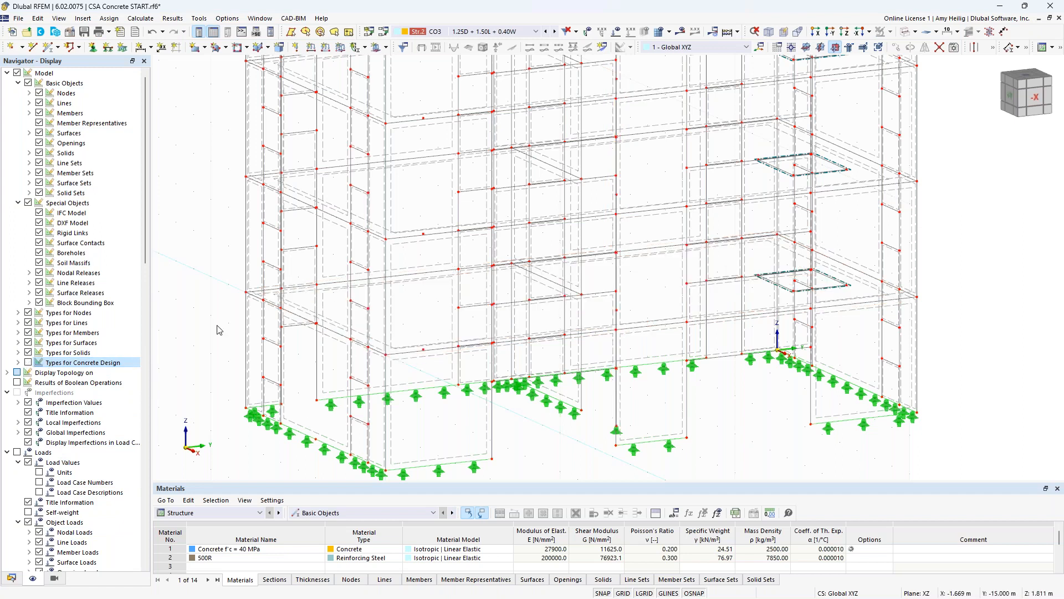
- Isolate the first elevated floor slab by window-selecting its objects in the -X view and showing only them in visibility mode
{"action": "middle_click_drag", "start_coordinate": [571, 362], "coordinate": [583, 349], "text": "ctrl"}
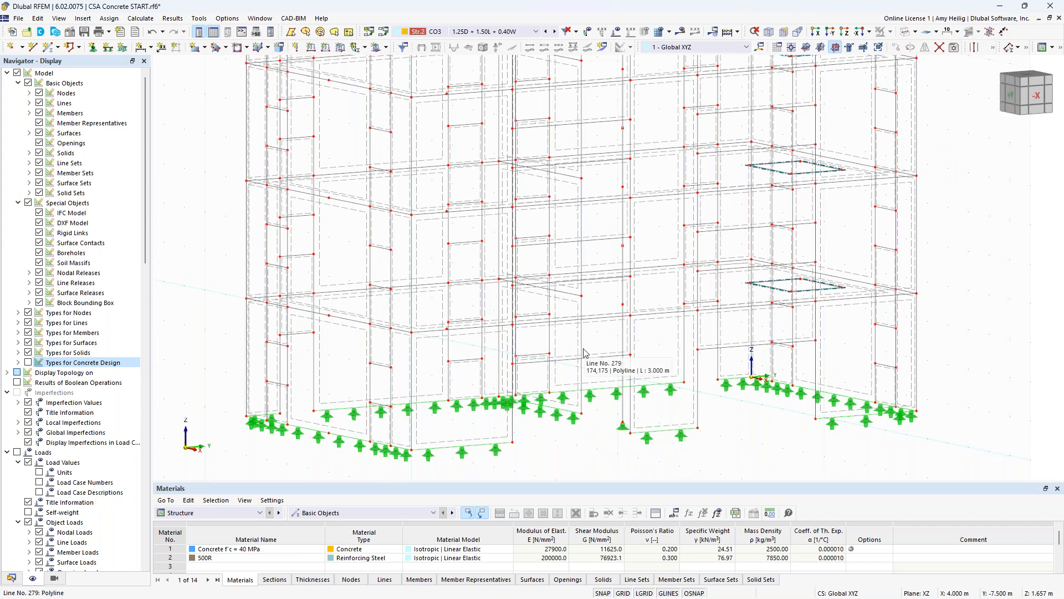
{"action": "middle_click_drag", "start_coordinate": [749, 438], "coordinate": [686, 420], "text": "ctrl"}
{"action": "left_click_drag", "start_coordinate": [260, 291], "coordinate": [904, 316]}
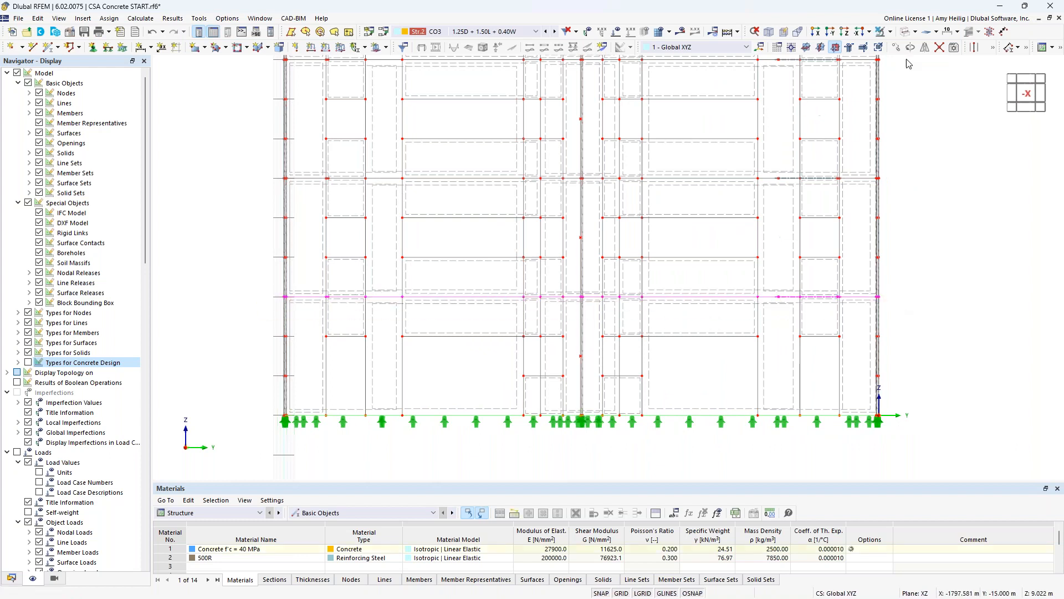
{"action": "left_click", "coordinate": [890, 31]}
{"action": "left_click", "coordinate": [920, 42]}
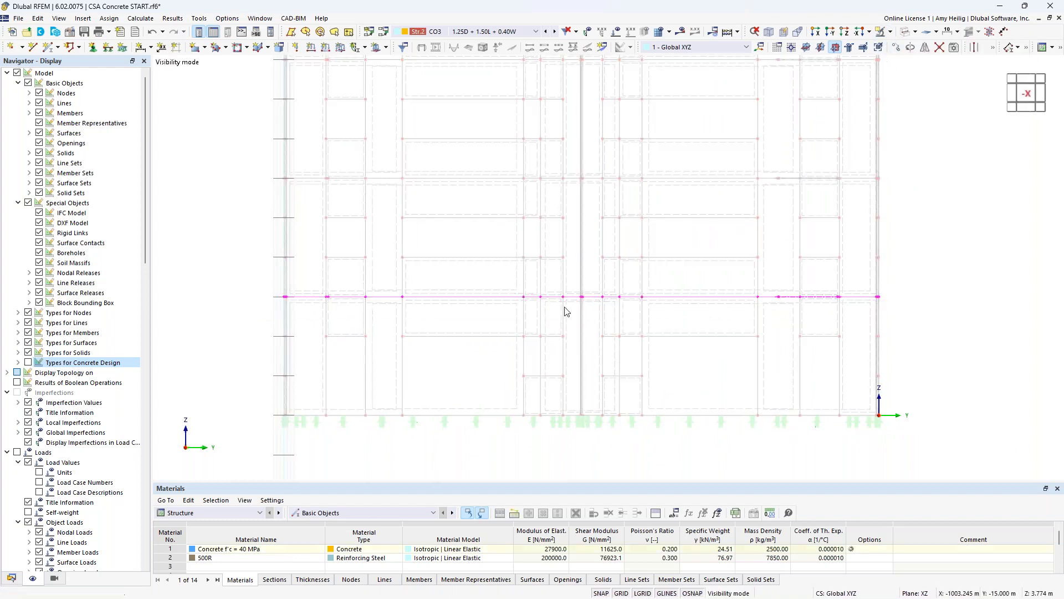
- Select slab nodes 175 and 199, at the interior wall end and the column, and activate punching design for them
{"action": "middle_click_drag", "start_coordinate": [484, 355], "coordinate": [520, 373], "text": "ctrl"}
{"action": "left_click", "coordinate": [626, 593]}
{"action": "left_click", "coordinate": [577, 418]}
{"action": "middle_click_drag", "start_coordinate": [561, 377], "coordinate": [551, 420]}
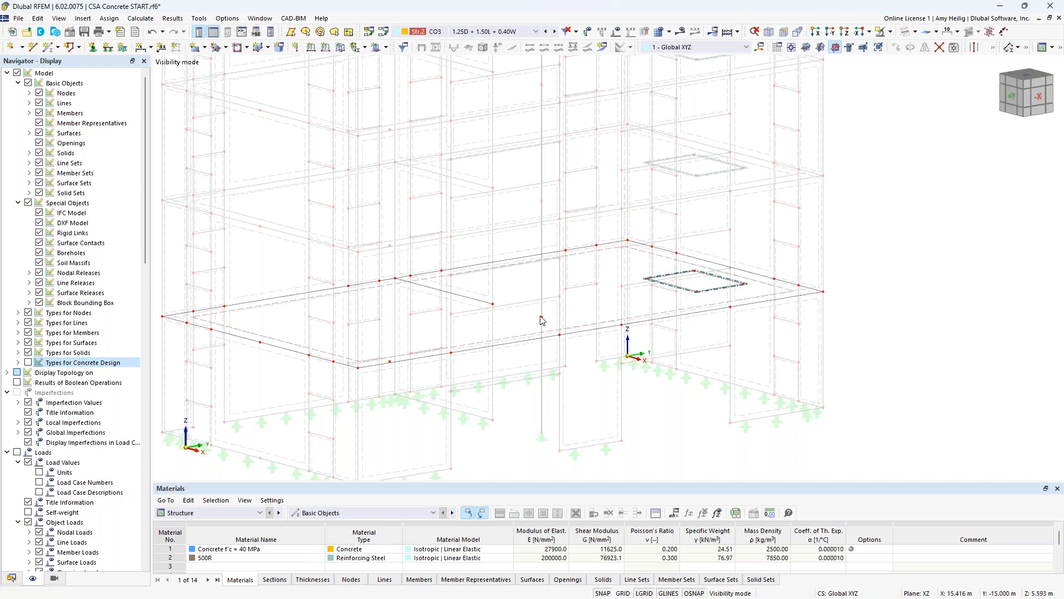
{"action": "mouse_move", "coordinate": [544, 321]}
{"action": "mouse_move", "coordinate": [493, 305]}
{"action": "double_click", "coordinate": [542, 318]}
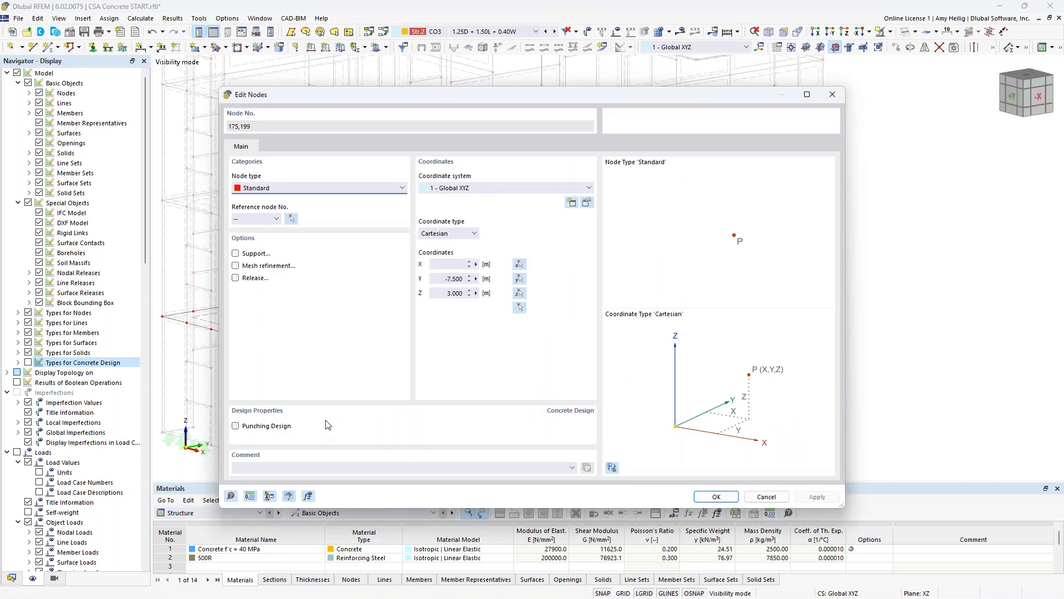
{"action": "left_click", "coordinate": [236, 427]}
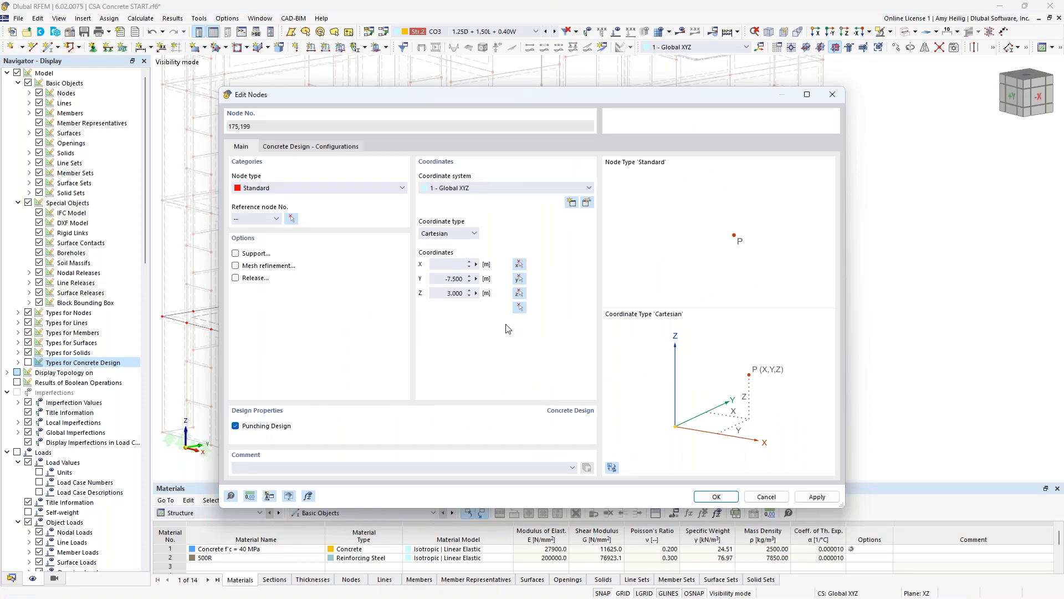
- Review the punching parameters in the nodes' default ultimate configuration without changing them, and accept the node edits
{"action": "left_click", "coordinate": [325, 148]}
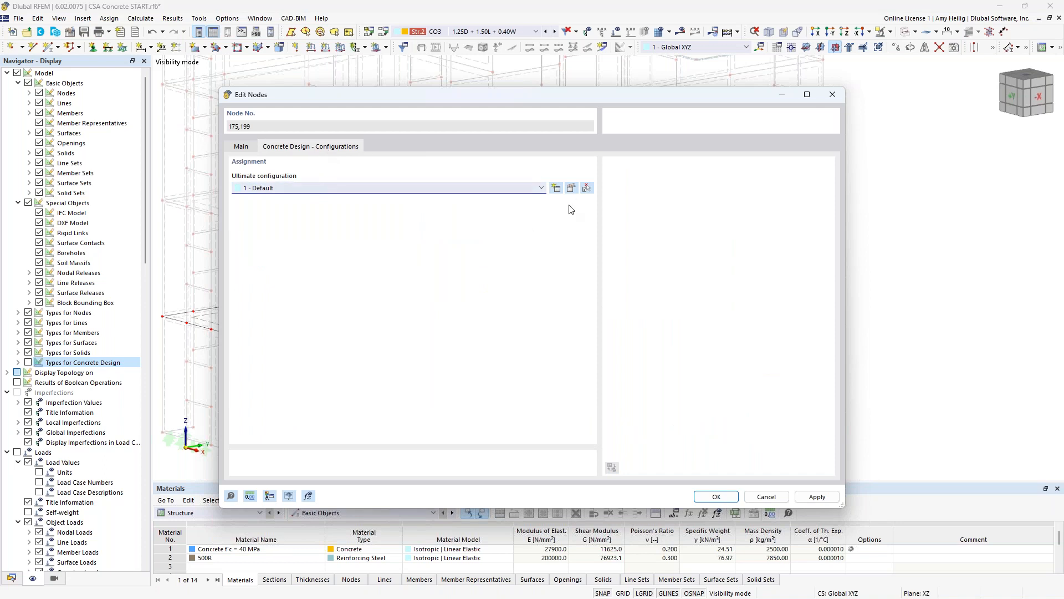
{"action": "left_click", "coordinate": [571, 187]}
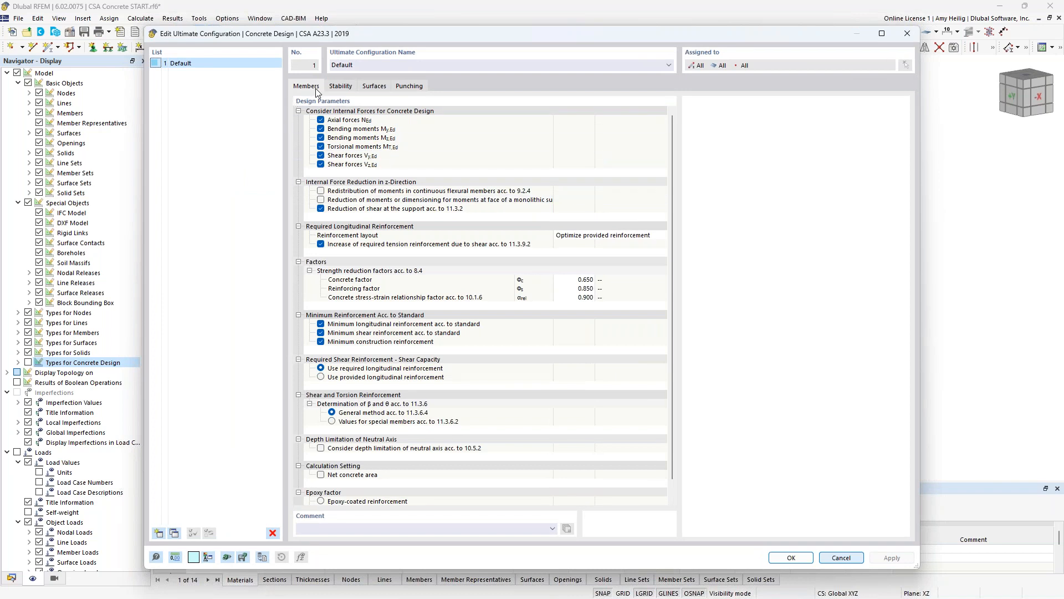
{"action": "left_click", "coordinate": [413, 87]}
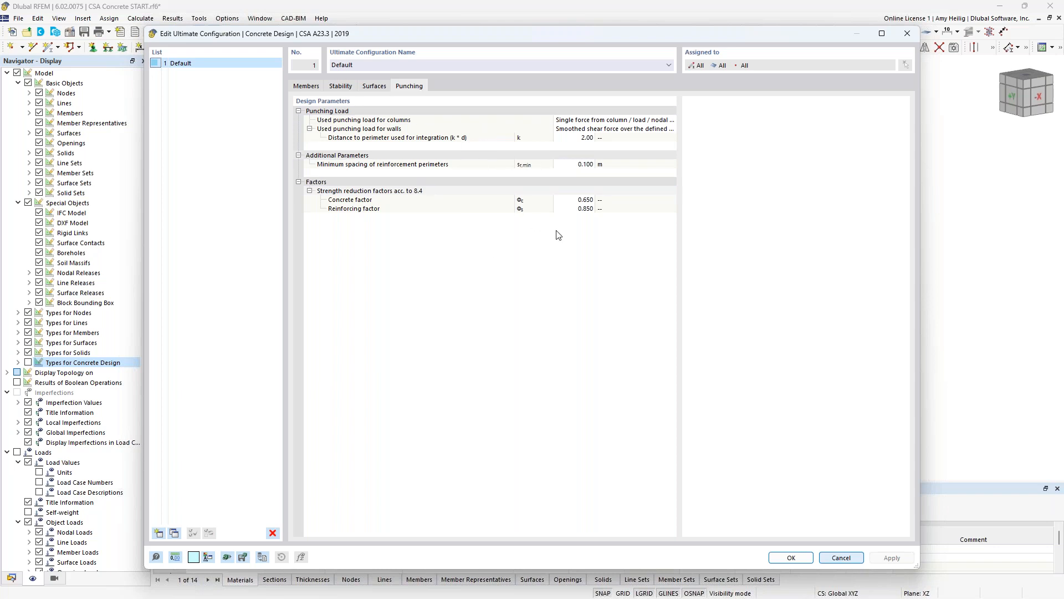
{"action": "left_click", "coordinate": [841, 558]}
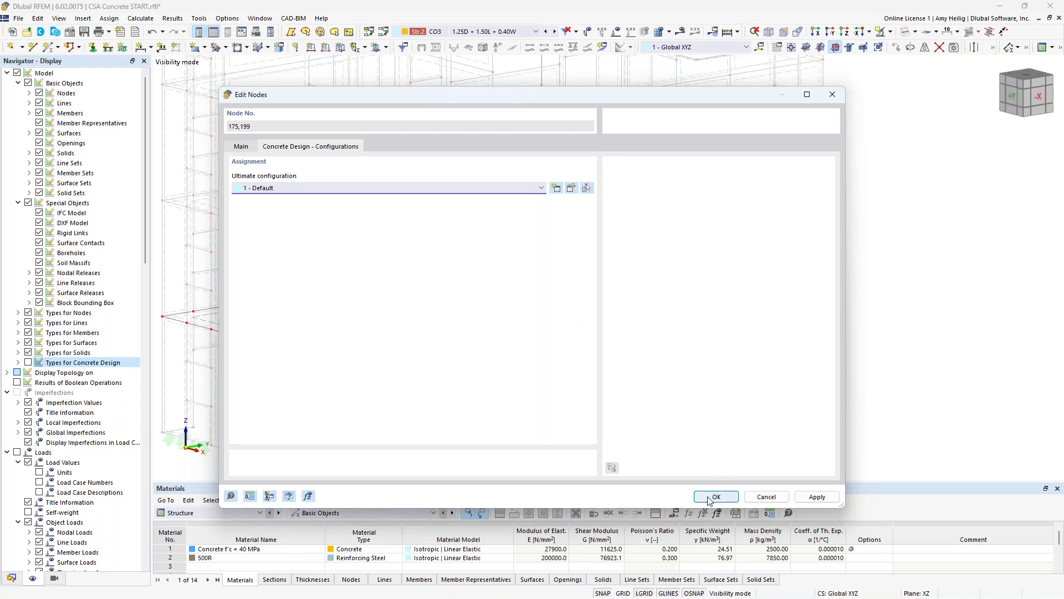
{"action": "left_click", "coordinate": [248, 147]}
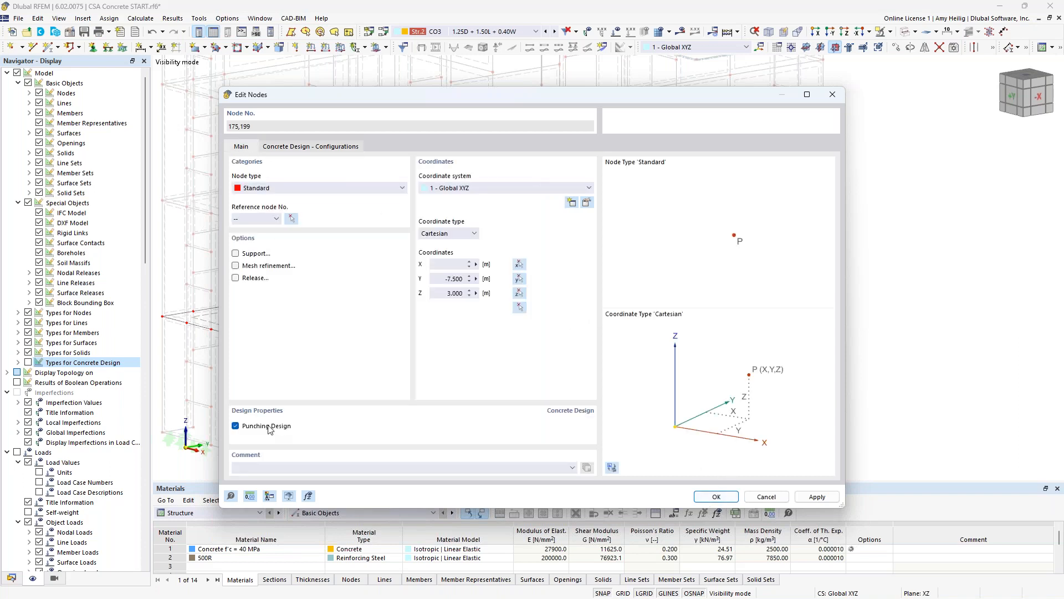
{"action": "left_click", "coordinate": [717, 498]}
- Enlarge the table area and leave visibility mode to display the whole building
{"action": "left_click_drag", "start_coordinate": [627, 482], "coordinate": [637, 430]}
{"action": "scroll", "coordinate": [641, 323], "scroll_direction": "down", "scroll_amount": 3}
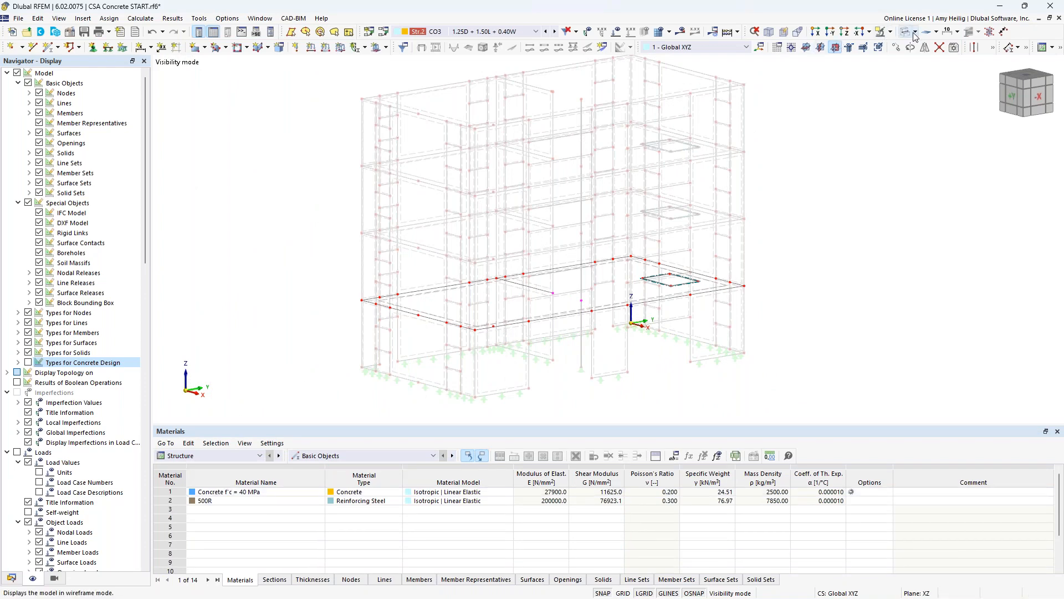
{"action": "left_click", "coordinate": [891, 32]}
{"action": "left_click", "coordinate": [909, 103]}
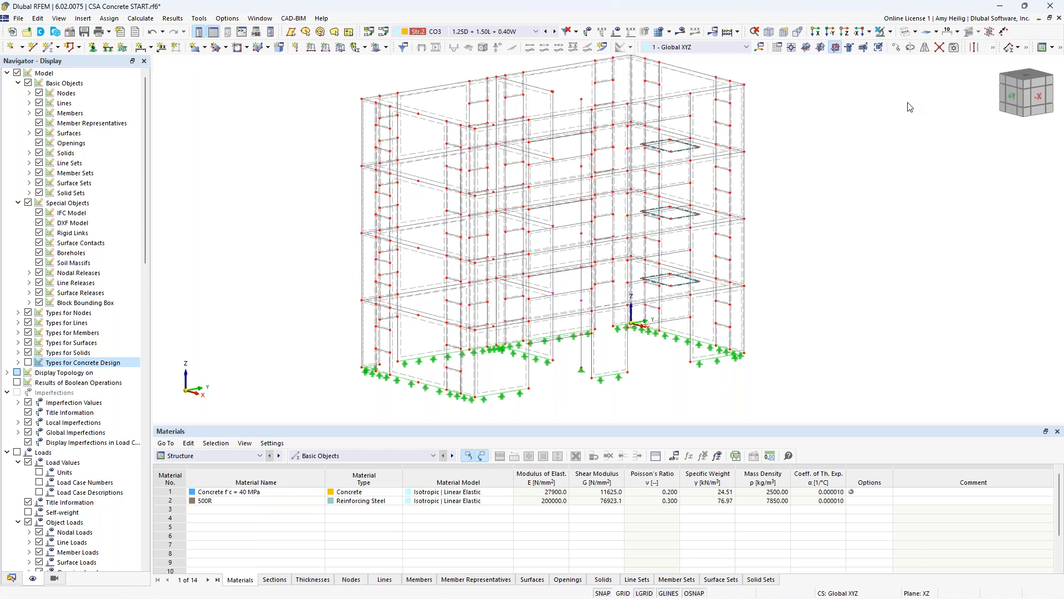
- Show the design situations in the Concrete Design input tables and enlarge the table area further
{"action": "left_click", "coordinate": [244, 456]}
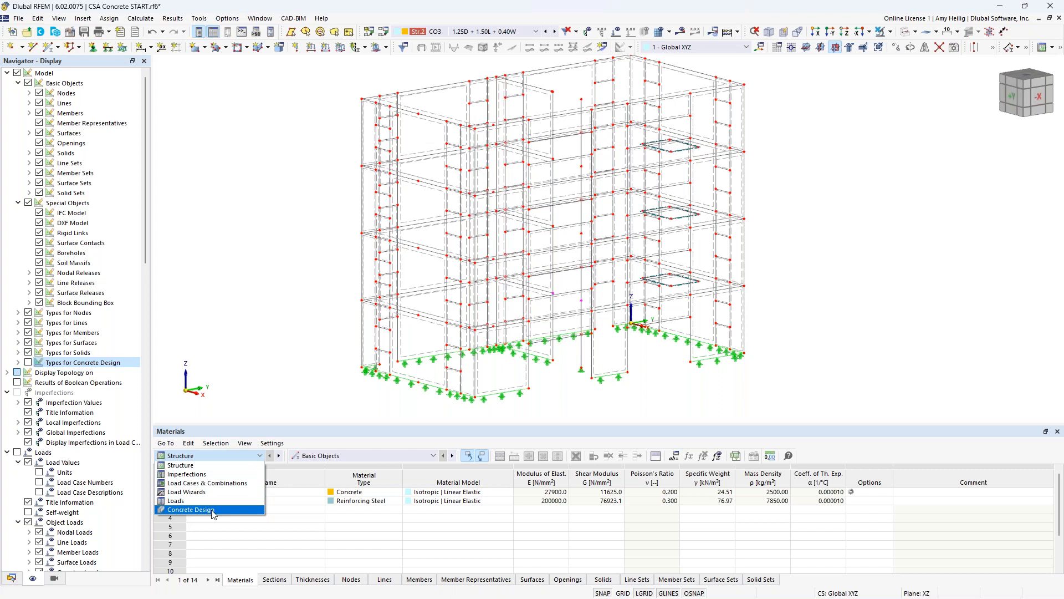
{"action": "left_click", "coordinate": [213, 510]}
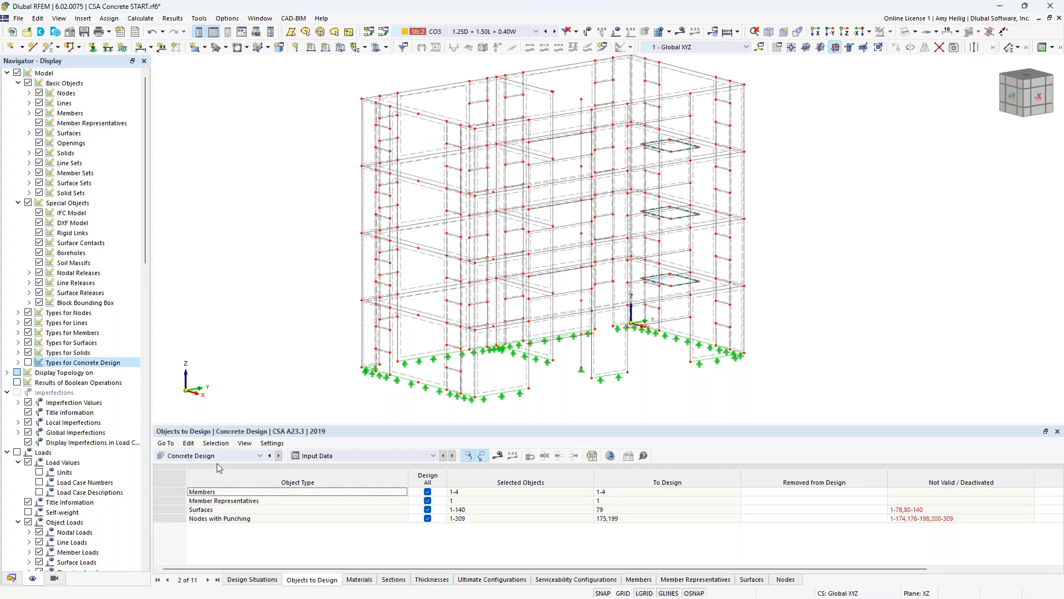
{"action": "left_click", "coordinate": [261, 580]}
{"action": "left_click_drag", "start_coordinate": [377, 425], "coordinate": [377, 397]}
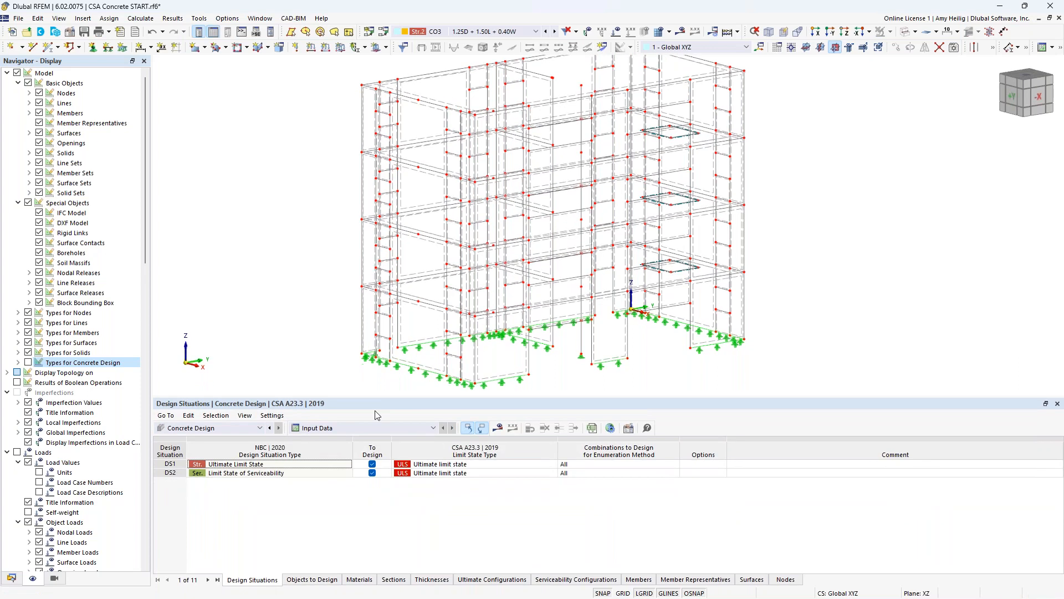
- Keep Ultimate limit state as the CSA A23.3 limit state type for design situation DS1
{"action": "left_click", "coordinate": [276, 467]}
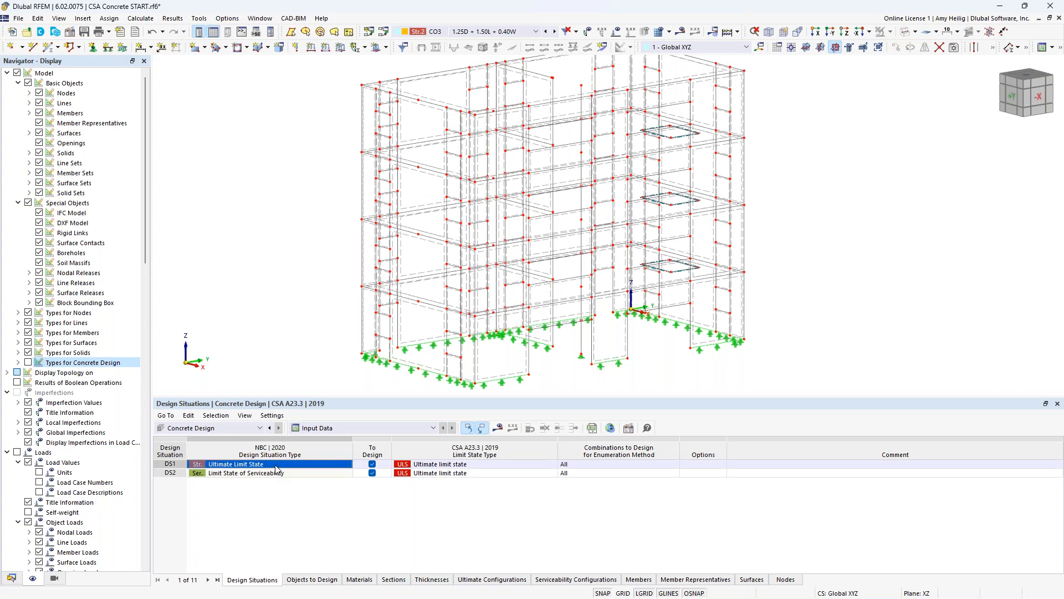
{"action": "left_click", "coordinate": [475, 464]}
{"action": "left_click", "coordinate": [553, 464]}
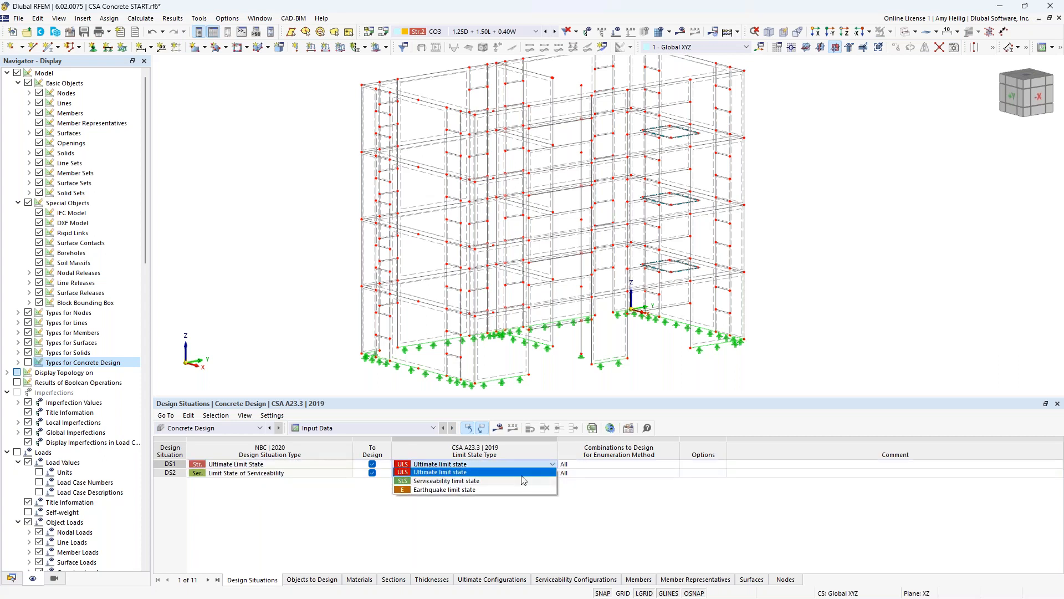
{"action": "left_click", "coordinate": [467, 473]}
- Assign the Serviceability limit state type to design situation DS2 and check the other available limit state types
{"action": "left_click", "coordinate": [310, 474]}
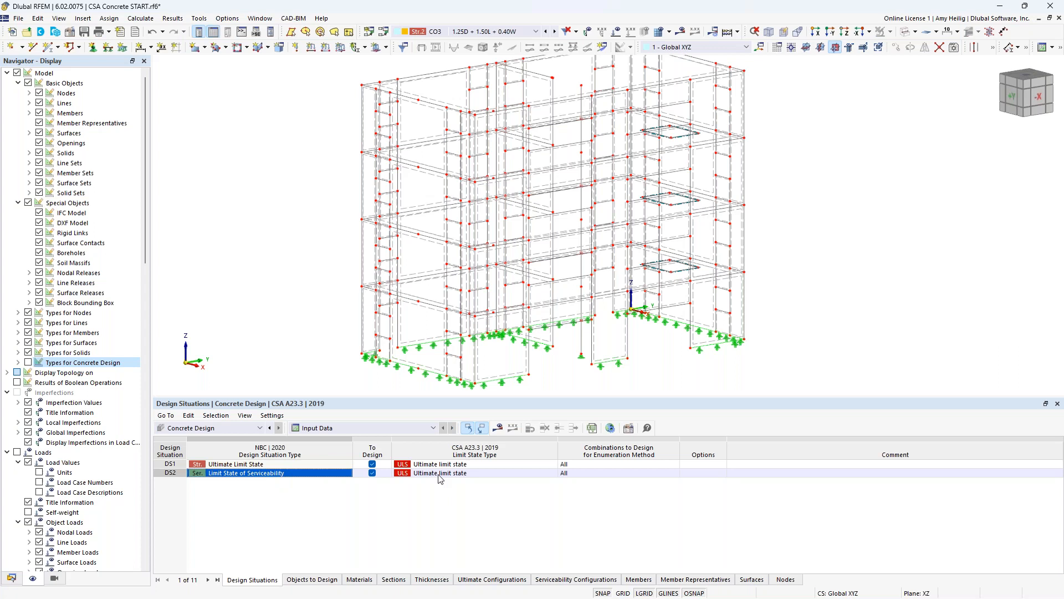
{"action": "left_click", "coordinate": [469, 474]}
{"action": "left_click", "coordinate": [553, 475]}
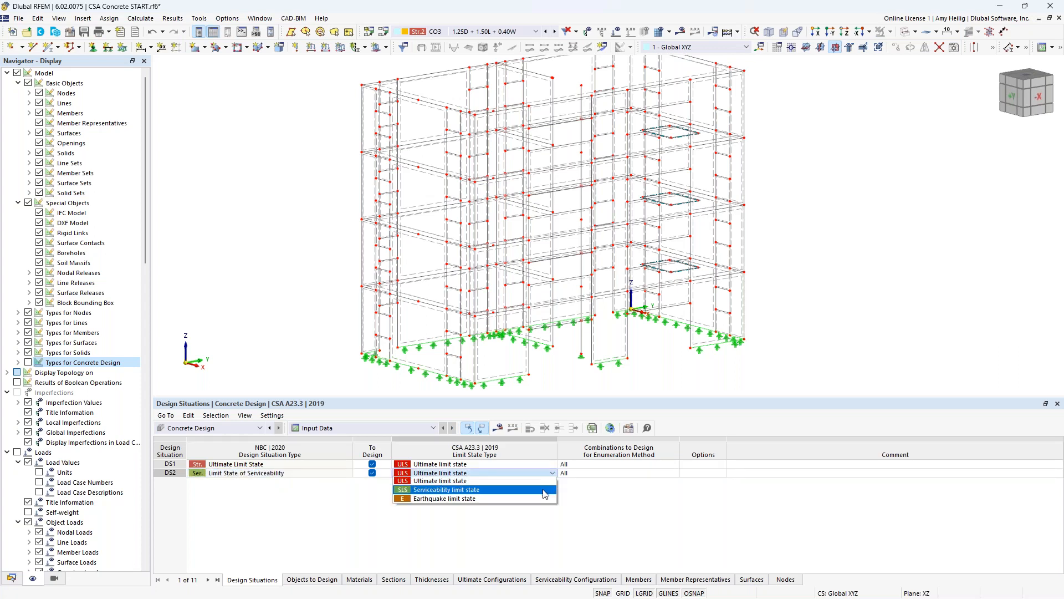
{"action": "left_click", "coordinate": [545, 494]}
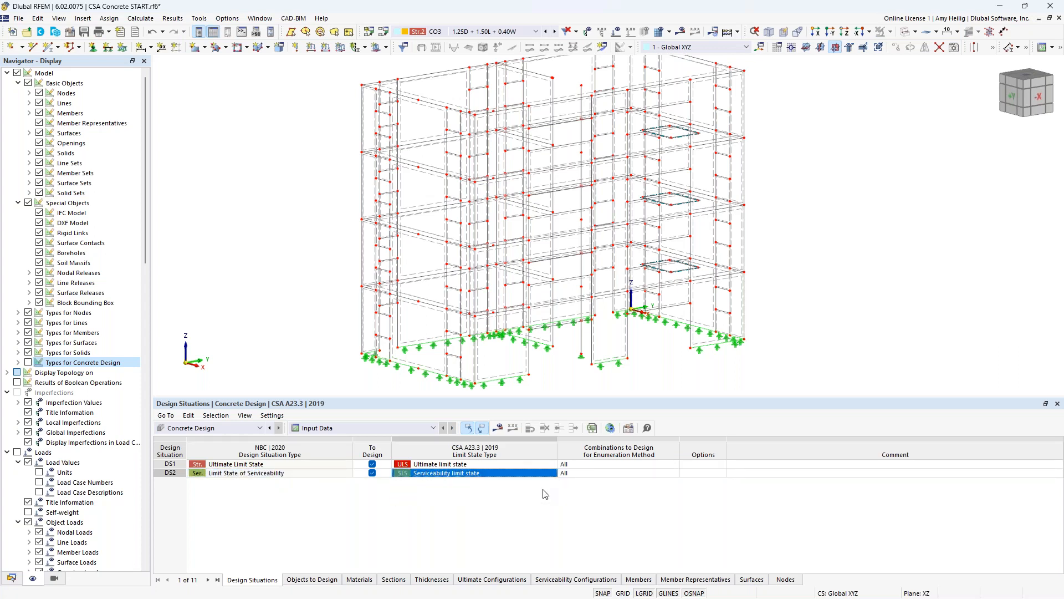
{"action": "left_click", "coordinate": [552, 475]}
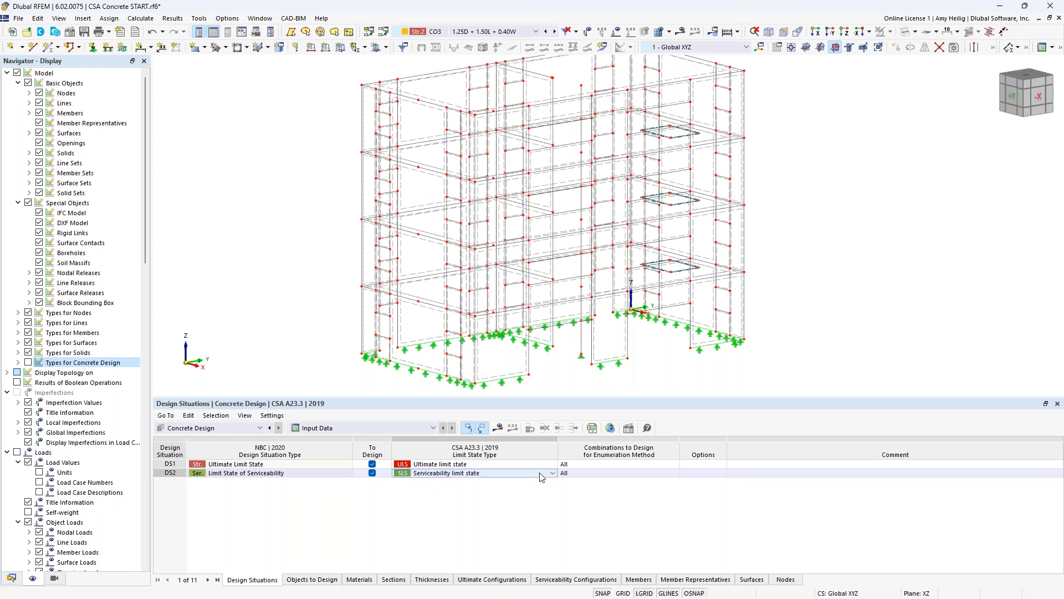
{"action": "left_click", "coordinate": [552, 475]}
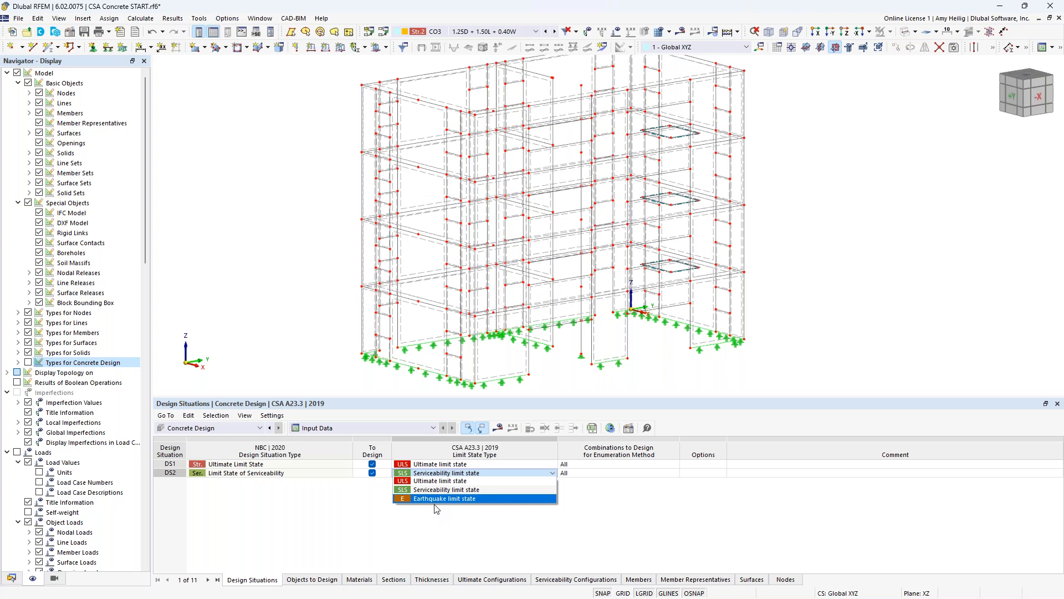
{"action": "left_click", "coordinate": [442, 538]}
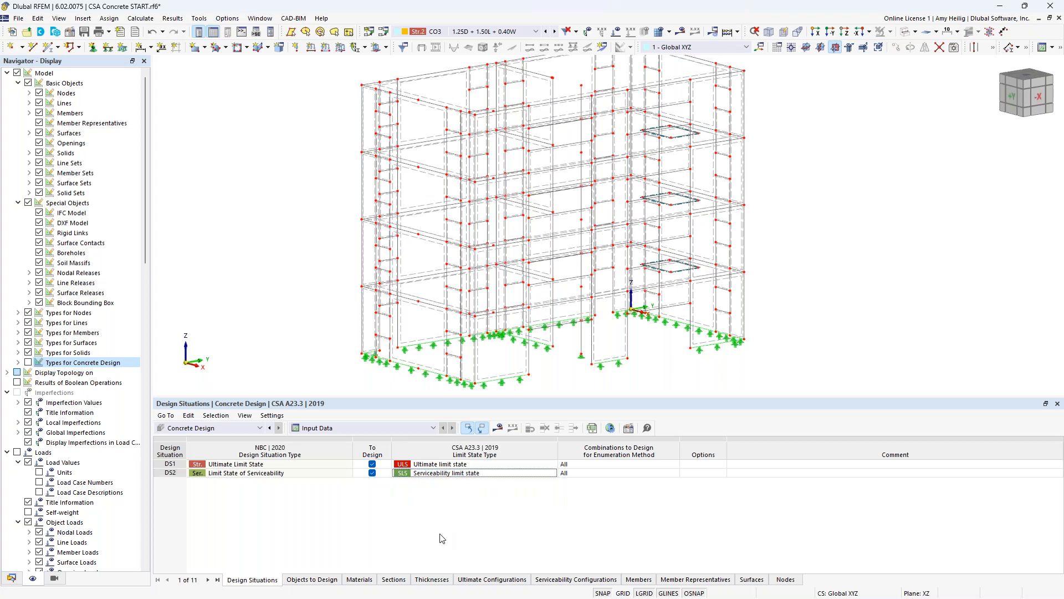
- Deactivate designing all objects for members, member representatives, surfaces and nodes with punching
{"action": "left_click", "coordinate": [312, 579]}
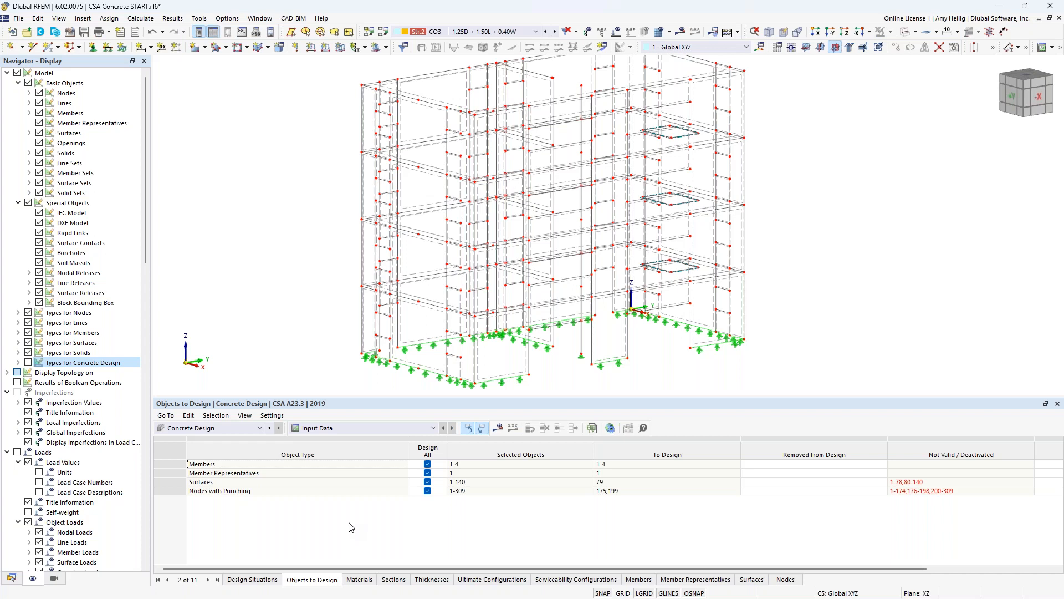
{"action": "left_click", "coordinate": [428, 464]}
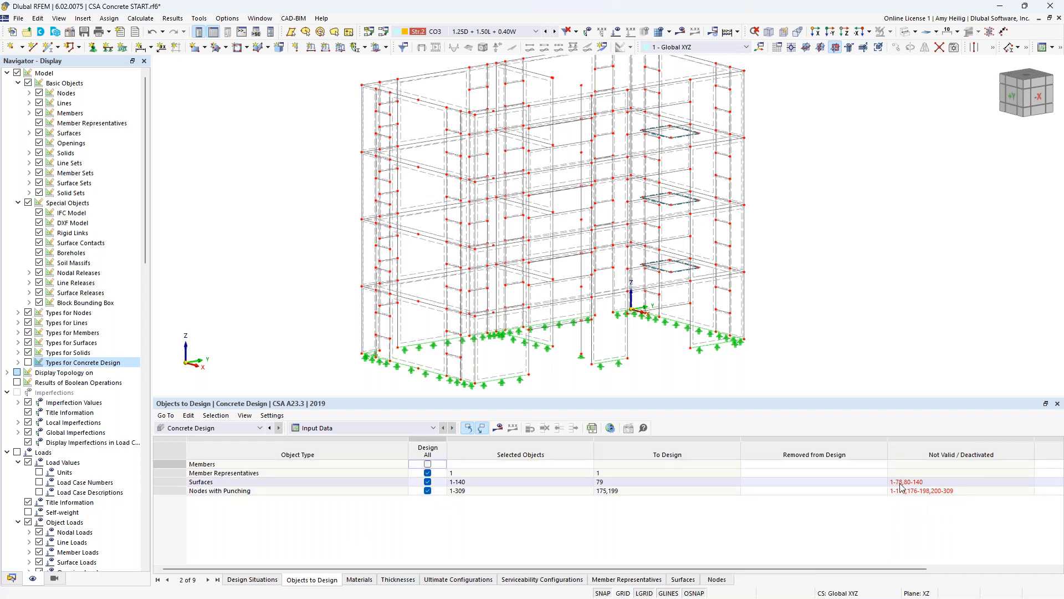
{"action": "left_click", "coordinate": [430, 474]}
{"action": "left_click", "coordinate": [429, 474]}
{"action": "left_click", "coordinate": [427, 482]}
{"action": "left_click", "coordinate": [427, 481]}
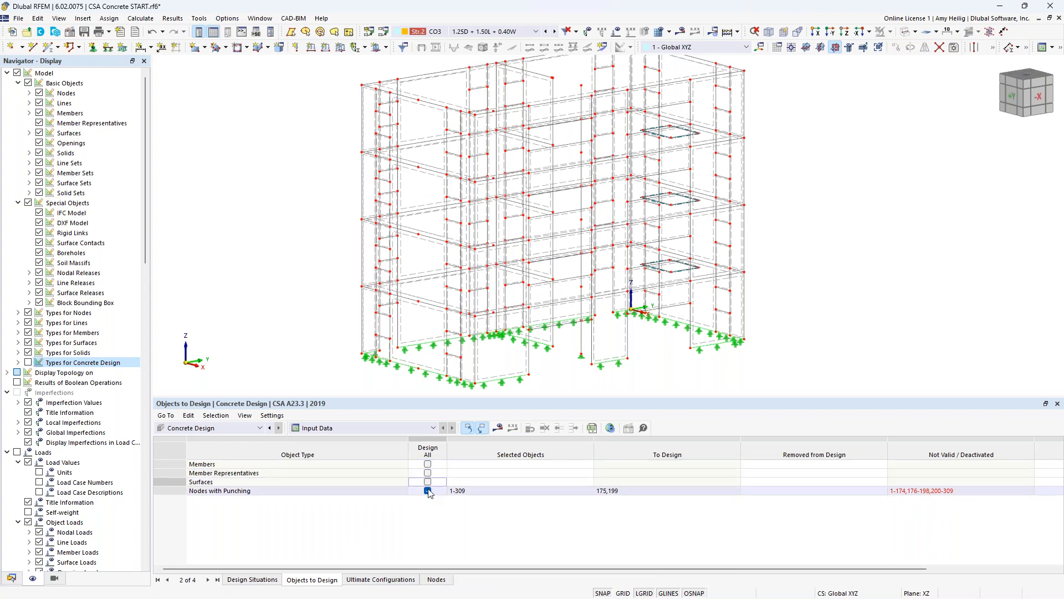
{"action": "left_click", "coordinate": [427, 491]}
{"action": "left_click", "coordinate": [427, 491]}
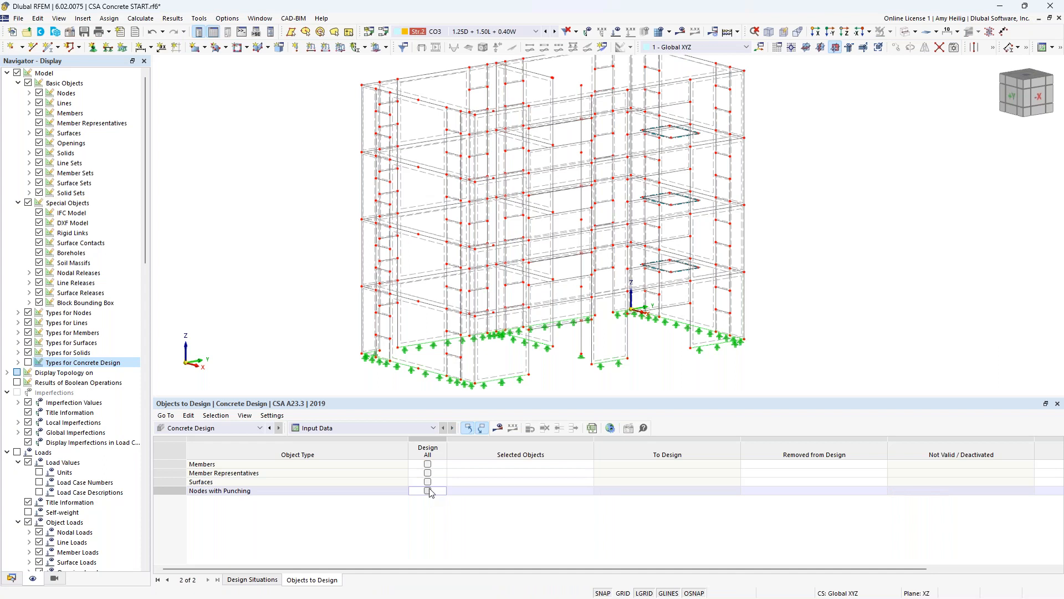
- Render the model as transparent solids and graphically assign the four stacked column members 1-4 as members to design
{"action": "left_click", "coordinate": [511, 464]}
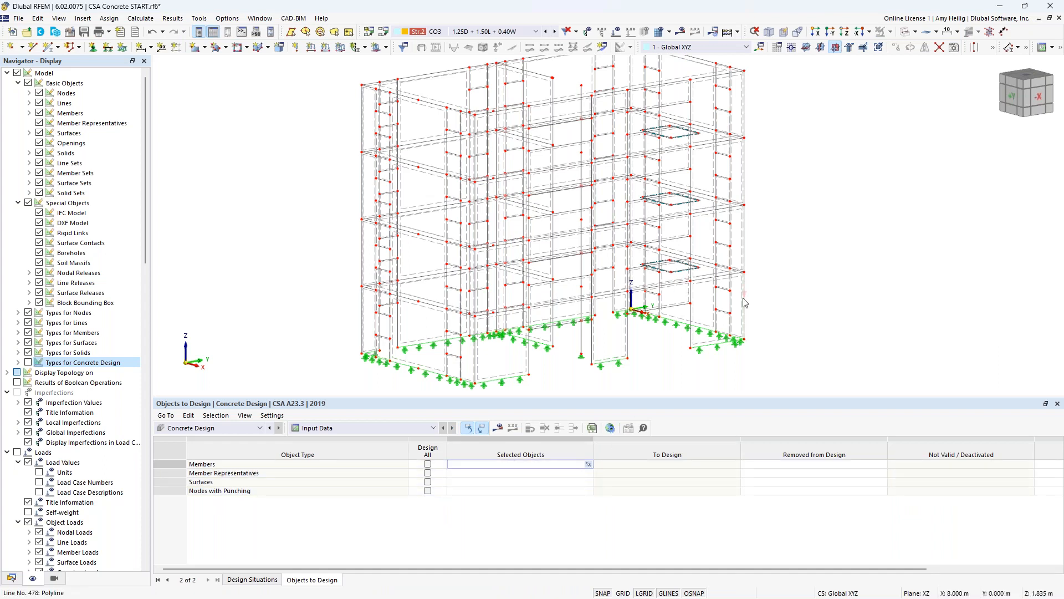
{"action": "left_click", "coordinate": [907, 31]}
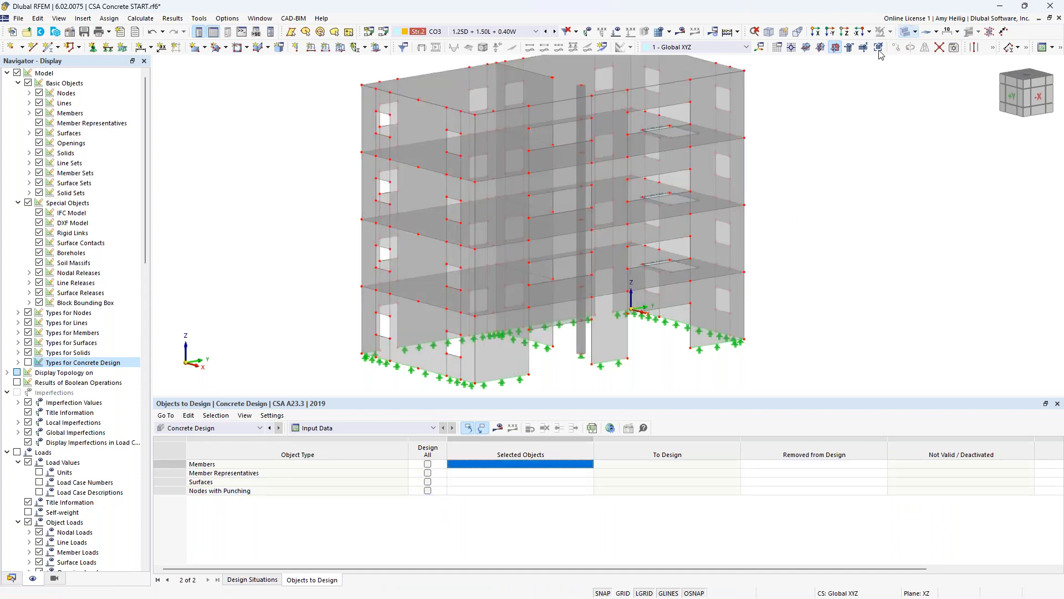
{"action": "left_click", "coordinate": [528, 465]}
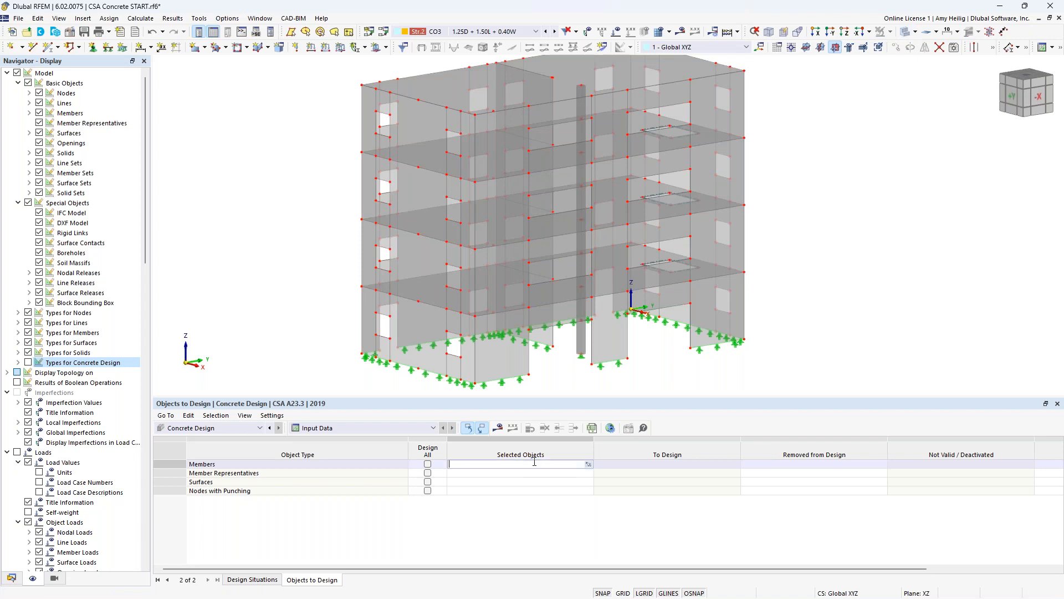
{"action": "left_click", "coordinate": [588, 464]}
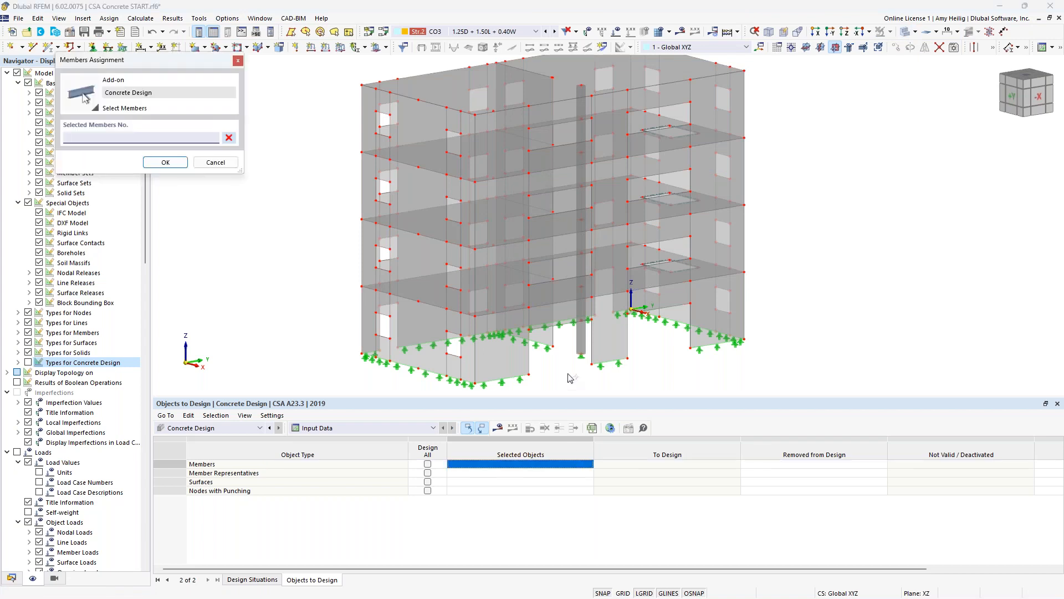
{"action": "left_click", "coordinate": [584, 343]}
{"action": "left_click", "coordinate": [582, 256]}
{"action": "left_click", "coordinate": [581, 206]}
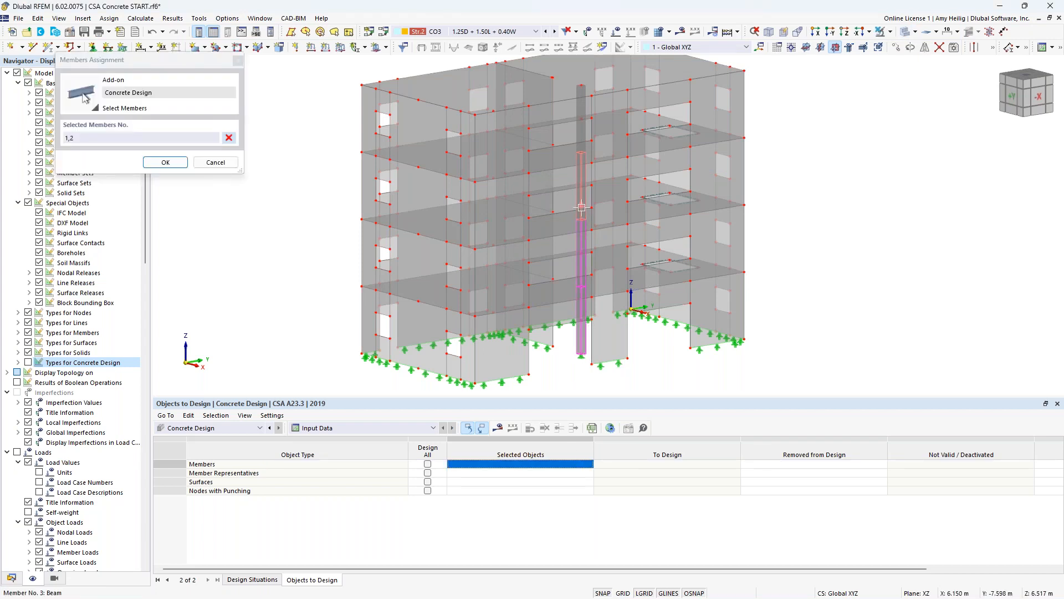
{"action": "left_click", "coordinate": [580, 132]}
{"action": "left_click", "coordinate": [165, 162]}
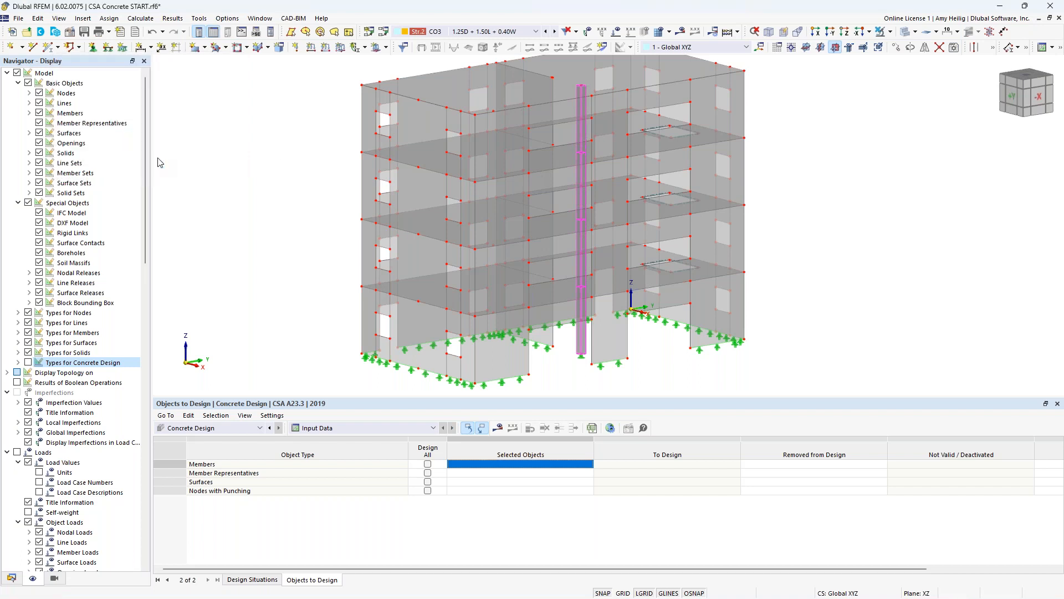
- Assign member representative 1 and, by graphical selection, the lowest elevated floor slab, surface 79, as objects to design
{"action": "left_click", "coordinate": [495, 475]}
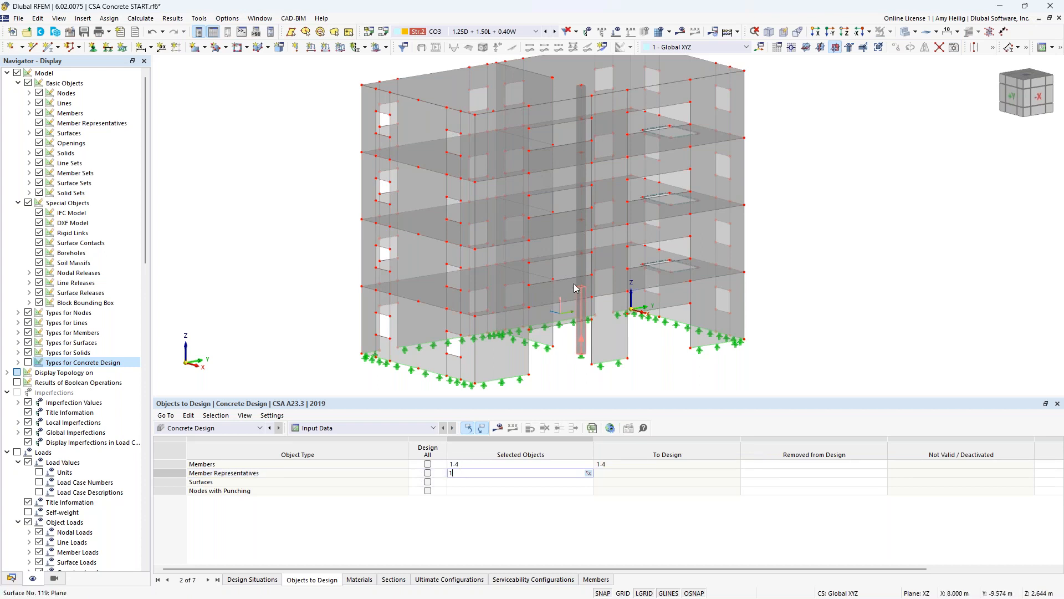
{"action": "left_click", "coordinate": [469, 483]}
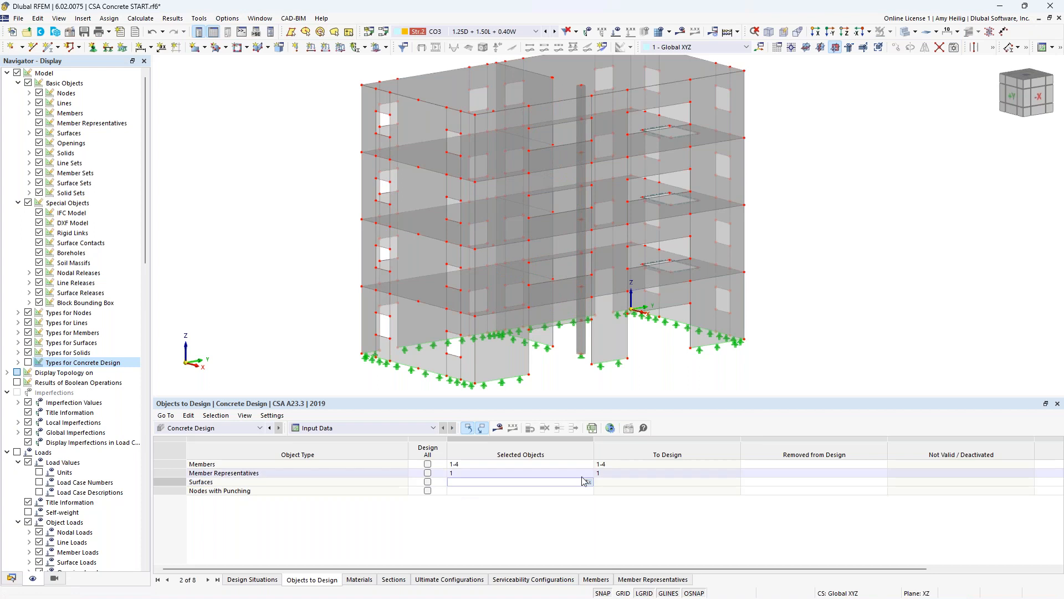
{"action": "left_click", "coordinate": [589, 482]}
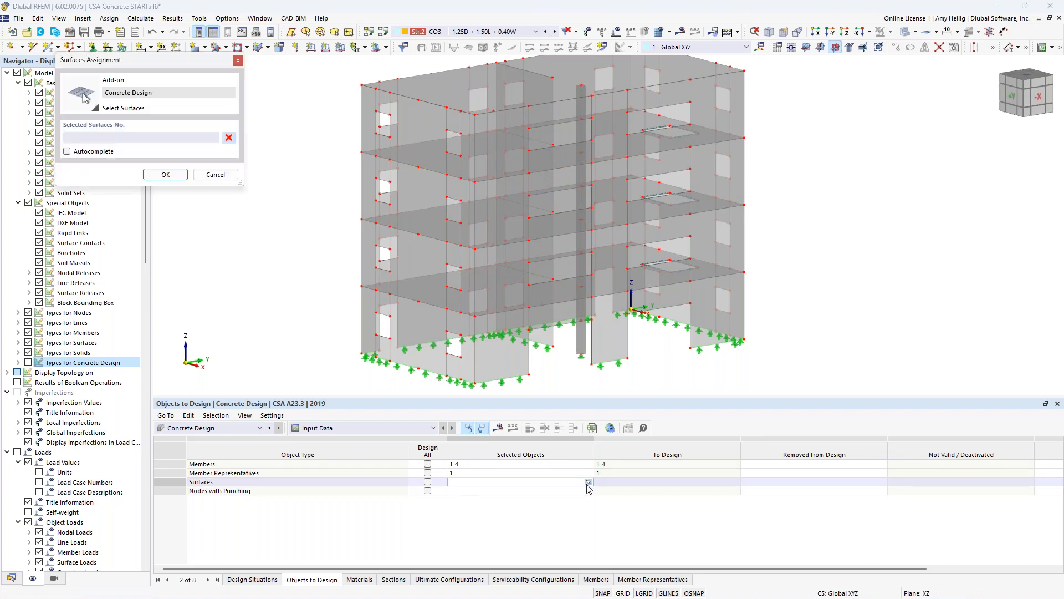
{"action": "left_click", "coordinate": [646, 258]}
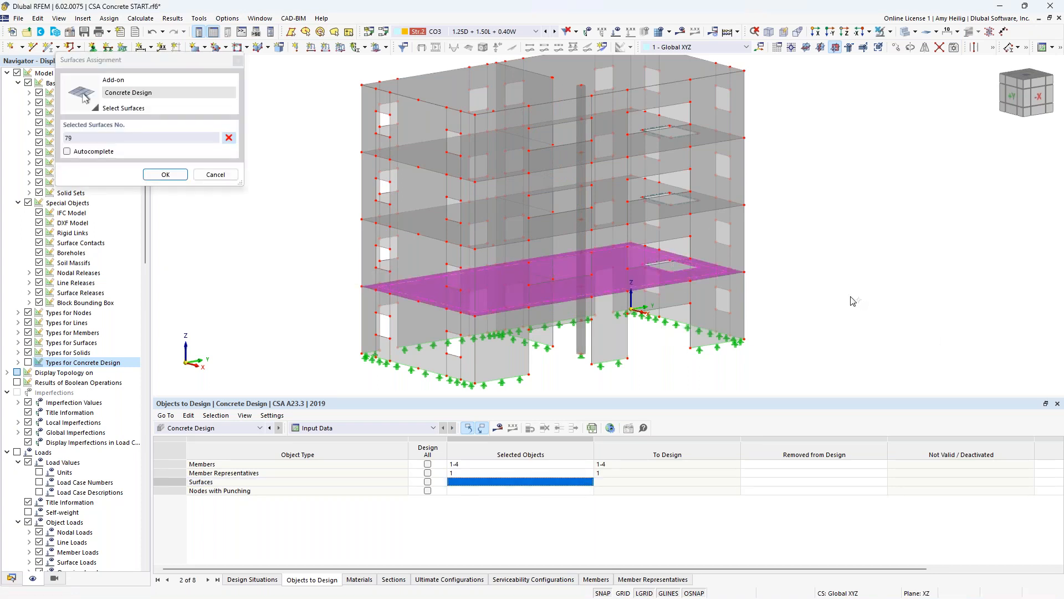
{"action": "left_click", "coordinate": [165, 175]}
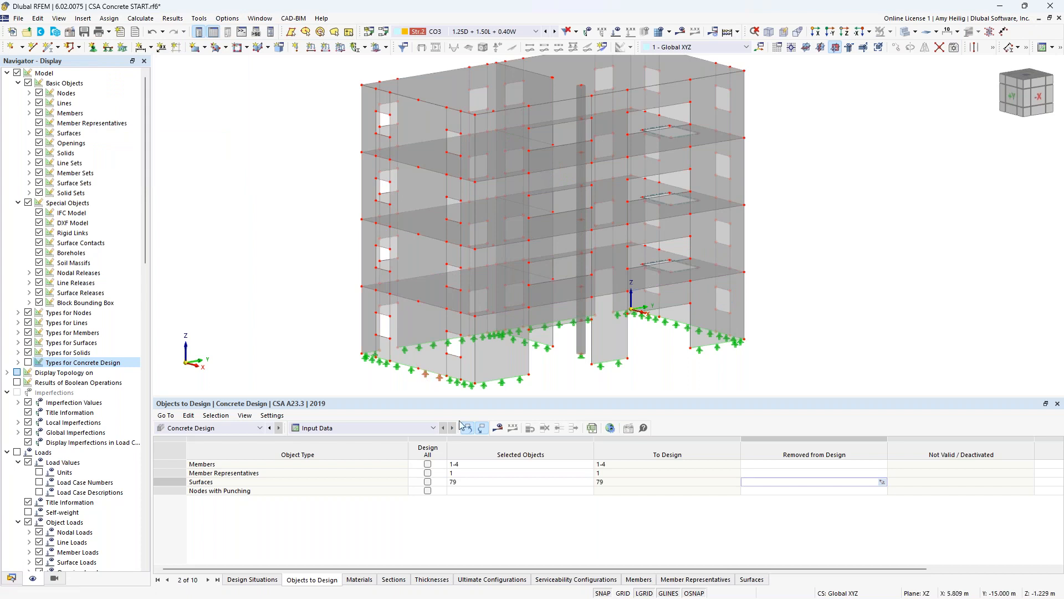
- Graphically assign the column node and the wall-end node at the lowest elevated slab, 175 and 199, as nodes with punching to design
{"action": "left_click", "coordinate": [499, 490]}
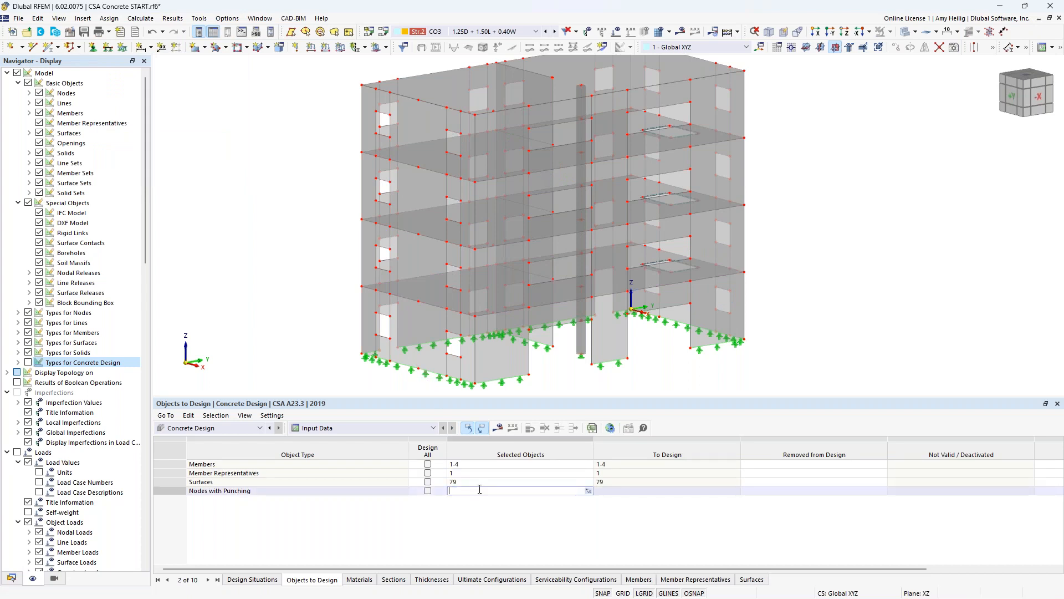
{"action": "left_click", "coordinate": [589, 490]}
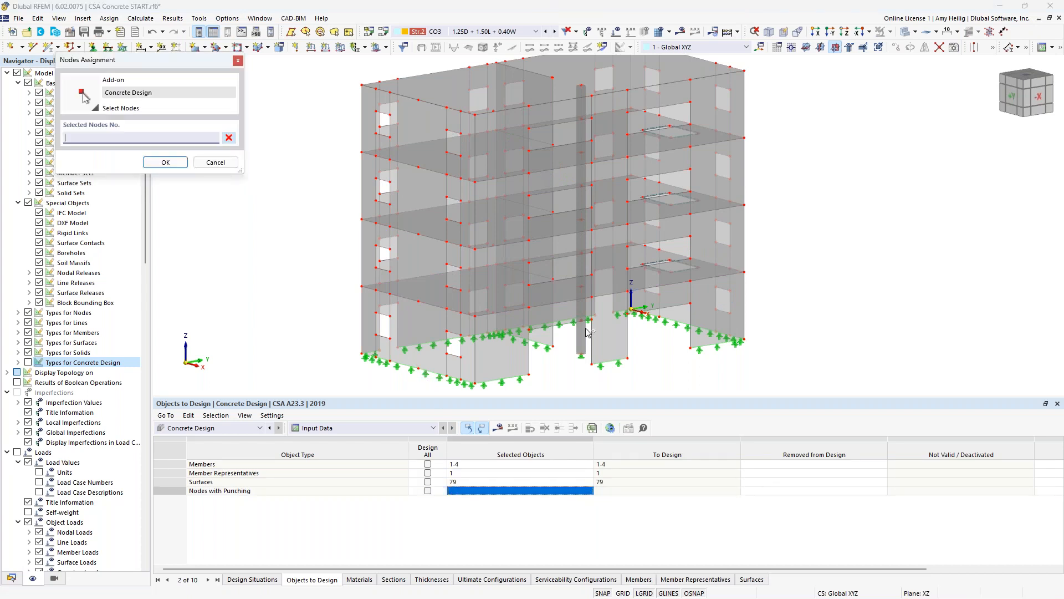
{"action": "left_click", "coordinate": [581, 288]}
{"action": "left_click", "coordinate": [551, 278]}
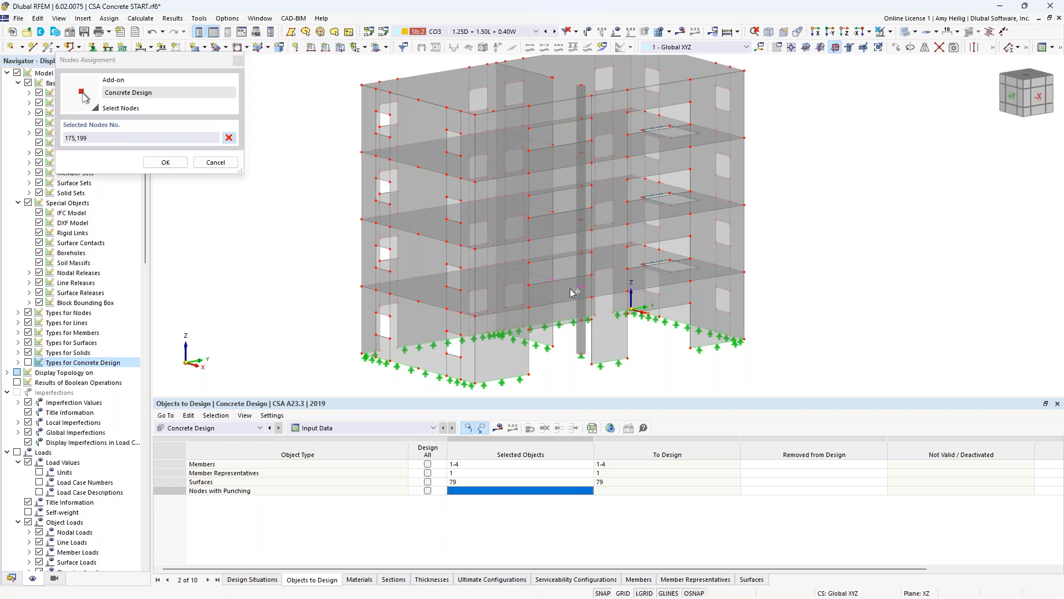
{"action": "left_click", "coordinate": [165, 163]}
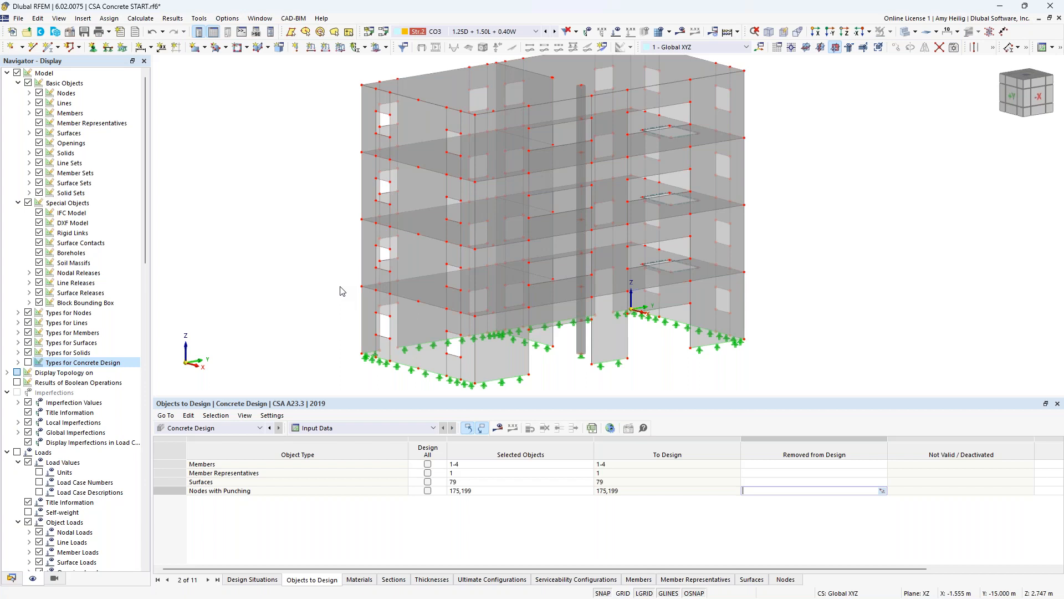
- Run the Concrete Design calculation and switch the displayed results to the Static Analysis global deformations
{"action": "left_click", "coordinate": [498, 428]}
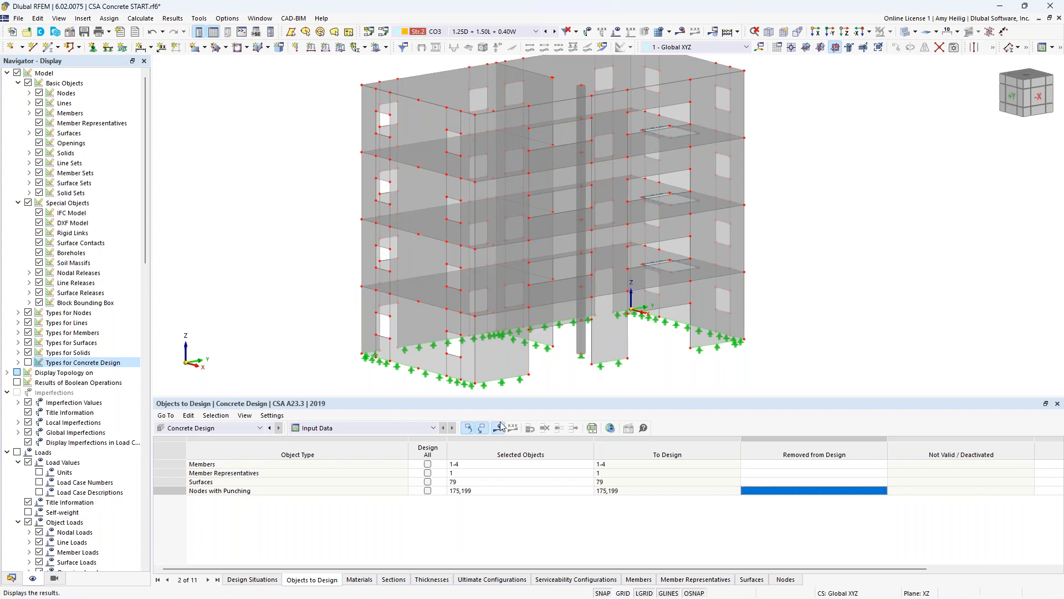
{"action": "left_click", "coordinate": [574, 355]}
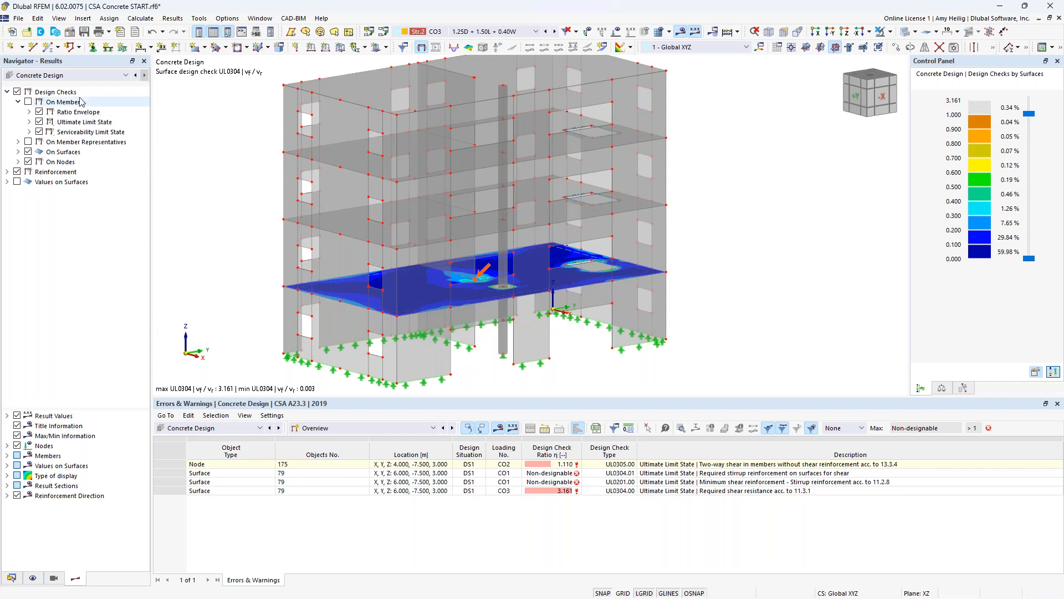
{"action": "left_click", "coordinate": [76, 76]}
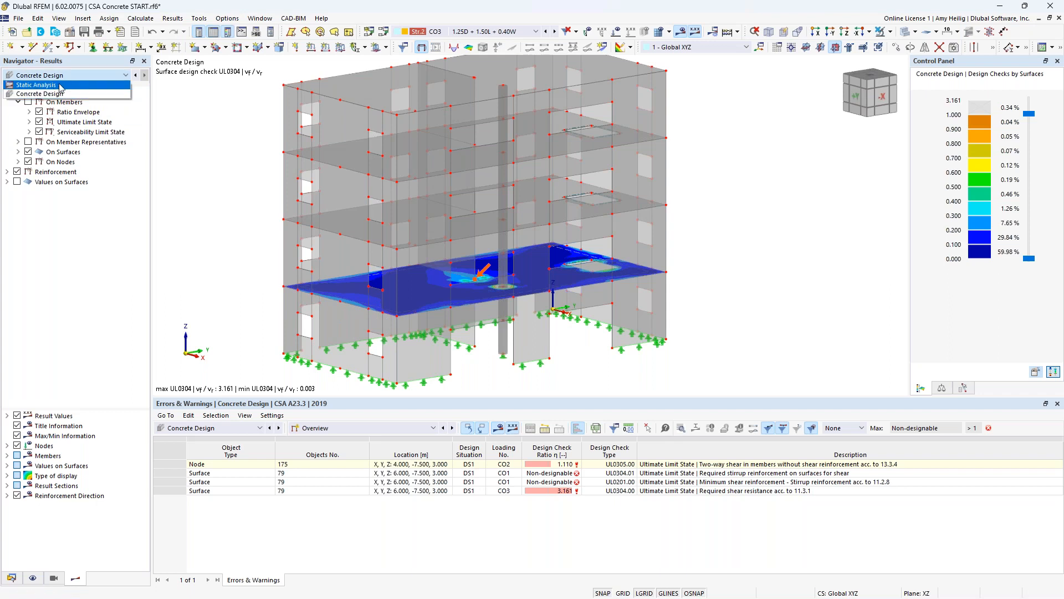
{"action": "left_click", "coordinate": [61, 86]}
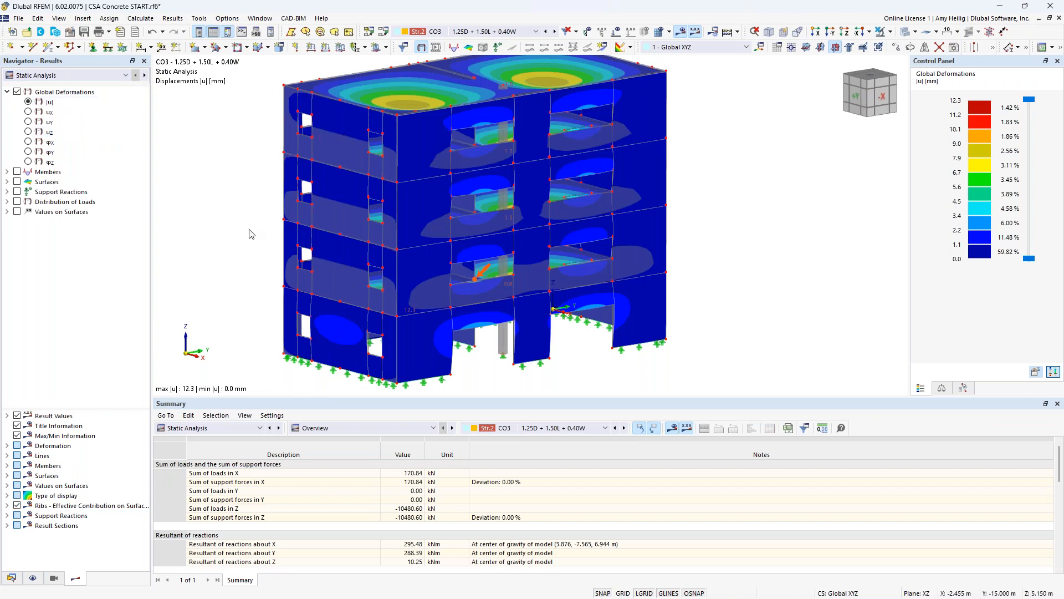
{"action": "scroll", "coordinate": [249, 231], "scroll_direction": "down", "scroll_amount": 2}
{"action": "middle_click_drag", "start_coordinate": [249, 231], "coordinate": [353, 257]}
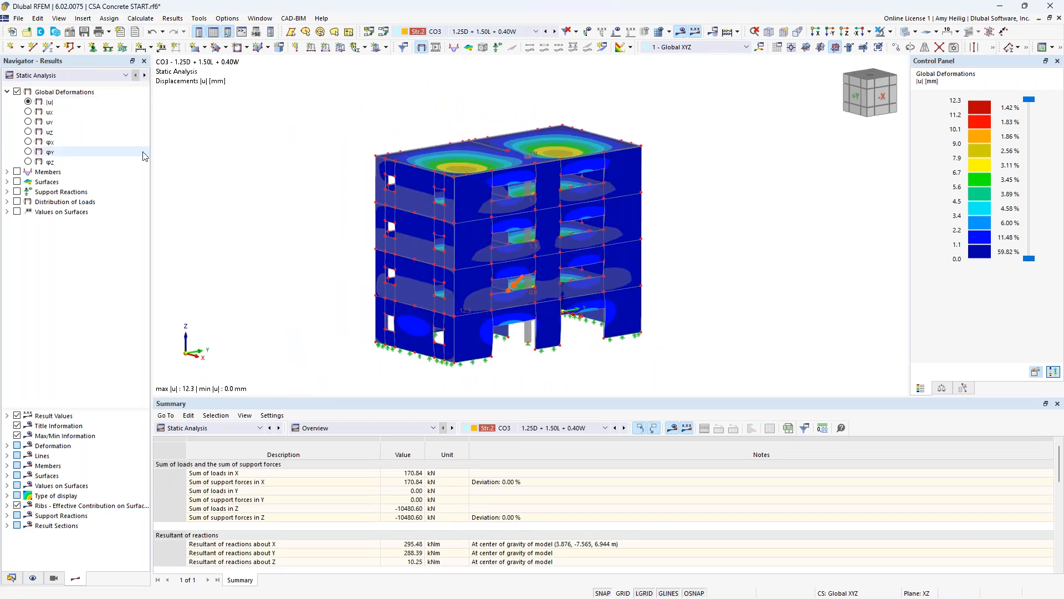
- Compare the global deformations of load combinations CO1 through CO3, ending on CO3
{"action": "left_click", "coordinate": [482, 32]}
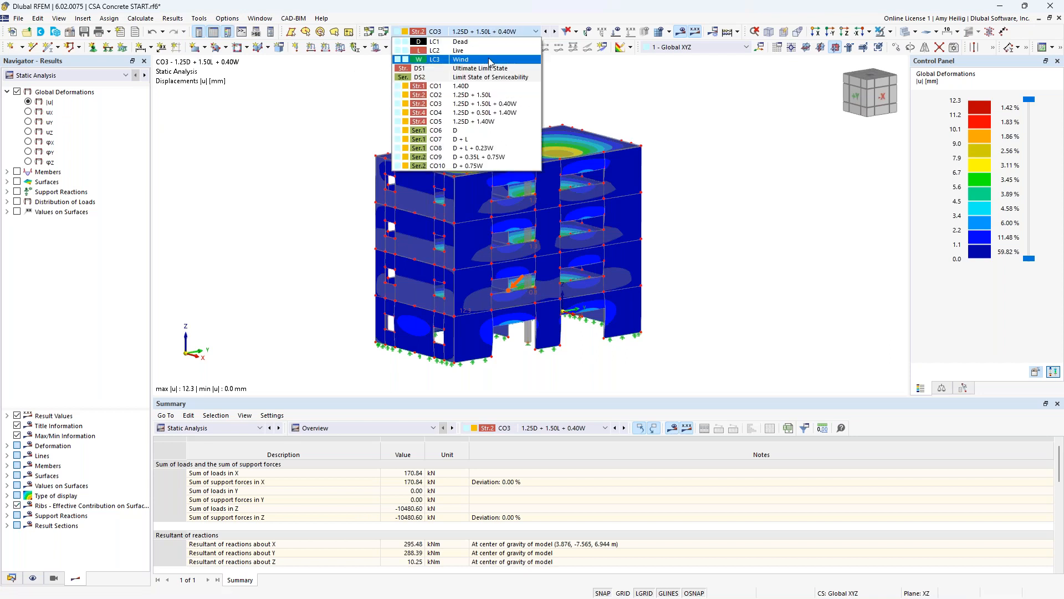
{"action": "left_click", "coordinate": [491, 87]}
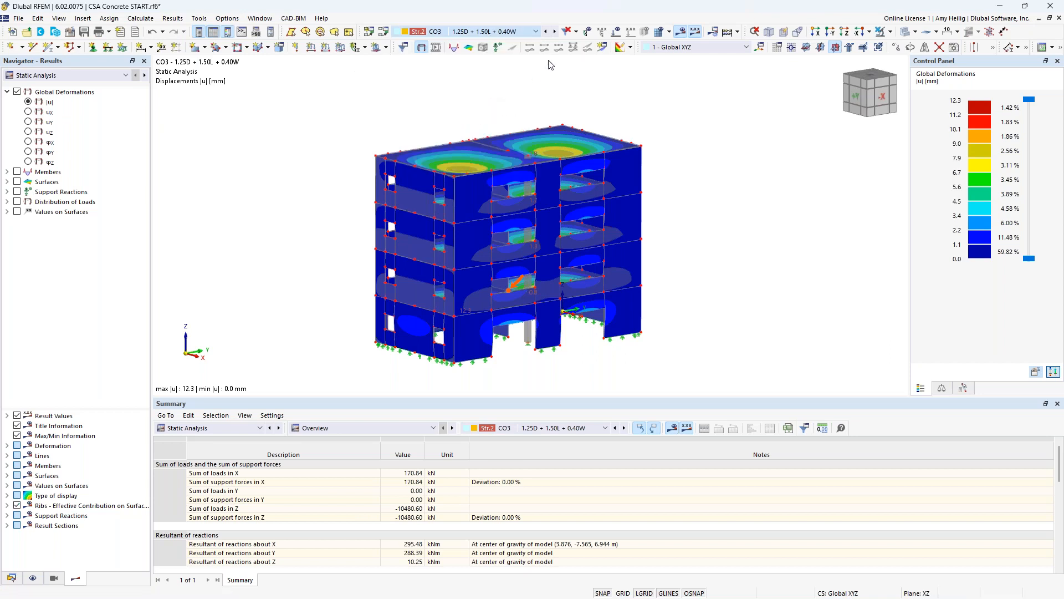
{"action": "left_click", "coordinate": [556, 32]}
{"action": "left_click", "coordinate": [555, 32]}
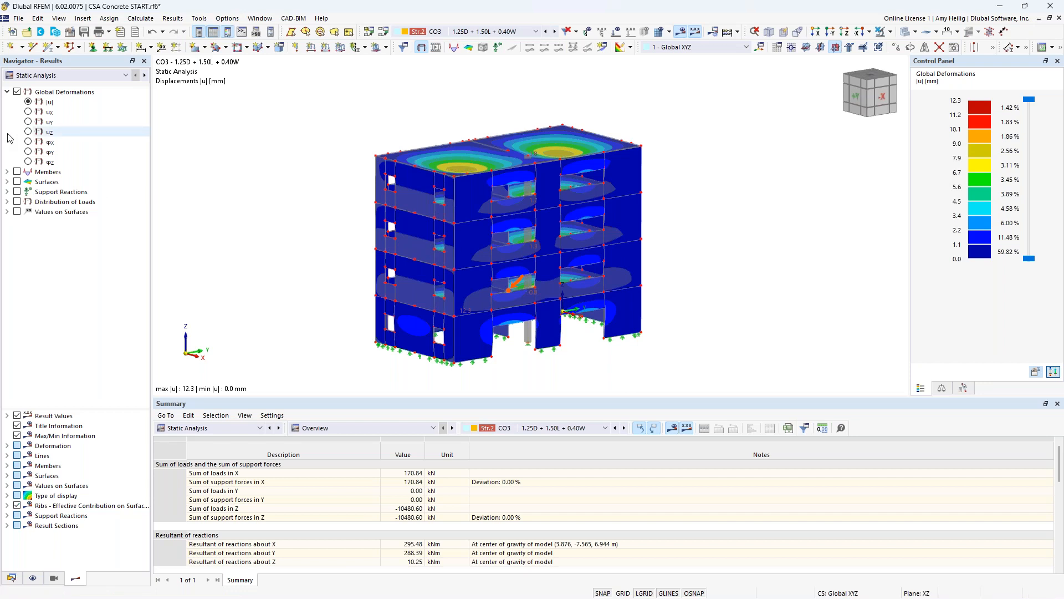
- Display the member internal force results for CO3 with the model shown as a wireframe
{"action": "left_click", "coordinate": [7, 172]}
{"action": "left_click", "coordinate": [17, 172]}
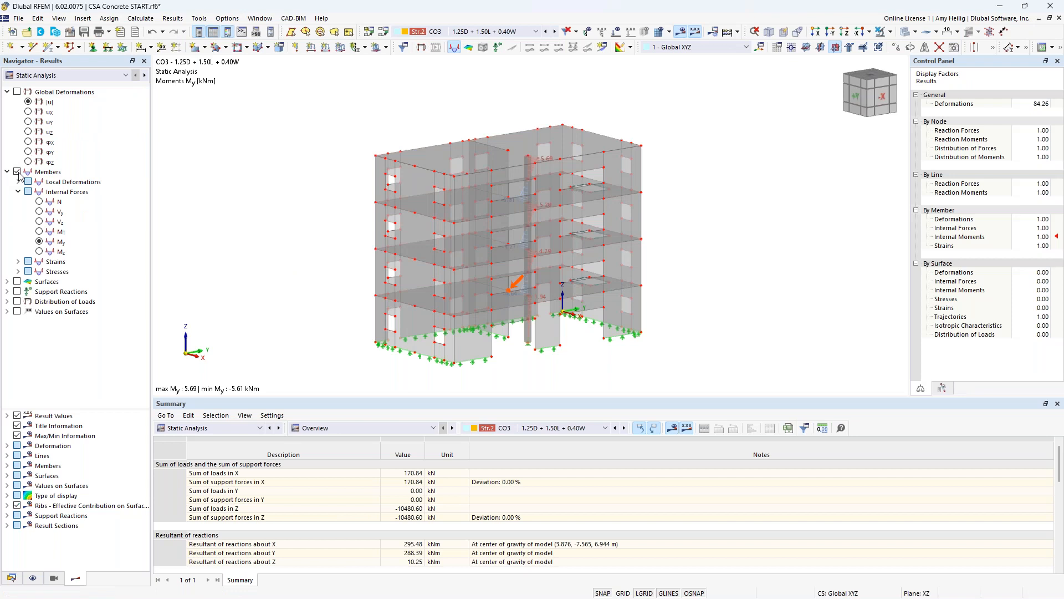
{"action": "left_click", "coordinate": [906, 31]}
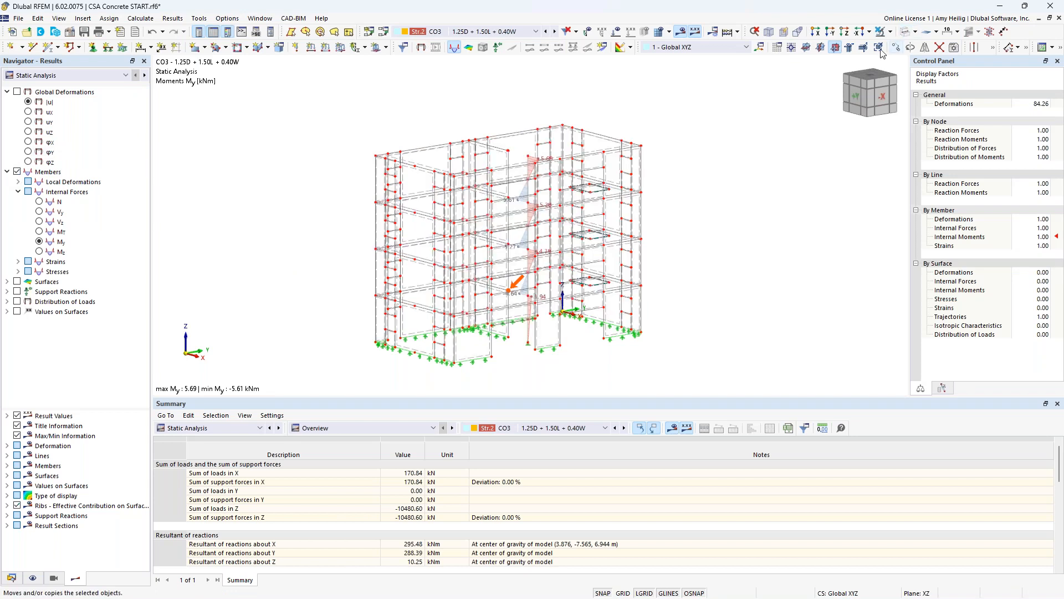
{"action": "scroll", "coordinate": [553, 326], "scroll_direction": "up", "scroll_amount": 3}
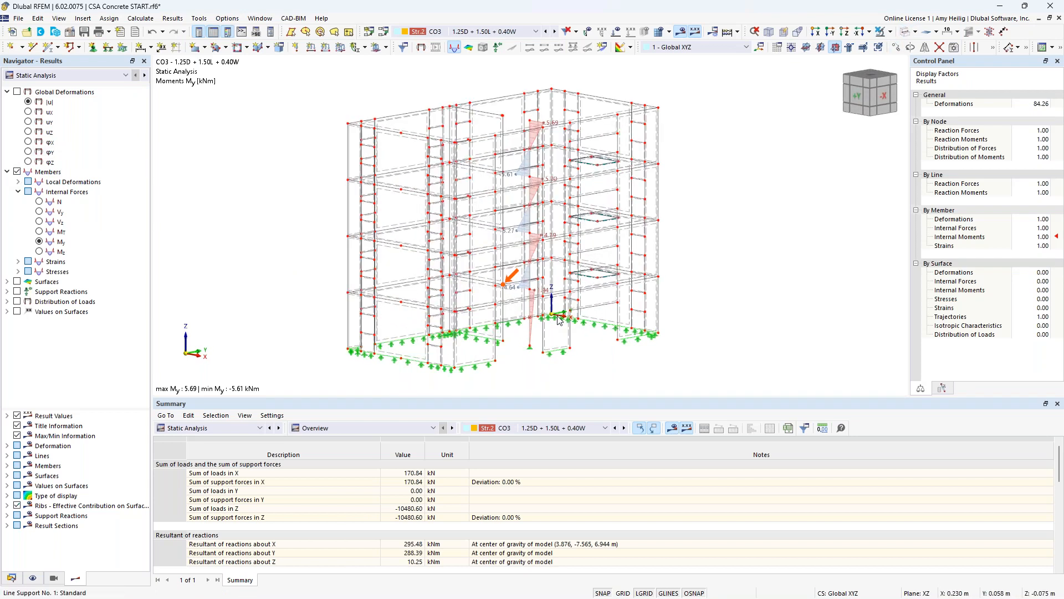
- Examine the column's axial force N, shear force Vz and moment My diagrams, and check the available result table categories
{"action": "left_click", "coordinate": [39, 202]}
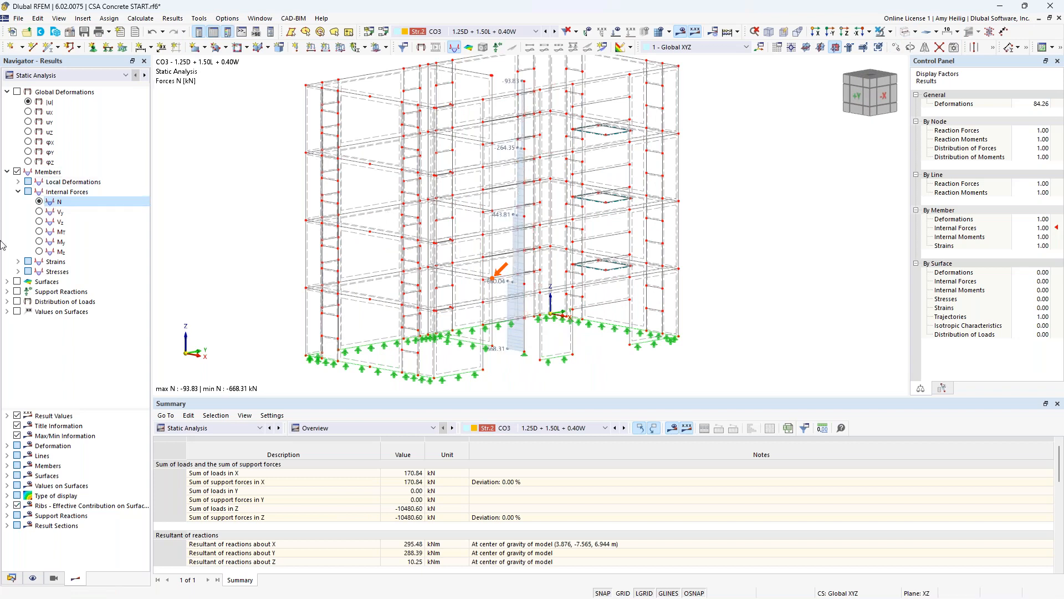
{"action": "left_click", "coordinate": [39, 221]}
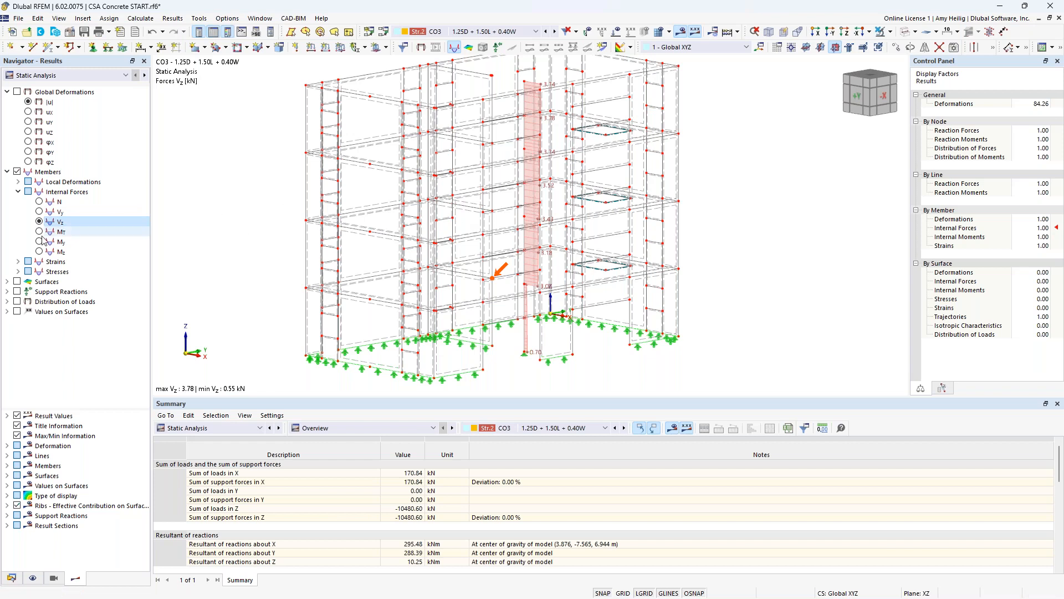
{"action": "left_click", "coordinate": [40, 242]}
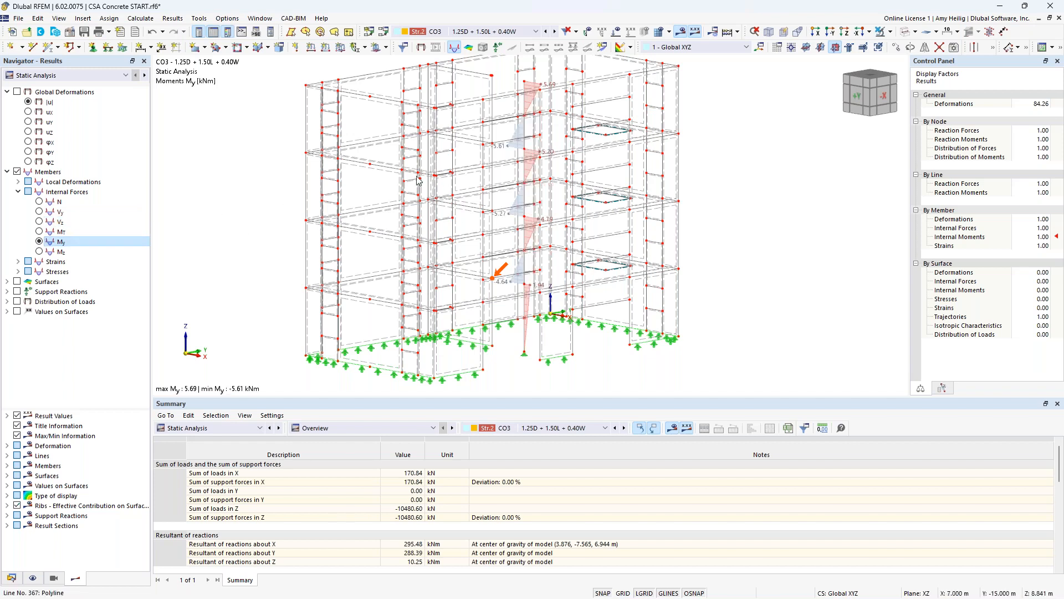
{"action": "left_click", "coordinate": [341, 427]}
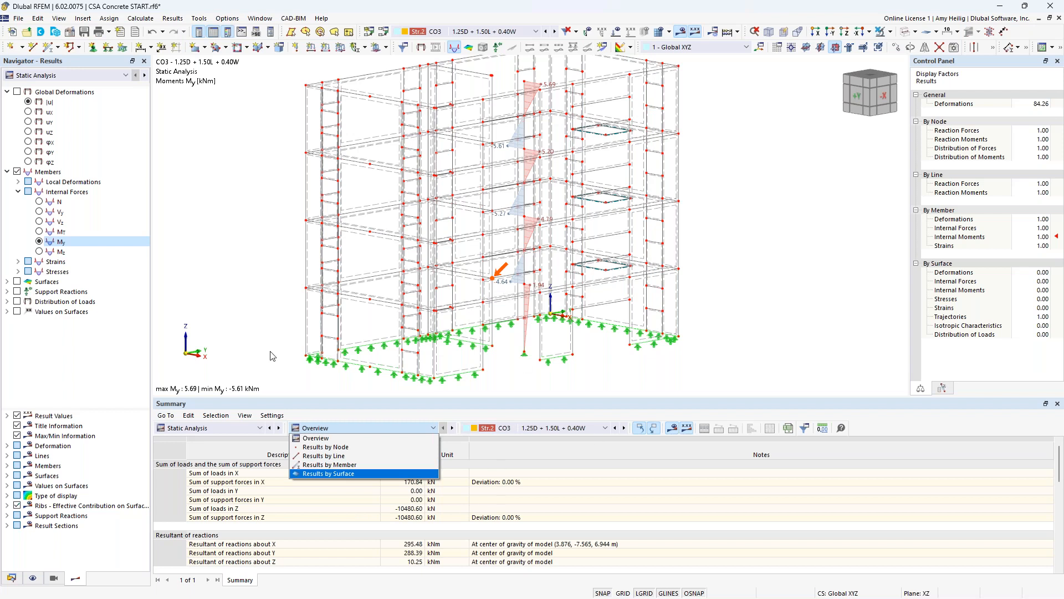
{"action": "left_click", "coordinate": [233, 292]}
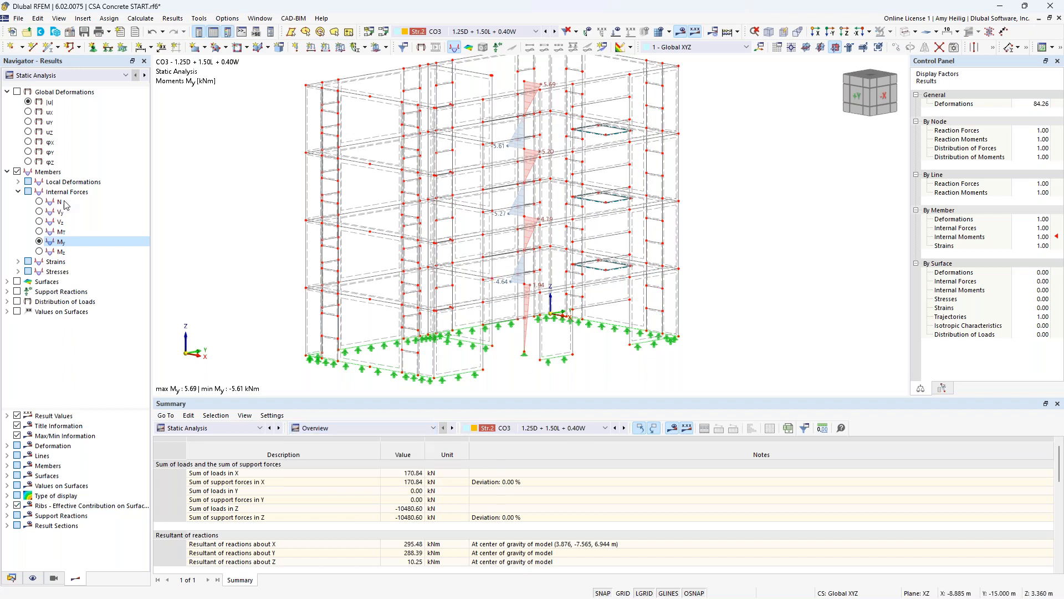
- Window-select the lowest elevated floor slab in a side view and restrict the visibility to it and its related objects
{"action": "left_click", "coordinate": [7, 172]}
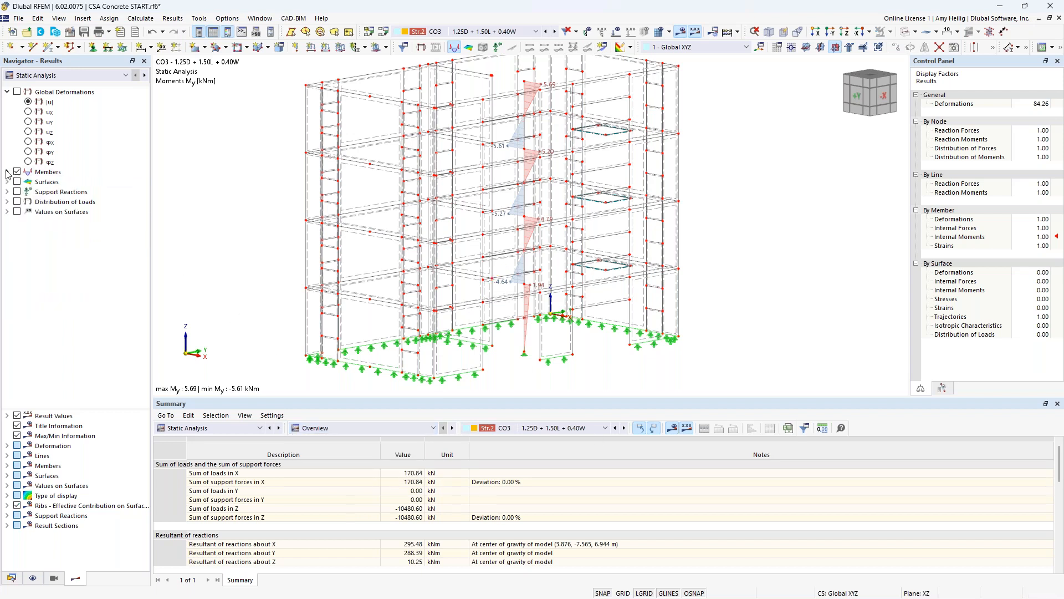
{"action": "left_click", "coordinate": [8, 181]}
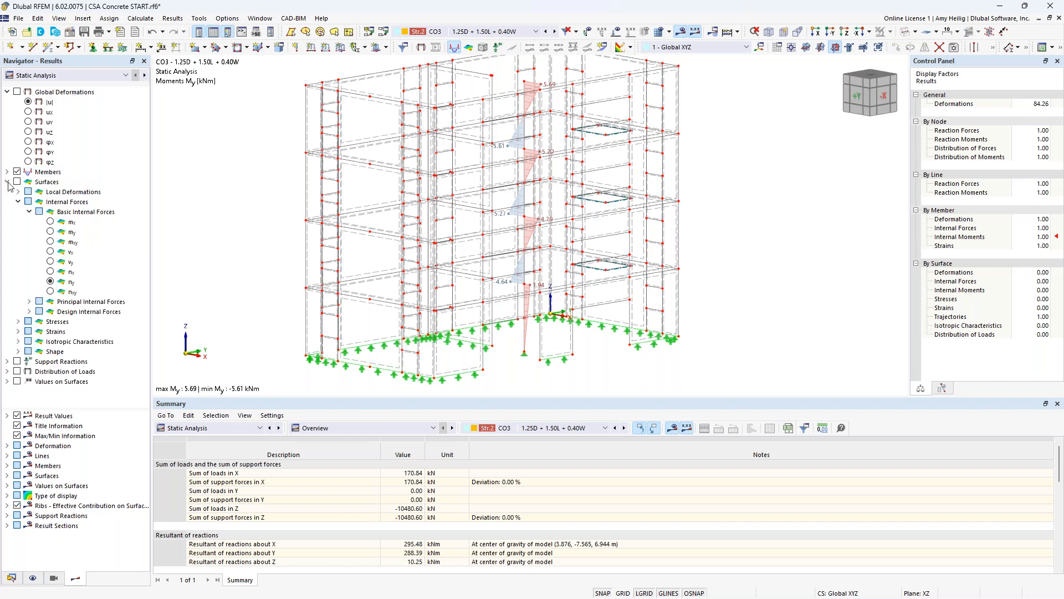
{"action": "middle_click_drag", "start_coordinate": [713, 344], "coordinate": [627, 317], "text": "ctrl"}
{"action": "left_click_drag", "start_coordinate": [284, 265], "coordinate": [698, 303]}
{"action": "left_click", "coordinate": [890, 46]}
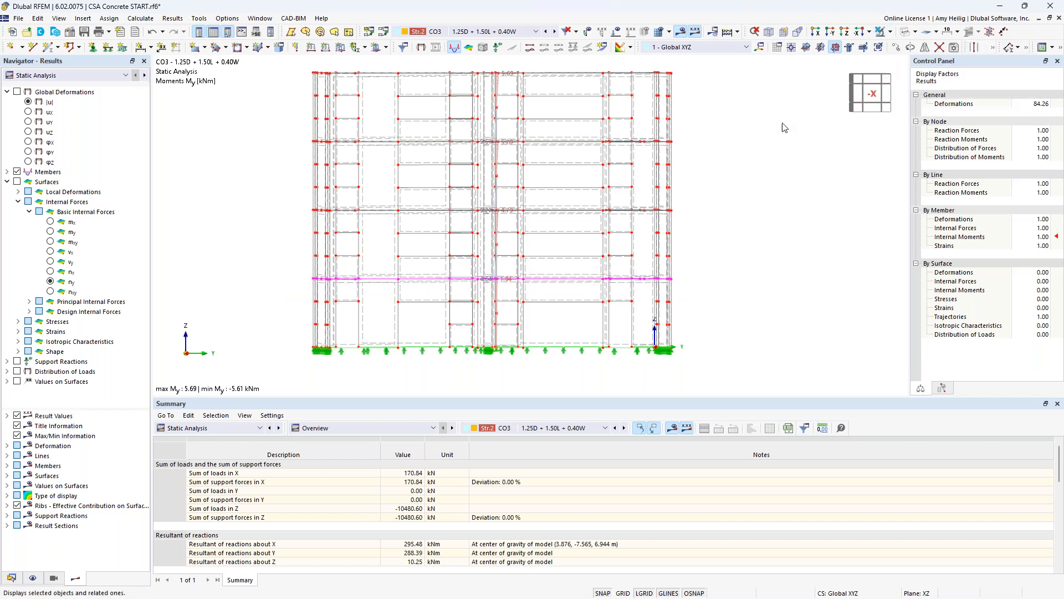
{"action": "middle_click_drag", "start_coordinate": [389, 220], "coordinate": [411, 285], "text": "ctrl"}
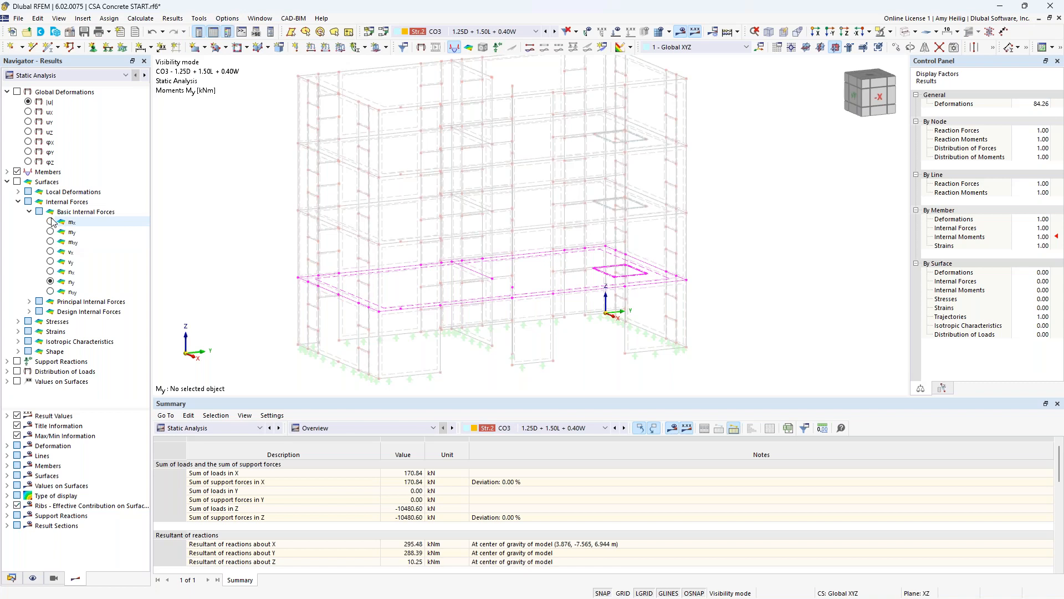
- Show surface results instead of member results and examine the slab's moments mx, my, mxy and axial forces nx and ny
{"action": "left_click", "coordinate": [18, 182]}
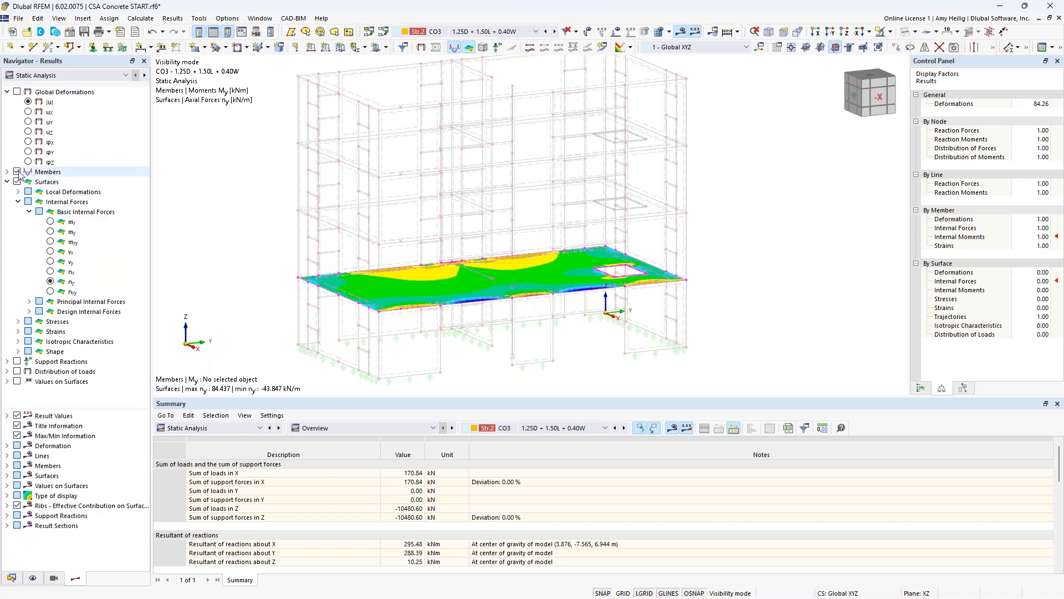
{"action": "left_click", "coordinate": [17, 172]}
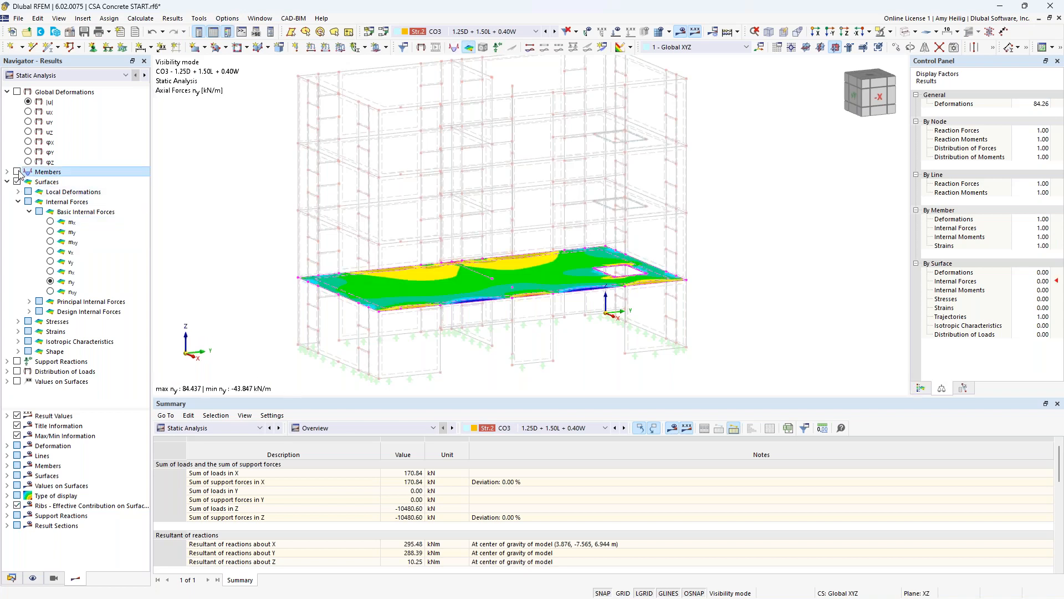
{"action": "left_click", "coordinate": [51, 222]}
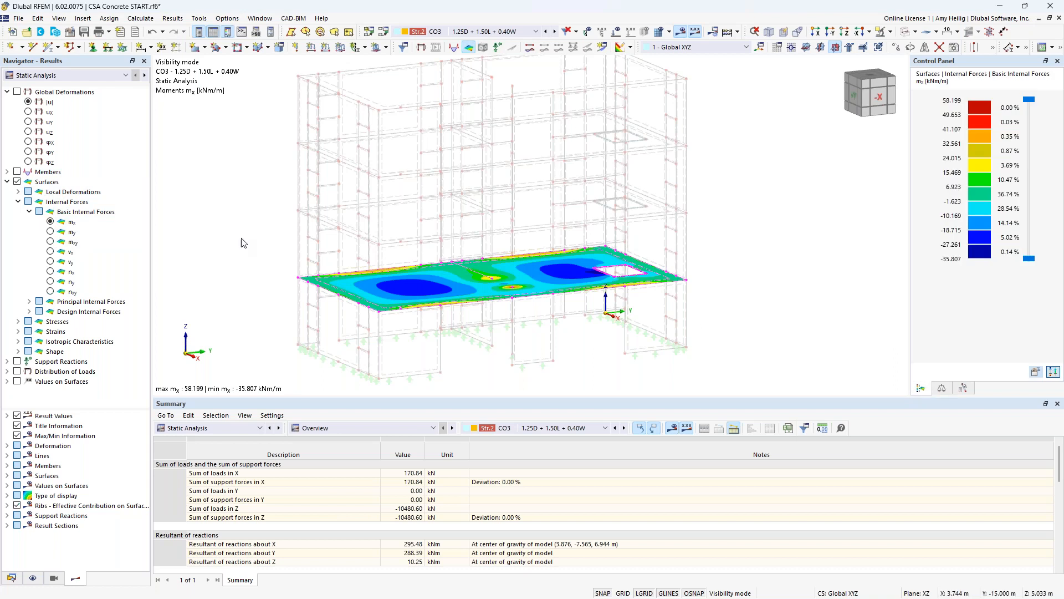
{"action": "left_click", "coordinate": [51, 231]}
{"action": "left_click", "coordinate": [50, 242]}
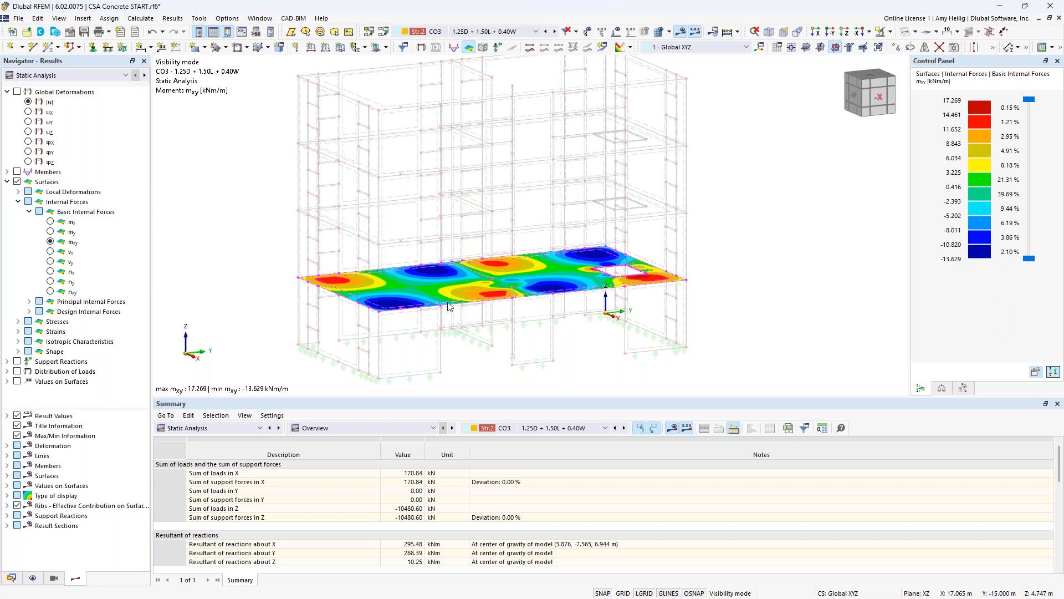
{"action": "left_click", "coordinate": [51, 271]}
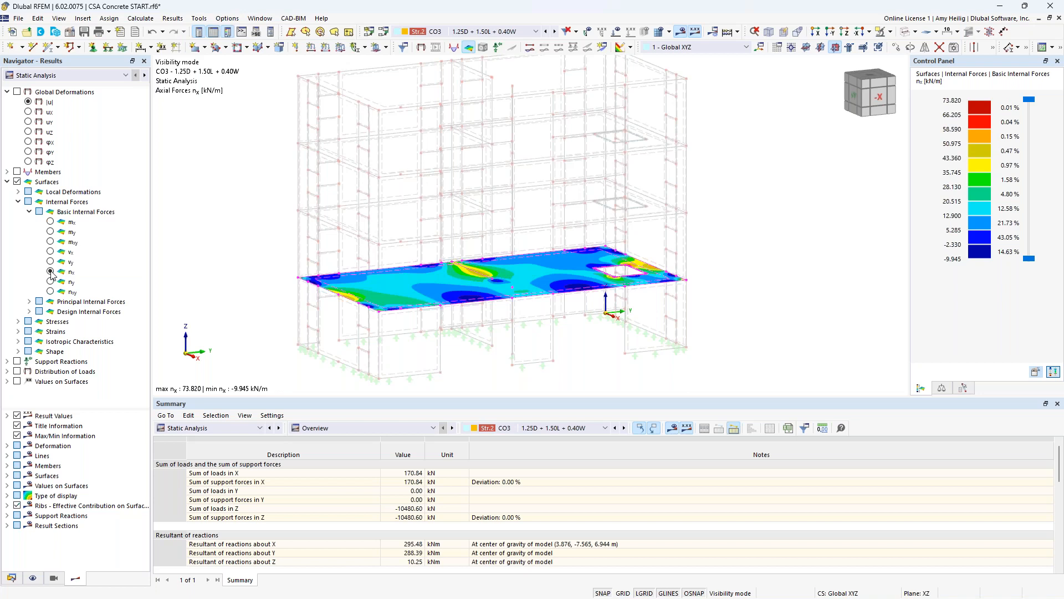
{"action": "left_click", "coordinate": [50, 282]}
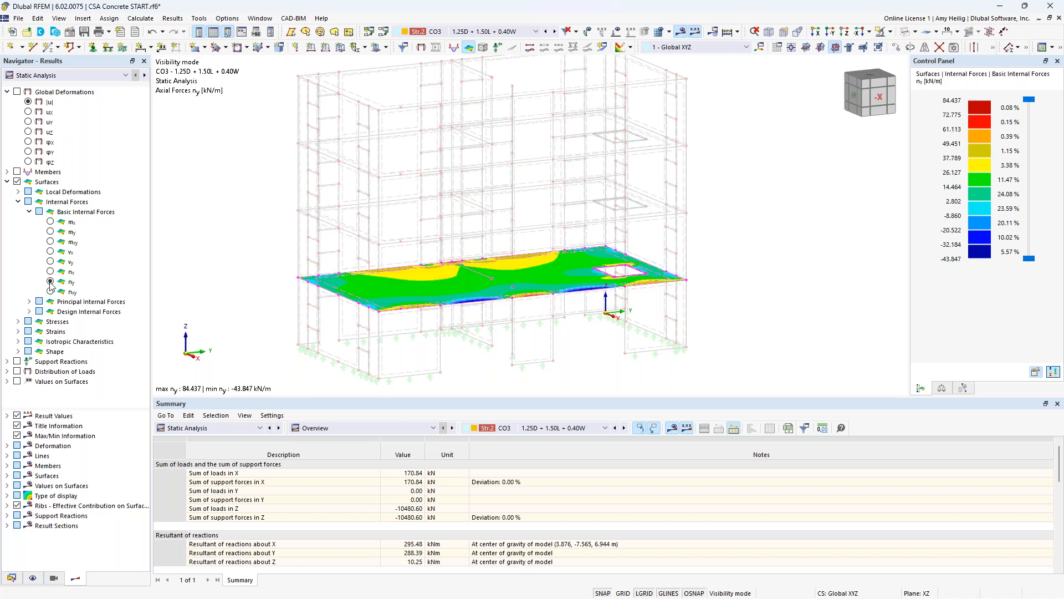
- Cancel the visibility mode to show the whole building and switch the displayed results from Static Analysis to Concrete Design
{"action": "scroll", "coordinate": [583, 274], "scroll_direction": "up", "scroll_amount": 2}
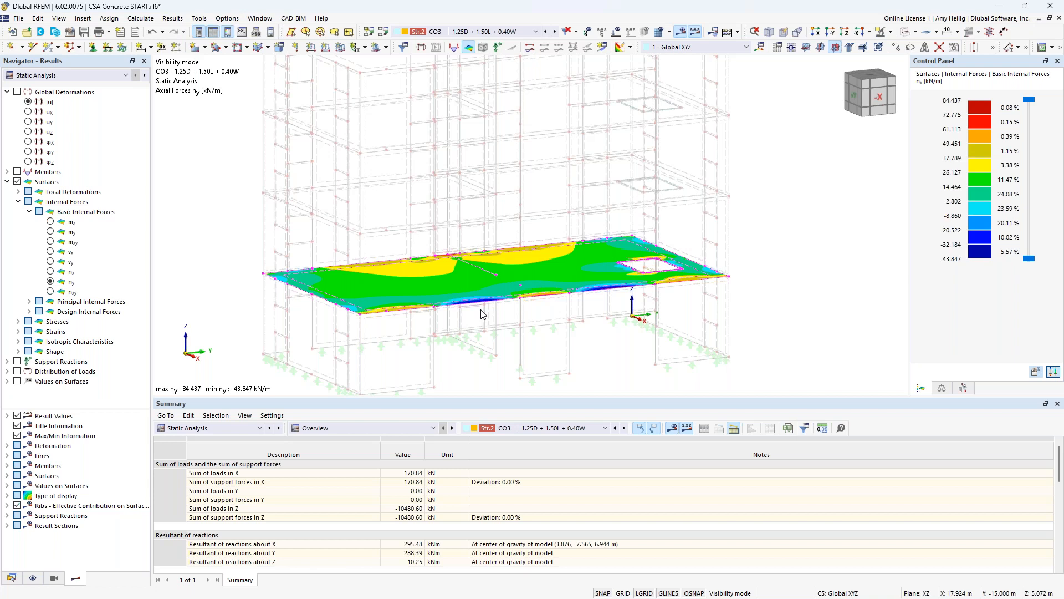
{"action": "left_click", "coordinate": [7, 181]}
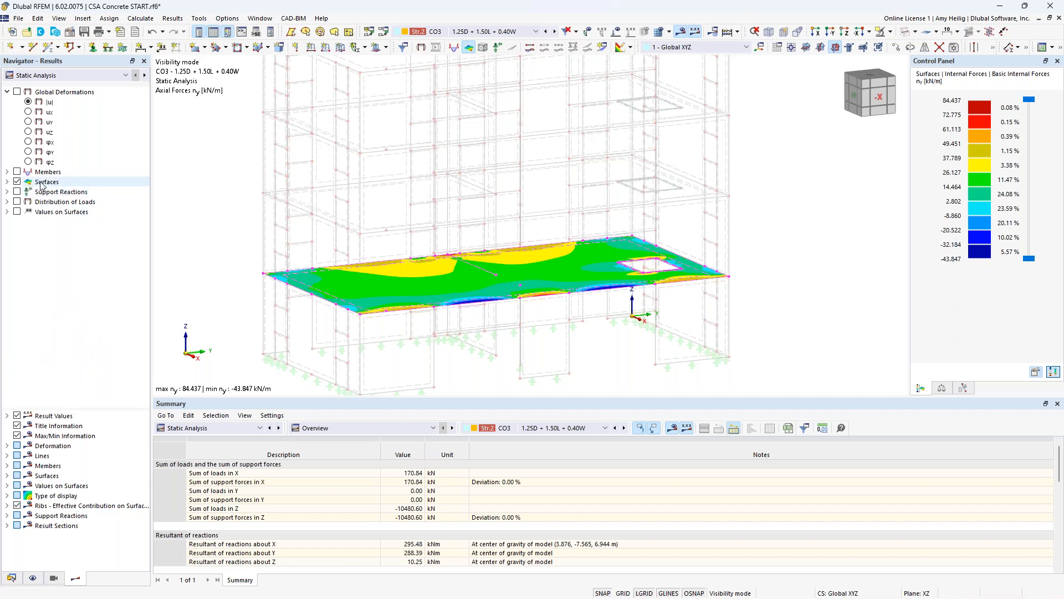
{"action": "left_click", "coordinate": [912, 32]}
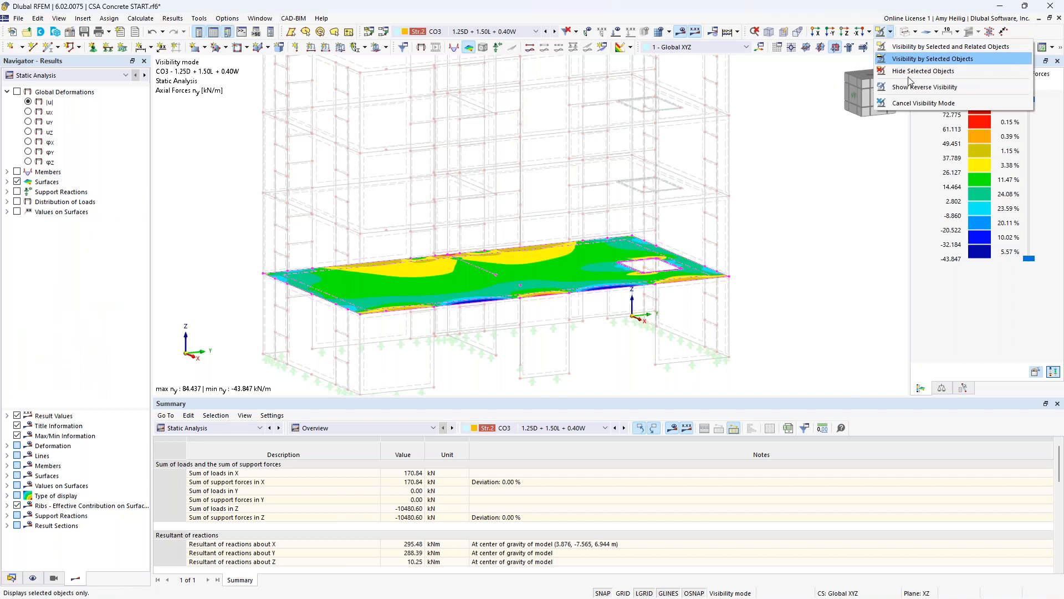
{"action": "left_click", "coordinate": [943, 105]}
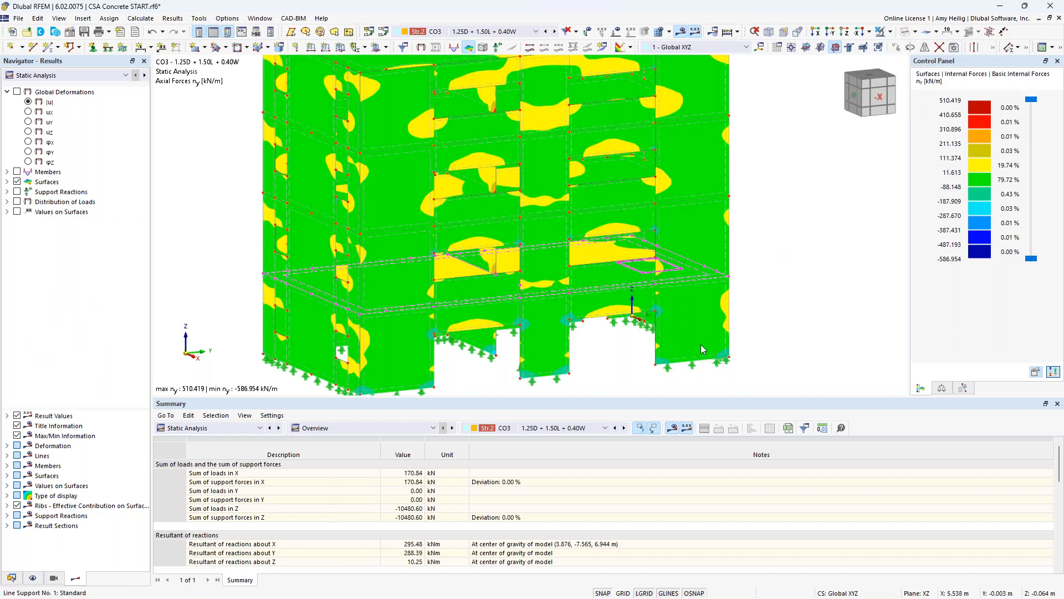
{"action": "left_click", "coordinate": [78, 75]}
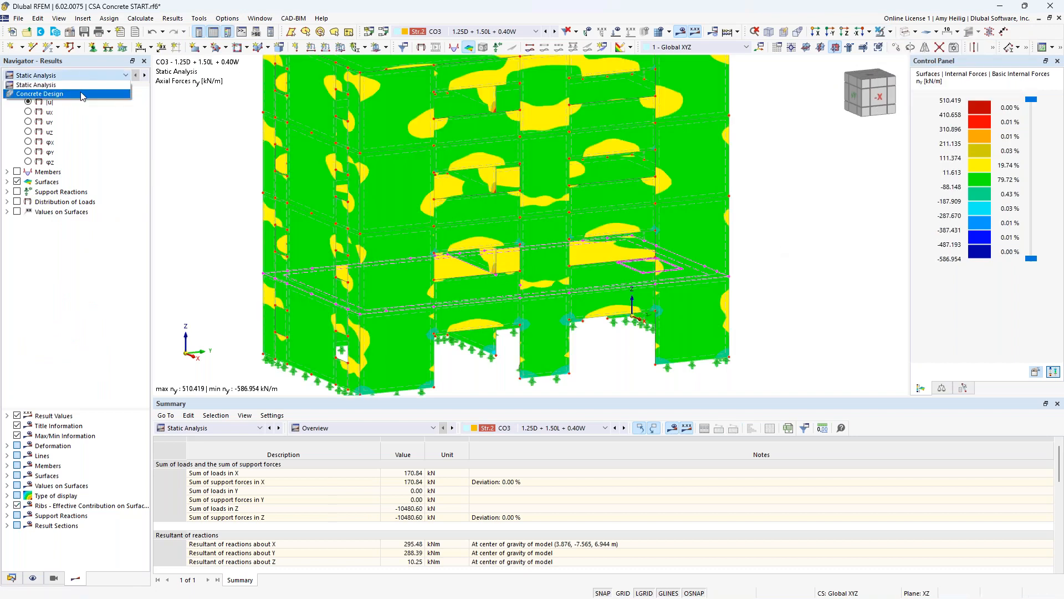
{"action": "left_click", "coordinate": [82, 94]}
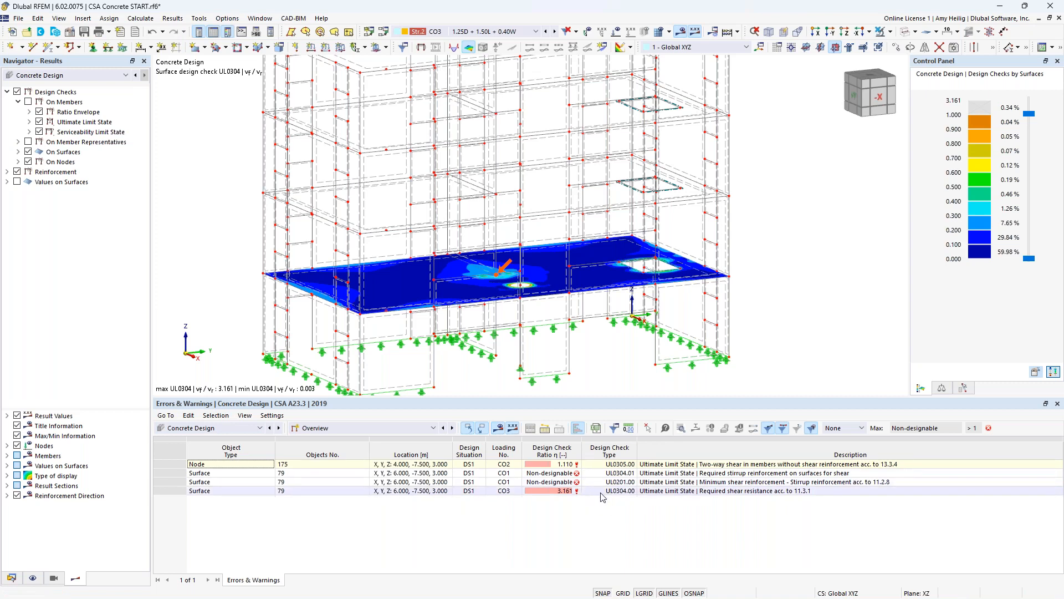
- List the design ratios on members in an enlarged result table and display only the member design checks, hiding those on surfaces and nodes
{"action": "left_click", "coordinate": [366, 429]}
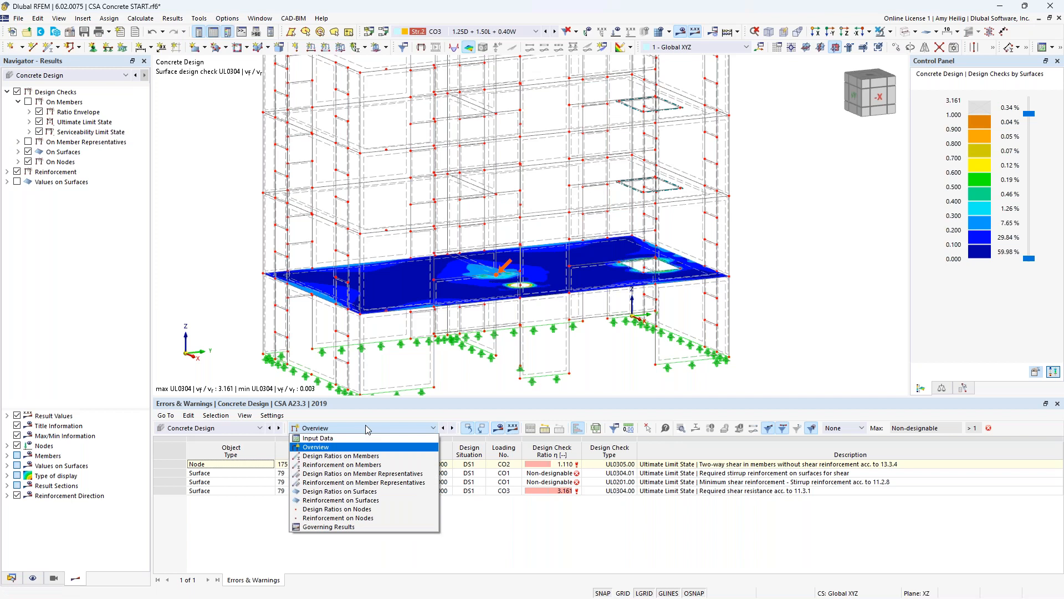
{"action": "left_click", "coordinate": [356, 458]}
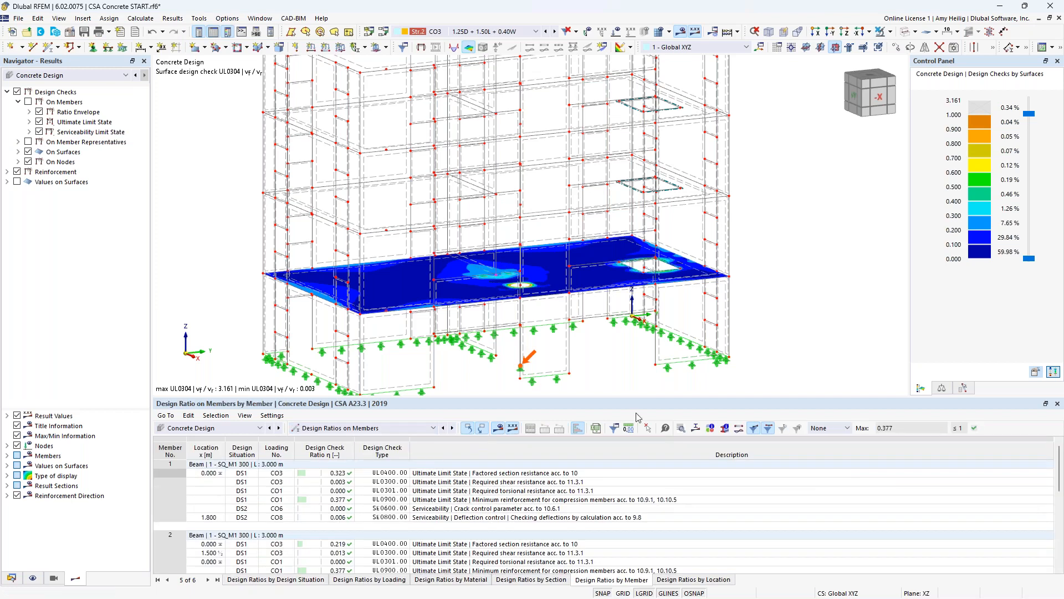
{"action": "left_click_drag", "start_coordinate": [598, 397], "coordinate": [599, 356]}
{"action": "scroll", "coordinate": [574, 268], "scroll_direction": "down", "scroll_amount": 2}
{"action": "left_click", "coordinate": [27, 102]}
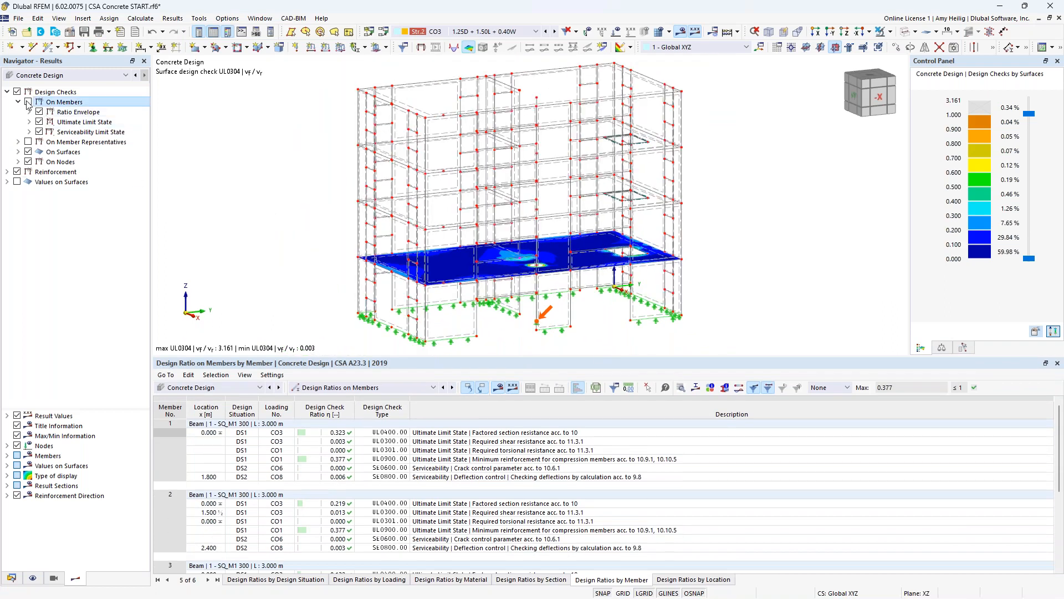
{"action": "left_click", "coordinate": [27, 151]}
{"action": "left_click", "coordinate": [28, 162]}
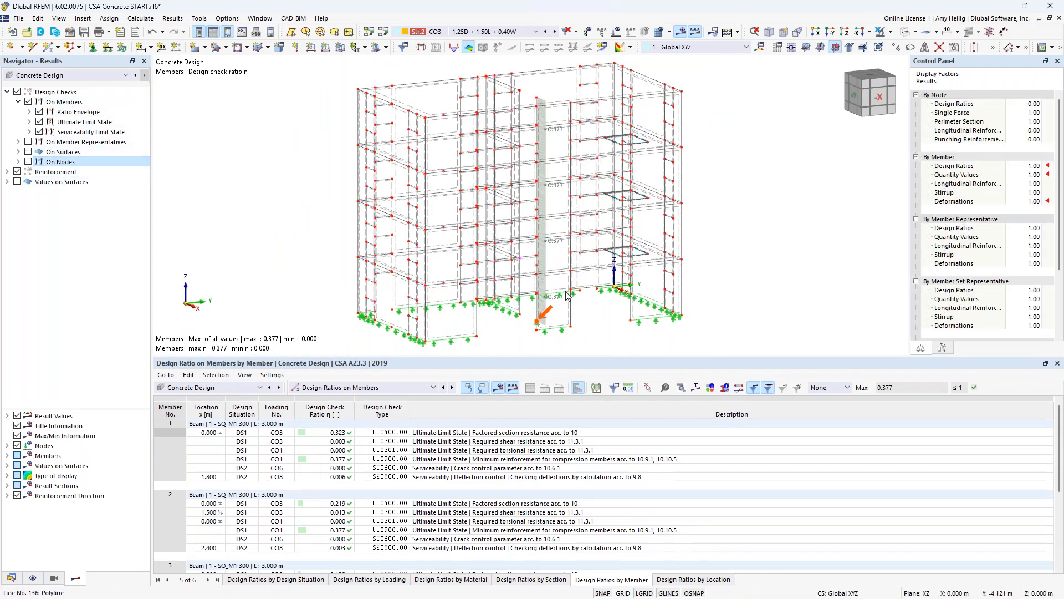
{"action": "middle_click_drag", "start_coordinate": [596, 290], "coordinate": [616, 290], "text": "ctrl"}
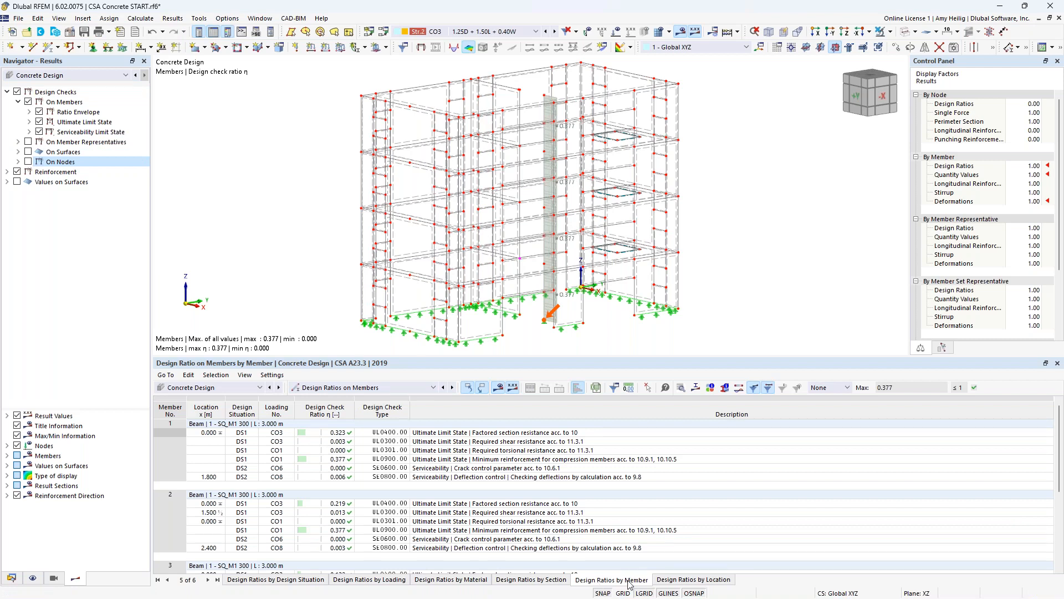
- Examine the design check rows of members 1, 2 and 3 and locate each member in the model
{"action": "left_click", "coordinate": [545, 451]}
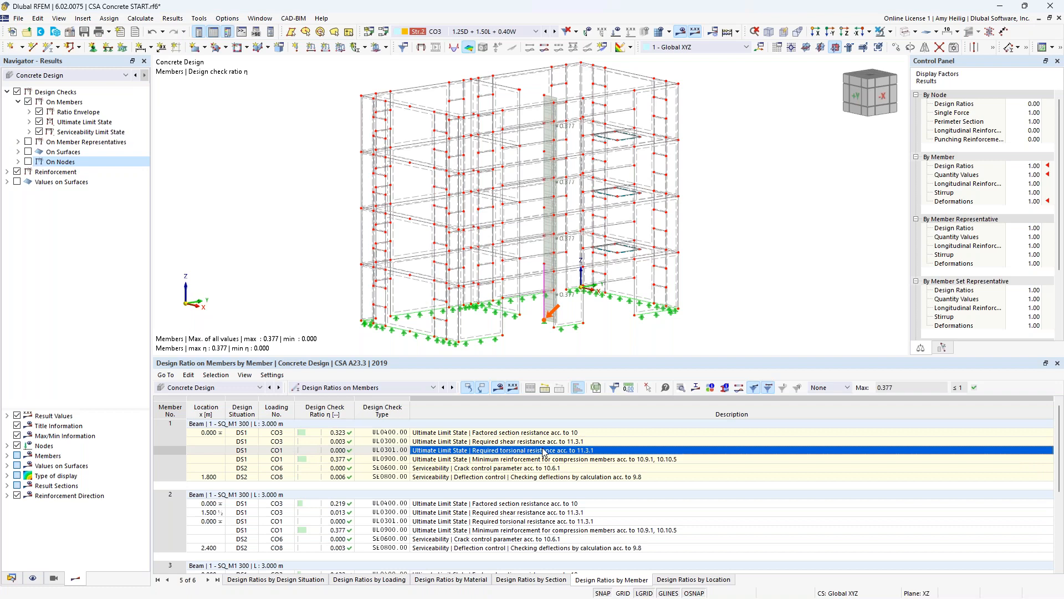
{"action": "left_click", "coordinate": [523, 512]}
{"action": "scroll", "coordinate": [523, 512], "scroll_direction": "down", "scroll_amount": 3}
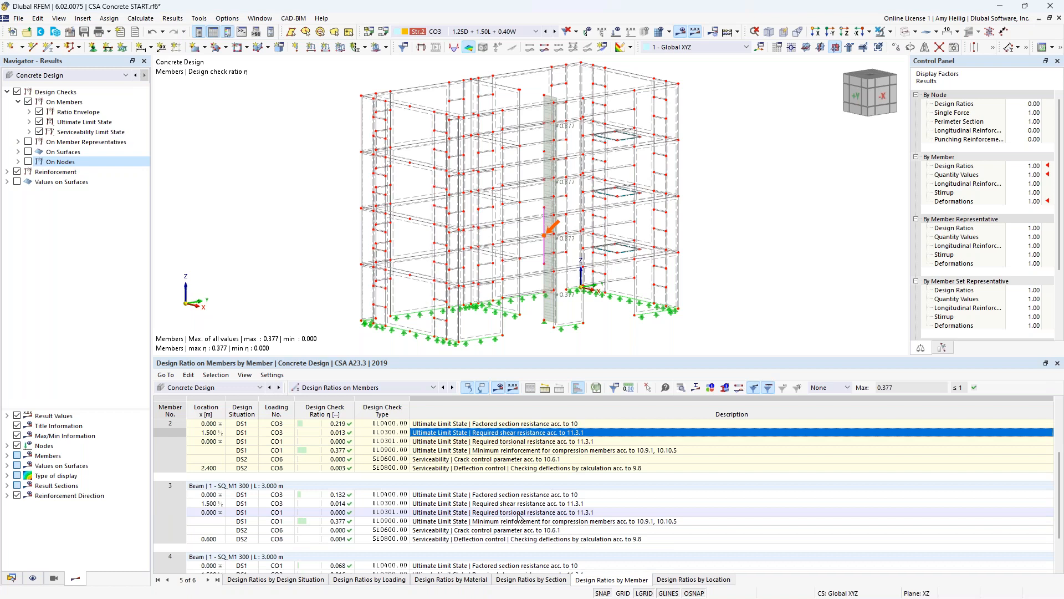
{"action": "left_click", "coordinate": [519, 513]}
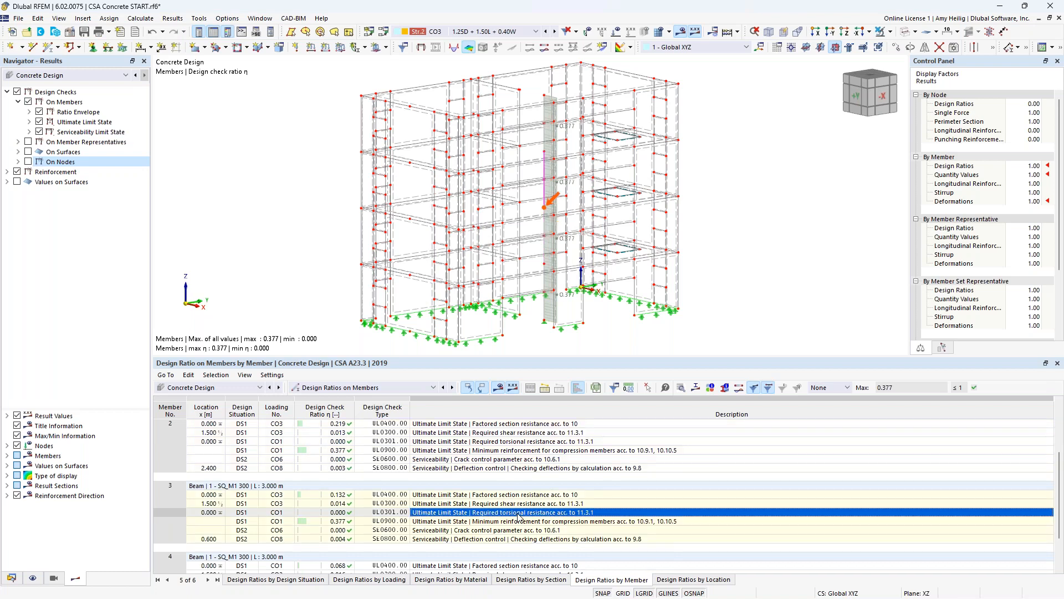
{"action": "scroll", "coordinate": [520, 515], "scroll_direction": "up", "scroll_amount": 3}
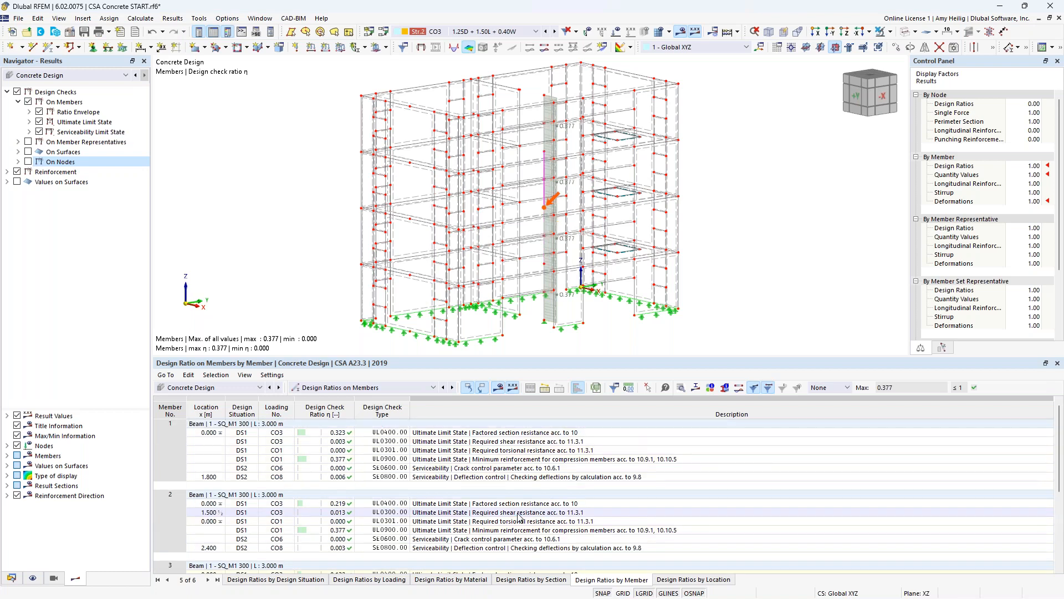
- Open the design check details for member 1's factored section resistance and examine the UL0400 formulas
{"action": "left_click", "coordinate": [490, 435]}
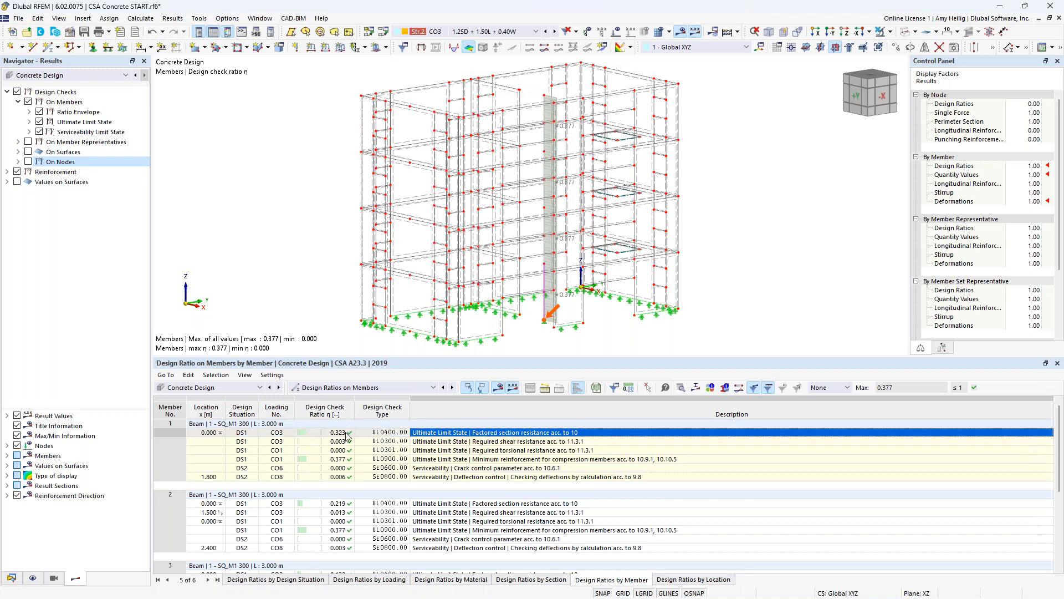
{"action": "left_click", "coordinate": [682, 390]}
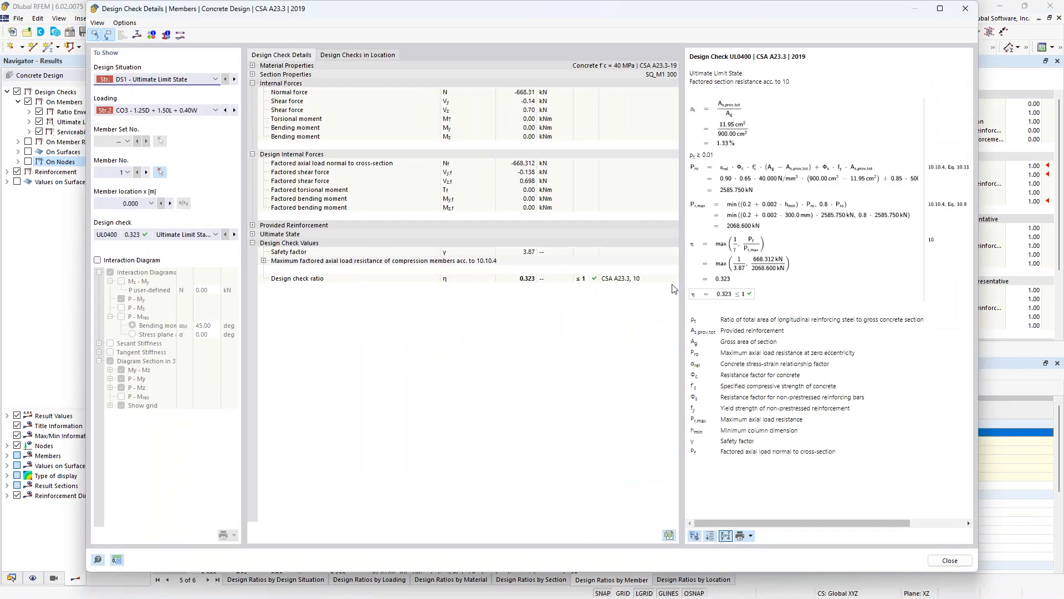
{"action": "scroll", "coordinate": [760, 191], "scroll_direction": "up", "scroll_amount": 2, "text": "ctrl"}
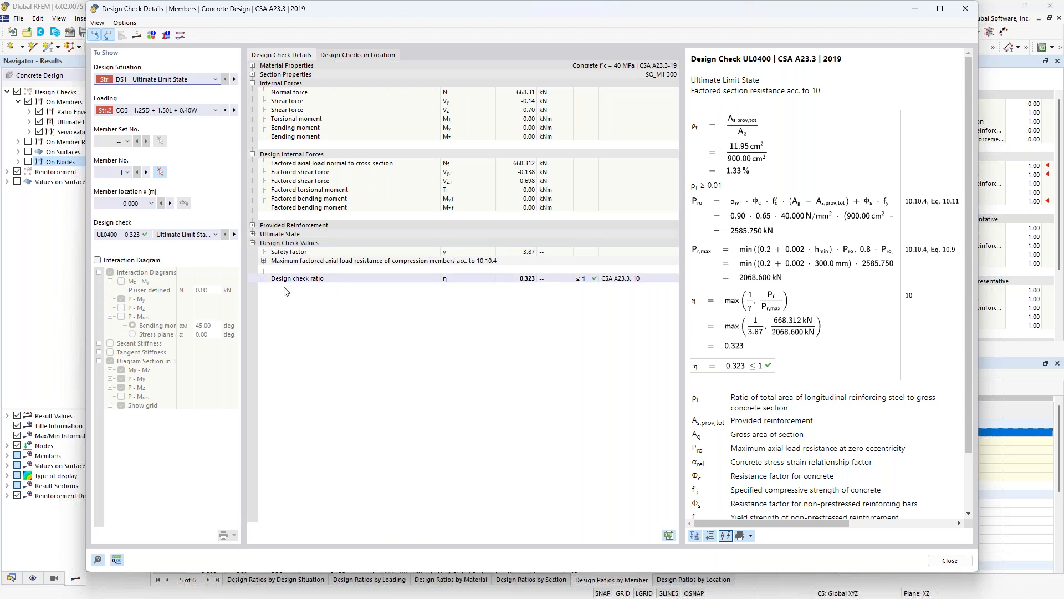
- Switch the details to the UL0900 minimum reinforcement check for compression members and expand the ultimate state strains
{"action": "left_click", "coordinate": [214, 234]}
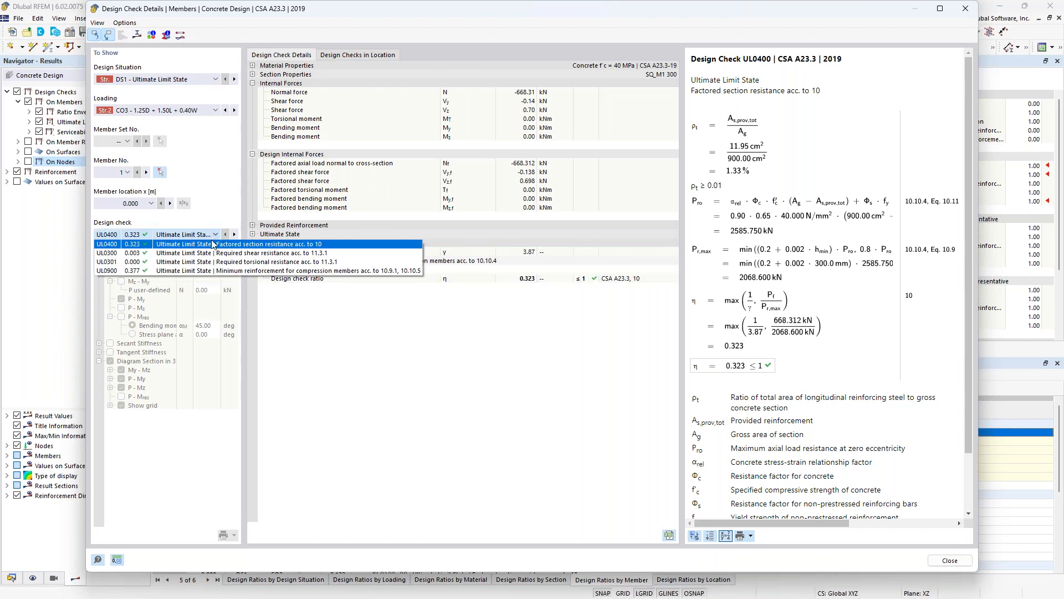
{"action": "left_click", "coordinate": [207, 271]}
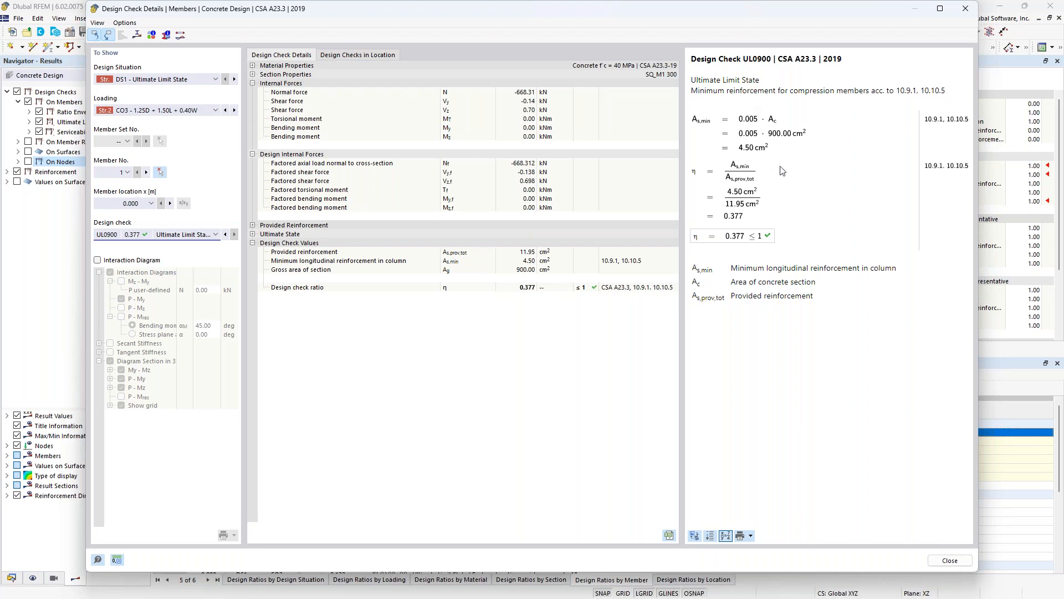
{"action": "left_click", "coordinate": [253, 235]}
{"action": "left_click", "coordinate": [264, 260]}
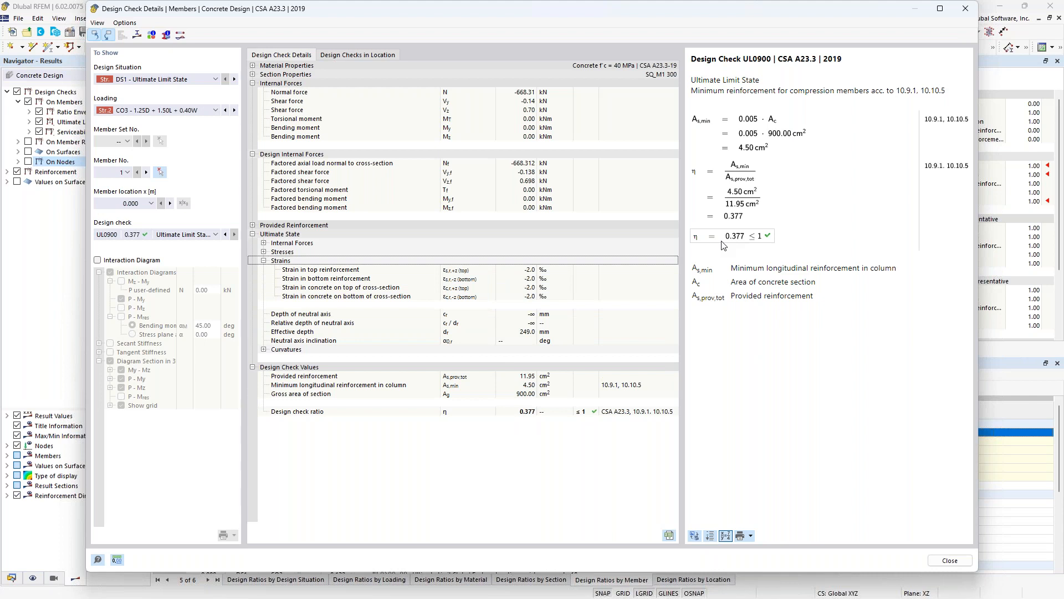
- Enable the interaction diagram, examine the P-My curve and the 3D My-Mz-P diagram, and close the design check details
{"action": "left_click", "coordinate": [98, 259]}
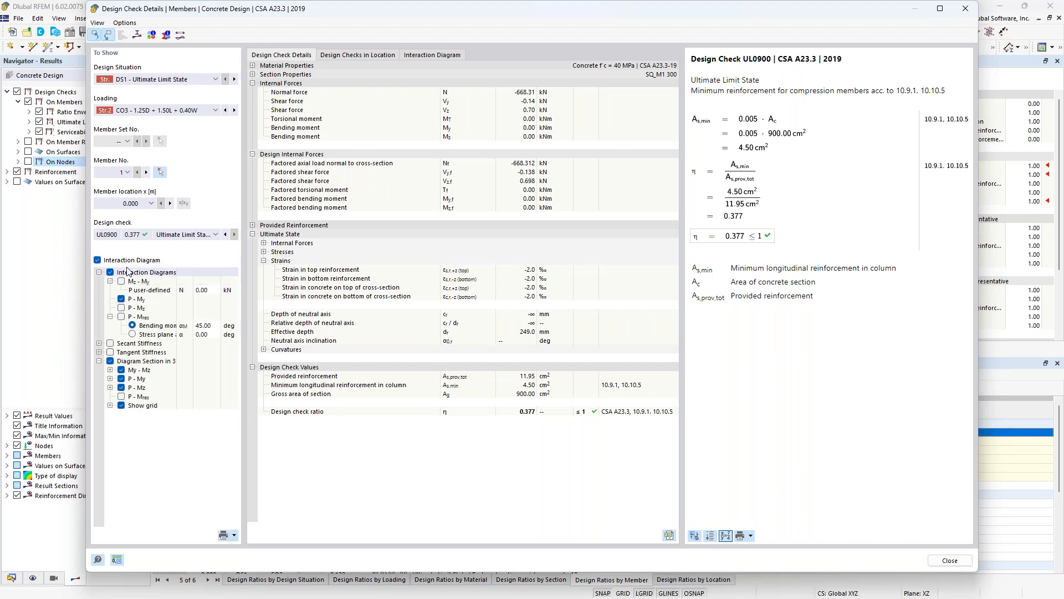
{"action": "left_click", "coordinate": [454, 55]}
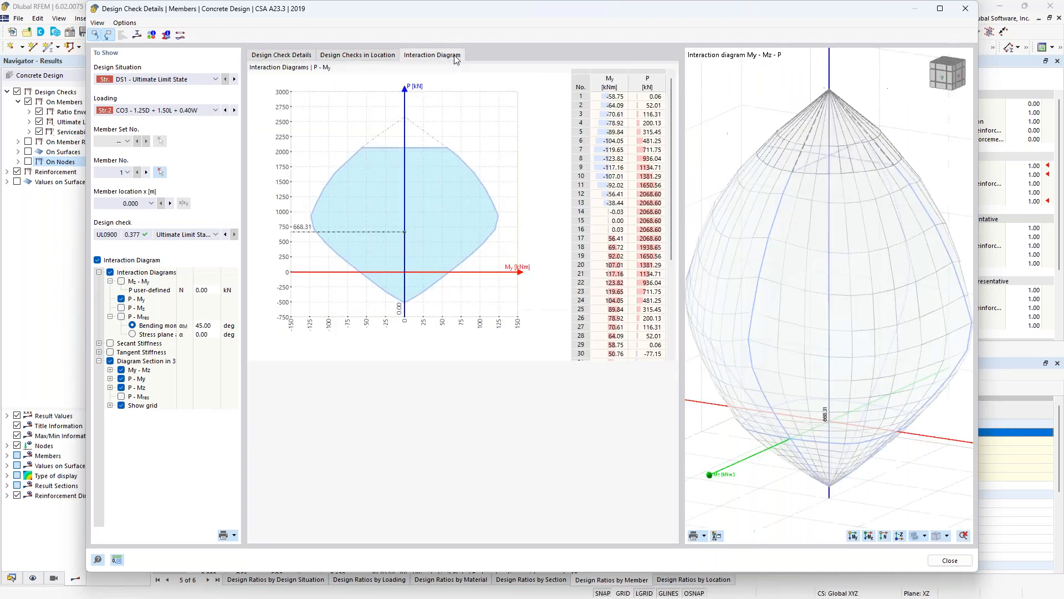
{"action": "left_click_drag", "start_coordinate": [903, 370], "coordinate": [881, 371]}
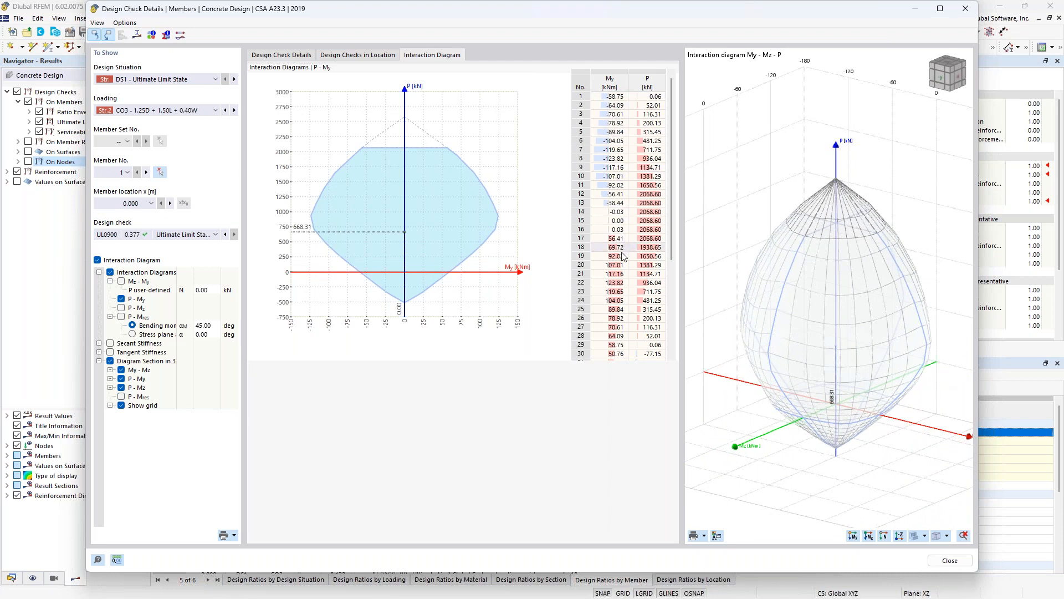
{"action": "left_click", "coordinate": [610, 317]}
{"action": "left_click", "coordinate": [290, 56]}
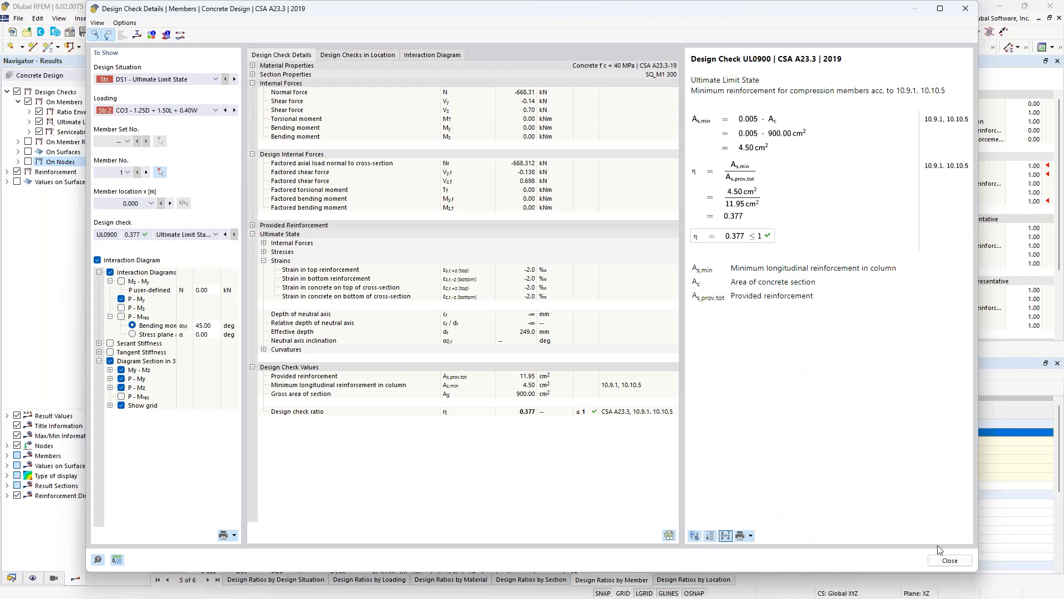
{"action": "left_click", "coordinate": [951, 560]}
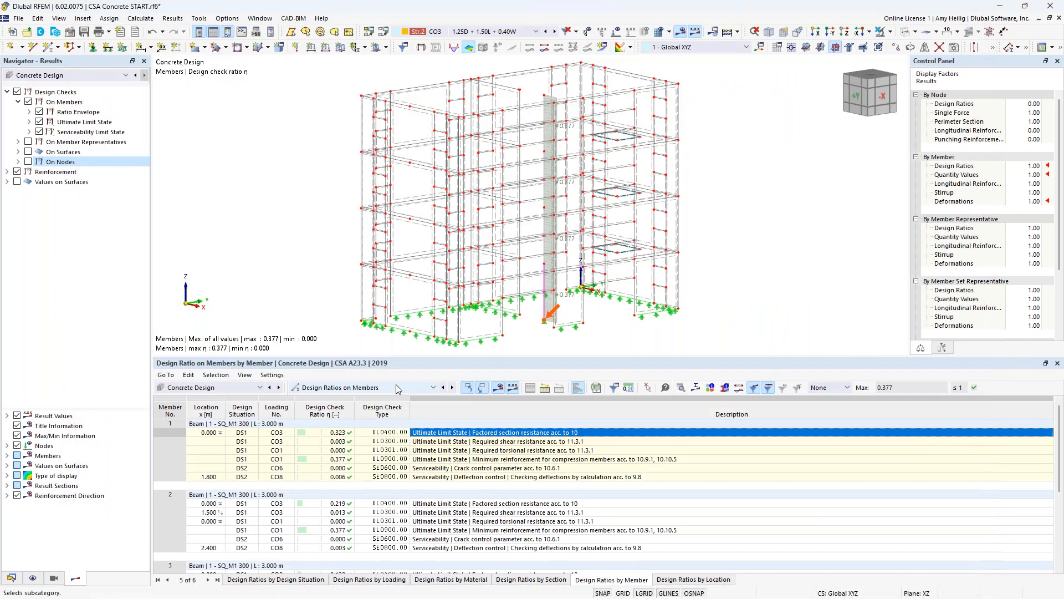
- List the design ratios on nodes and display the nodal UL0305 two-way shear check with its colour scale instead of the member checks
{"action": "left_click", "coordinate": [398, 388]}
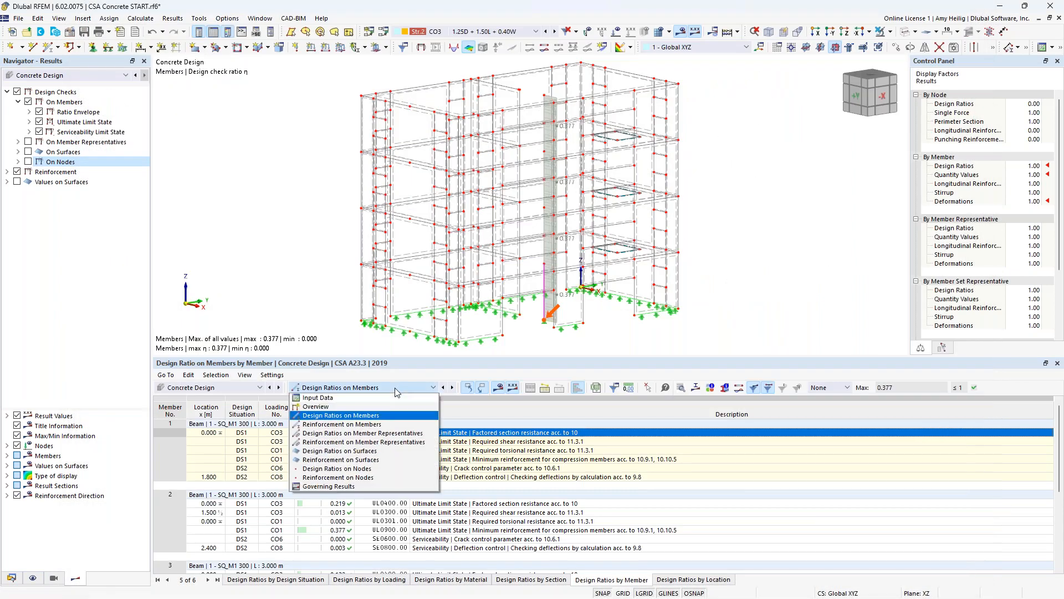
{"action": "left_click", "coordinate": [383, 468]}
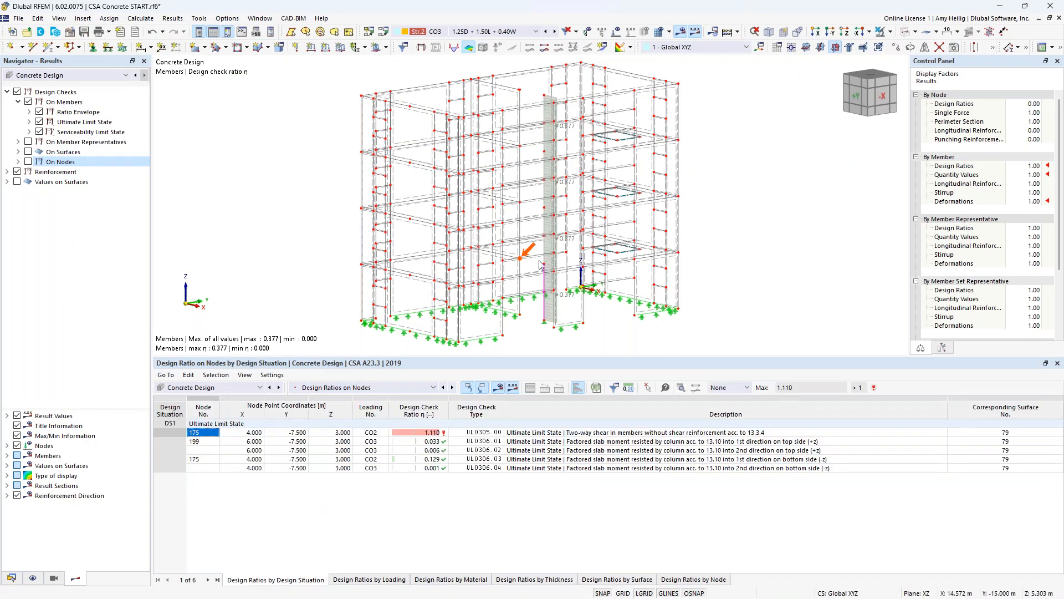
{"action": "scroll", "coordinate": [528, 272], "scroll_direction": "up", "scroll_amount": 4}
{"action": "scroll", "coordinate": [529, 272], "scroll_direction": "up", "scroll_amount": 3}
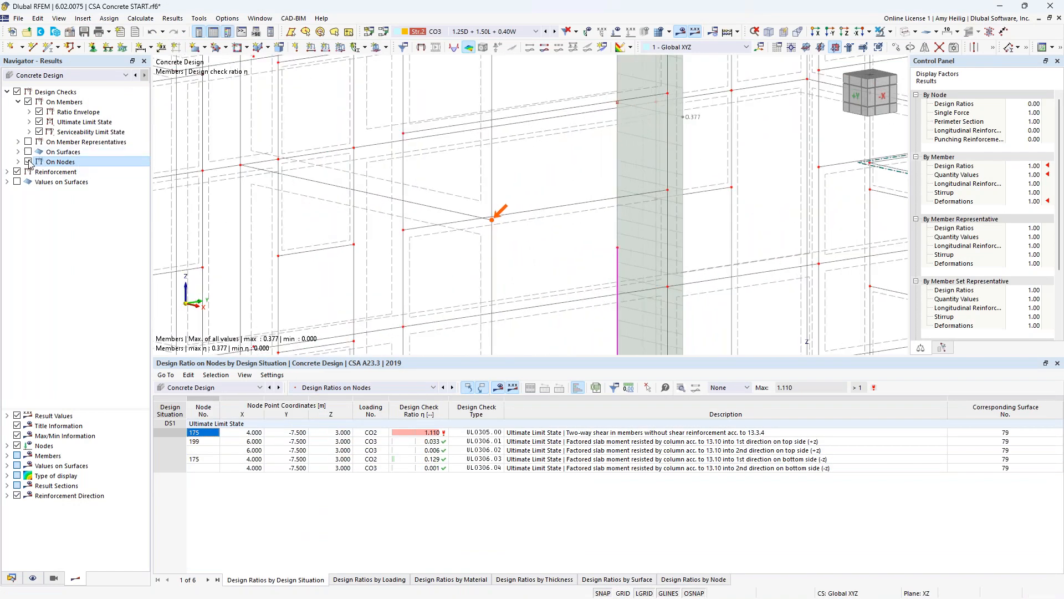
{"action": "left_click", "coordinate": [28, 102]}
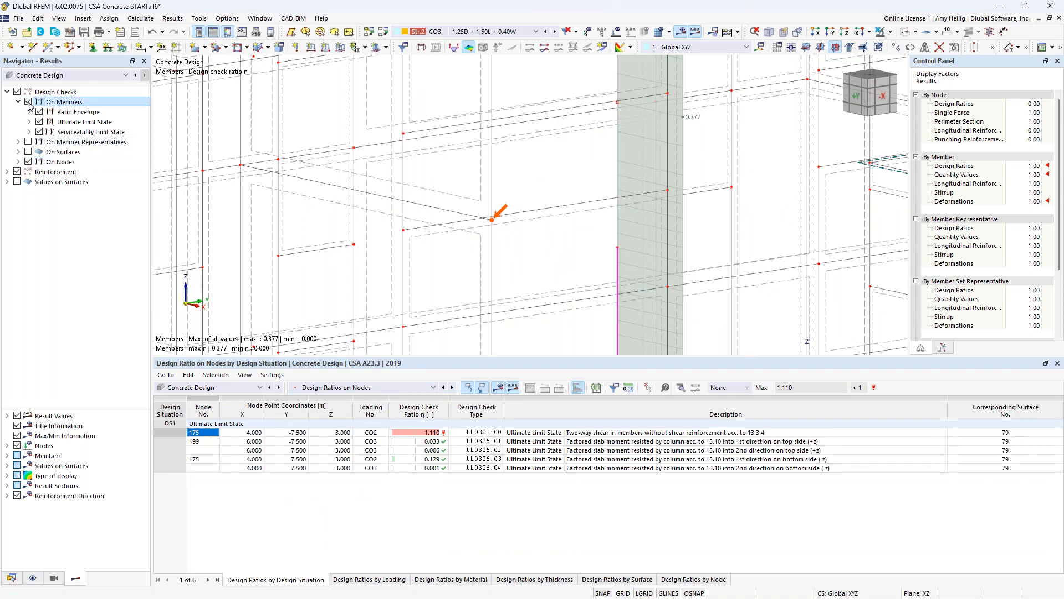
{"action": "left_click", "coordinate": [18, 162]}
{"action": "left_click", "coordinate": [39, 172]}
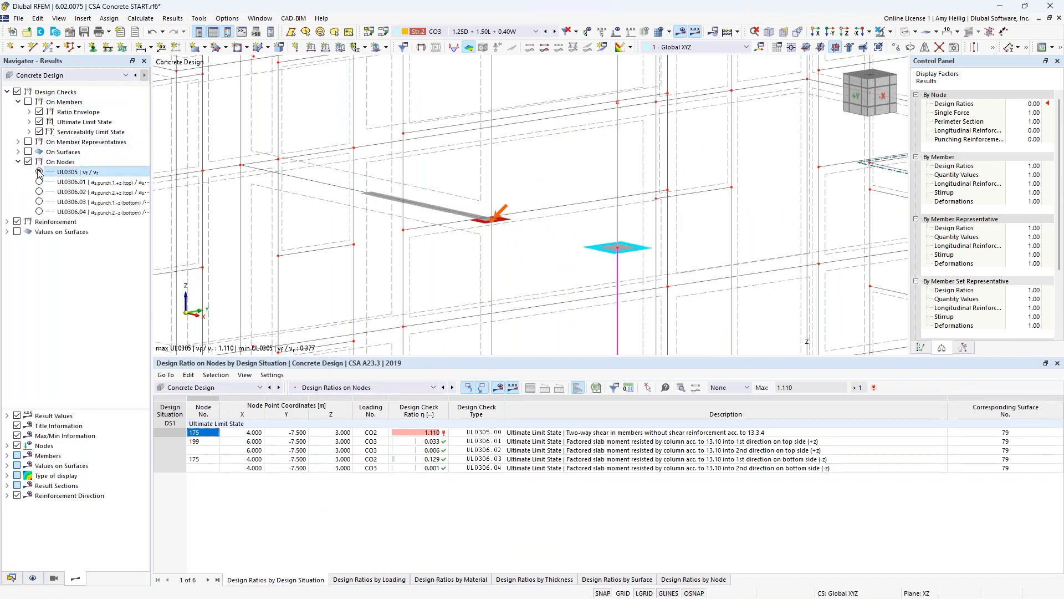
{"action": "left_click", "coordinate": [921, 348]}
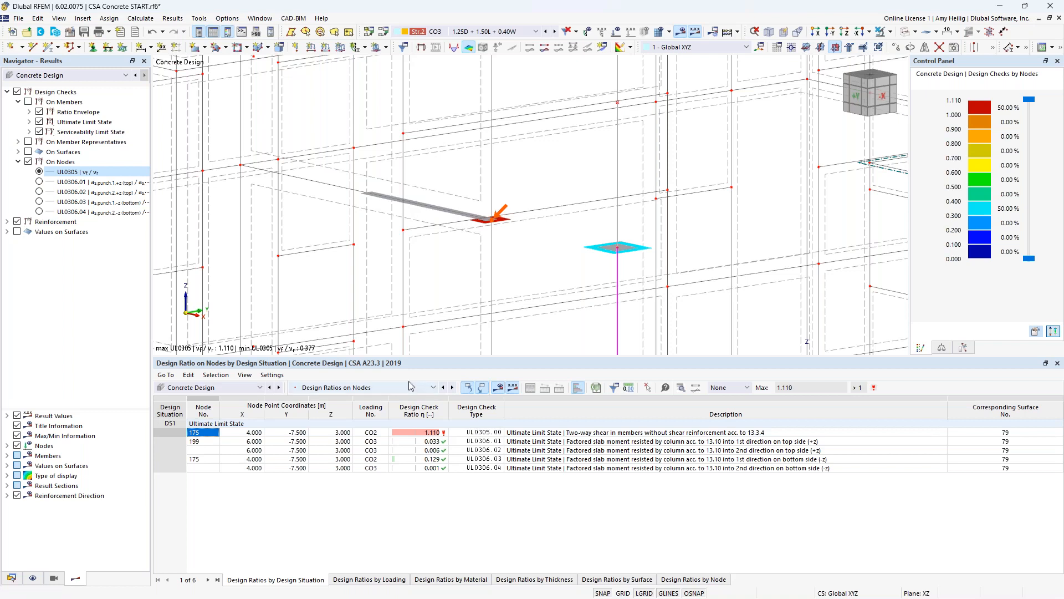
- List the concrete design ratios on surfaces with the floor slab in view
{"action": "left_click", "coordinate": [388, 387]}
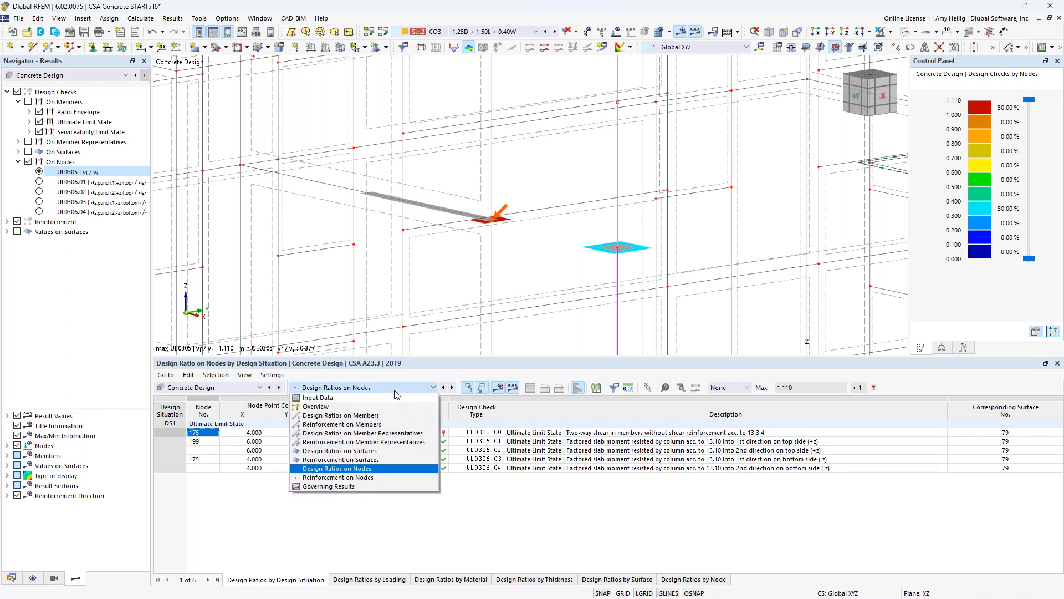
{"action": "left_click", "coordinate": [382, 451]}
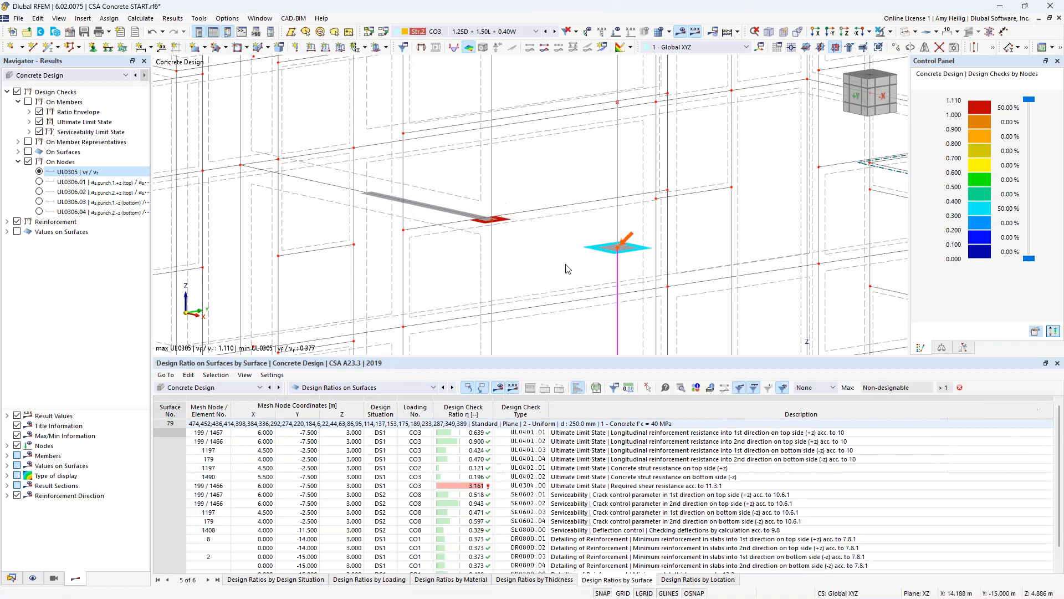
{"action": "scroll", "coordinate": [567, 269], "scroll_direction": "down", "scroll_amount": 4}
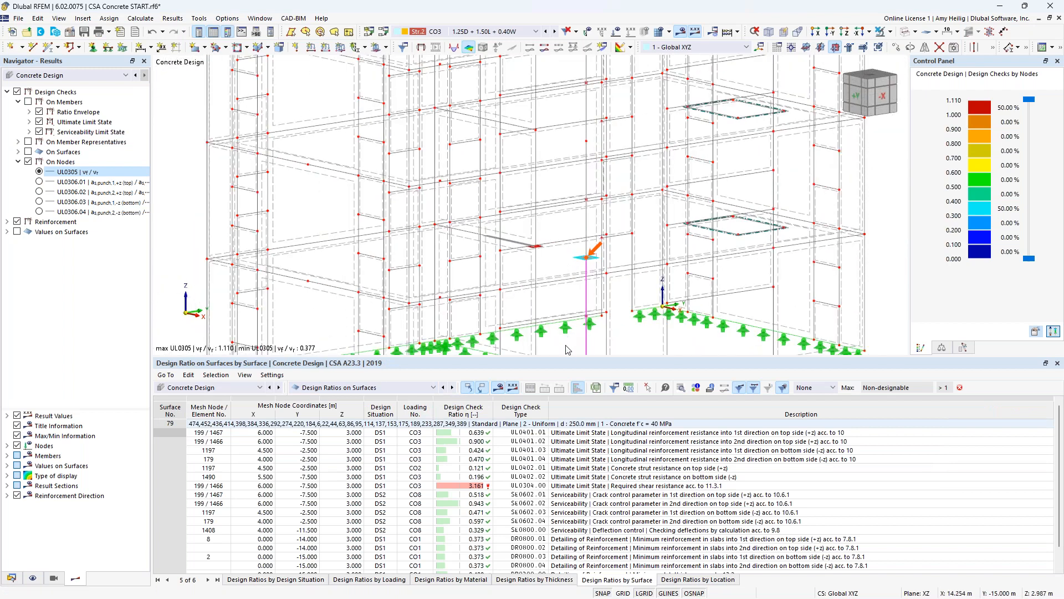
- Display the design checks on surfaces instead of nodes and extend the colour scale to its maximum value
{"action": "left_click_drag", "start_coordinate": [568, 357], "coordinate": [568, 305]}
{"action": "middle_click_drag", "start_coordinate": [539, 227], "coordinate": [471, 225], "text": "ctrl"}
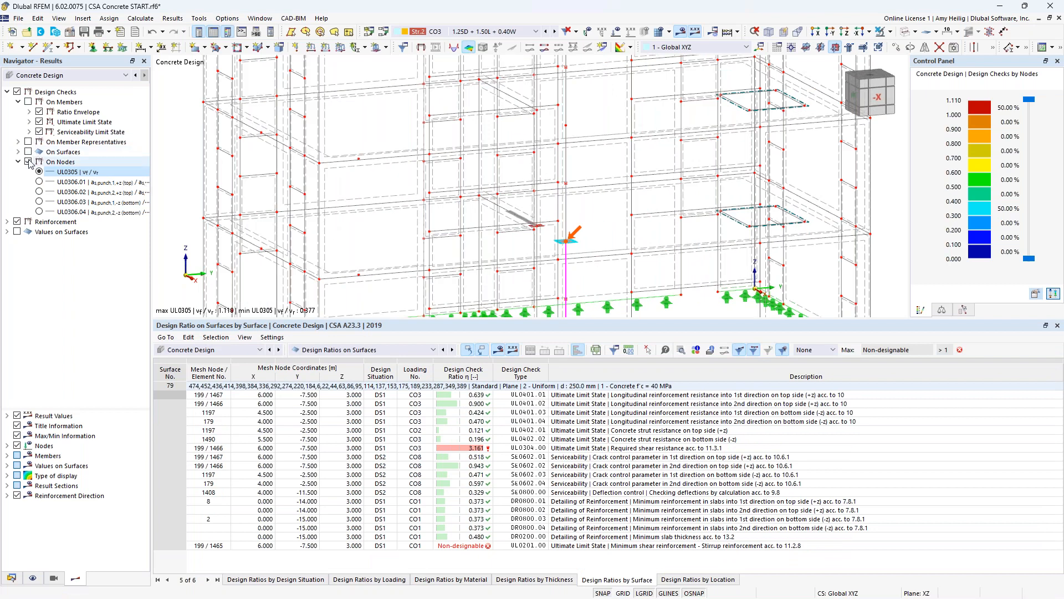
{"action": "left_click", "coordinate": [28, 161]}
{"action": "left_click", "coordinate": [28, 152]}
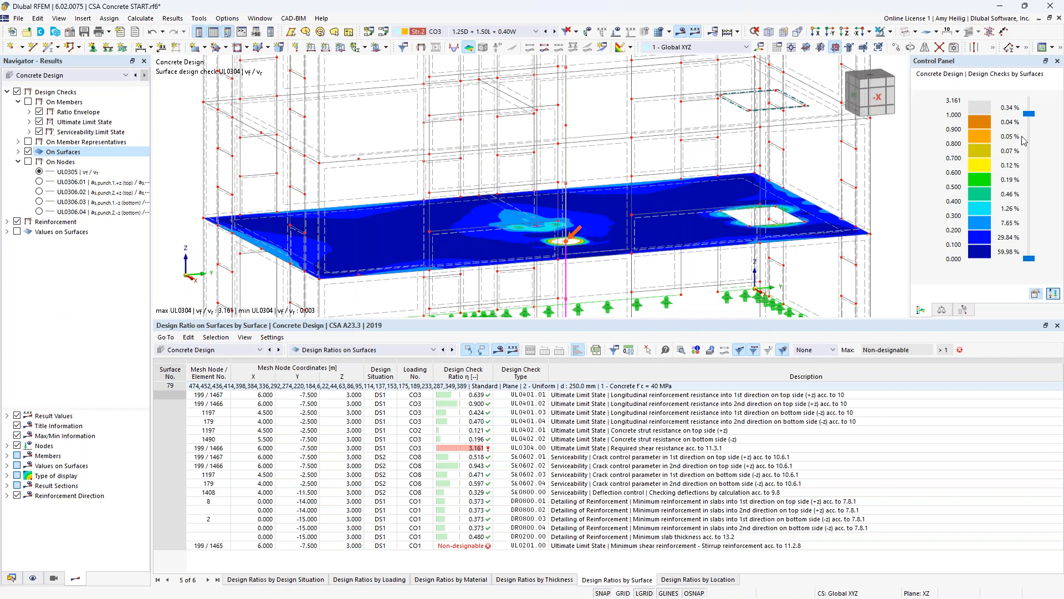
{"action": "left_click_drag", "start_coordinate": [1029, 114], "coordinate": [1030, 99]}
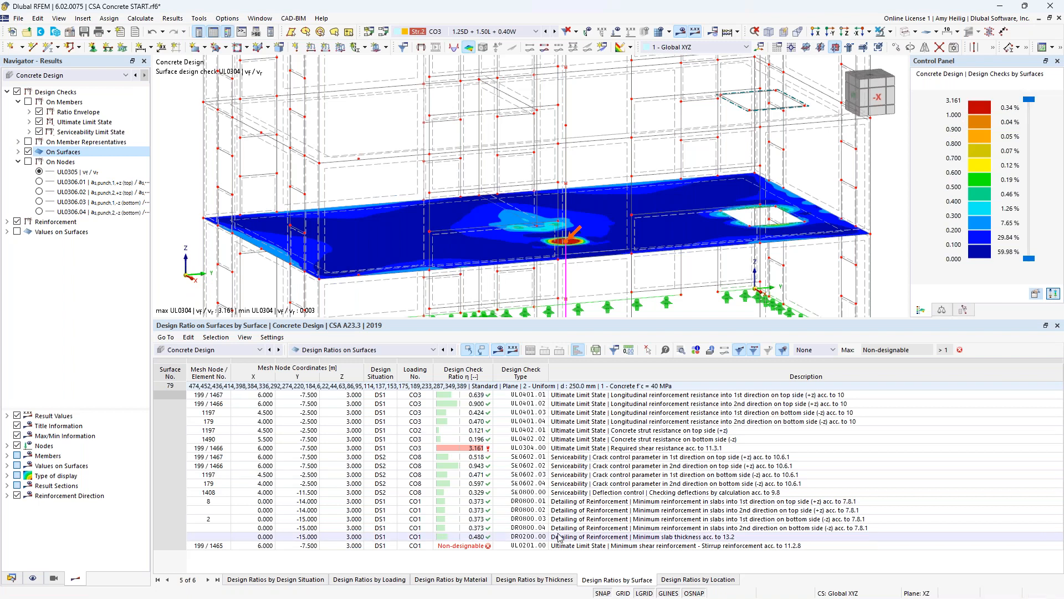
- Select the UL0304.00 required shear resistance check for surface 79 and examine its peak around the column from several angles
{"action": "left_click", "coordinate": [563, 448]}
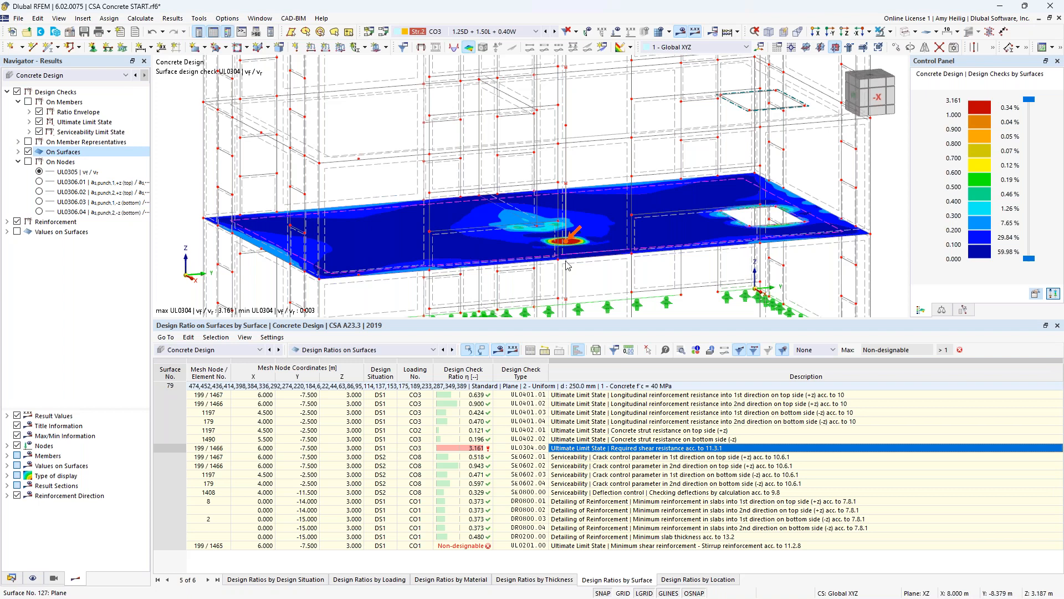
{"action": "middle_click_drag", "start_coordinate": [575, 274], "coordinate": [613, 276], "text": "ctrl"}
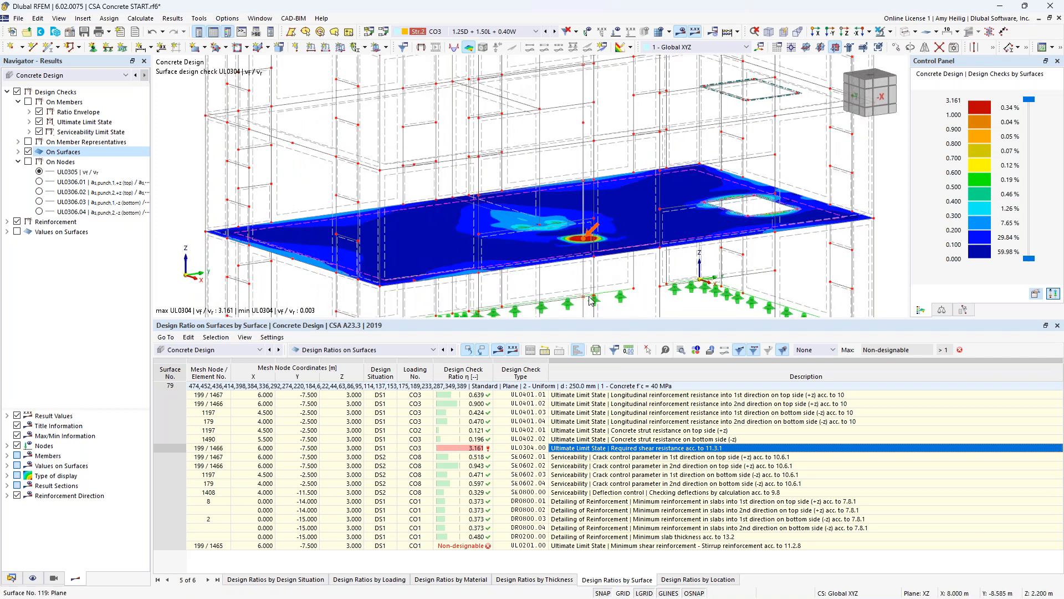
{"action": "scroll", "coordinate": [585, 250], "scroll_direction": "up", "scroll_amount": 4}
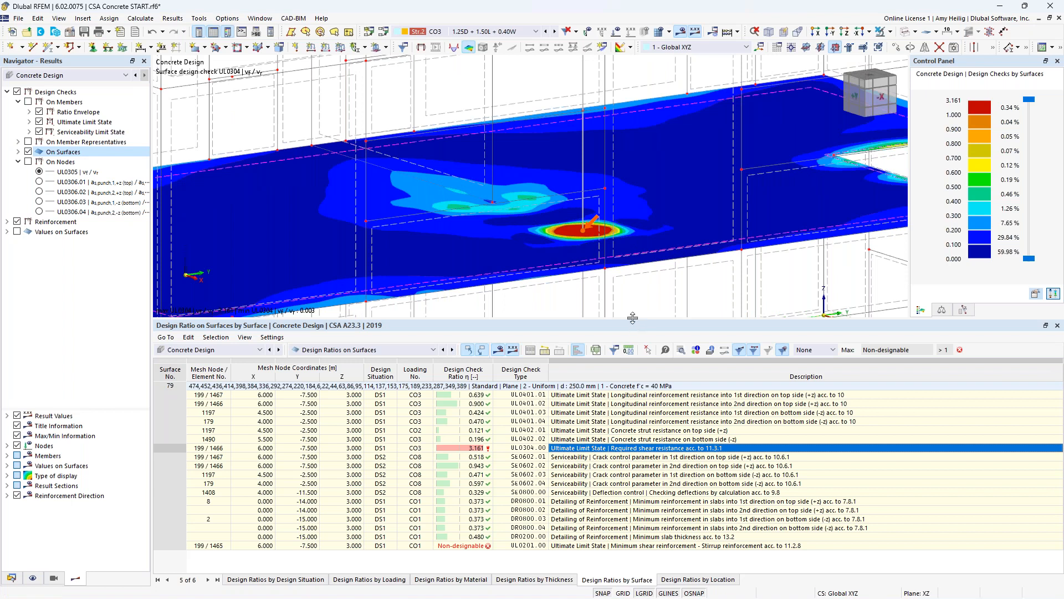
{"action": "left_click_drag", "start_coordinate": [635, 324], "coordinate": [621, 383]}
{"action": "middle_click_drag", "start_coordinate": [639, 331], "coordinate": [549, 288]}
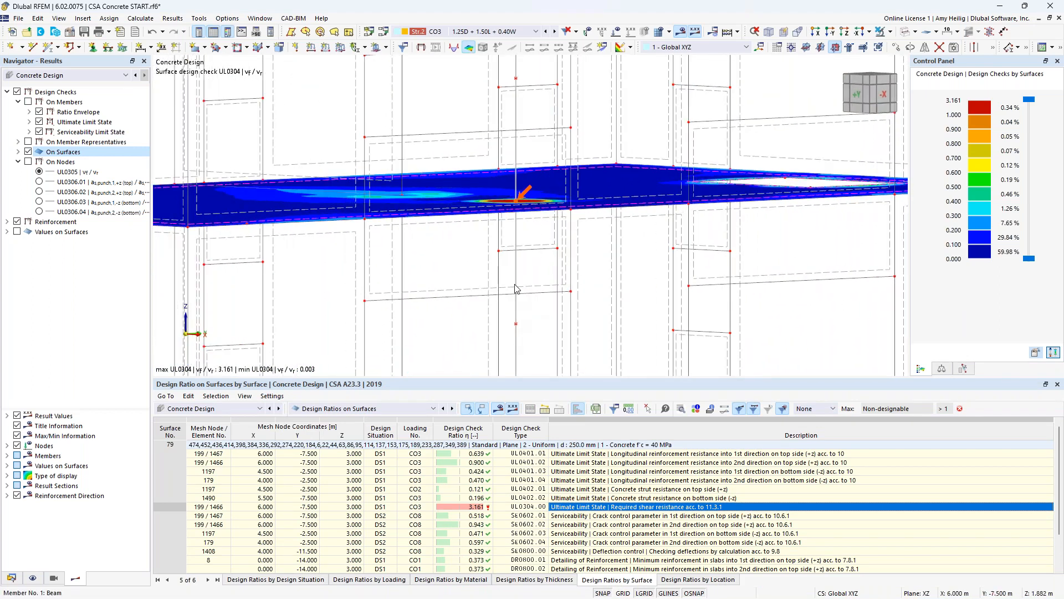
{"action": "middle_click_drag", "start_coordinate": [622, 273], "coordinate": [601, 295], "text": "ctrl"}
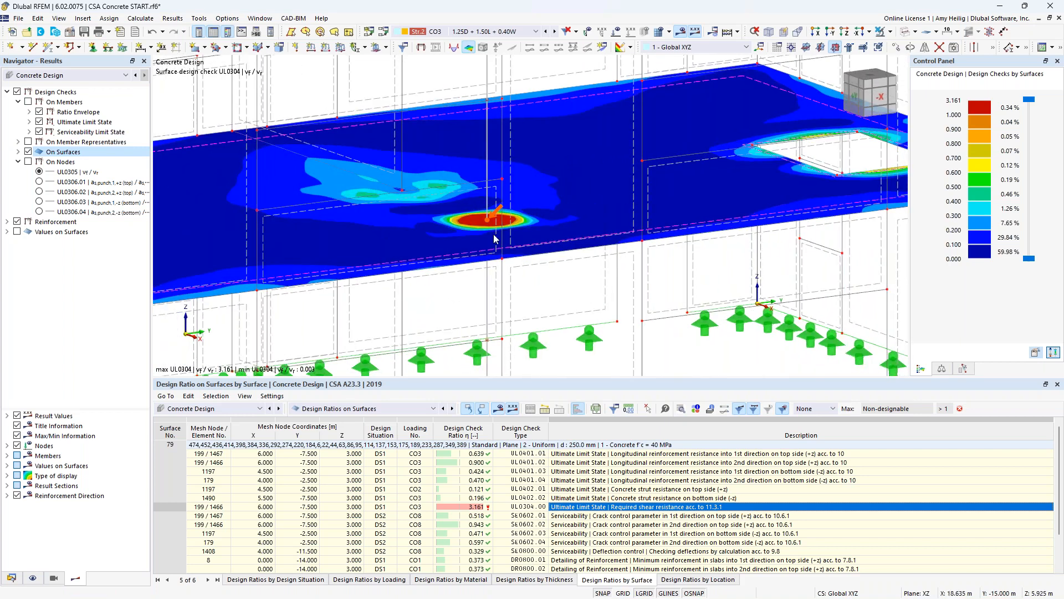
{"action": "mouse_move", "coordinate": [489, 224]}
{"action": "scroll", "coordinate": [543, 286], "scroll_direction": "down", "scroll_amount": 2}
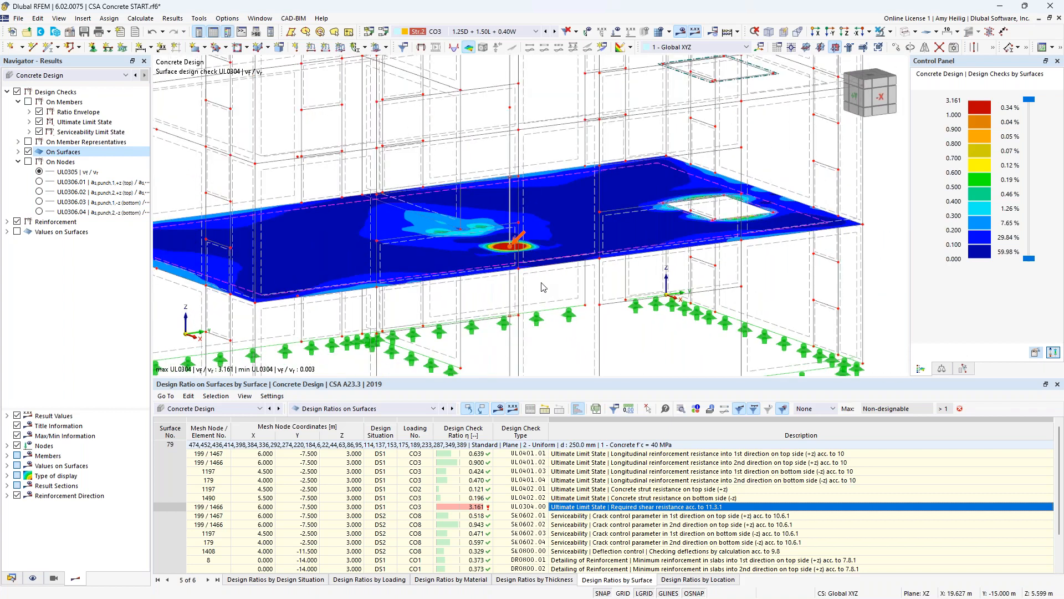
- Turn off the results display and isolate the selected floor slab in visibility mode
{"action": "left_click", "coordinate": [682, 33]}
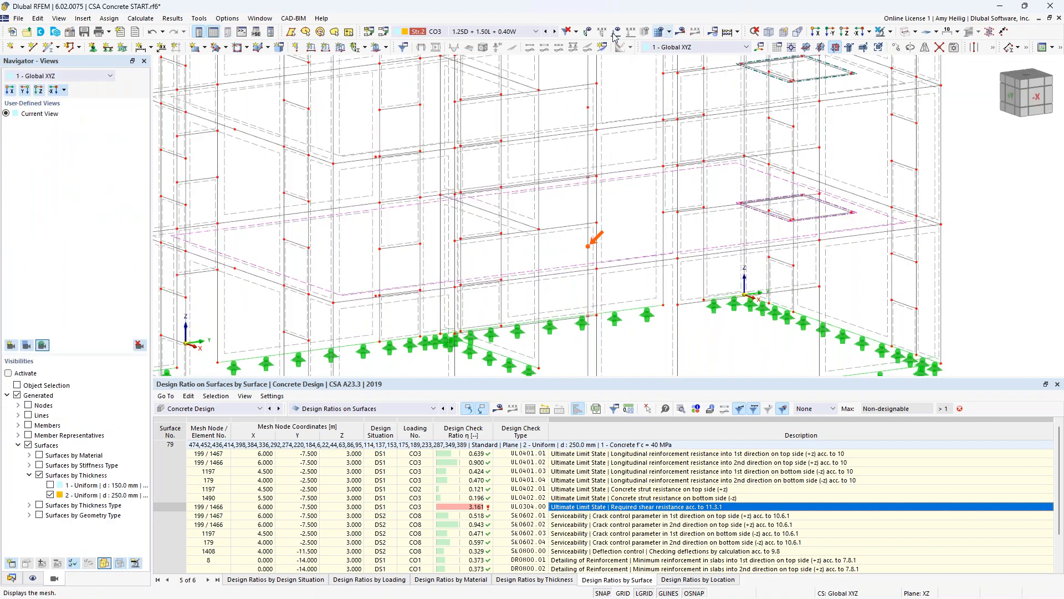
{"action": "left_click", "coordinate": [890, 32]}
{"action": "left_click", "coordinate": [888, 64]}
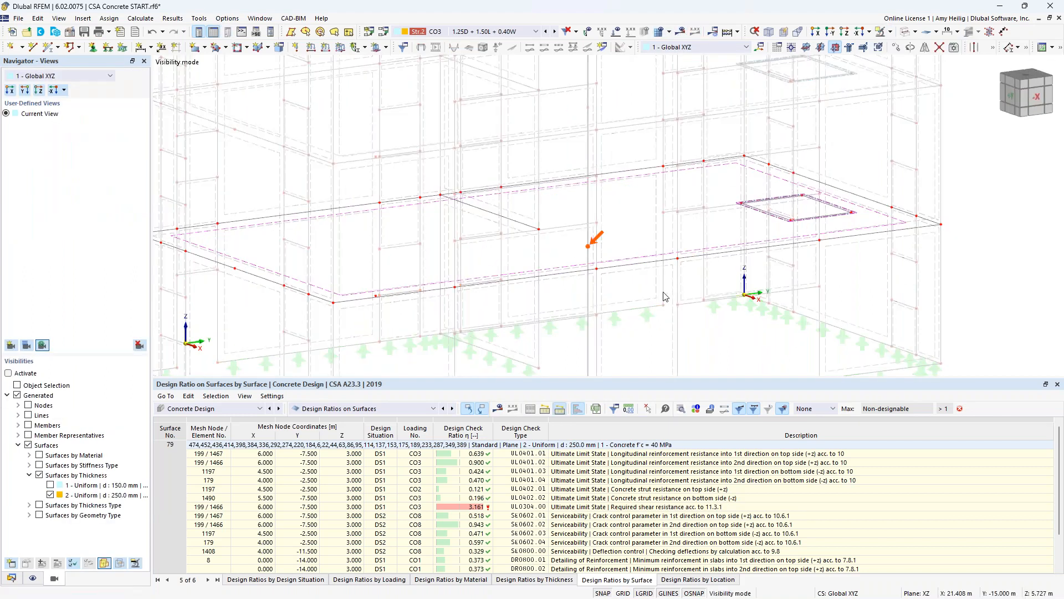
{"action": "middle_click_drag", "start_coordinate": [658, 290], "coordinate": [590, 271]}
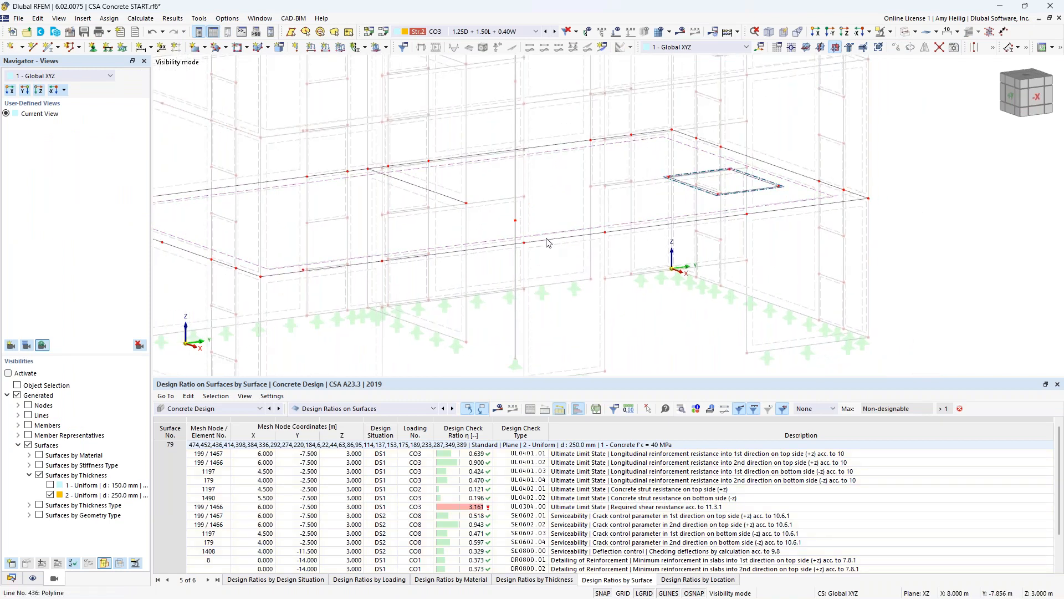
- Enable mesh refinement for node 199 at the column head and create a new nodal mesh refinement for it
{"action": "double_click", "coordinate": [515, 224]}
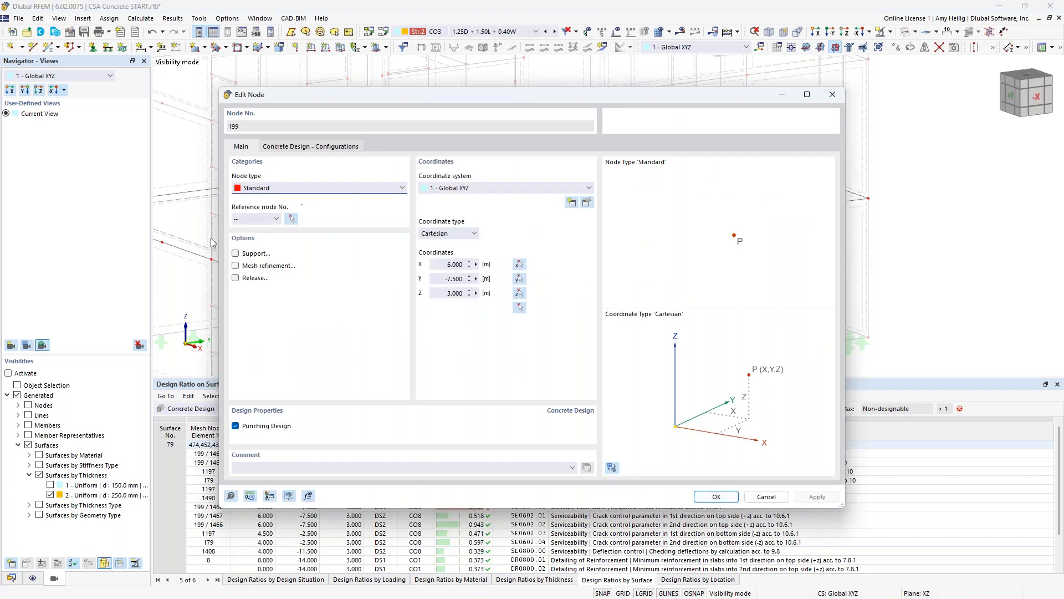
{"action": "left_click", "coordinate": [246, 265]}
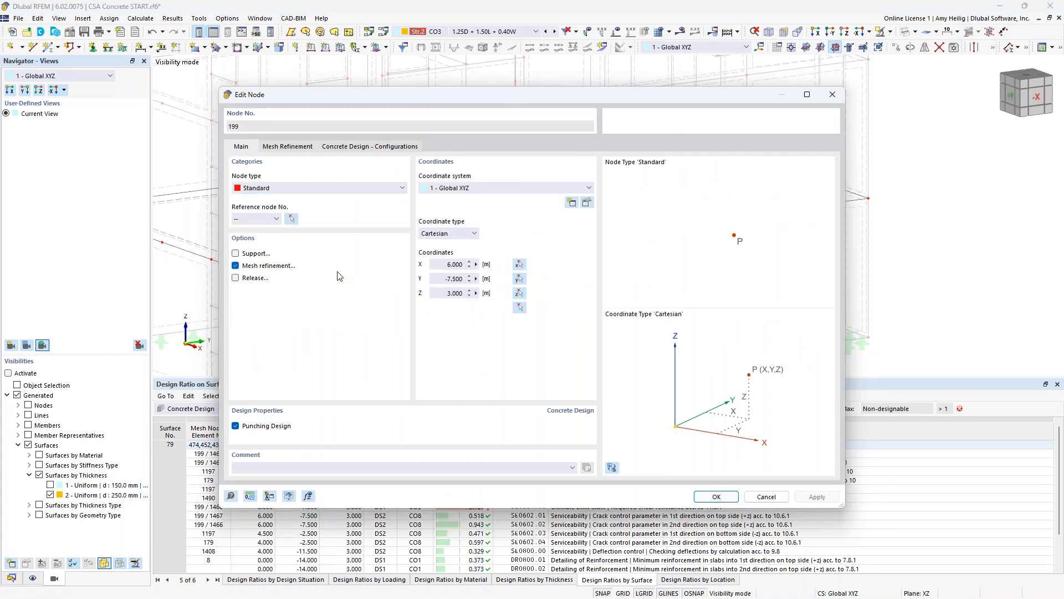
{"action": "left_click", "coordinate": [288, 147]}
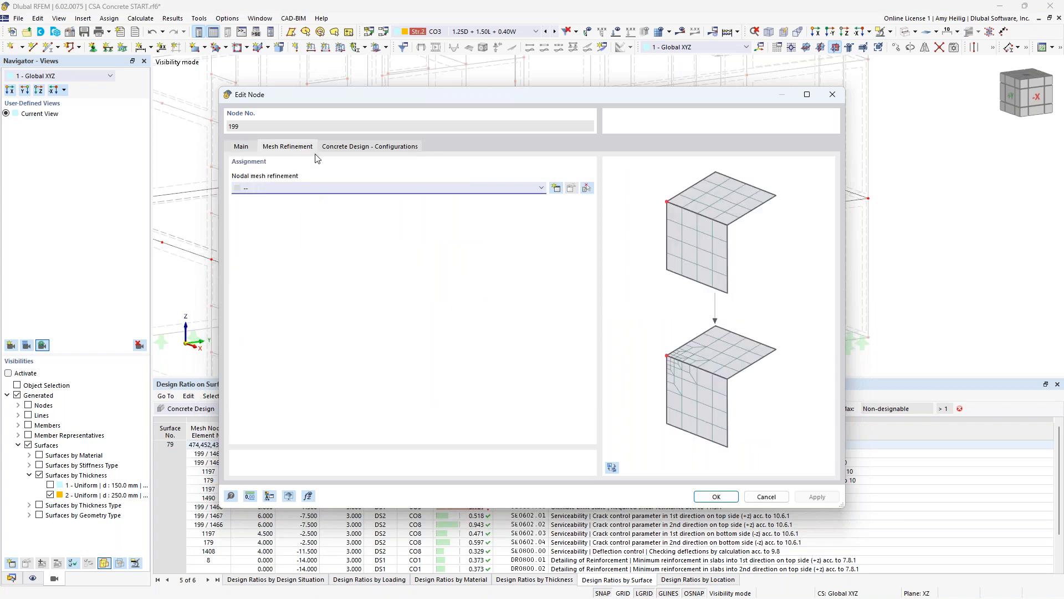
{"action": "left_click", "coordinate": [556, 188]}
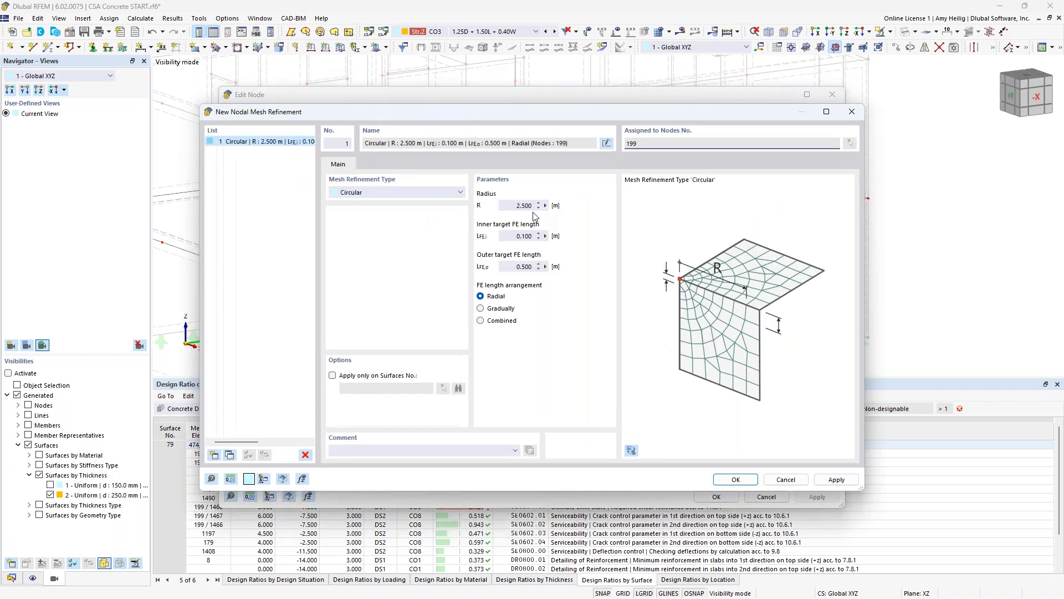
- Set the circular refinement's radius to 1.5 m and outer target FE length to 0.3 m, accepting the deletion of existing results
{"action": "left_click", "coordinate": [524, 206]}
{"action": "type", "text": "1.5"}
{"action": "key", "text": "Tab"}
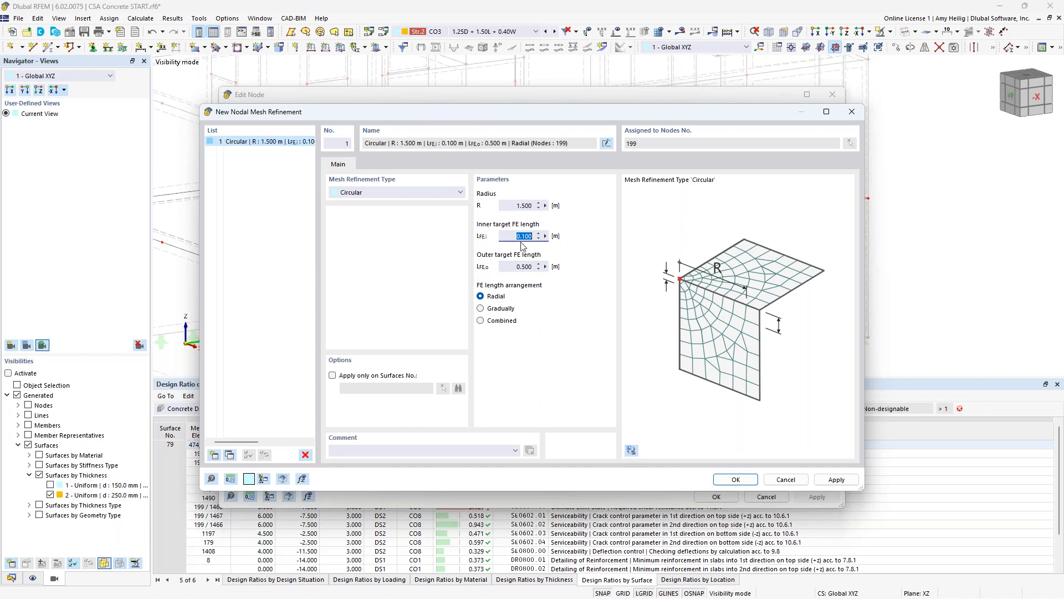
{"action": "key", "text": "Tab"}
{"action": "type", "text": "0.3"}
{"action": "left_click", "coordinate": [735, 481]}
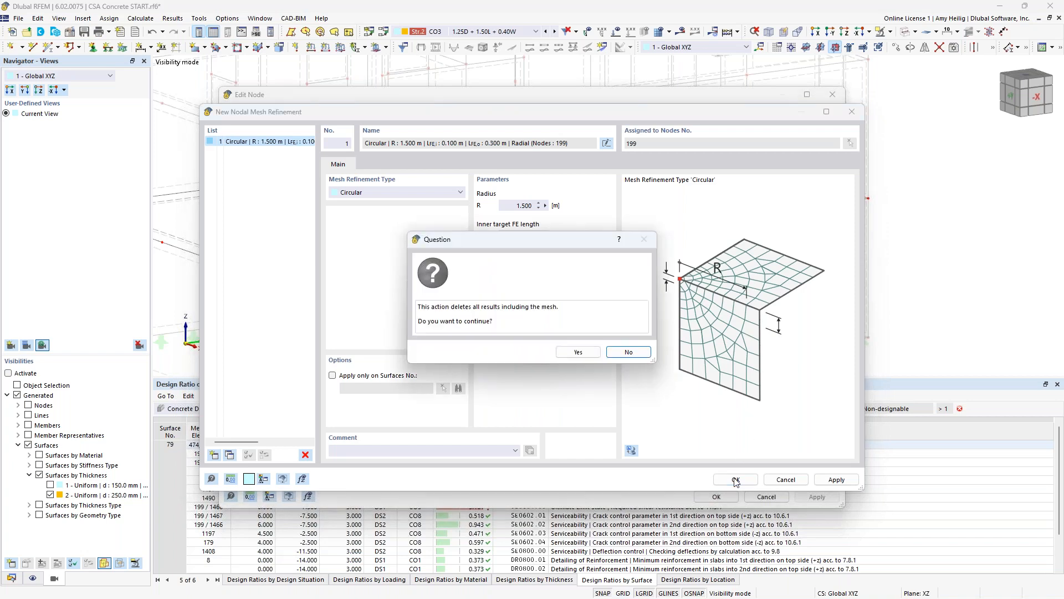
{"action": "left_click", "coordinate": [582, 350]}
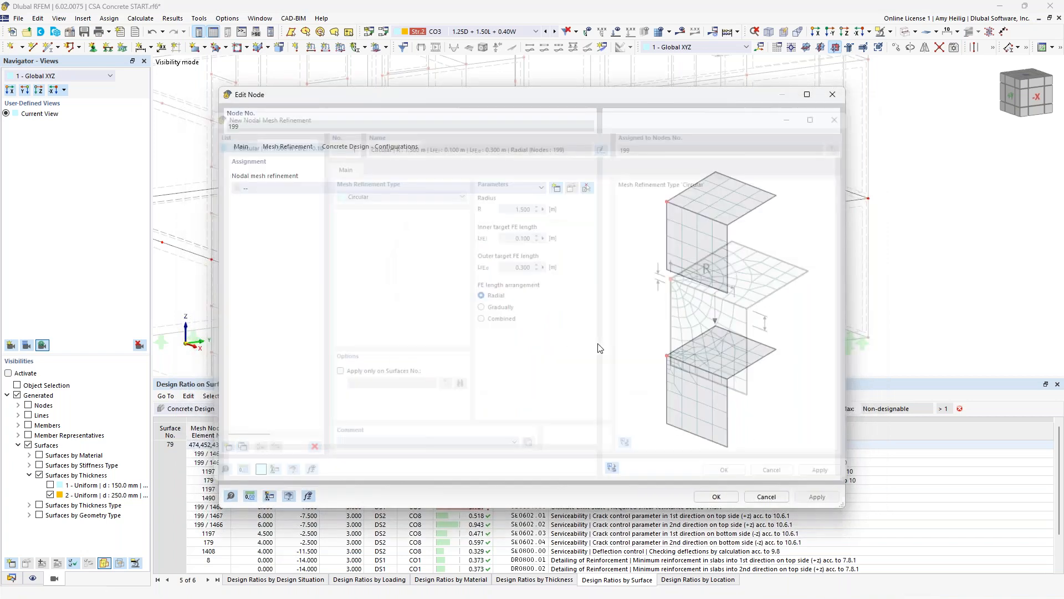
{"action": "left_click", "coordinate": [716, 496]}
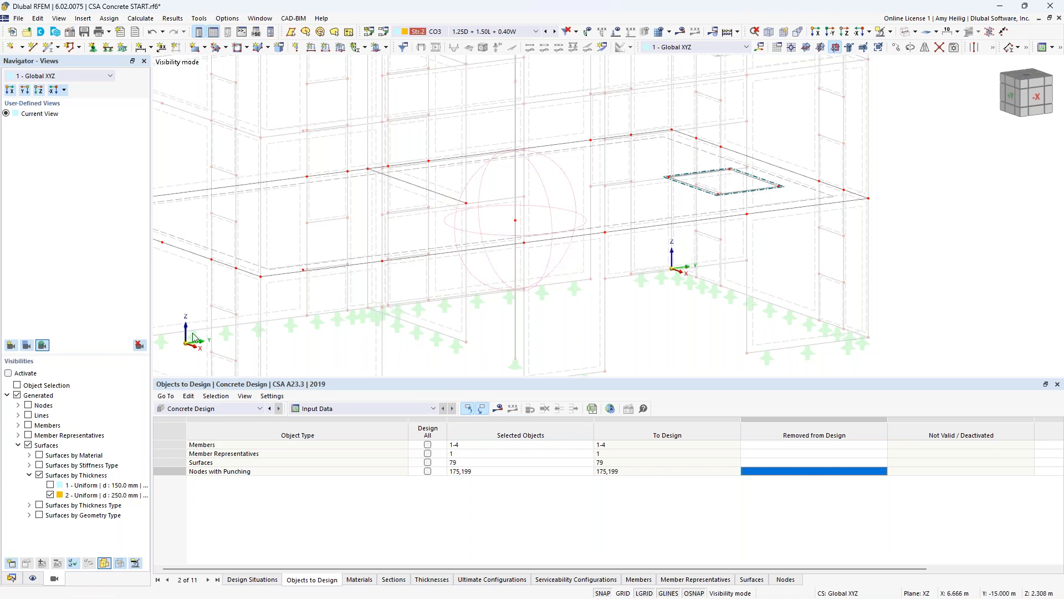
- Create a new rectangular surface results adjustment with dimensions a and b of 0.8 m each
{"action": "left_click", "coordinate": [11, 579]}
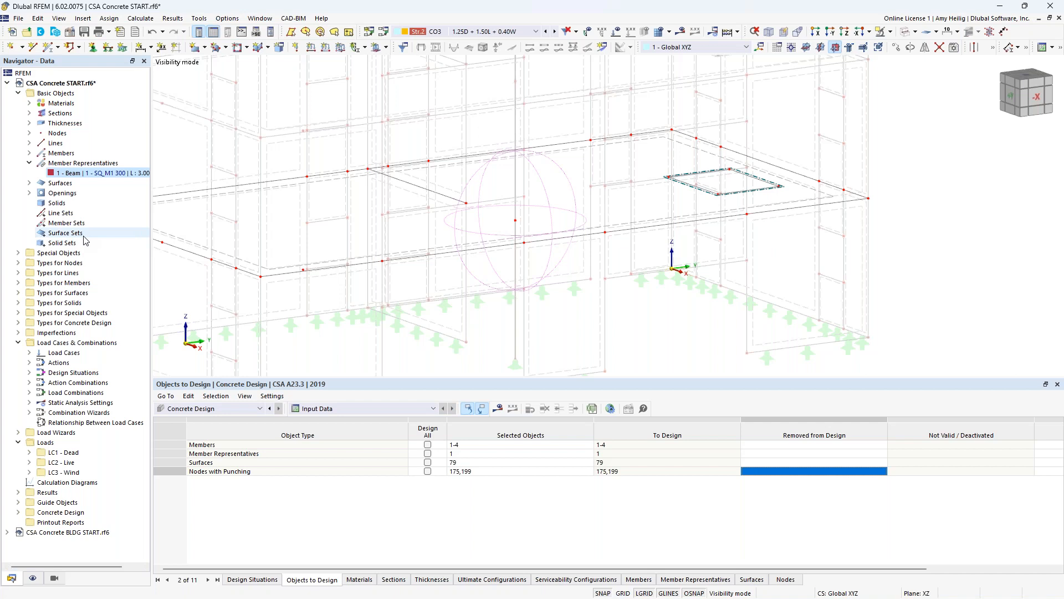
{"action": "left_click", "coordinate": [29, 163]}
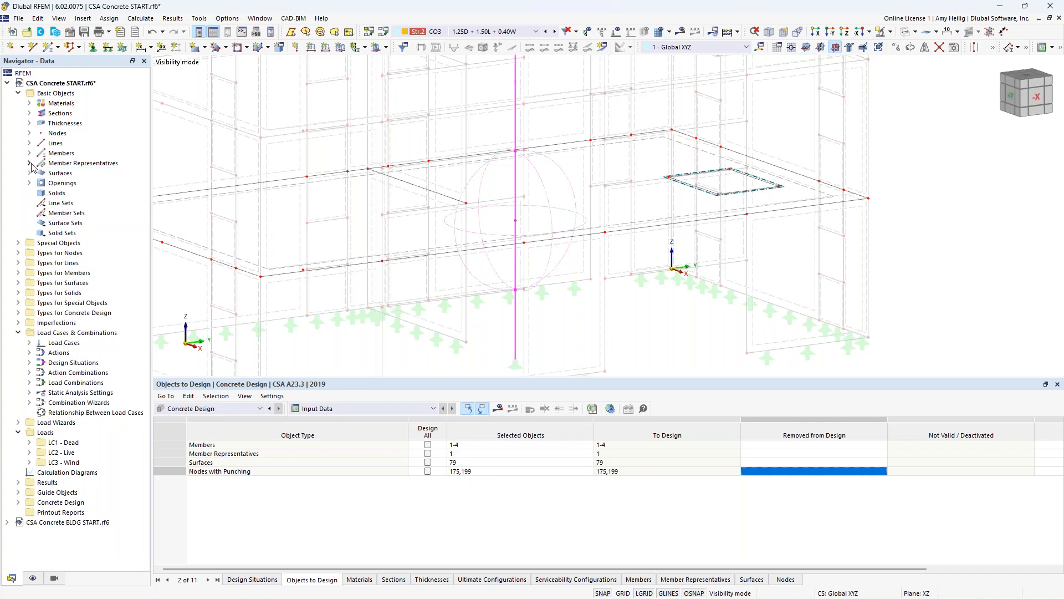
{"action": "left_click", "coordinate": [18, 243]}
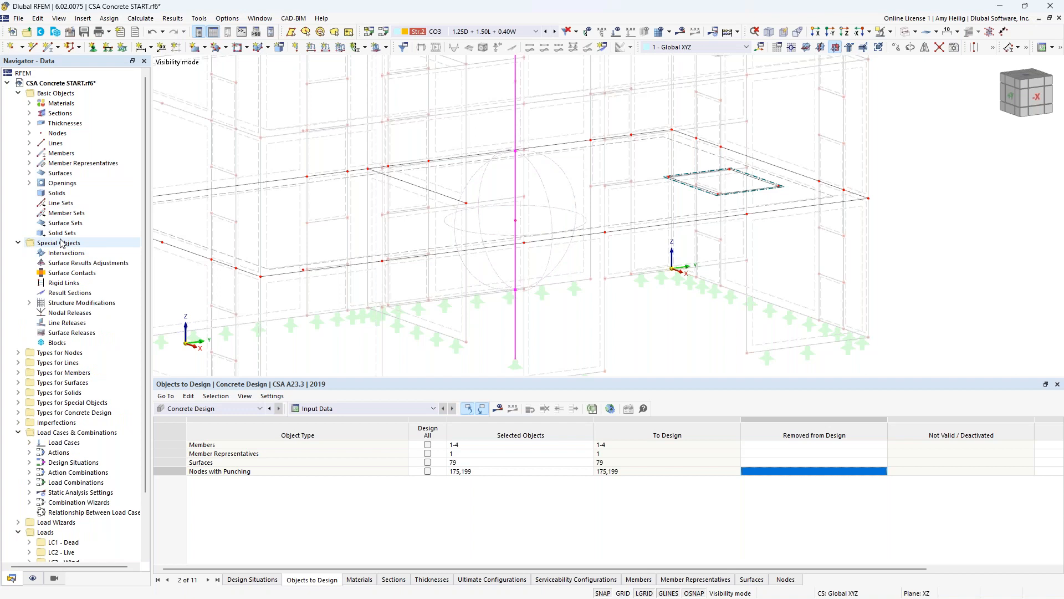
{"action": "right_click", "coordinate": [71, 268]}
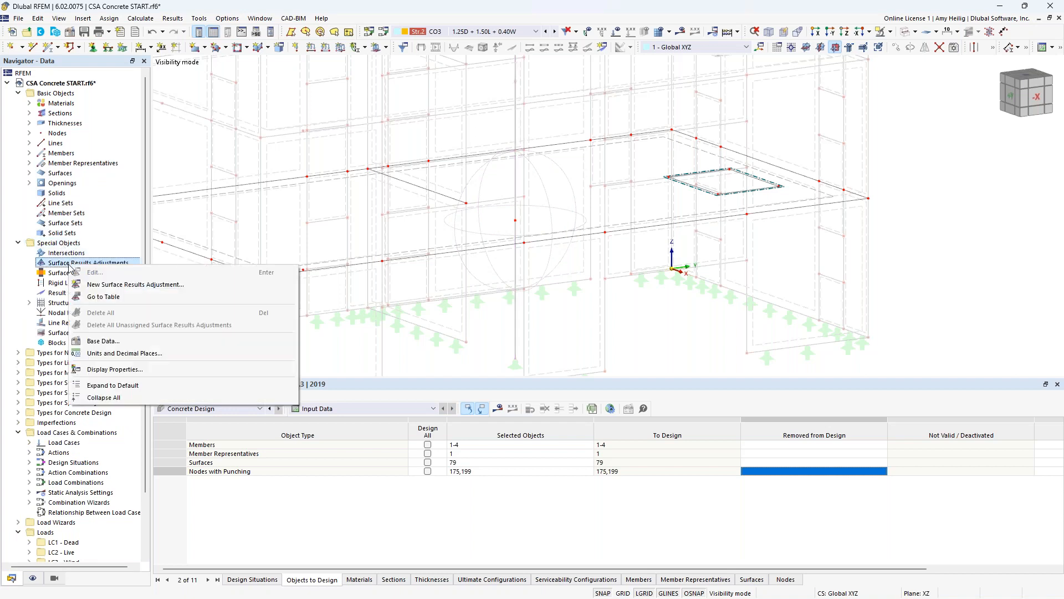
{"action": "left_click", "coordinate": [100, 284]}
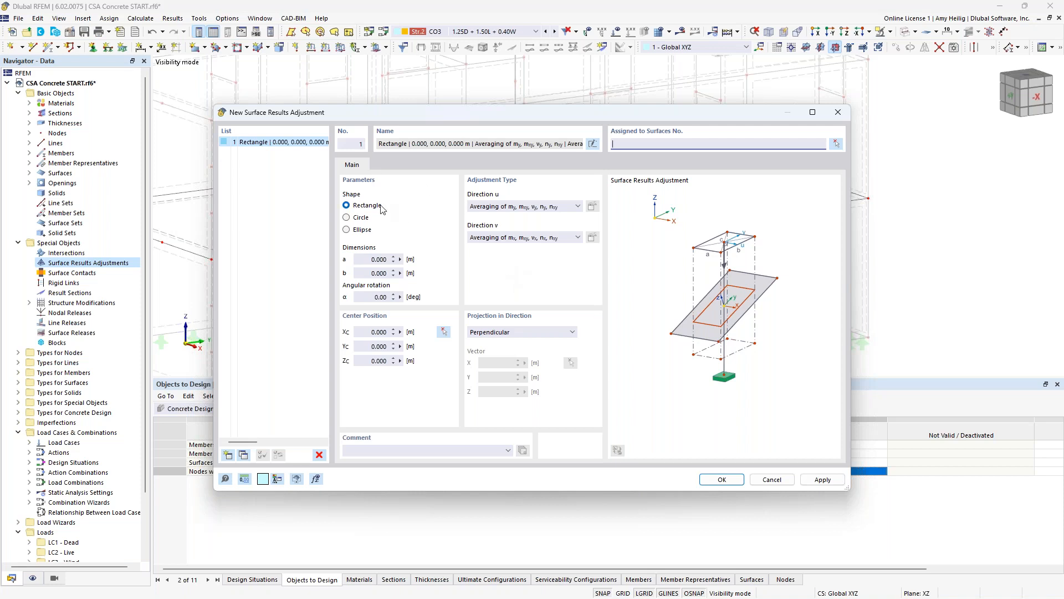
{"action": "left_click", "coordinate": [382, 258]}
{"action": "type", "text": "0.8"}
{"action": "key", "text": "Tab"}
{"action": "type", "text": "0.8"}
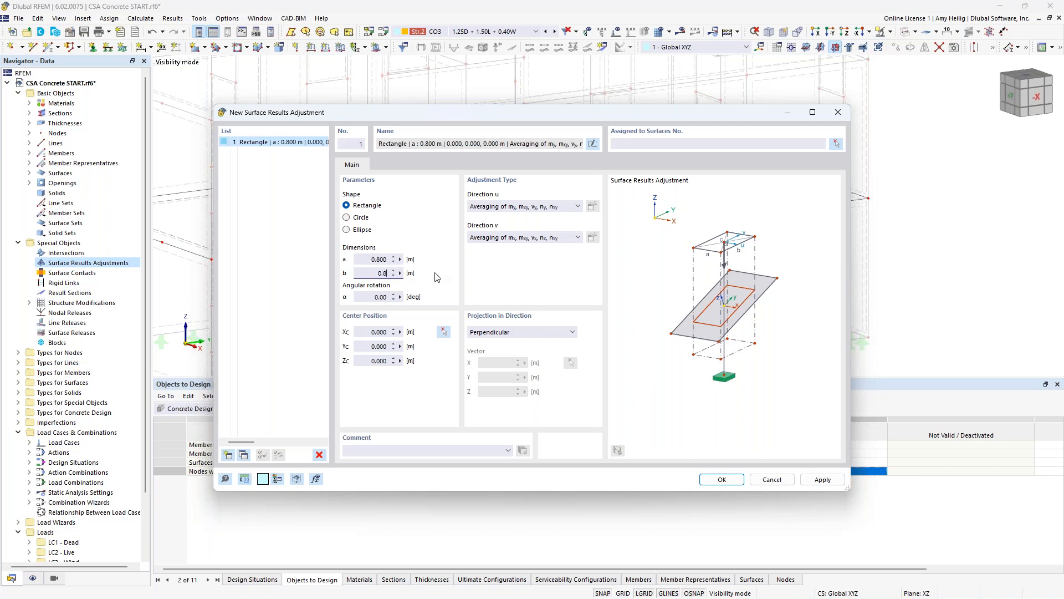
- Centre the results adjustment on node 199, assign it to surface 79 and save it
{"action": "left_click", "coordinate": [445, 332]}
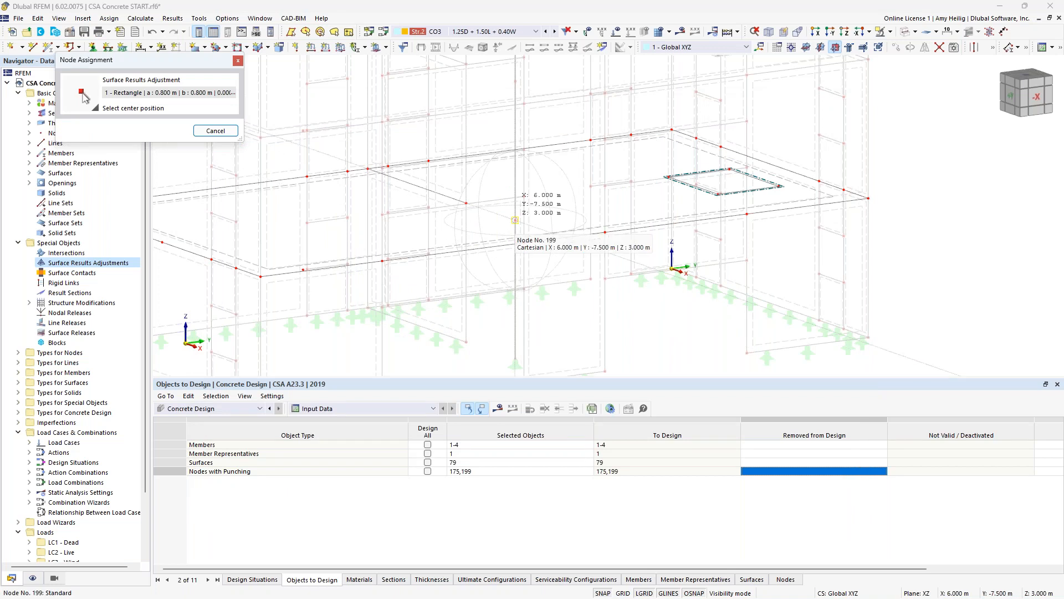
{"action": "left_click", "coordinate": [515, 220]}
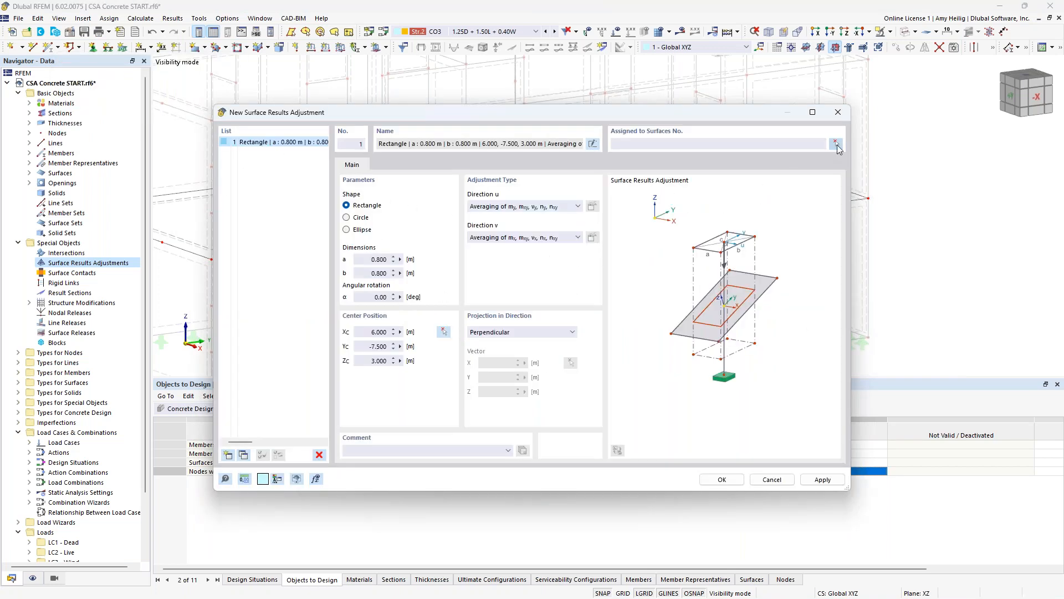
{"action": "left_click", "coordinate": [837, 144]}
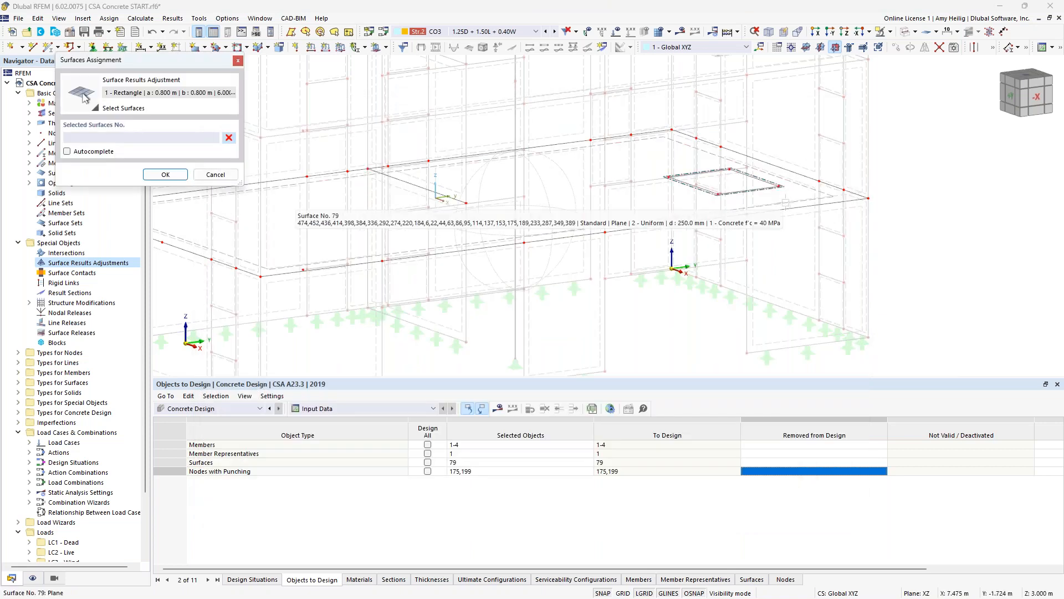
{"action": "left_click", "coordinate": [294, 210]}
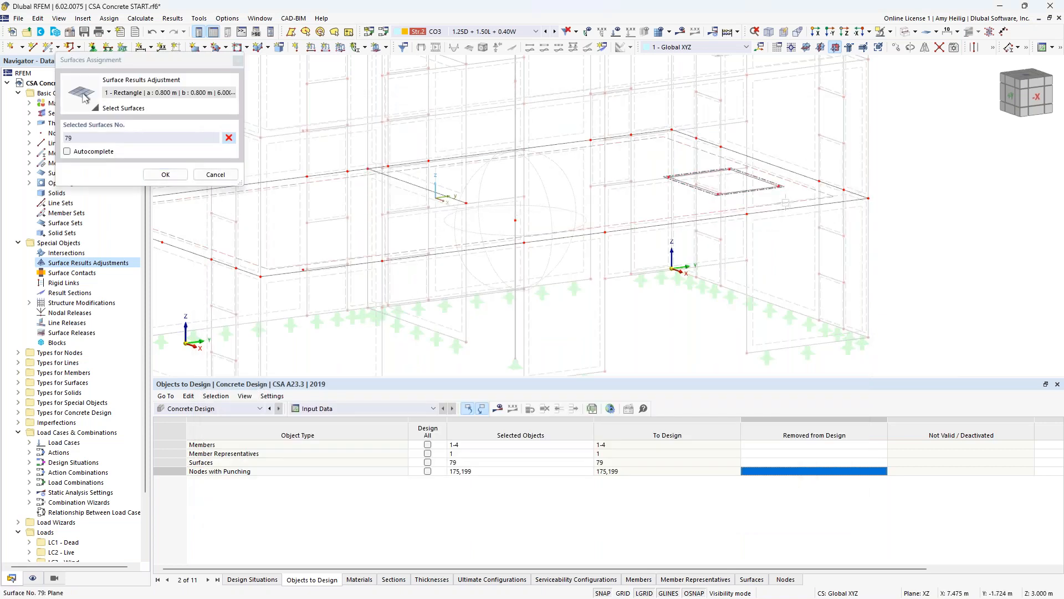
{"action": "left_click", "coordinate": [180, 176]}
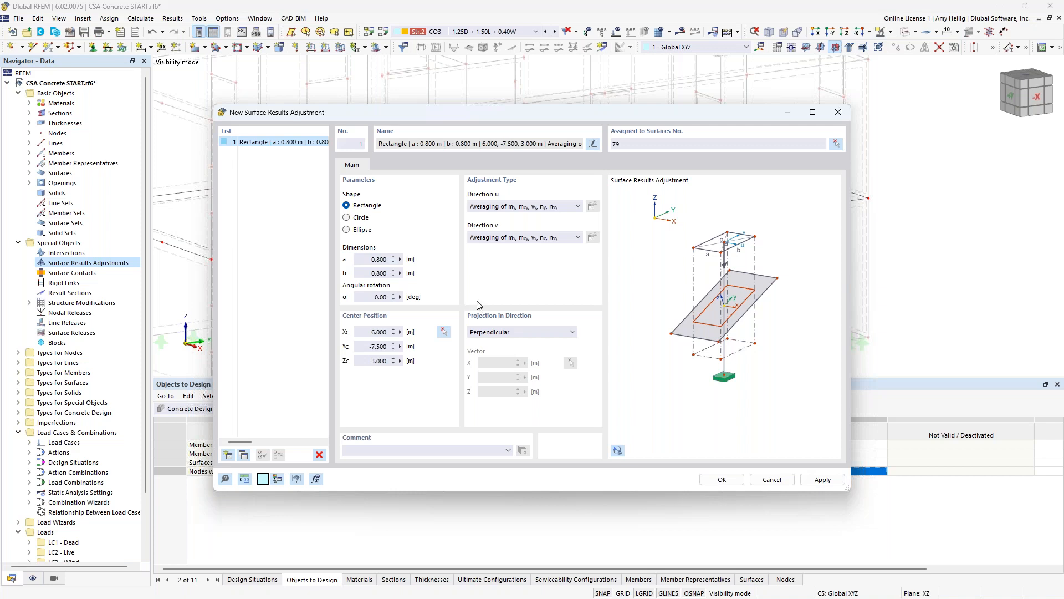
{"action": "left_click", "coordinate": [722, 480]}
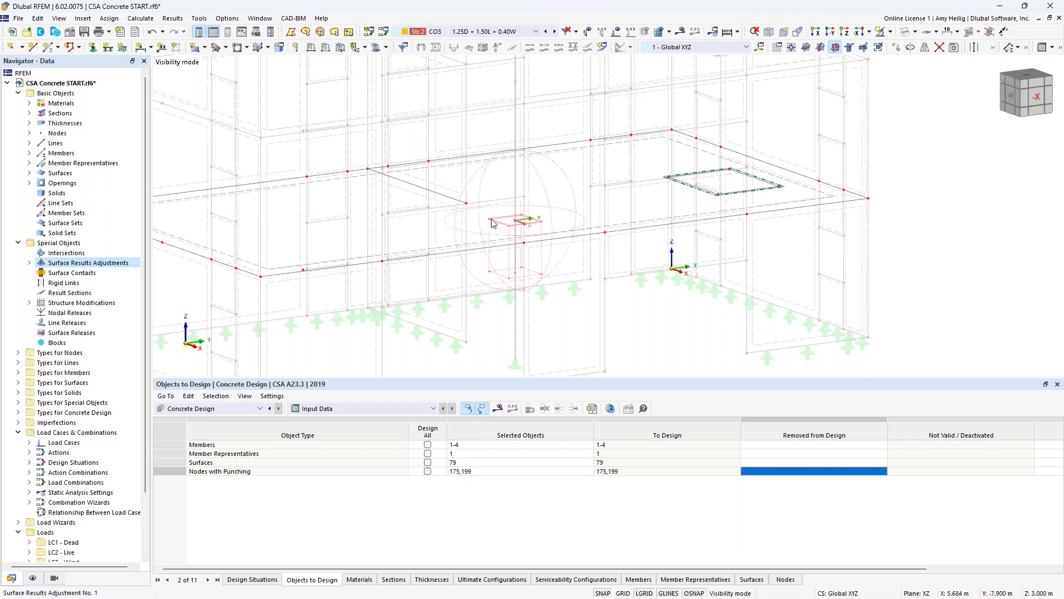
- Copy the mesh refinement and surface results adjustment from the column node to the wall-end node, and start the Concrete Design calculation
{"action": "scroll", "coordinate": [508, 224], "scroll_direction": "up", "scroll_amount": 3}
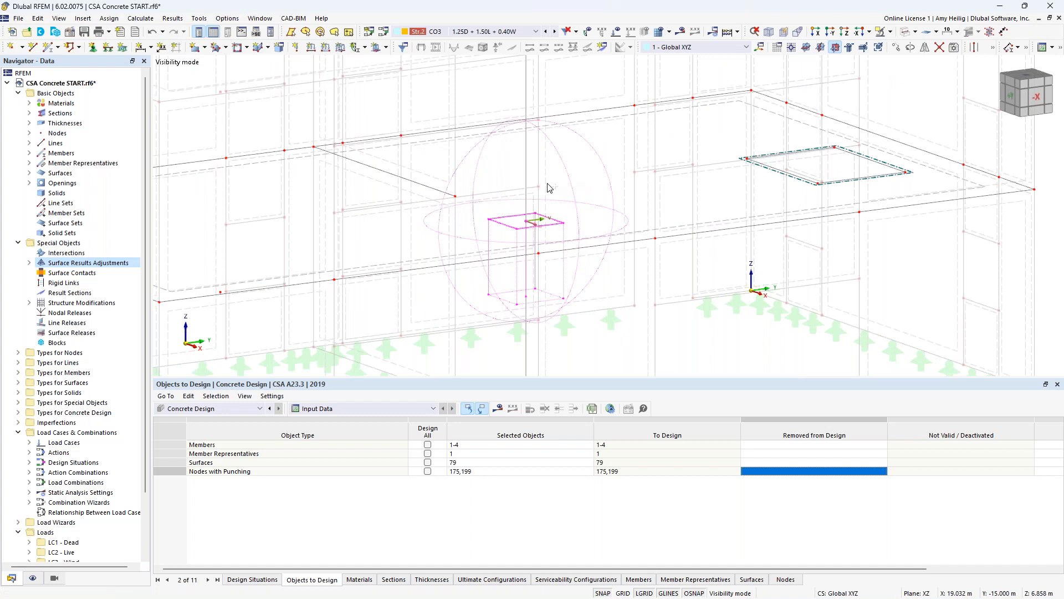
{"action": "left_click_drag", "start_coordinate": [527, 225], "coordinate": [456, 199], "text": "ctrl"}
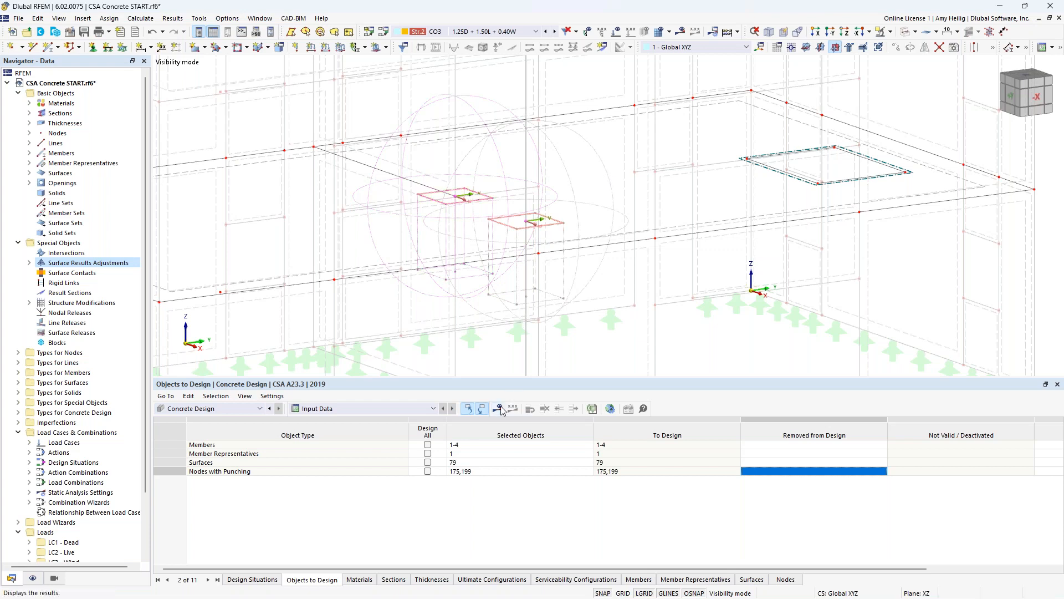
{"action": "left_click", "coordinate": [577, 351]}
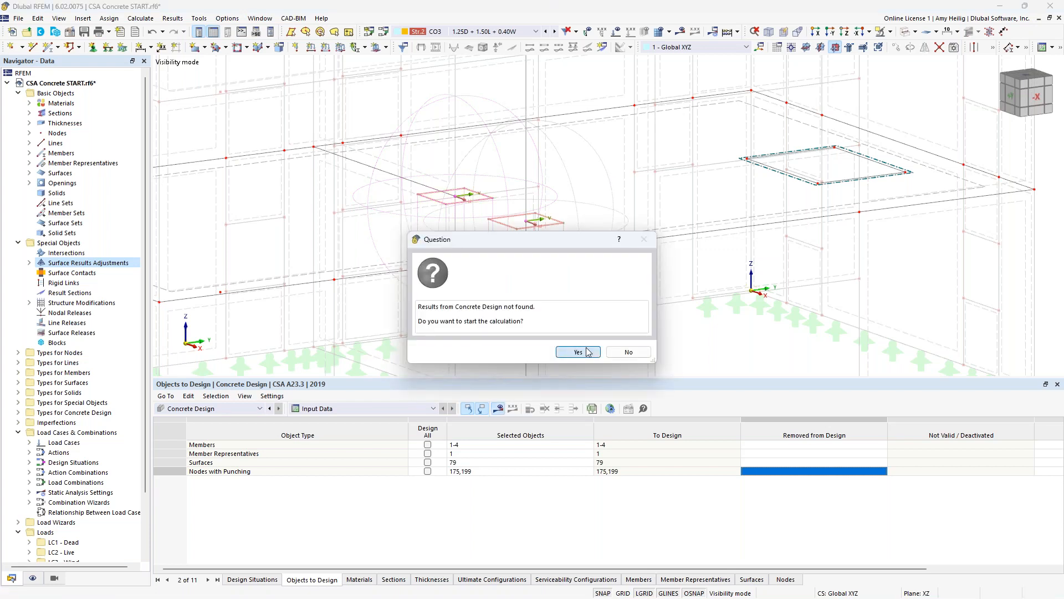
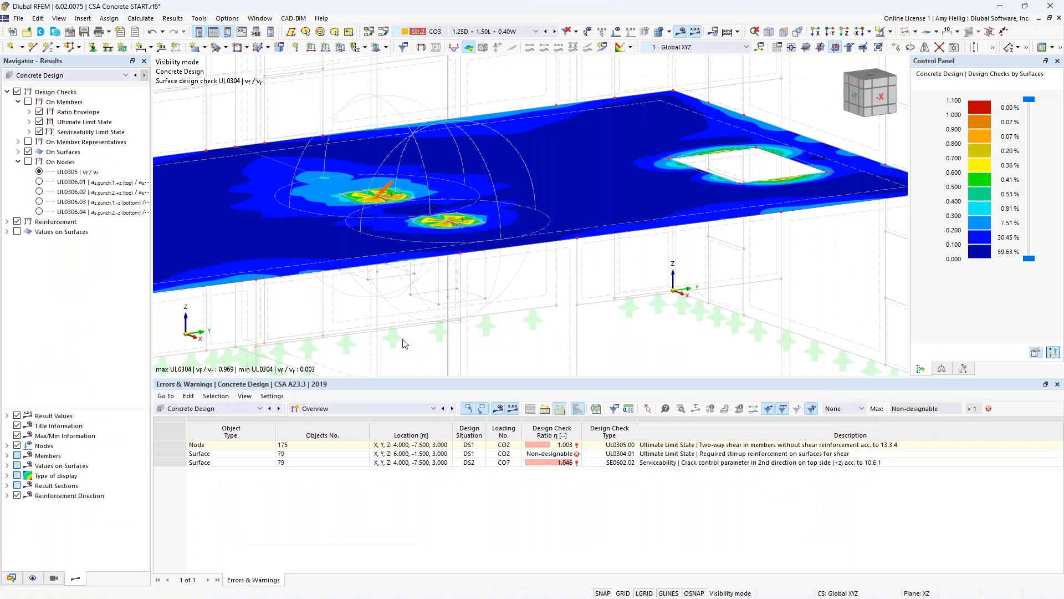
- List the design ratios on surfaces and select surface 79's crack control check in the 2nd direction on the top side
{"action": "scroll", "coordinate": [515, 281], "scroll_direction": "down", "scroll_amount": 1}
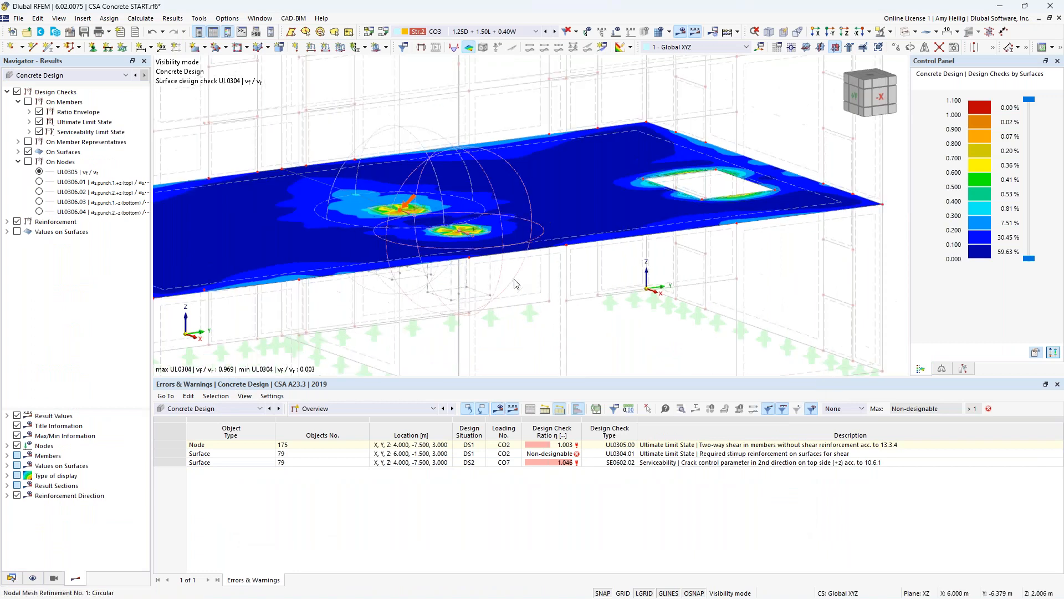
{"action": "left_click", "coordinate": [407, 409]}
{"action": "left_click", "coordinate": [375, 473]}
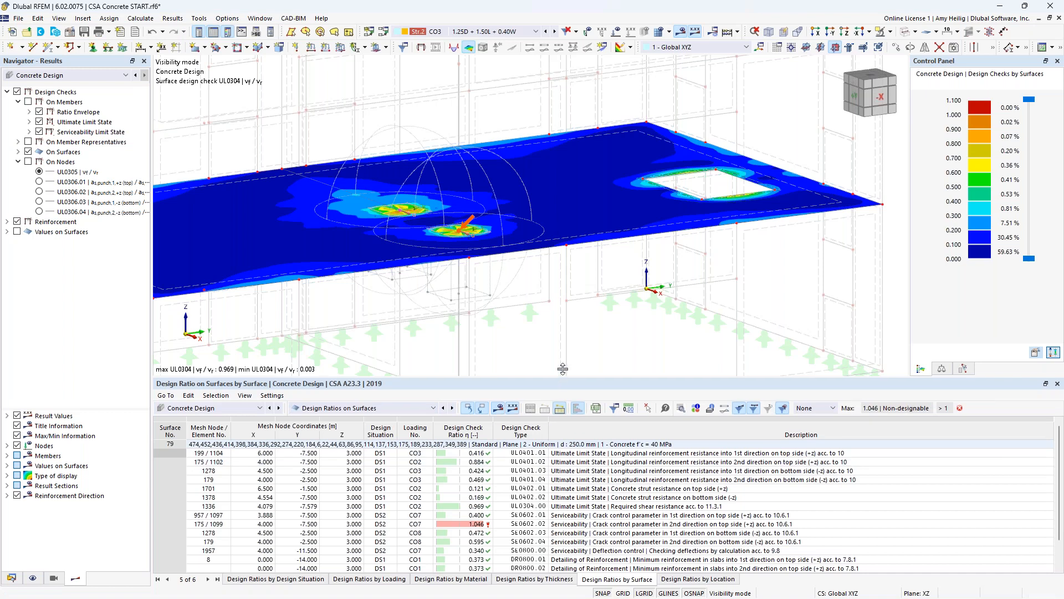
{"action": "left_click_drag", "start_coordinate": [562, 369], "coordinate": [563, 303]}
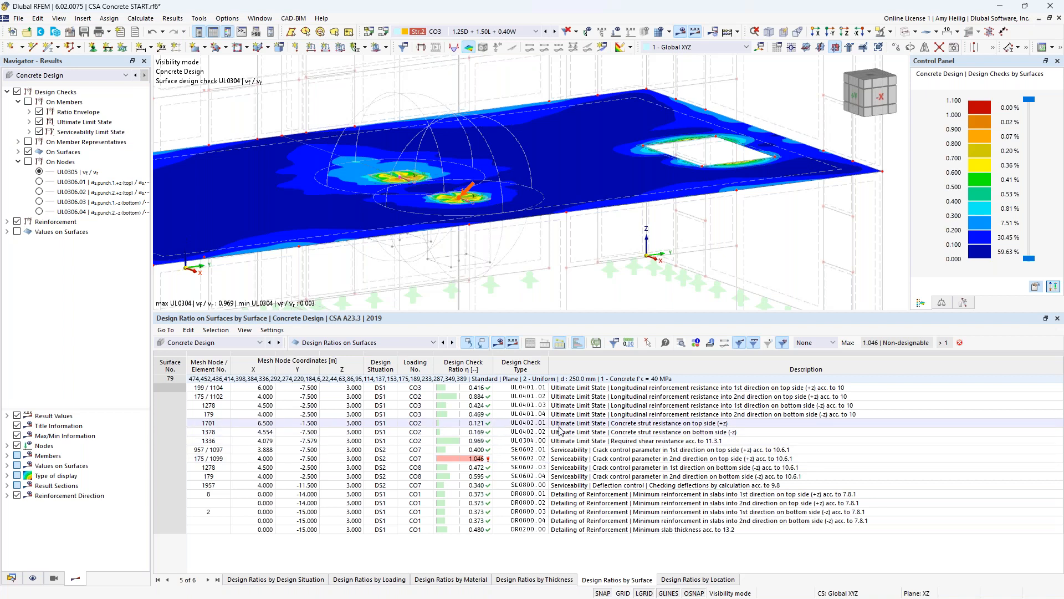
{"action": "left_click", "coordinate": [575, 459]}
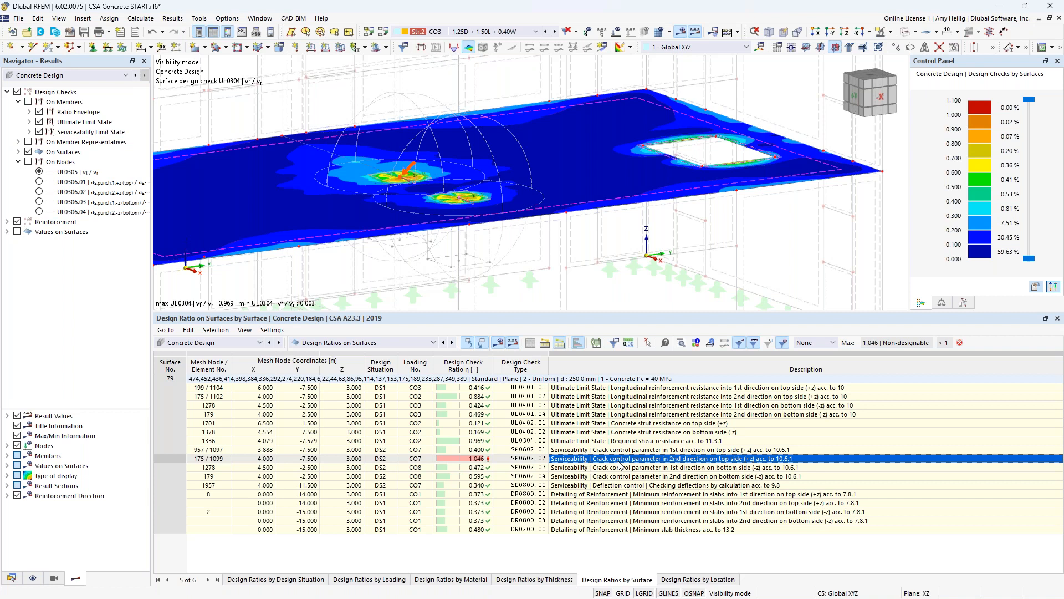
- List the design ratios on nodes to review the punching shear checks at the slab nodes
{"action": "left_click", "coordinate": [357, 342]}
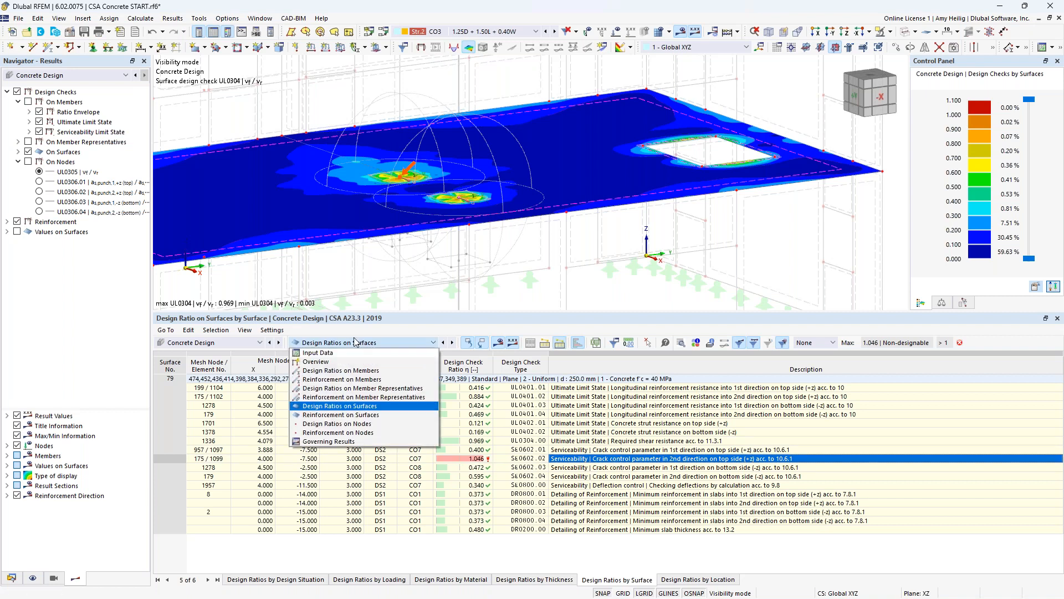
{"action": "left_click", "coordinate": [338, 425]}
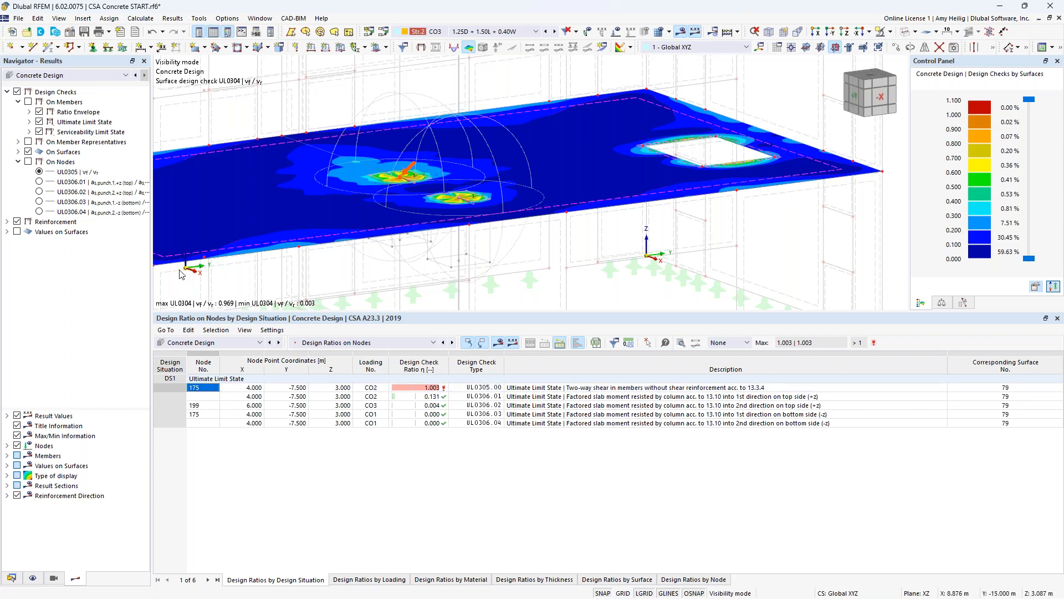
{"action": "middle_click_drag", "start_coordinate": [487, 244], "coordinate": [572, 256]}
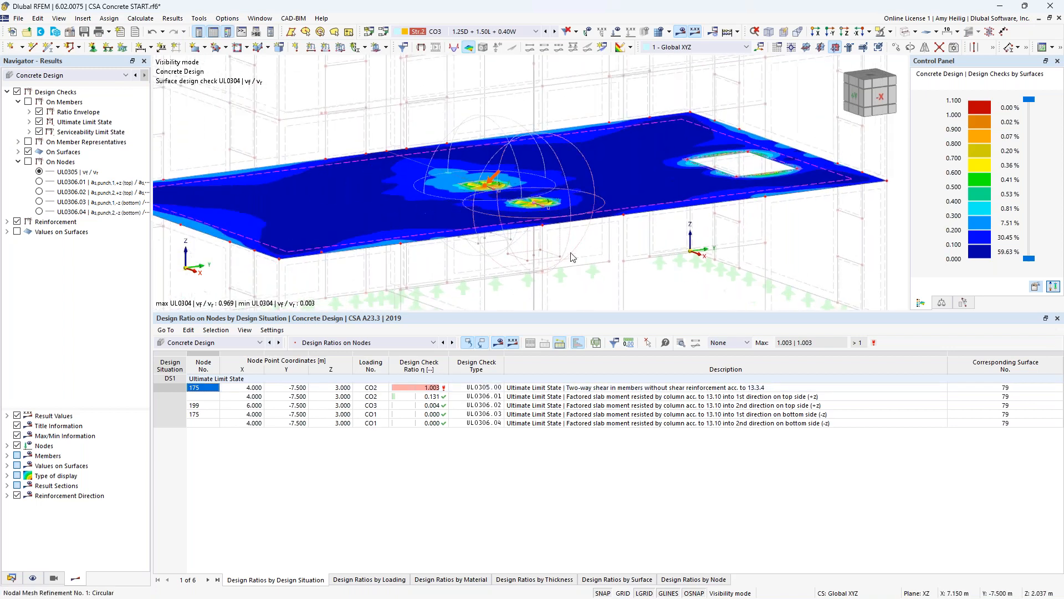
- Replace the design check display with the slab's required longitudinal reinforcement, viewing both top directions and the bottom 1st direction
{"action": "left_click", "coordinate": [7, 92]}
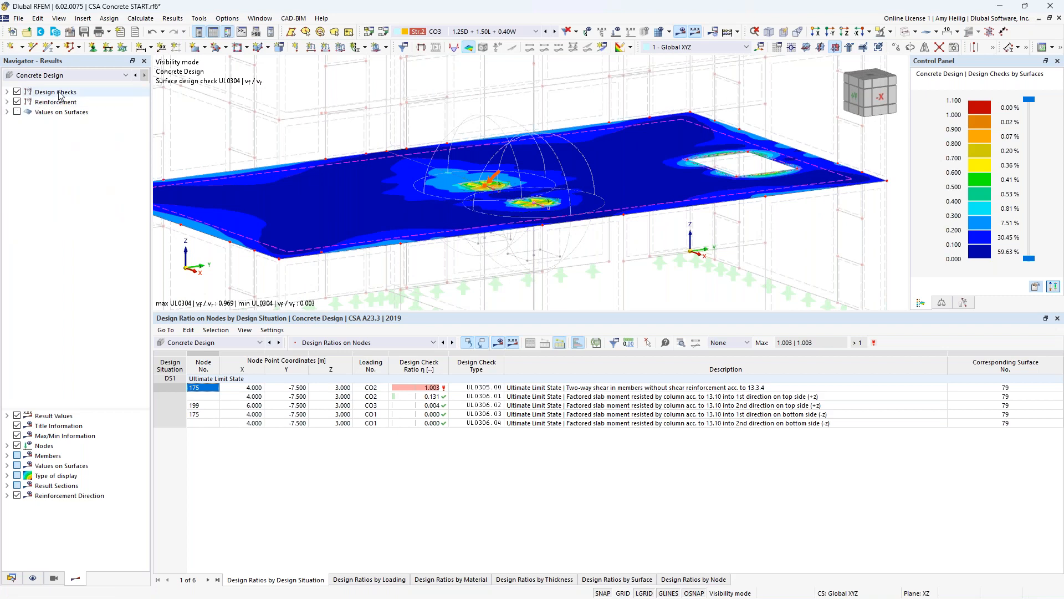
{"action": "left_click", "coordinate": [17, 102]}
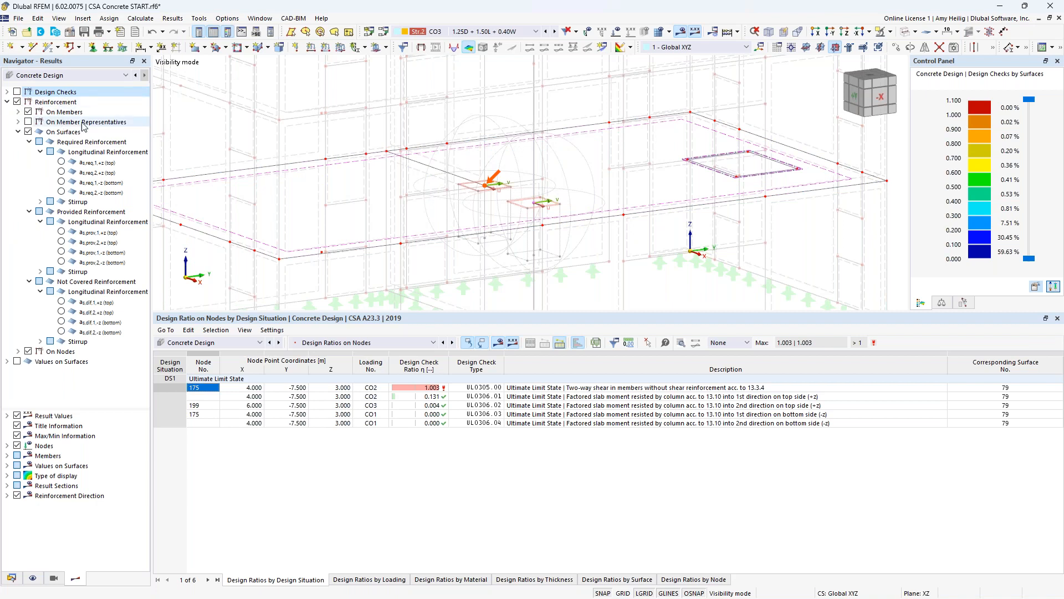
{"action": "left_click", "coordinate": [61, 163]}
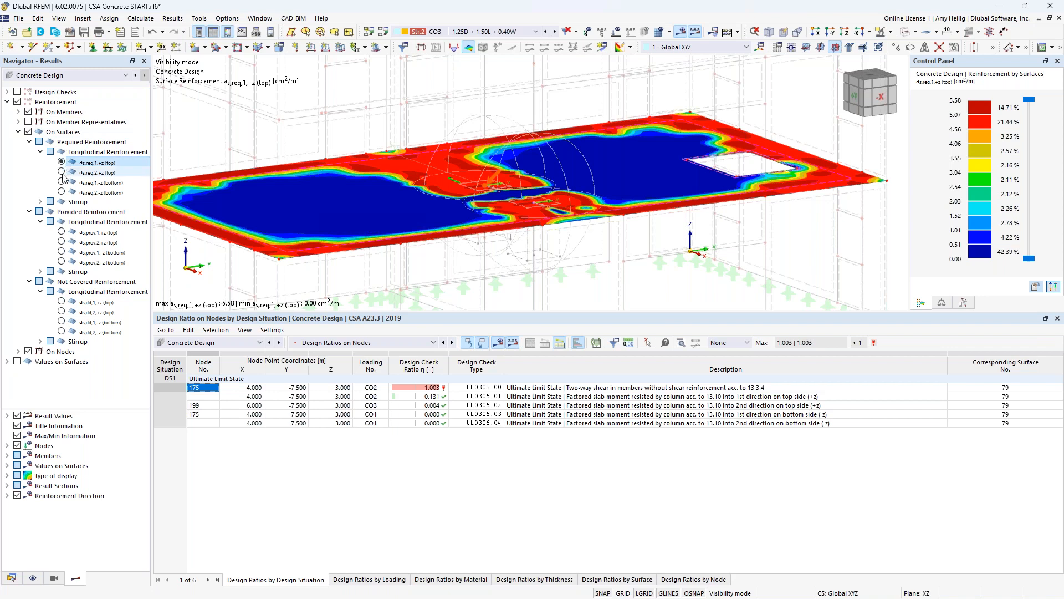
{"action": "left_click", "coordinate": [61, 173]}
{"action": "left_click", "coordinate": [61, 182]}
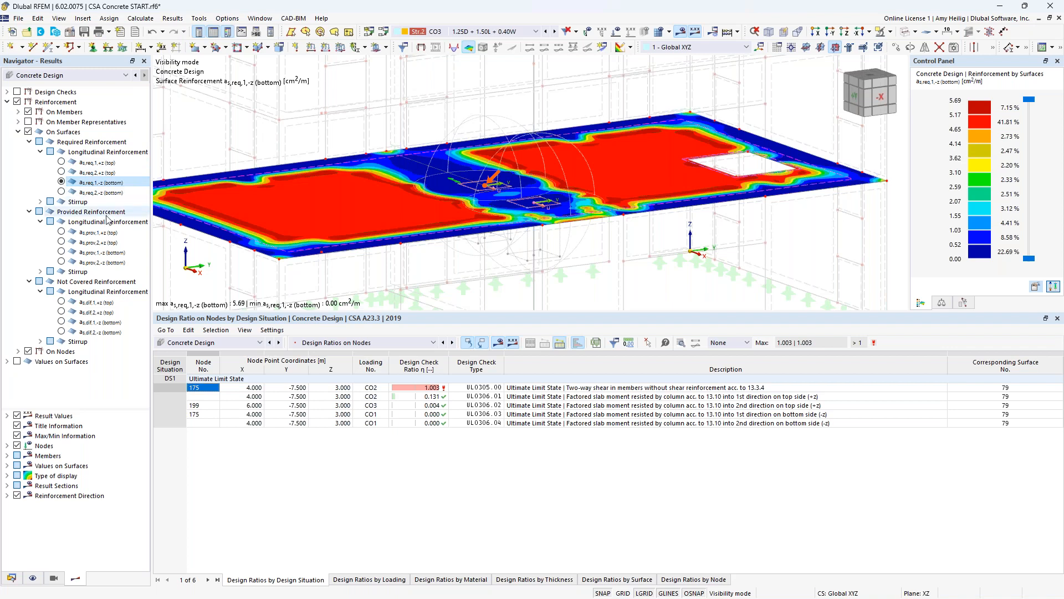
- View the slab's provided top reinforcement in direction 1, and the not covered top reinforcement in directions 1 and 2
{"action": "left_click", "coordinate": [62, 232]}
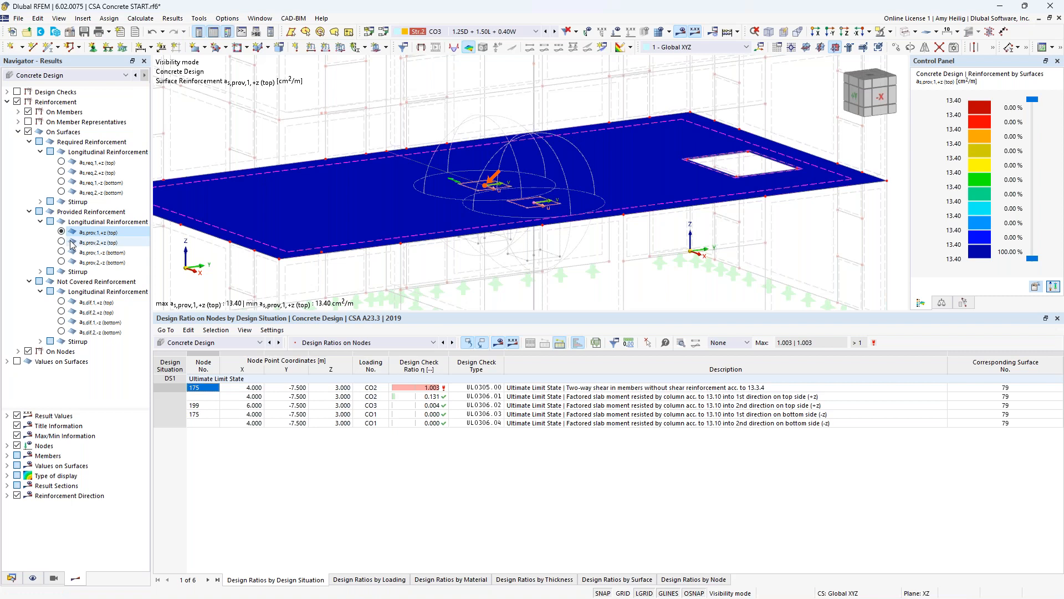
{"action": "left_click", "coordinate": [61, 302]}
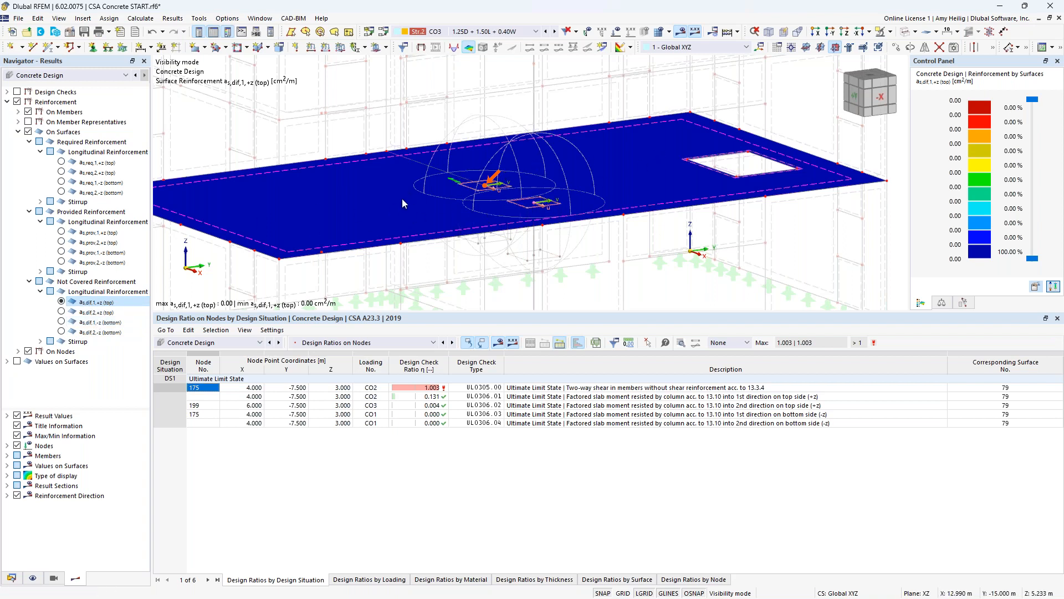
{"action": "left_click", "coordinate": [61, 313]}
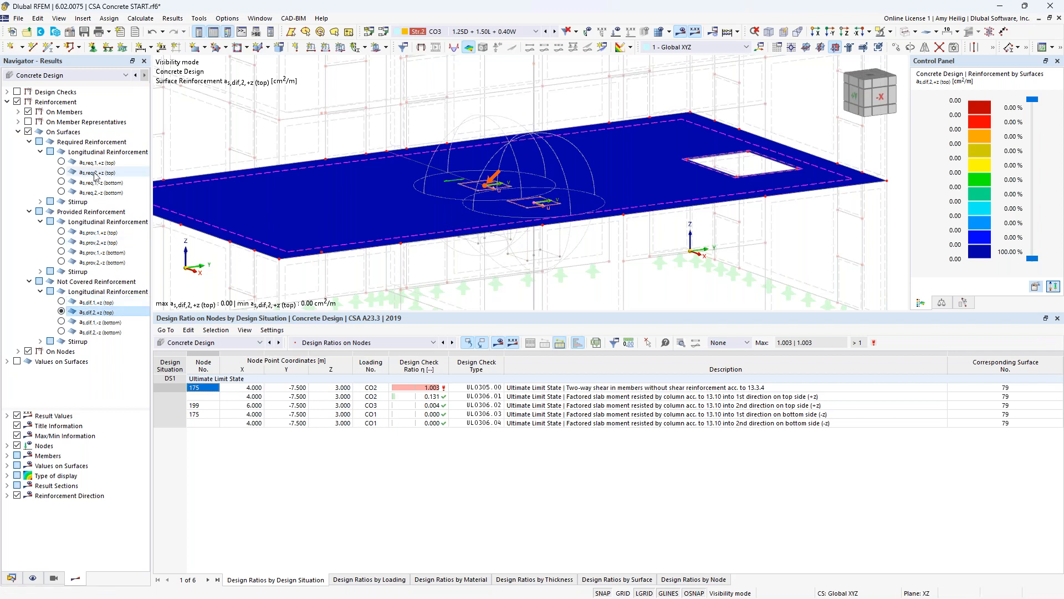
{"action": "left_click", "coordinate": [7, 102]}
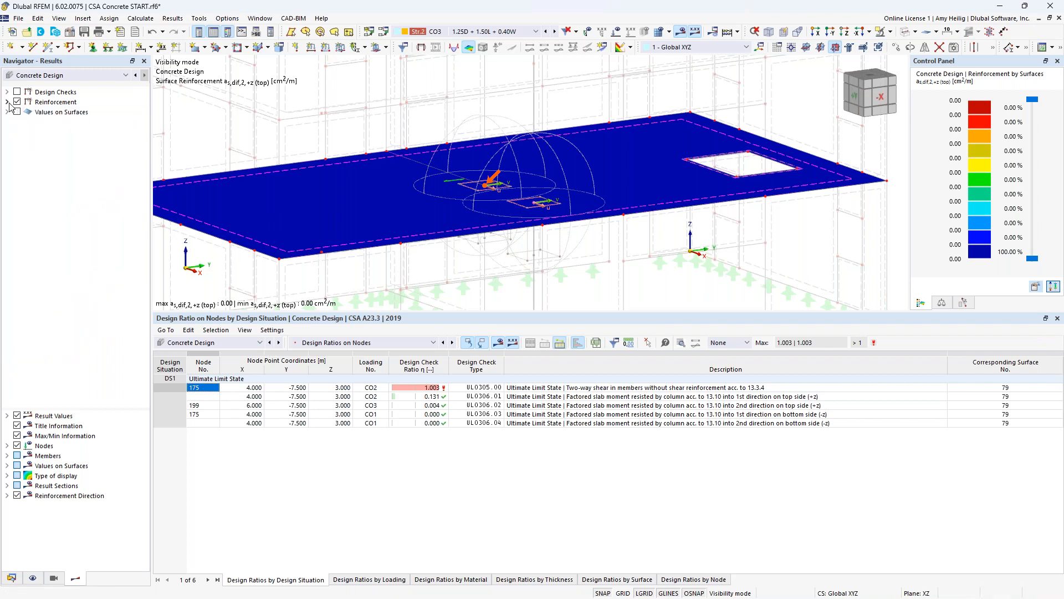
- Reduce the results table to enlarge the model view, and switch to the open model CSA Concrete BLDG START.rf6
{"action": "scroll", "coordinate": [537, 222], "scroll_direction": "down", "scroll_amount": 5}
{"action": "middle_click_drag", "start_coordinate": [585, 228], "coordinate": [587, 257]}
{"action": "left_click_drag", "start_coordinate": [599, 311], "coordinate": [605, 418]}
{"action": "left_click", "coordinate": [258, 18]}
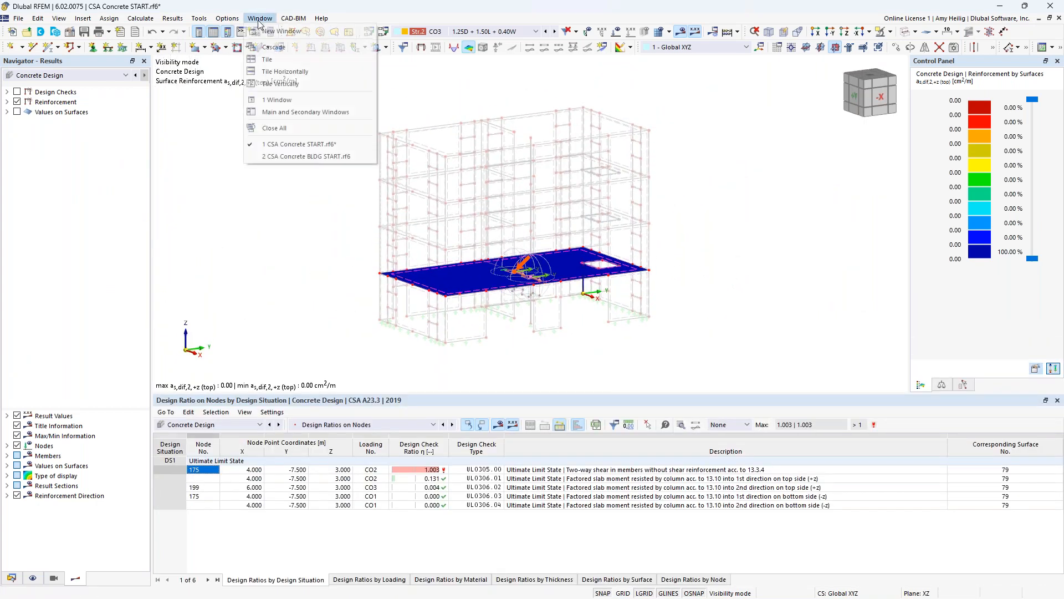
{"action": "left_click", "coordinate": [292, 156]}
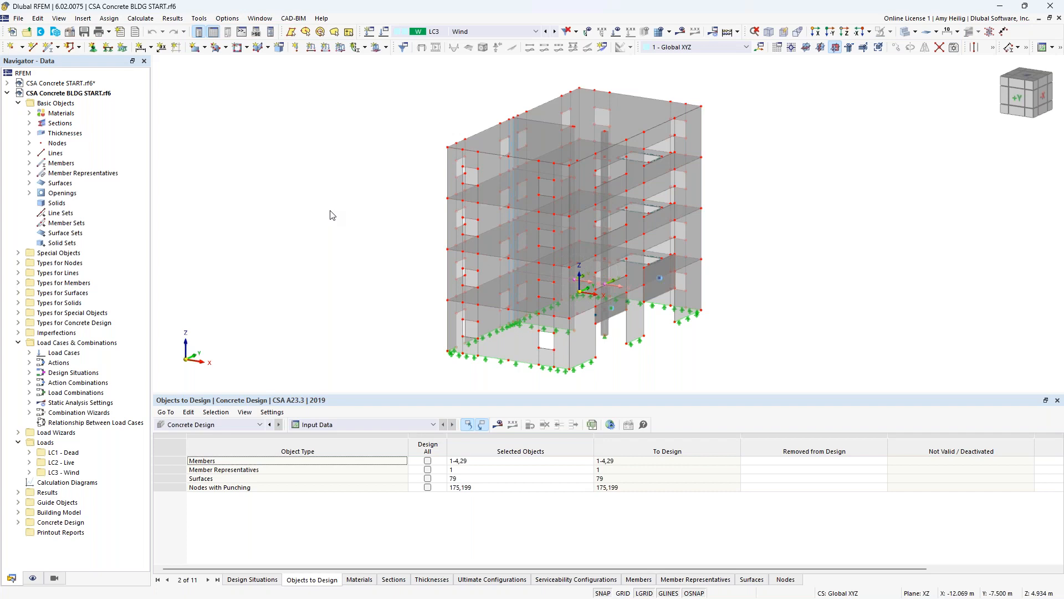
- Check the Building Model add-on in the base data of CSA Concrete BLDG START
{"action": "right_click", "coordinate": [105, 95]}
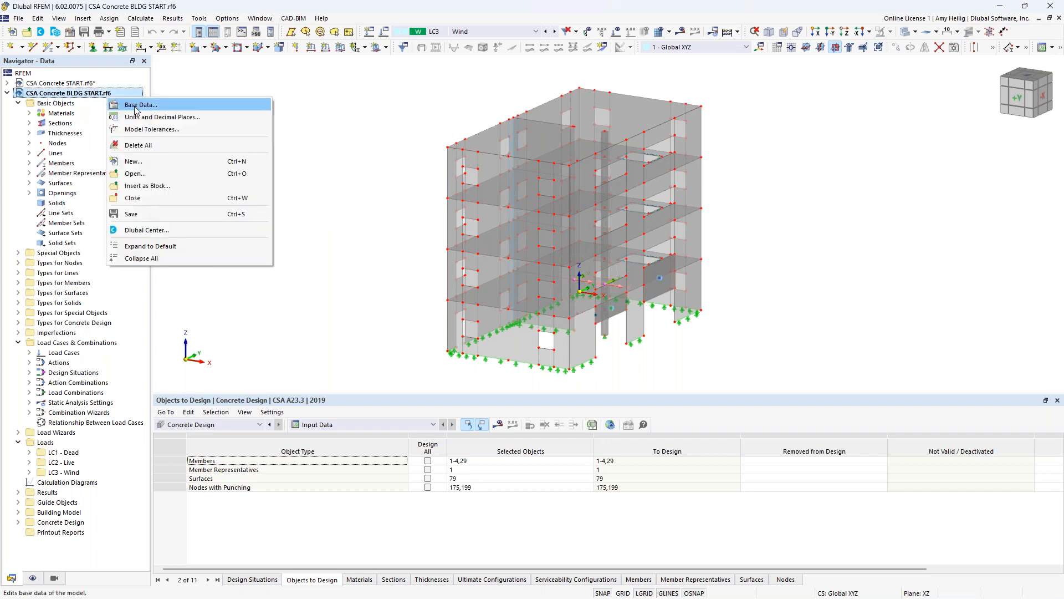
{"action": "left_click", "coordinate": [135, 105]}
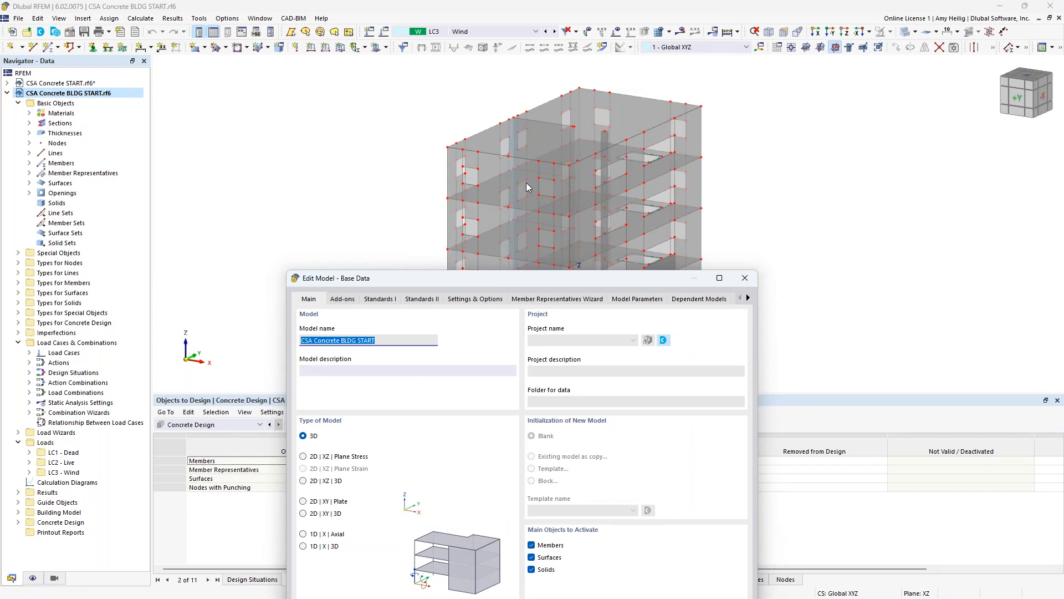
{"action": "left_click_drag", "start_coordinate": [491, 278], "coordinate": [470, 76]}
{"action": "left_click", "coordinate": [327, 97]}
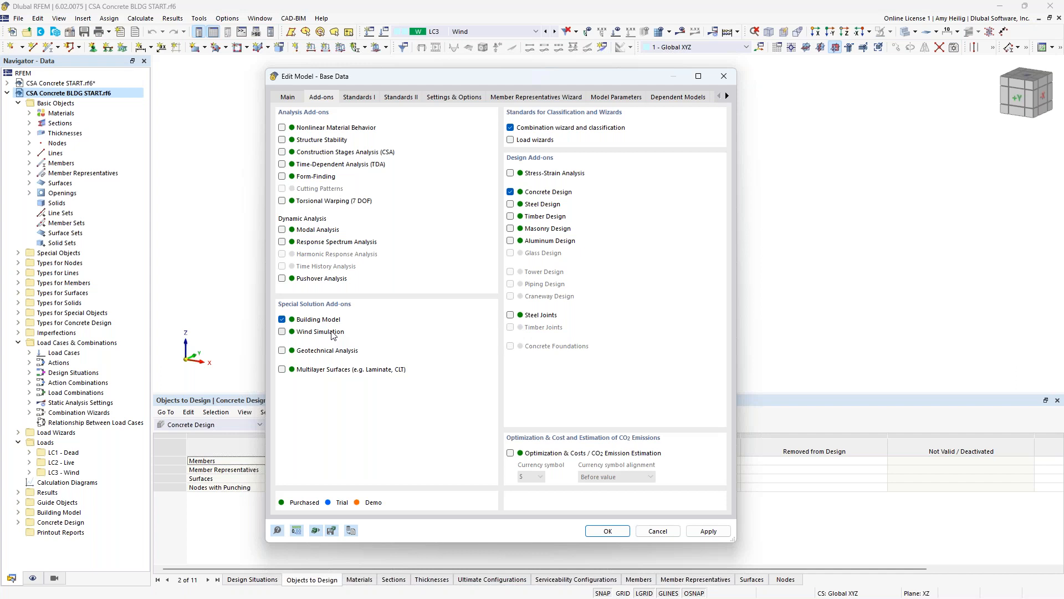
{"action": "left_click", "coordinate": [605, 530]}
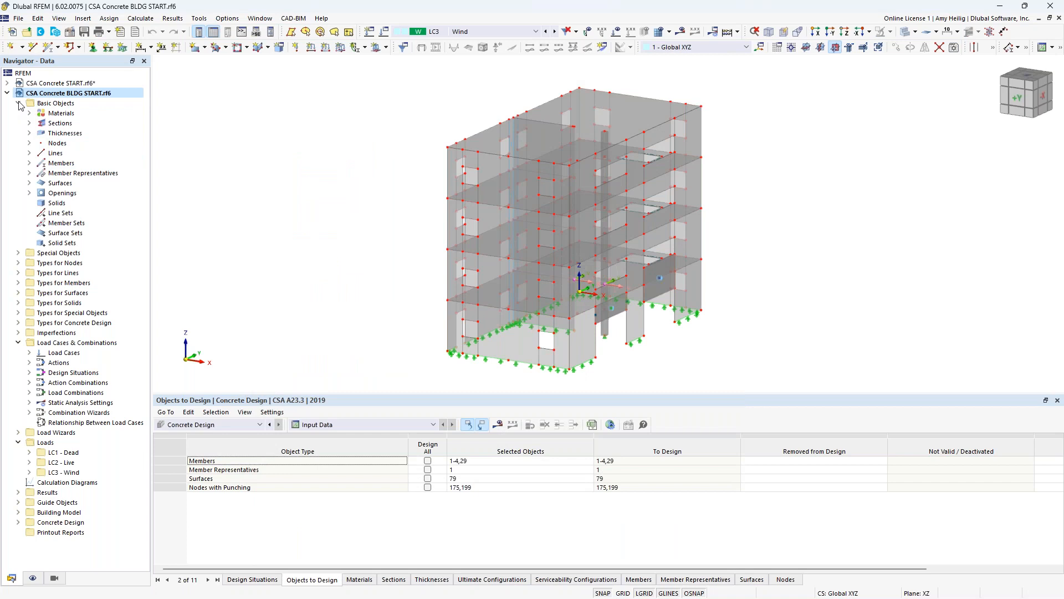
- Create a new building story with its 3.000 m height picked in the model and its floor modeling set to Rigid Diaphragm
{"action": "left_click", "coordinate": [18, 104]}
{"action": "left_click", "coordinate": [18, 203]}
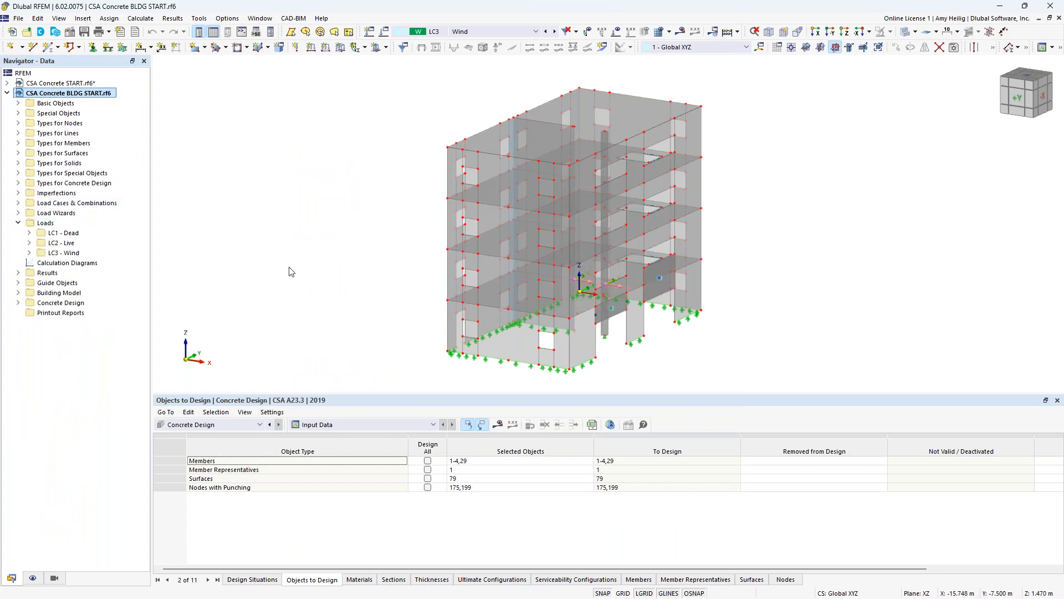
{"action": "left_click", "coordinate": [18, 223]}
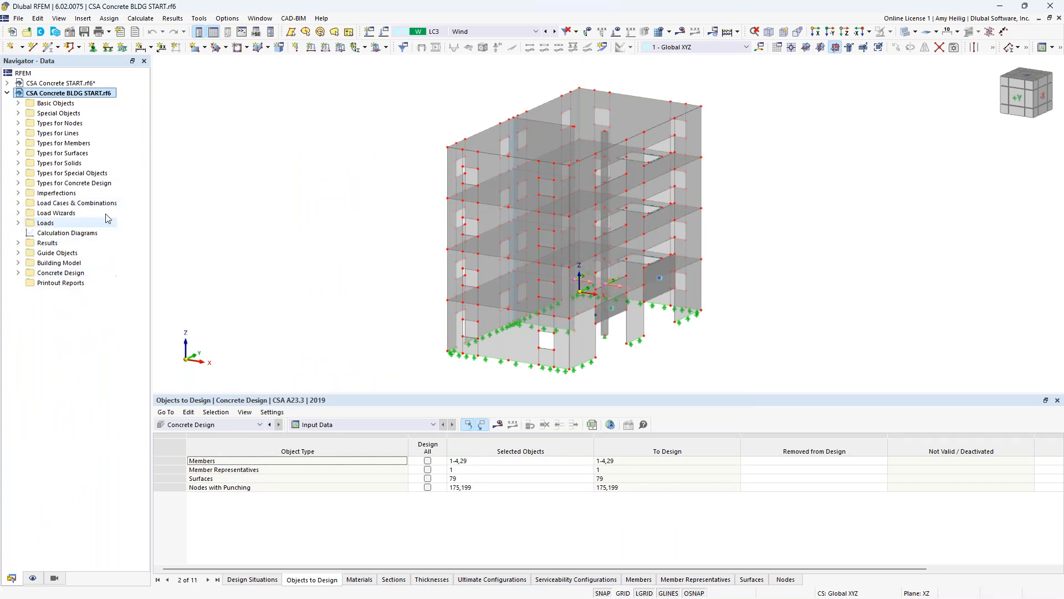
{"action": "left_click", "coordinate": [18, 264]}
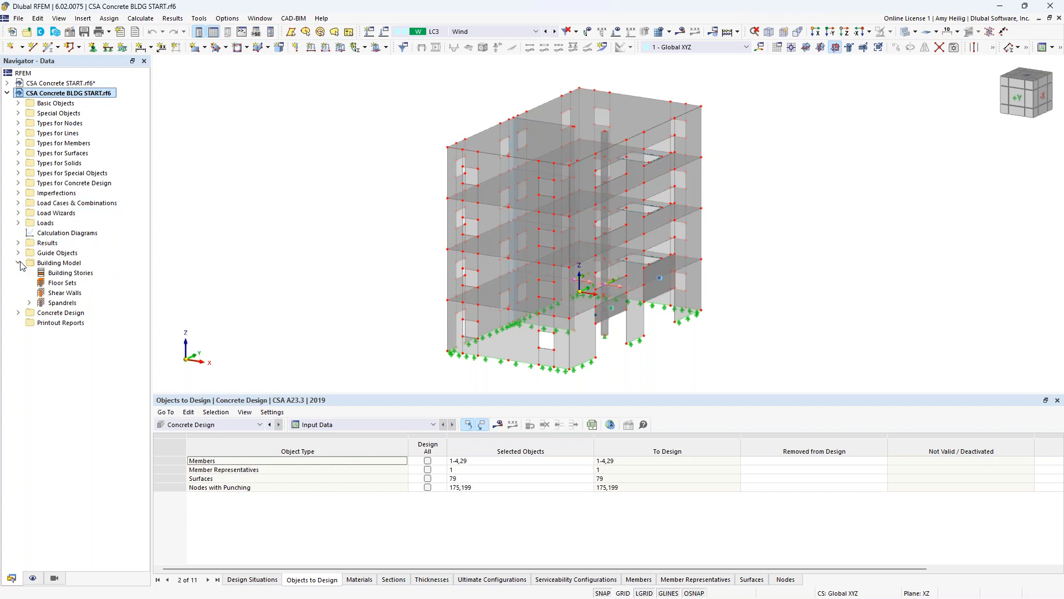
{"action": "right_click", "coordinate": [55, 272]}
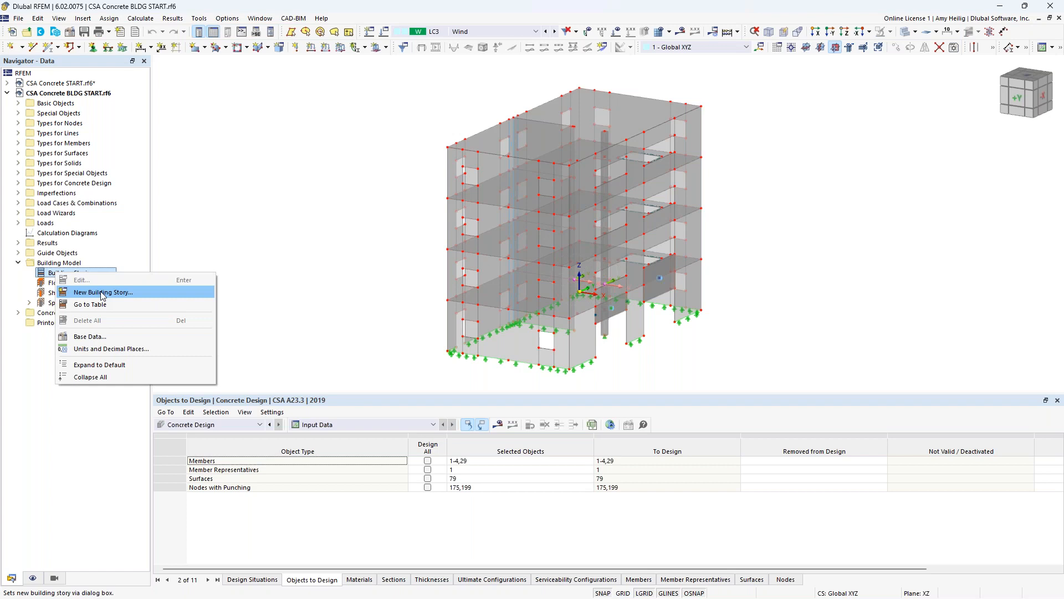
{"action": "left_click", "coordinate": [102, 292]}
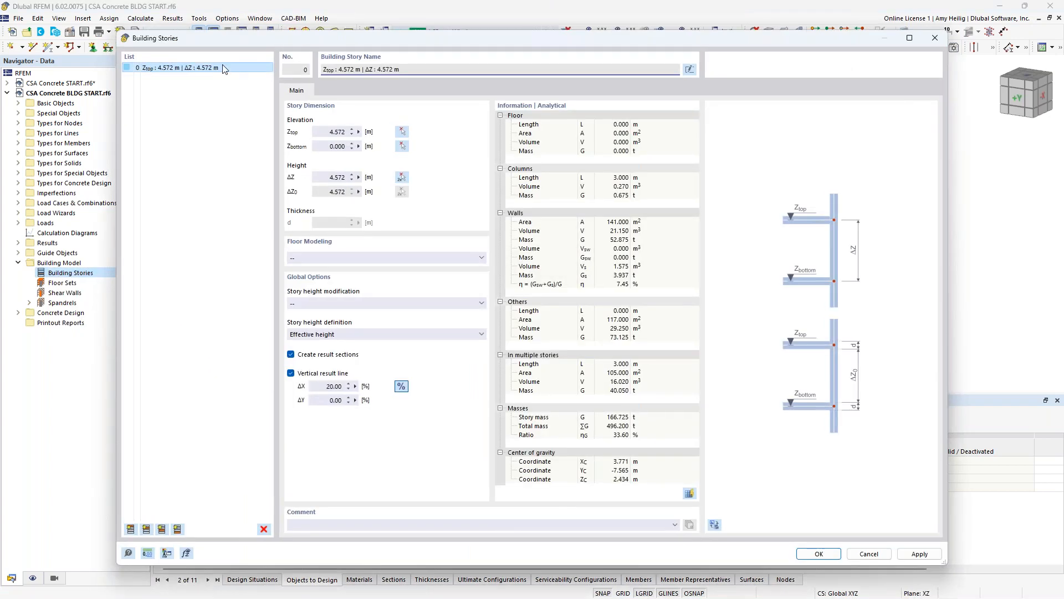
{"action": "left_click", "coordinate": [403, 177]}
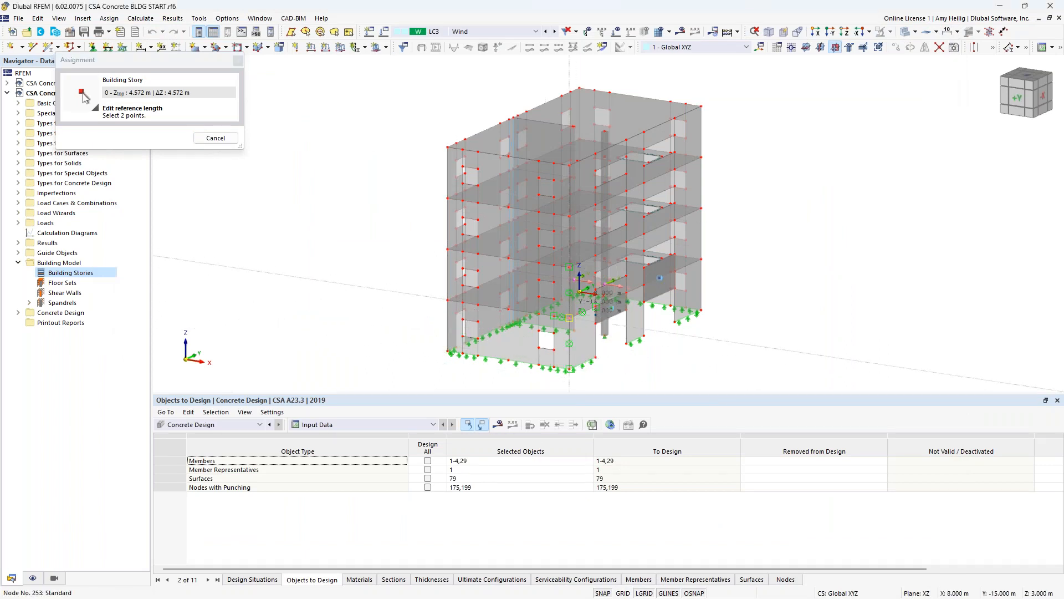
{"action": "left_click", "coordinate": [580, 291]}
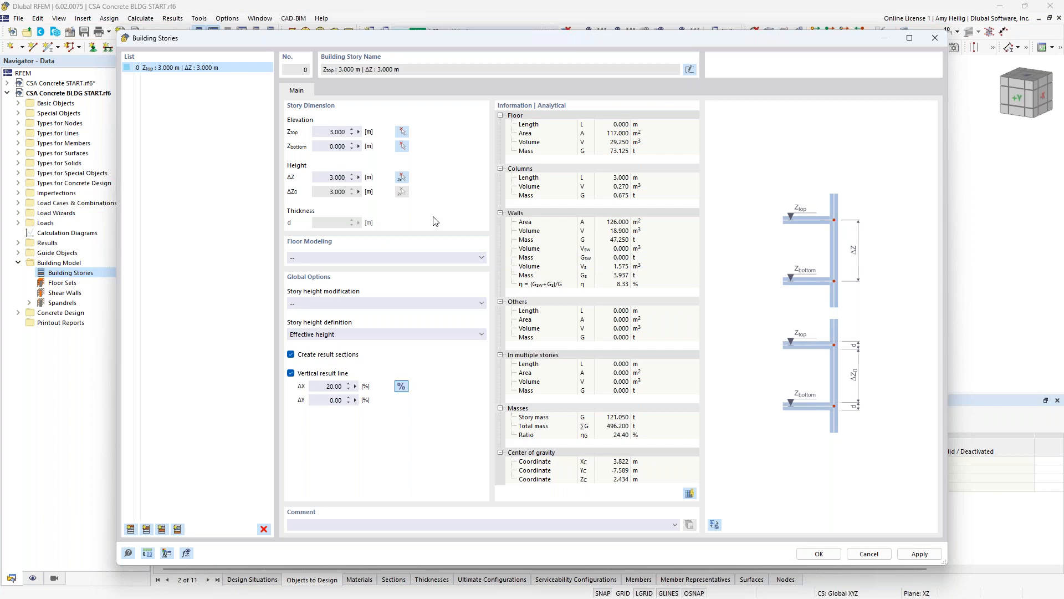
{"action": "left_click", "coordinate": [425, 259]}
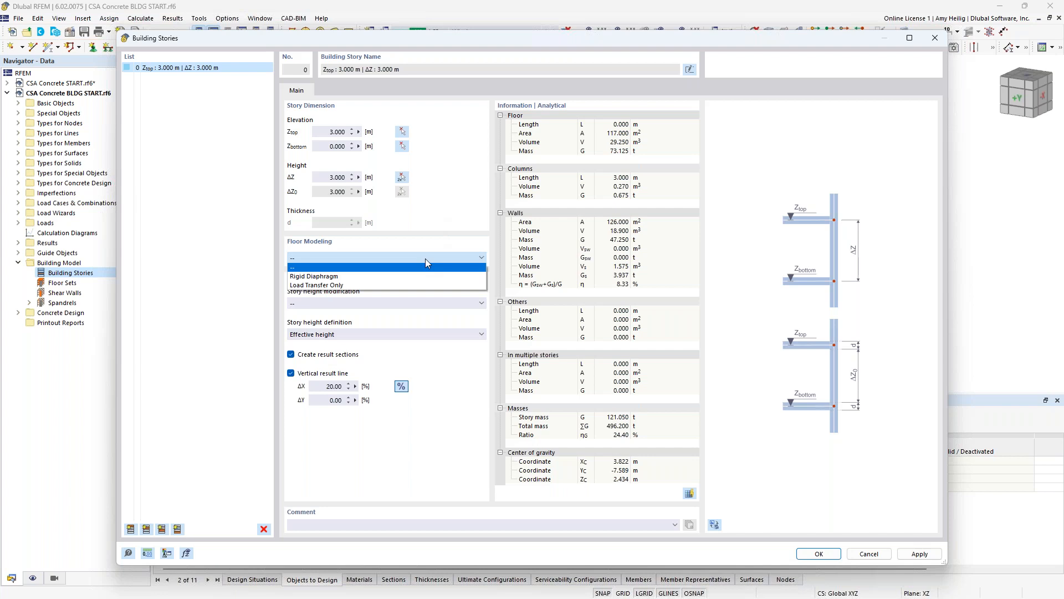
{"action": "left_click", "coordinate": [369, 276]}
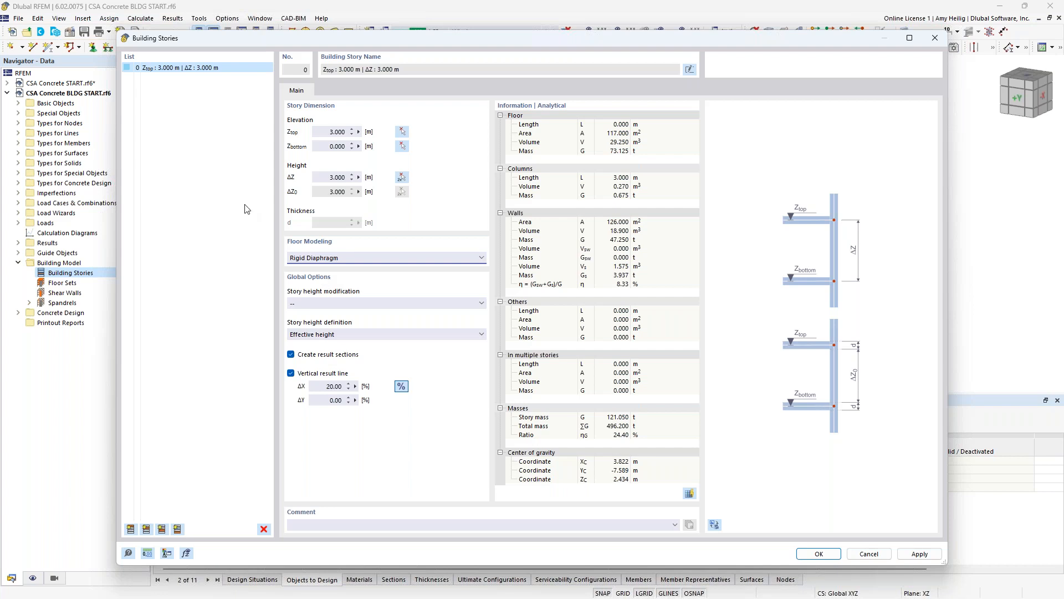
- Add three more 3.000 m stories above the first, with top elevations of 6, 9 and 12 m, and save the building stories
{"action": "left_click", "coordinate": [132, 529]}
{"action": "left_click", "coordinate": [132, 529]}
{"action": "left_click", "coordinate": [131, 529]}
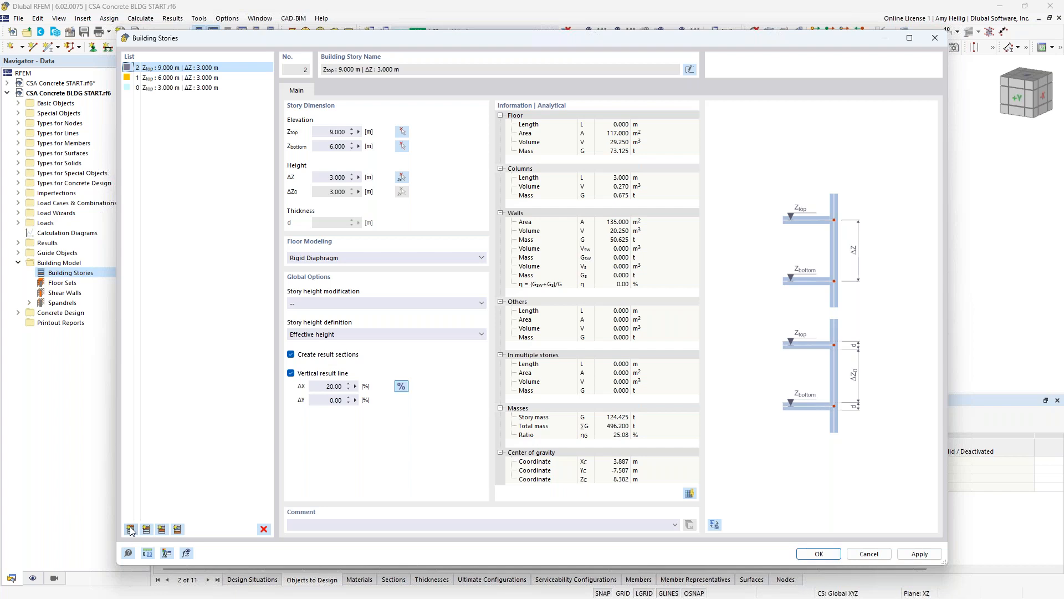
{"action": "left_click", "coordinate": [132, 530]}
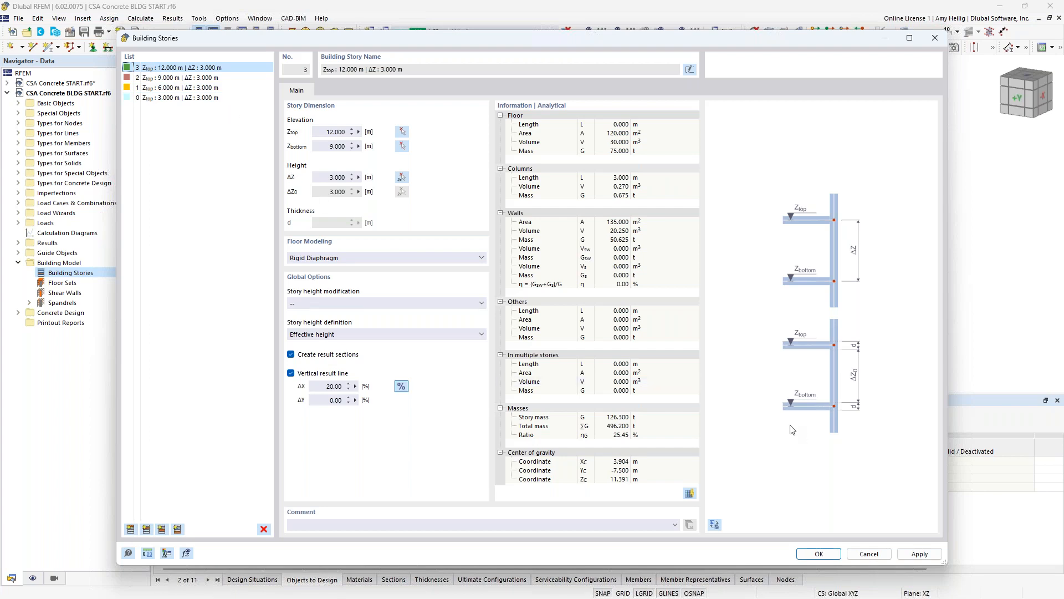
{"action": "left_click", "coordinate": [819, 553]}
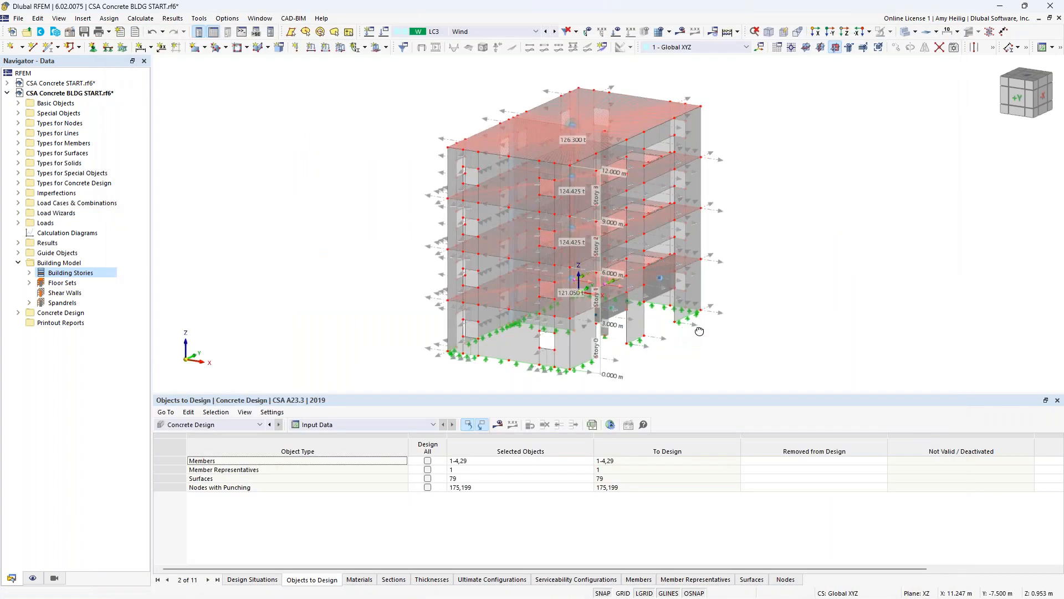
{"action": "middle_click_drag", "start_coordinate": [729, 327], "coordinate": [745, 305], "text": "ctrl"}
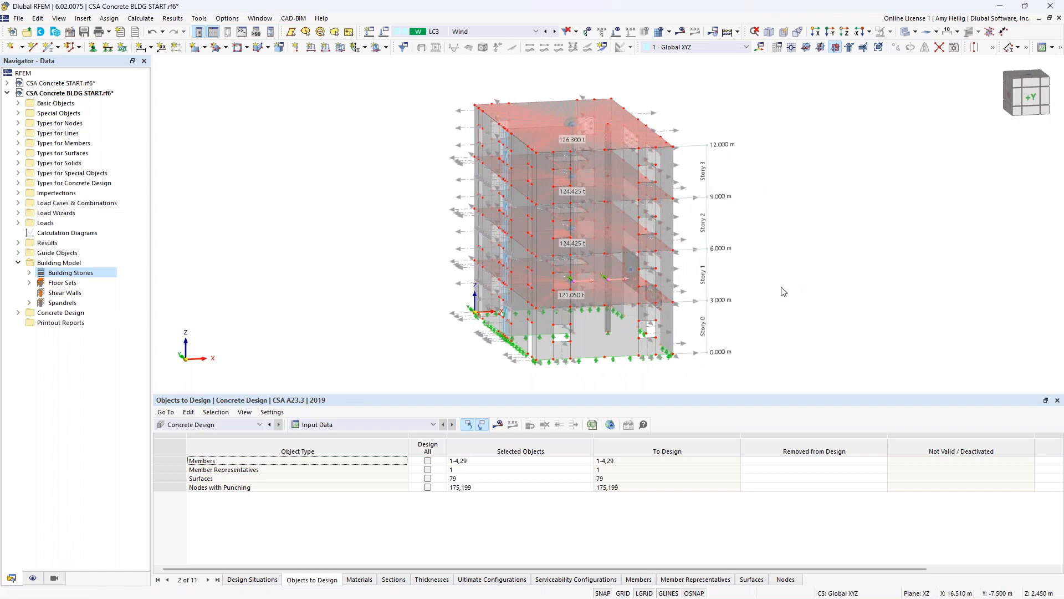
{"action": "middle_click_drag", "start_coordinate": [831, 281], "coordinate": [674, 280], "text": "ctrl"}
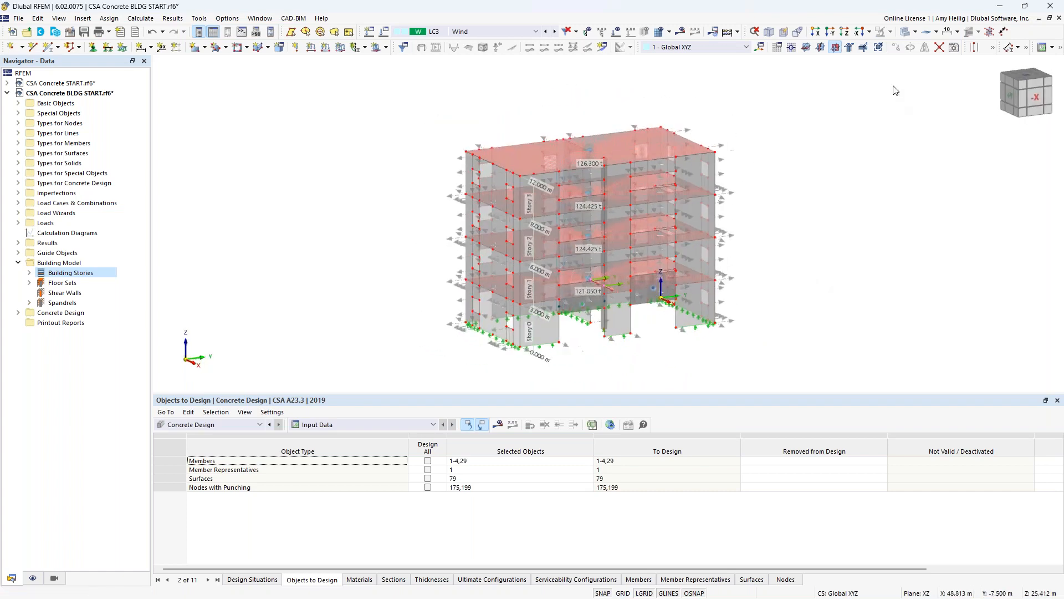
- Display the building in wireframe and select the rigid link diaphragm of the roof level
{"action": "left_click", "coordinate": [905, 34]}
{"action": "middle_click_drag", "start_coordinate": [792, 202], "coordinate": [542, 215], "text": "ctrl"}
{"action": "scroll", "coordinate": [543, 216], "scroll_direction": "up", "scroll_amount": 5}
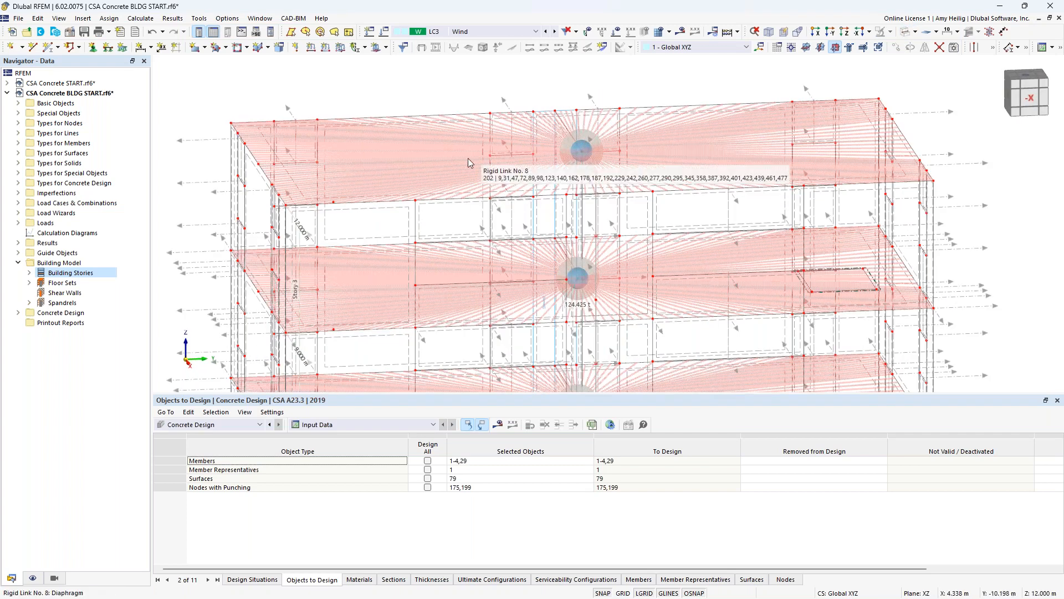
{"action": "left_click", "coordinate": [493, 136]}
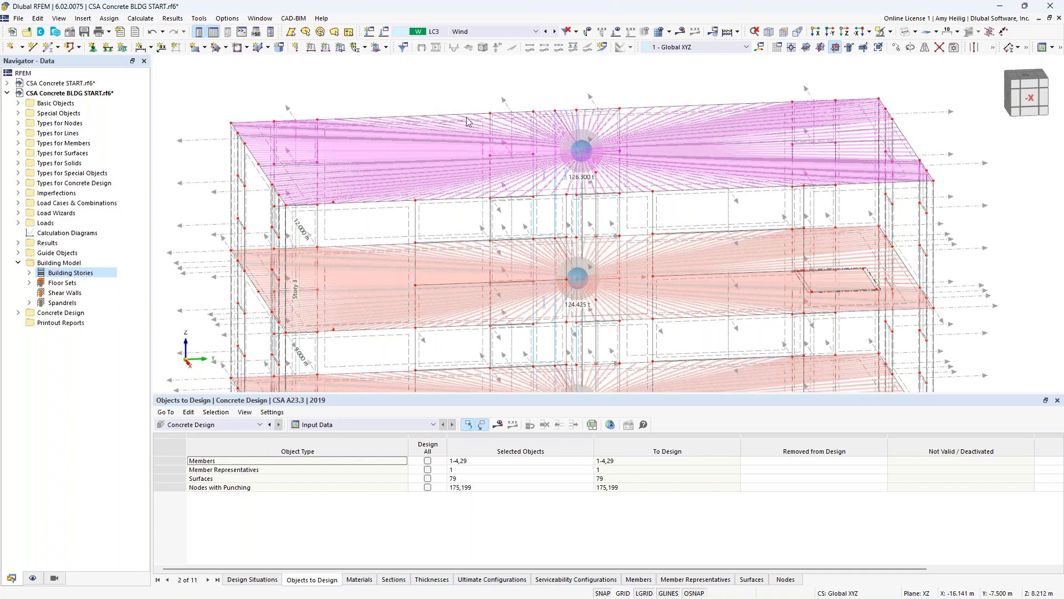
- Check the stiffness type options of the roof slab surface, leaving its settings as they are
{"action": "scroll", "coordinate": [477, 123], "scroll_direction": "up", "scroll_amount": 3}
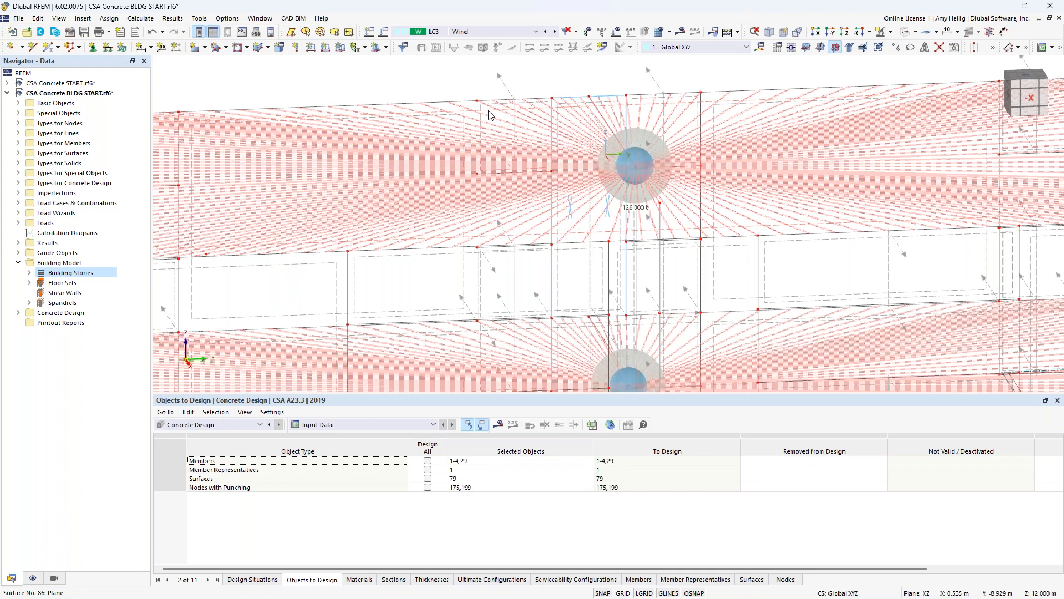
{"action": "double_click", "coordinate": [490, 116]}
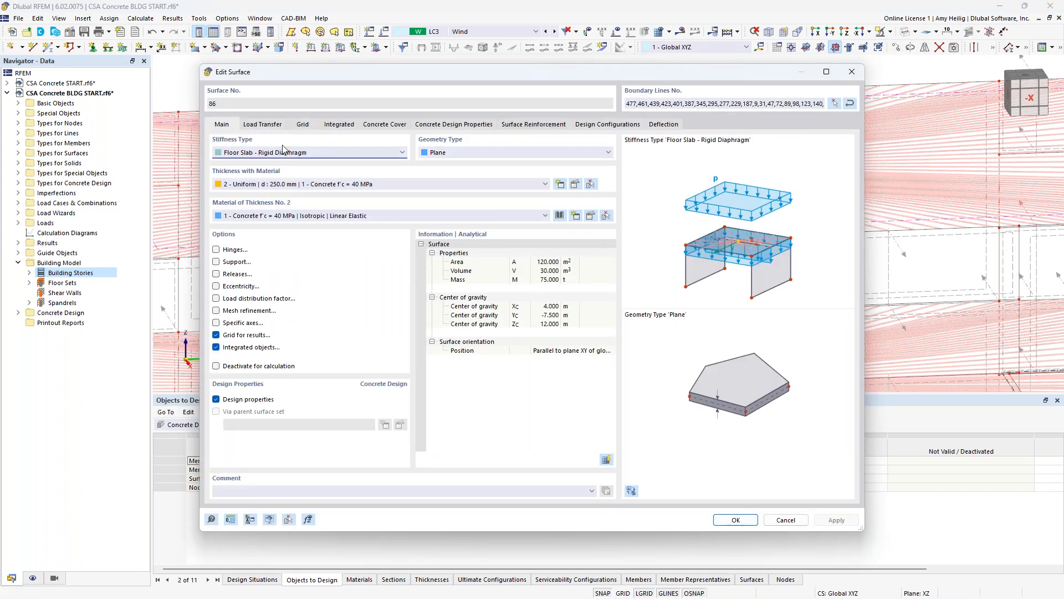
{"action": "left_click", "coordinate": [325, 152]}
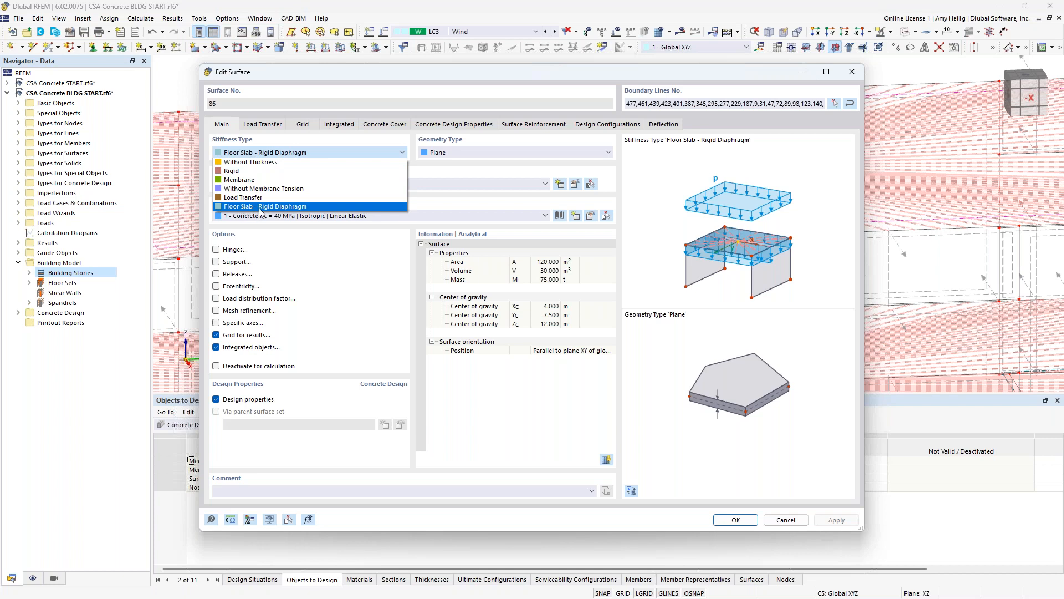
{"action": "left_click", "coordinate": [443, 172]}
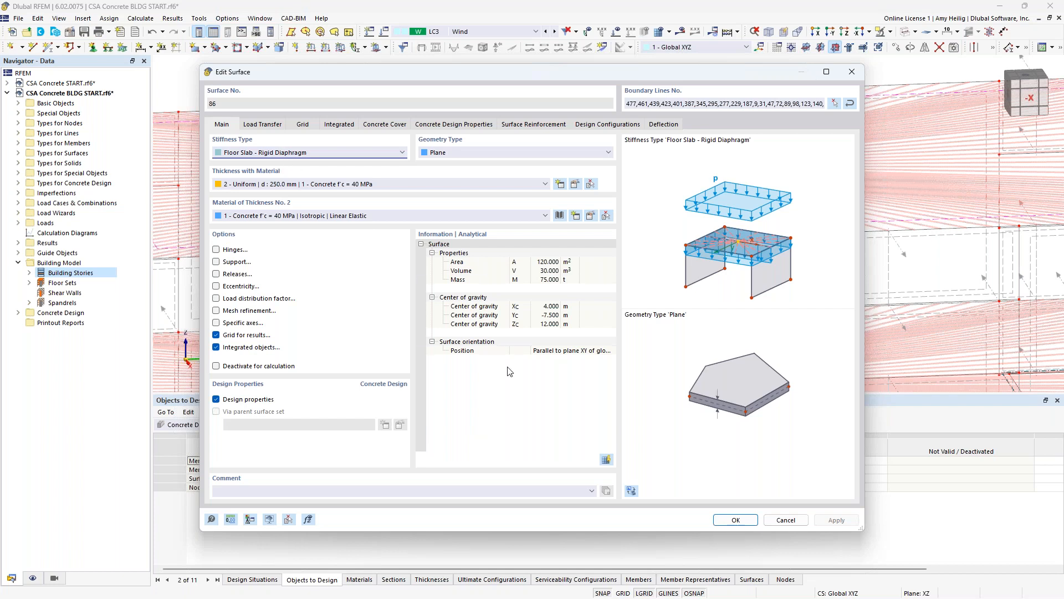
{"action": "left_click", "coordinate": [780, 522]}
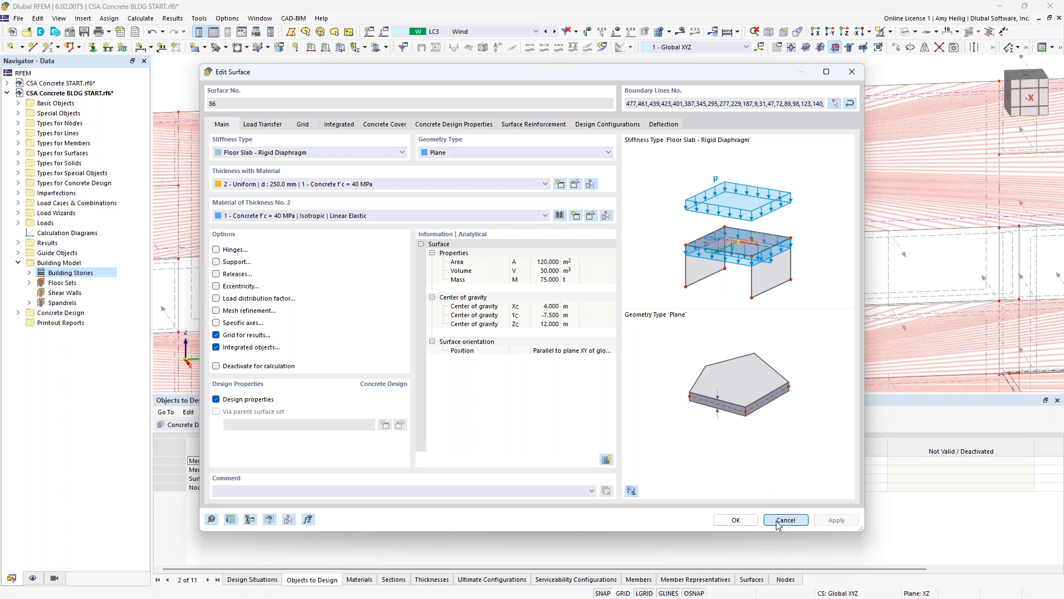
- Hide the rigid links in the model display
{"action": "scroll", "coordinate": [496, 222], "scroll_direction": "down", "scroll_amount": 5}
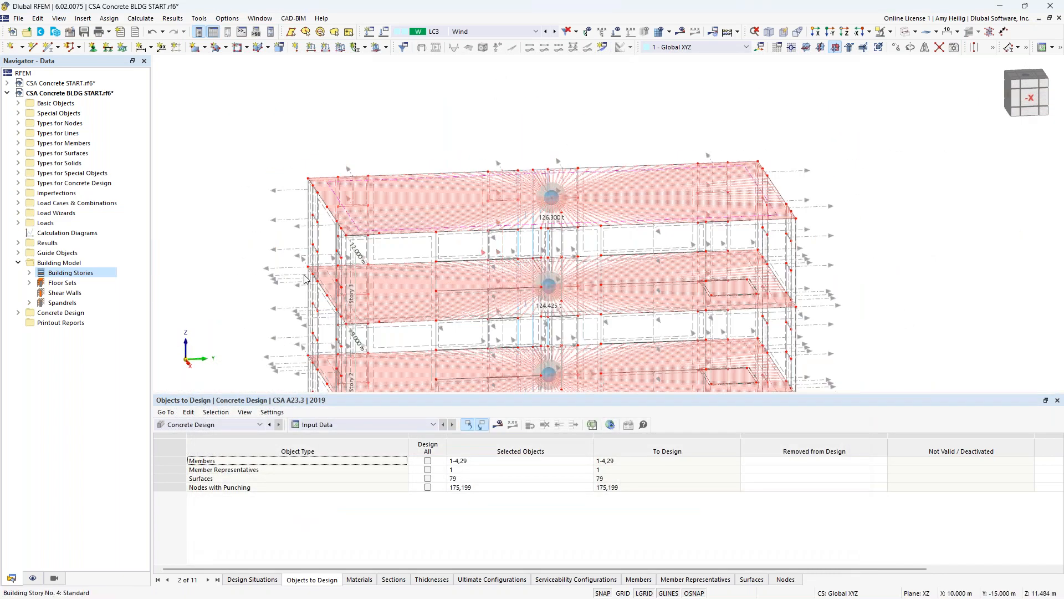
{"action": "left_click", "coordinate": [32, 578]}
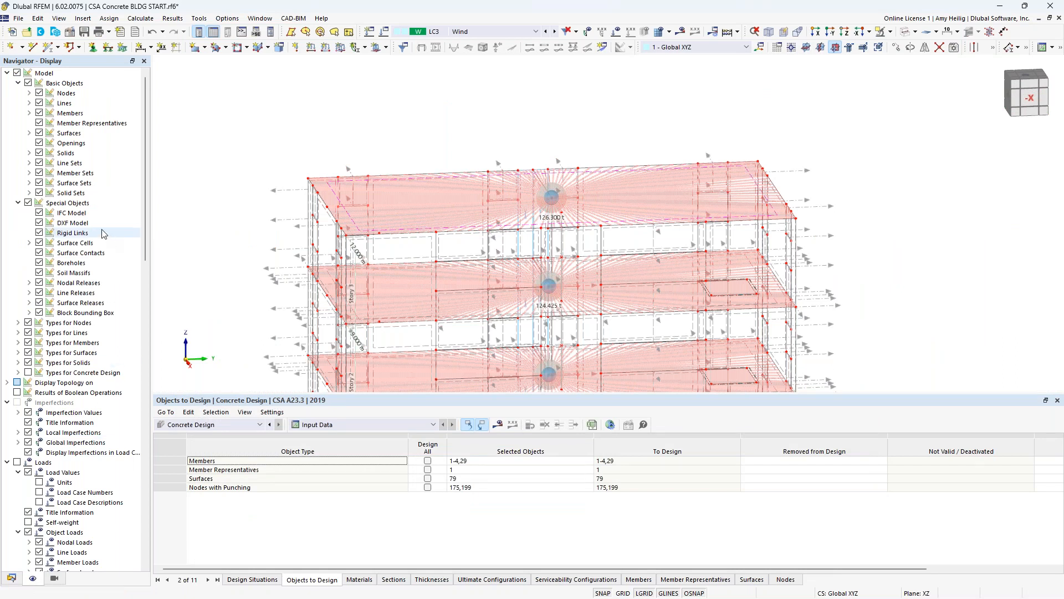
{"action": "left_click", "coordinate": [40, 233]}
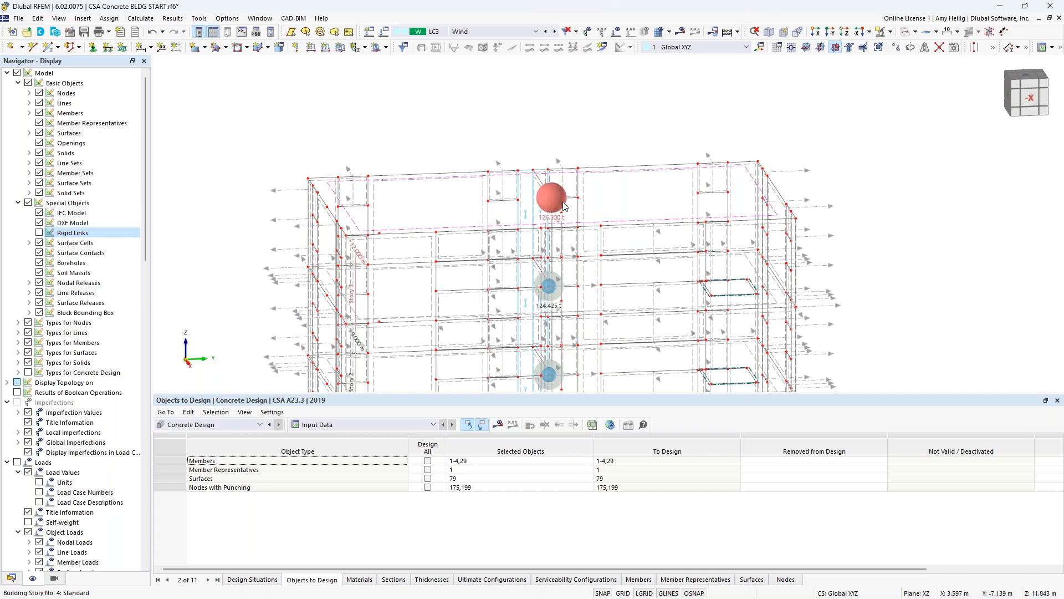
- Review the mass and center of gravity of the roof level's floor set without editing it
{"action": "scroll", "coordinate": [560, 204], "scroll_direction": "up", "scroll_amount": 4}
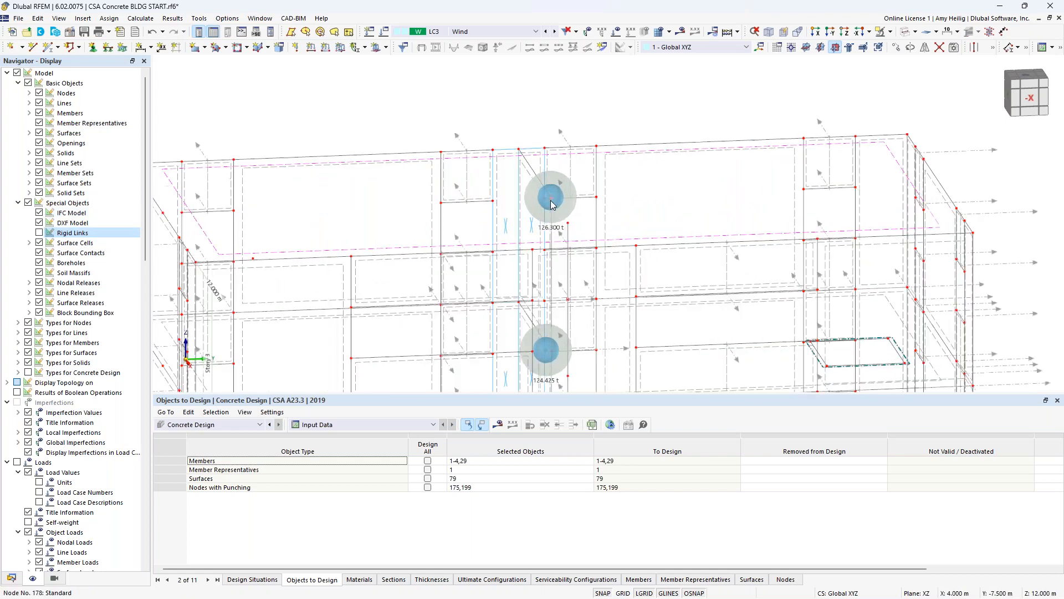
{"action": "mouse_move", "coordinate": [543, 210]}
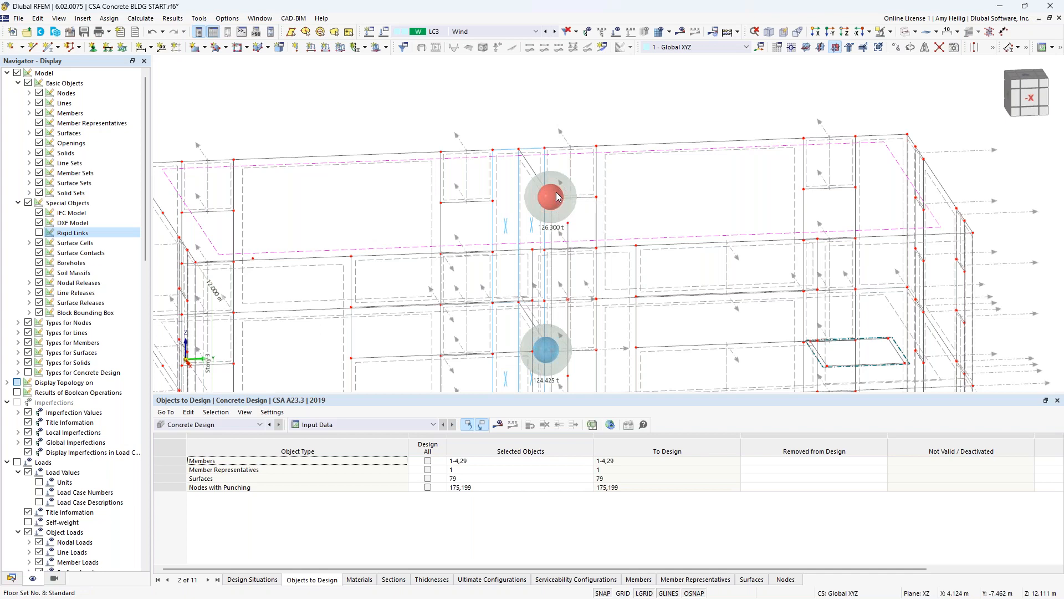
{"action": "double_click", "coordinate": [558, 197]}
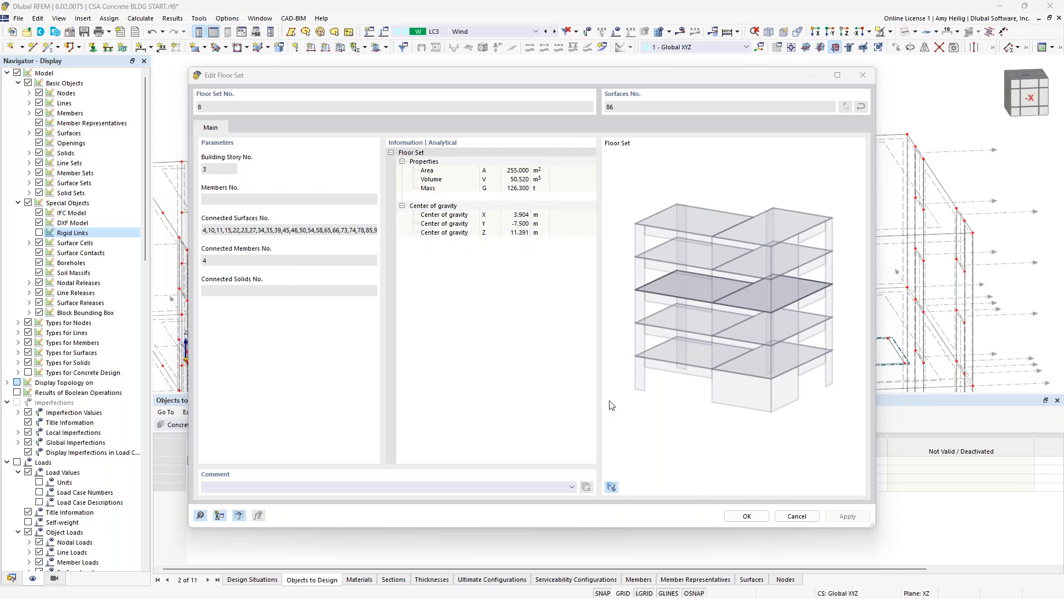
{"action": "left_click", "coordinate": [797, 516]}
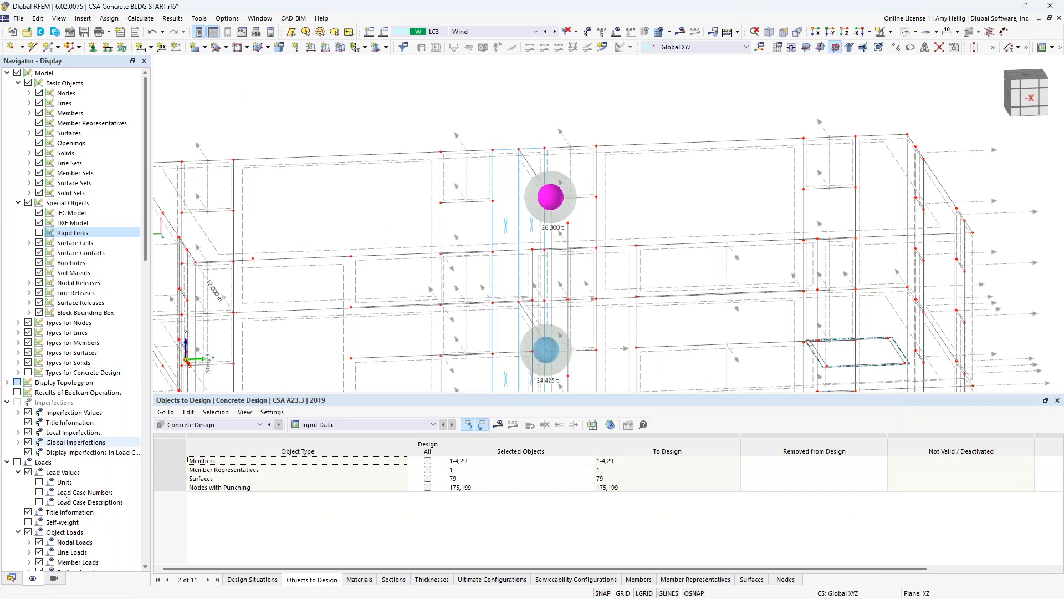
- Return to the model data tree and switch the building from wireframe back to a shaded display
{"action": "left_click", "coordinate": [11, 578]}
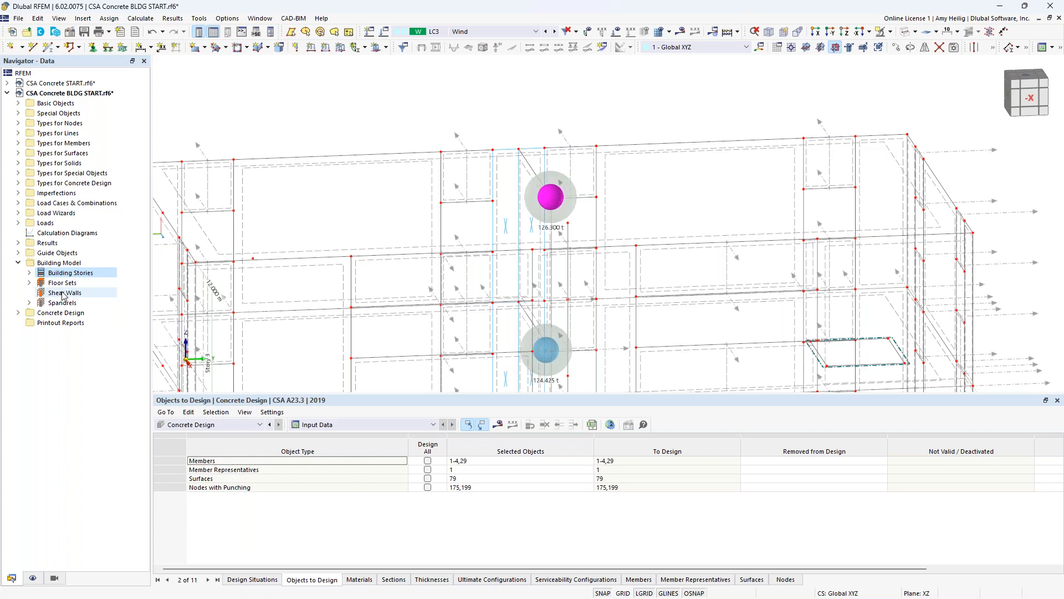
{"action": "left_click", "coordinate": [905, 32]}
{"action": "scroll", "coordinate": [630, 104], "scroll_direction": "down", "scroll_amount": 5}
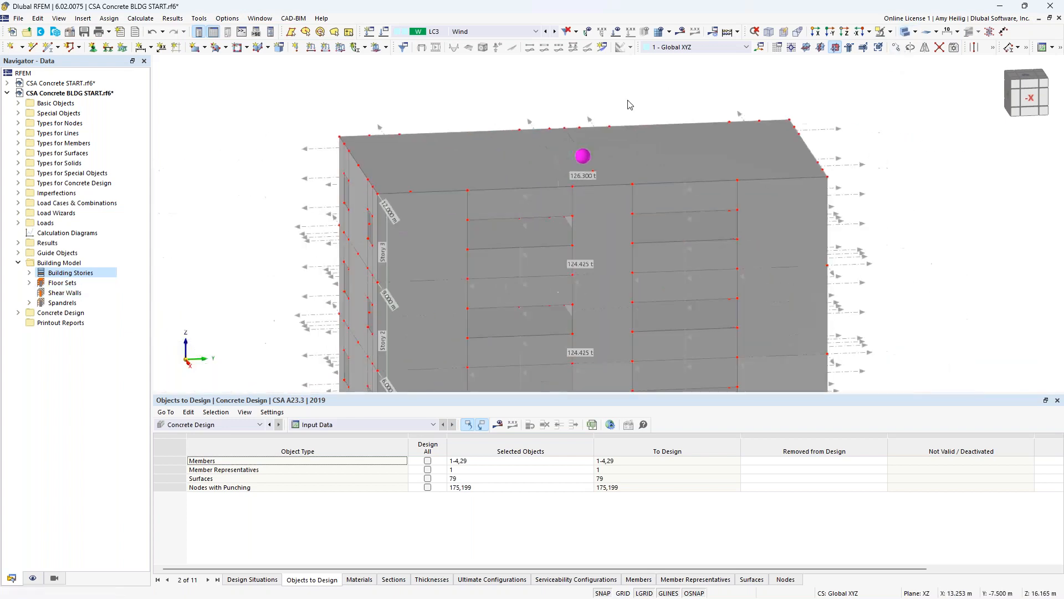
{"action": "middle_click_drag", "start_coordinate": [536, 210], "coordinate": [485, 213]}
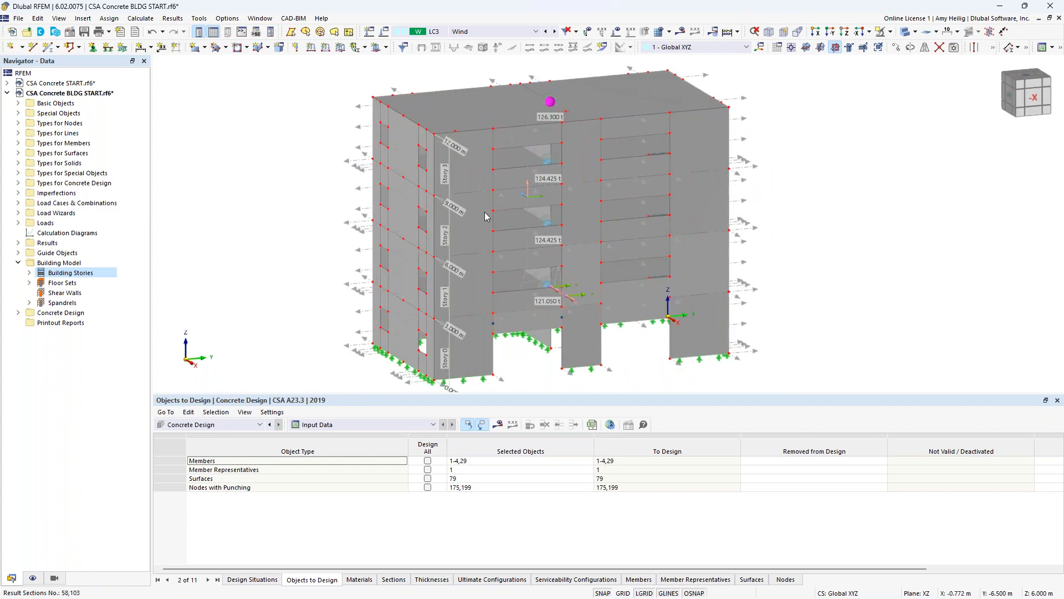
- Create a new shear wall from the four stacked wall surfaces 82-85 between the window openings on the end facade
{"action": "right_click", "coordinate": [70, 297]}
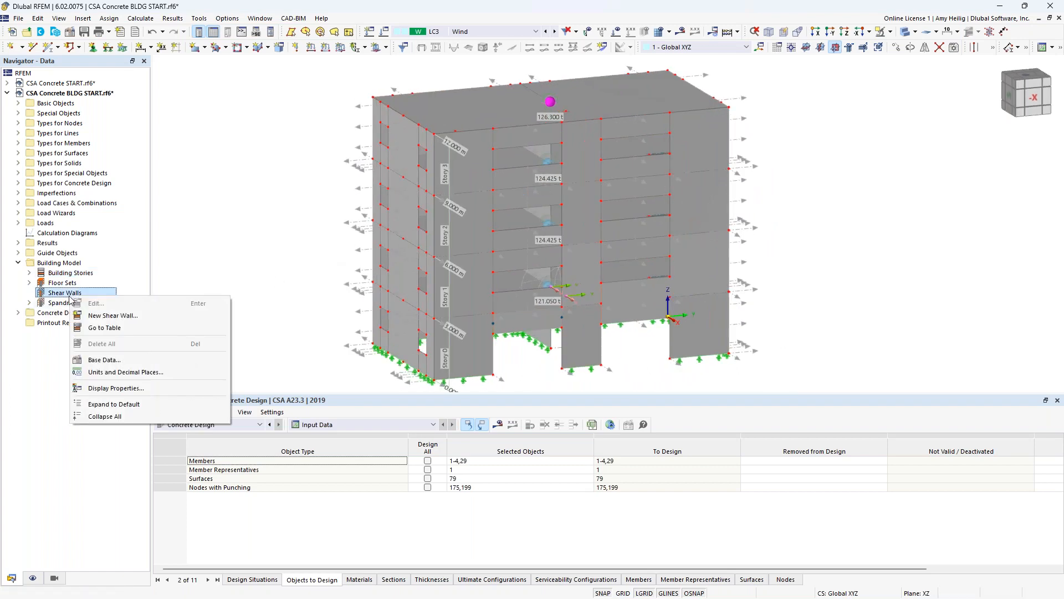
{"action": "left_click", "coordinate": [113, 315]}
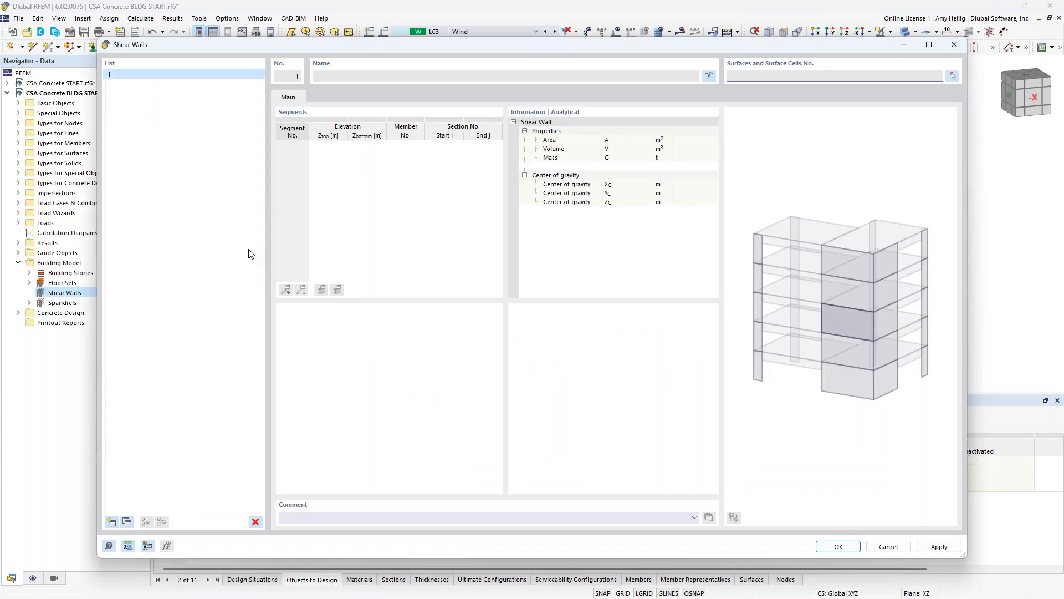
{"action": "left_click", "coordinate": [952, 78]}
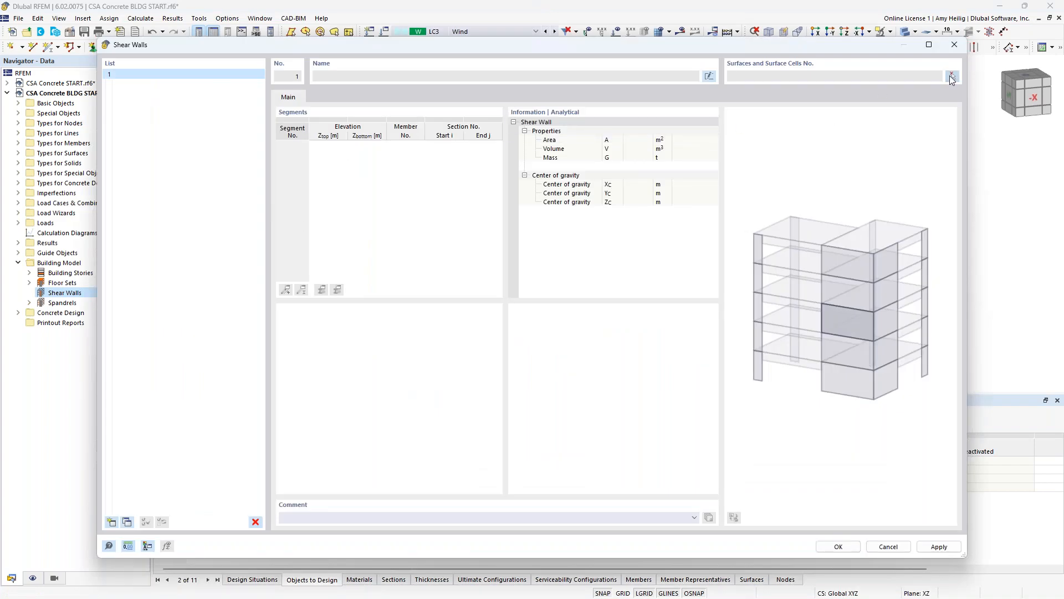
{"action": "middle_click_drag", "start_coordinate": [285, 315], "coordinate": [311, 320], "text": "ctrl"}
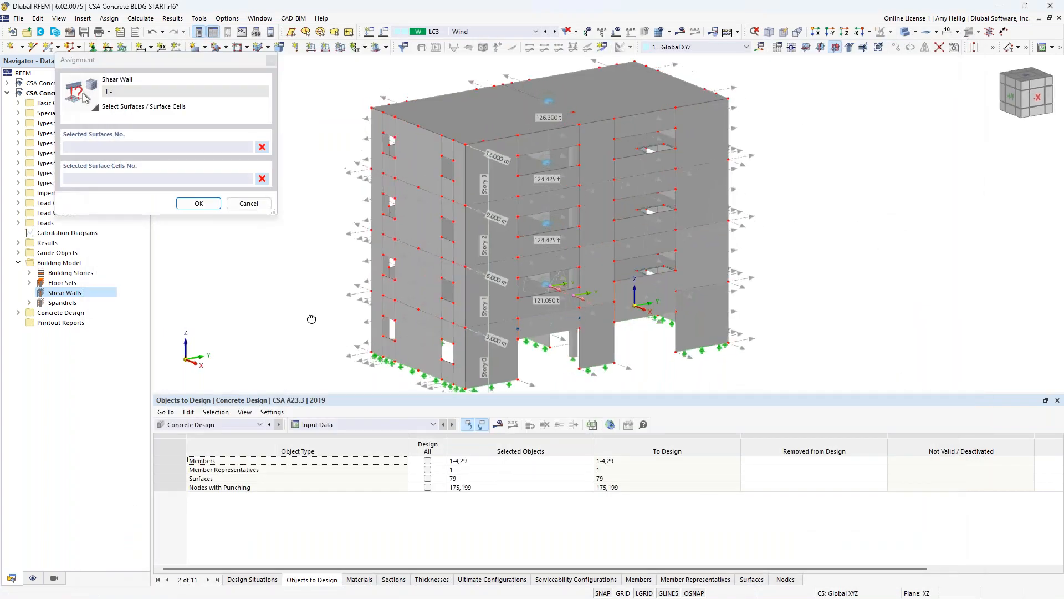
{"action": "left_click", "coordinate": [414, 328]}
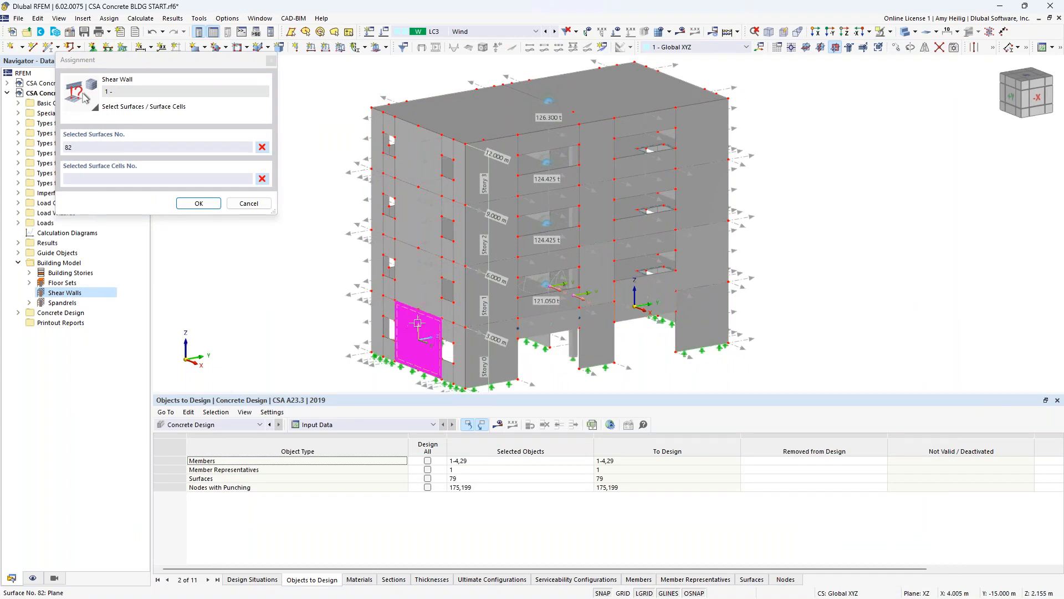
{"action": "left_click", "coordinate": [423, 291]}
{"action": "left_click", "coordinate": [429, 238]}
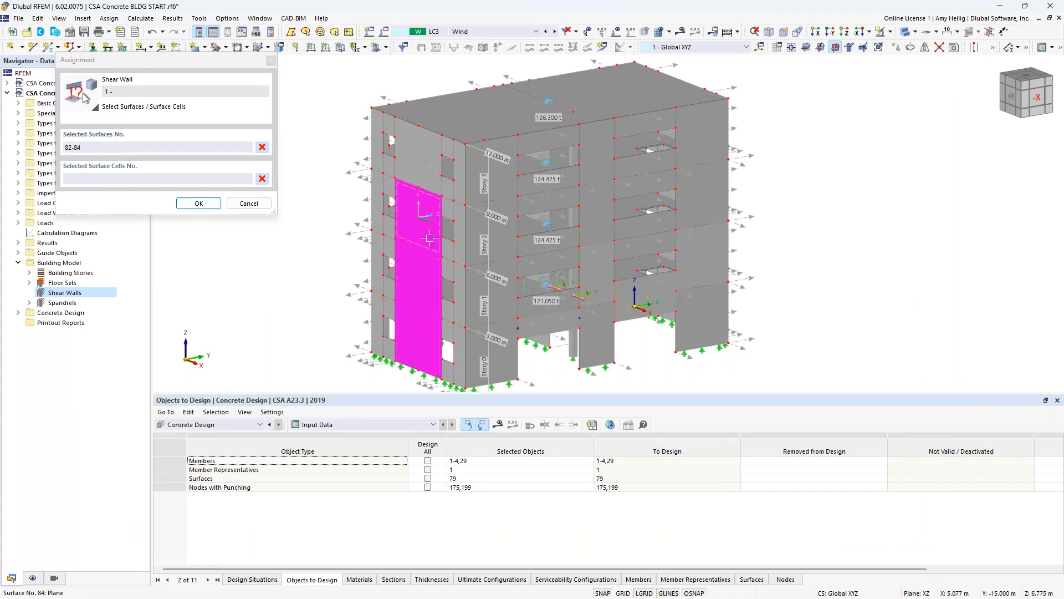
{"action": "left_click", "coordinate": [426, 177]}
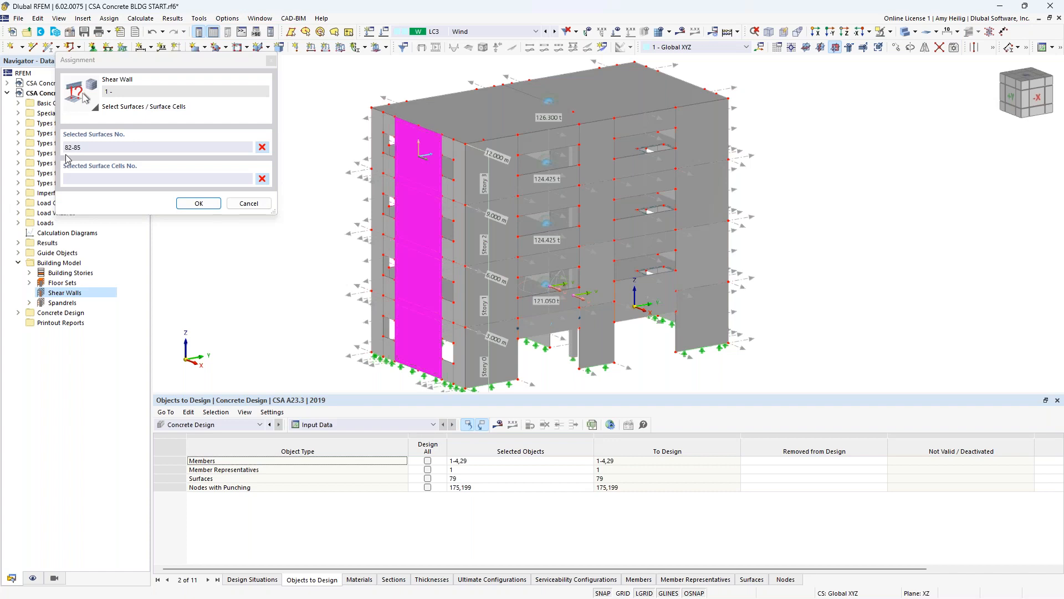
{"action": "left_click", "coordinate": [197, 203]}
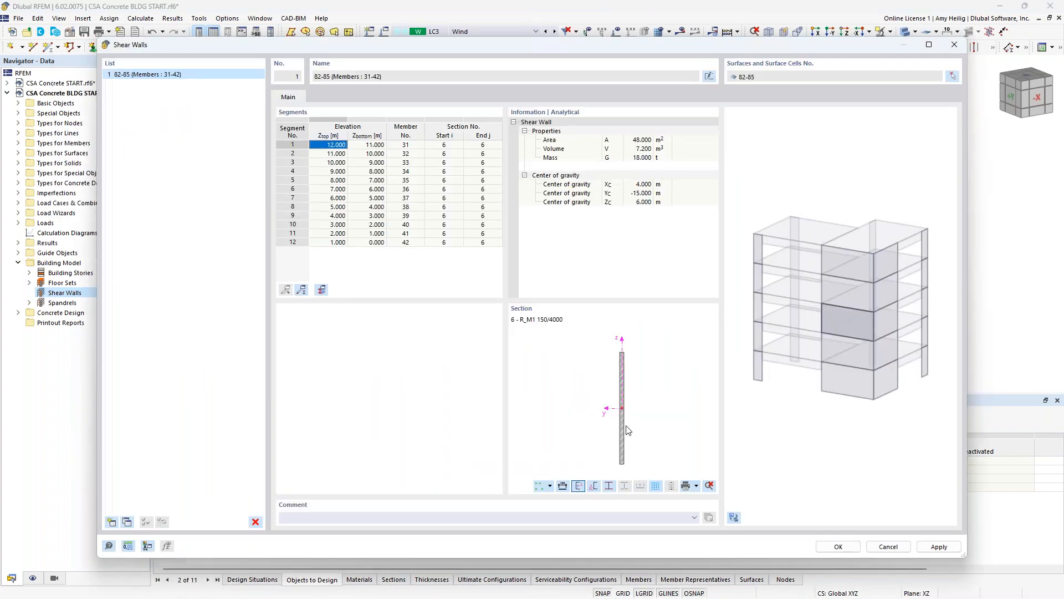
- Add a second shear wall and assign it the L-shaped corner wall surfaces 47, 48, 55 and 56 of the two lower stories
{"action": "left_click", "coordinate": [112, 523]}
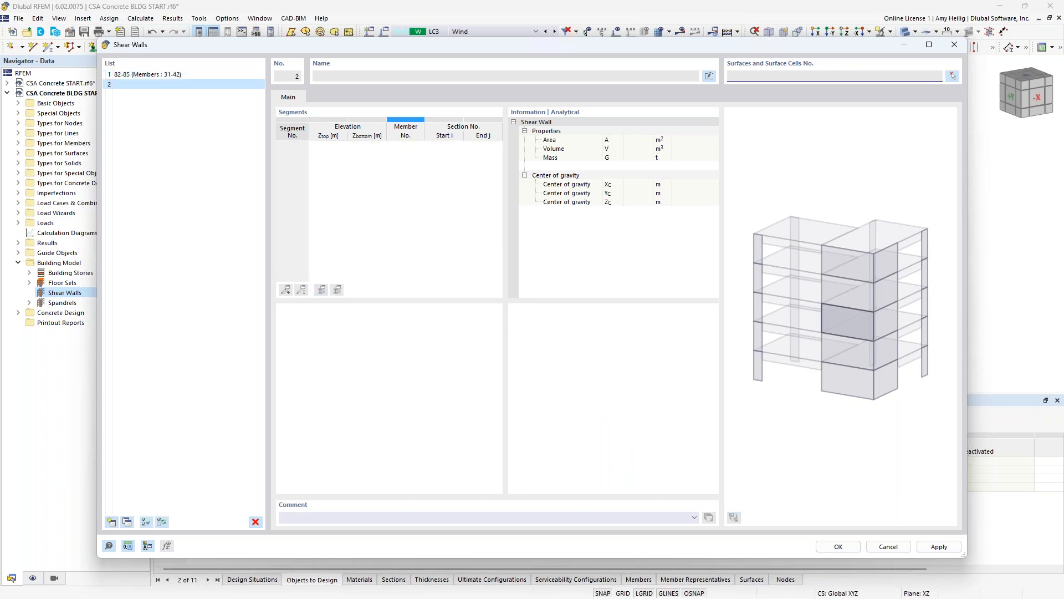
{"action": "left_click", "coordinate": [953, 77]}
{"action": "middle_click_drag", "start_coordinate": [824, 265], "coordinate": [481, 250], "text": "ctrl"}
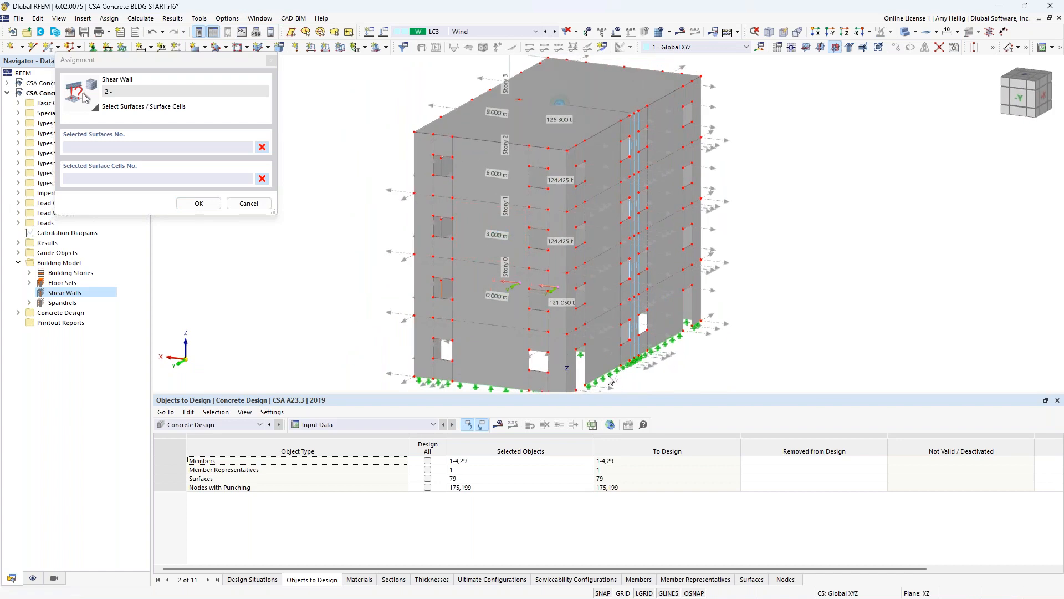
{"action": "scroll", "coordinate": [614, 381], "scroll_direction": "up", "scroll_amount": 2}
{"action": "middle_click_drag", "start_coordinate": [652, 380], "coordinate": [653, 324]}
{"action": "scroll", "coordinate": [654, 327], "scroll_direction": "up", "scroll_amount": 1}
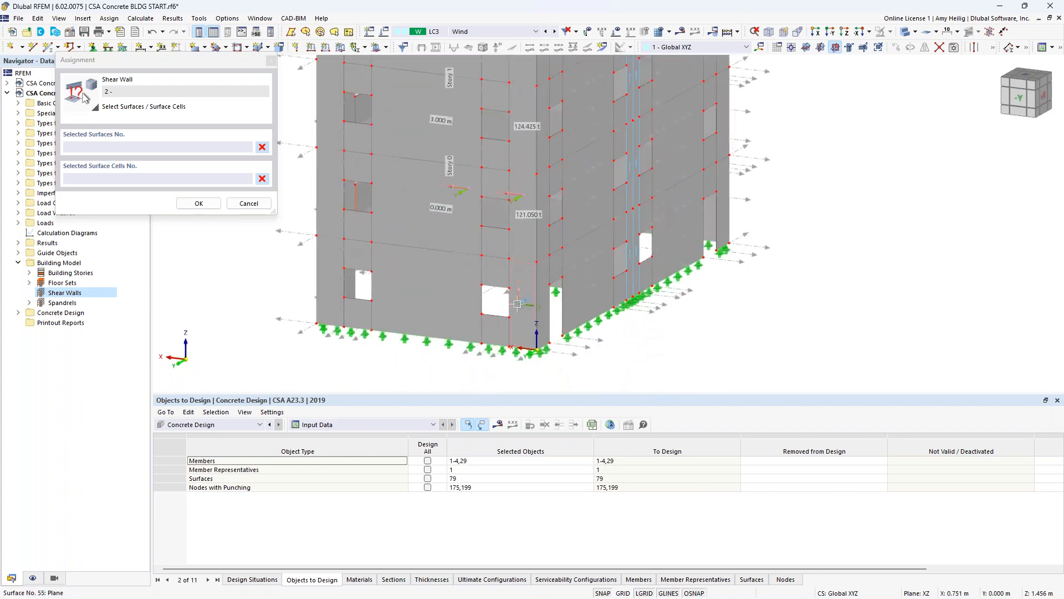
{"action": "left_click", "coordinate": [519, 302]}
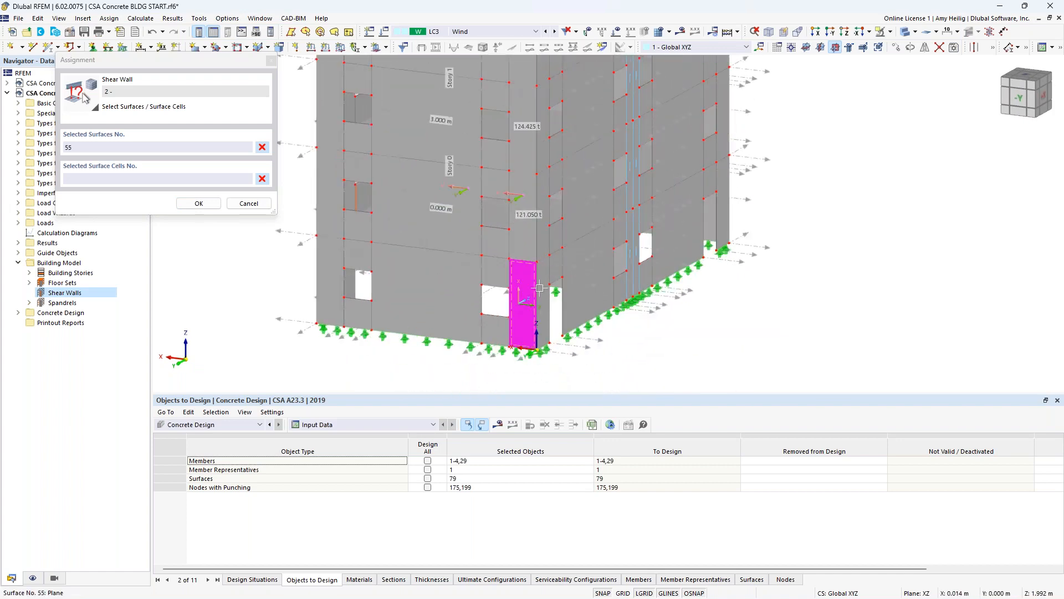
{"action": "left_click", "coordinate": [546, 284]}
{"action": "left_click", "coordinate": [524, 250]}
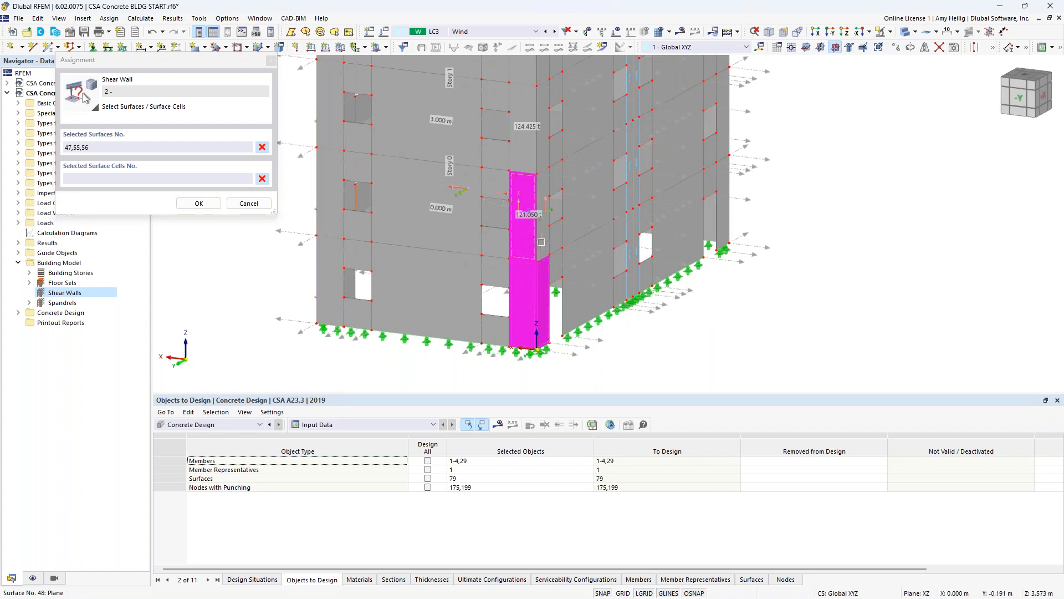
{"action": "left_click", "coordinate": [547, 232]}
- Add the corner wall surfaces 49, 50, 57 and 58 of the two upper stories to the second shear wall and accept the selection
{"action": "middle_click_drag", "start_coordinate": [557, 224], "coordinate": [544, 334]}
{"action": "left_click", "coordinate": [521, 270]}
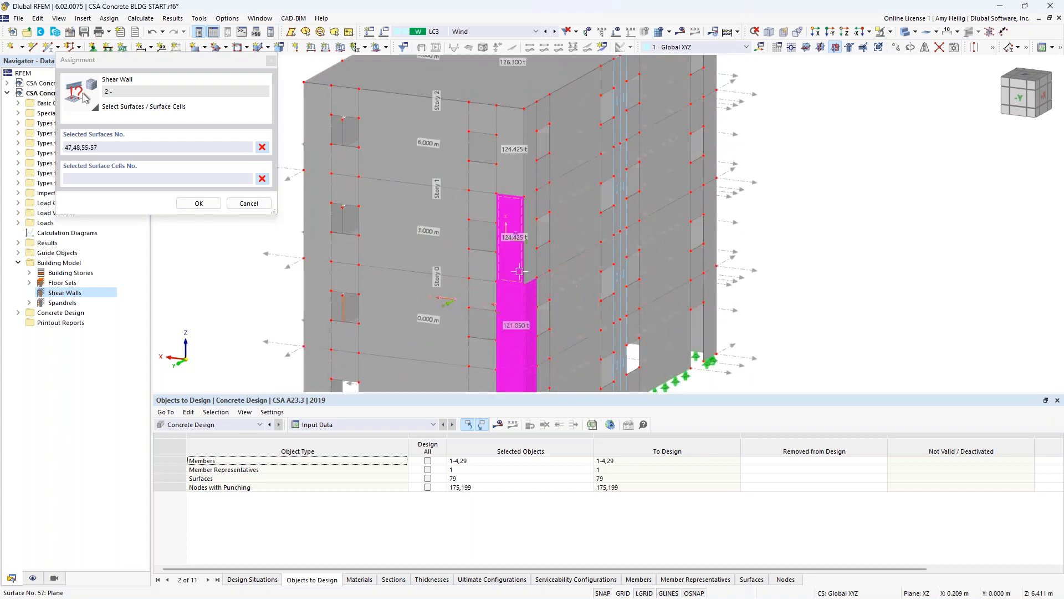
{"action": "left_click", "coordinate": [533, 262]}
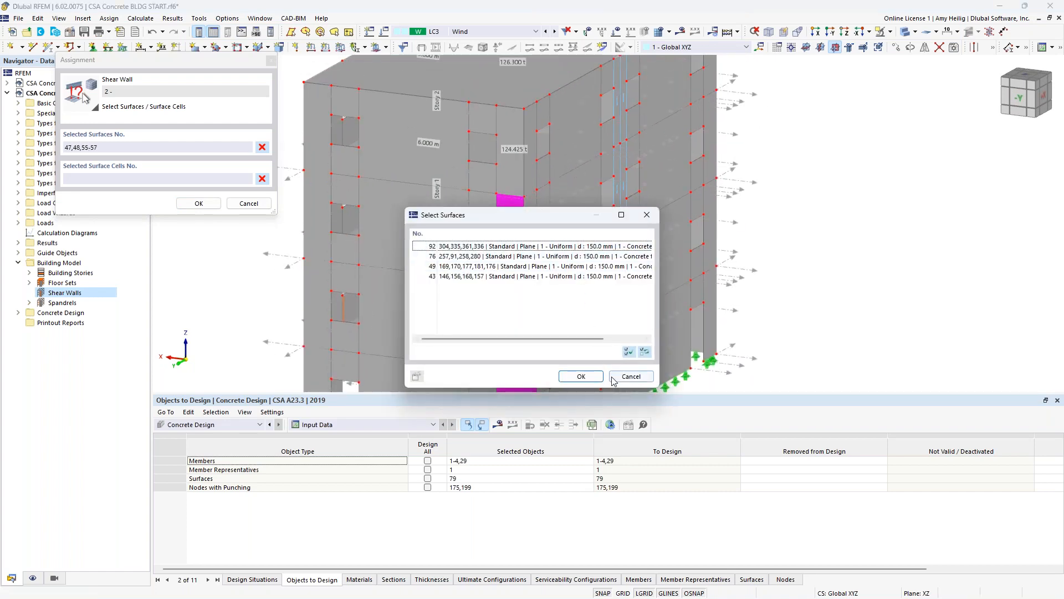
{"action": "left_click", "coordinate": [620, 375]}
{"action": "left_click", "coordinate": [530, 266]}
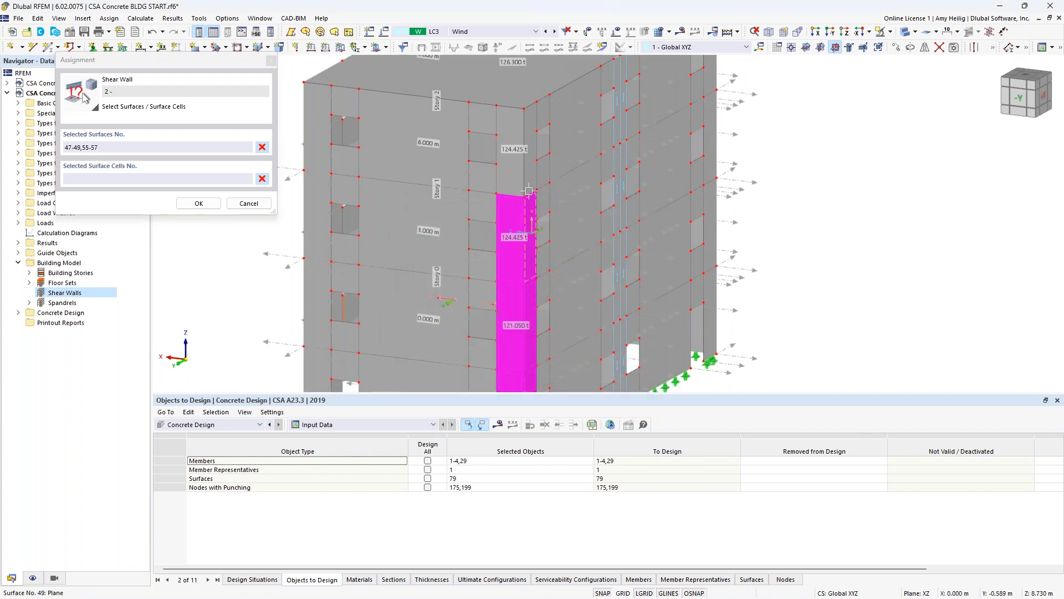
{"action": "left_click", "coordinate": [515, 178]}
{"action": "left_click", "coordinate": [531, 176]}
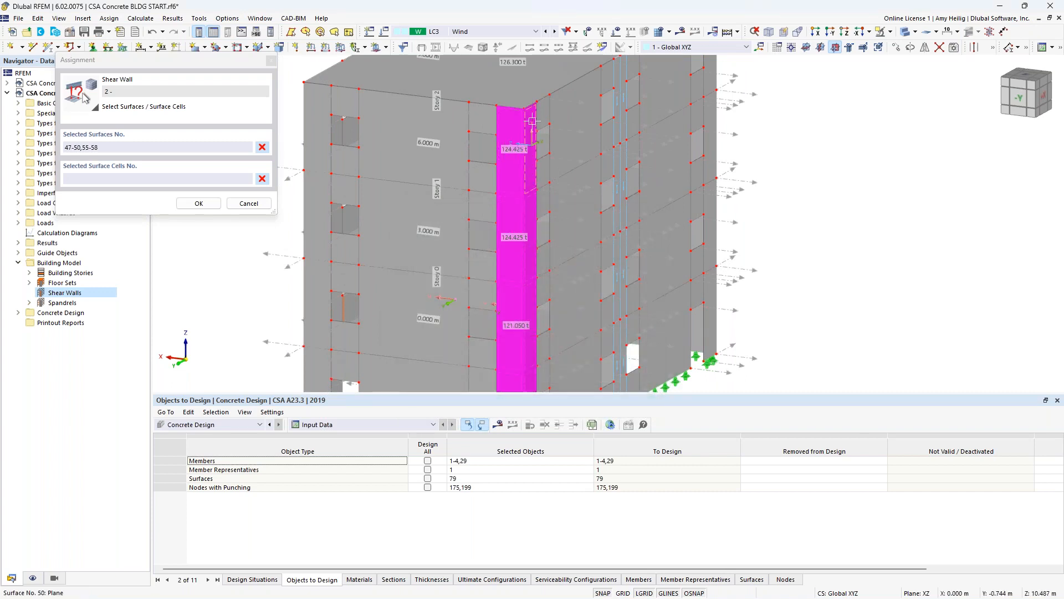
{"action": "left_click", "coordinate": [198, 204]}
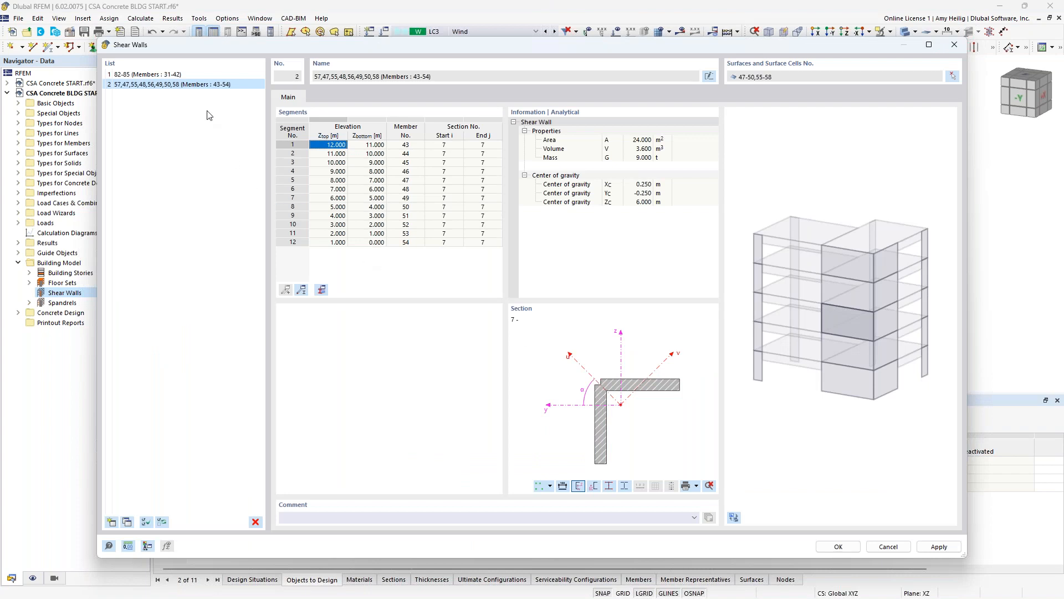
- Compare the segments and sections of the straight and L-shaped shear walls, and accept the shear wall definitions
{"action": "left_click", "coordinate": [186, 78]}
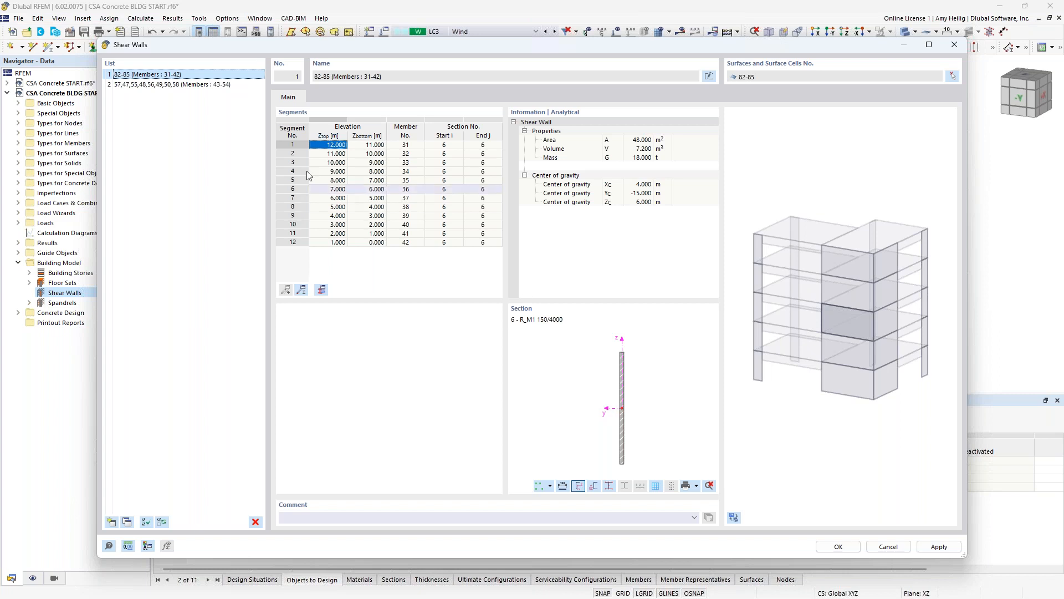
{"action": "left_click", "coordinate": [192, 86]}
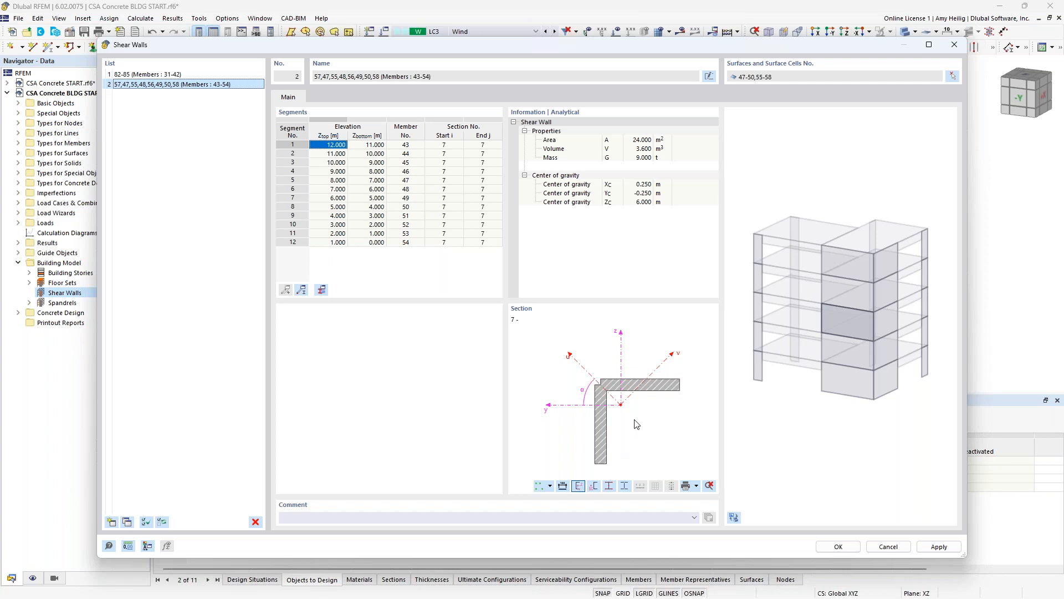
{"action": "left_click", "coordinate": [846, 548]}
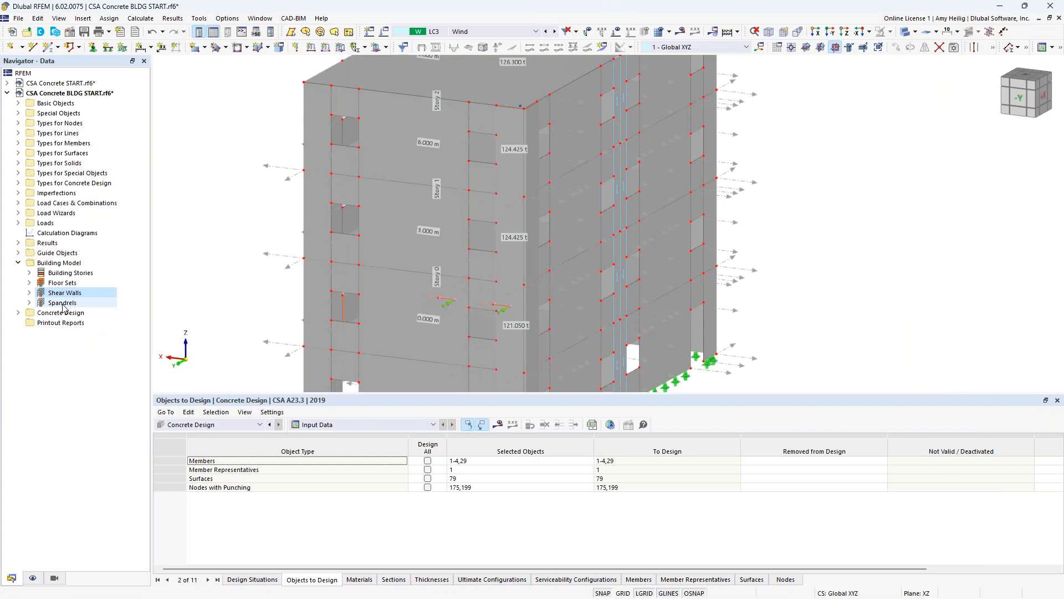
- Open the existing spandrels for editing and examine surface 119 assigned to the first spandrel in the model
{"action": "left_click", "coordinate": [63, 302]}
{"action": "right_click", "coordinate": [59, 305]}
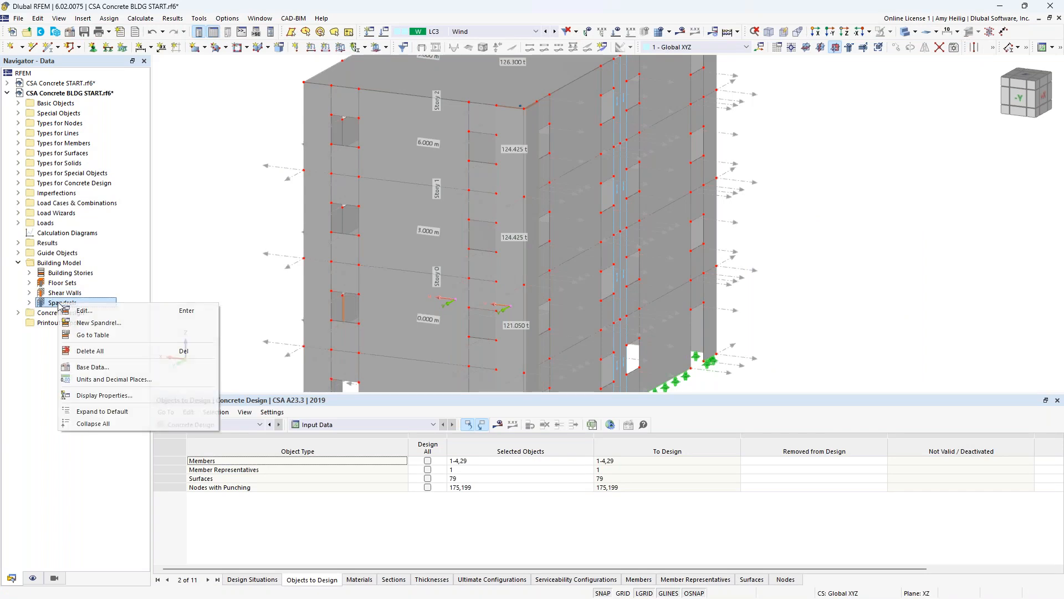
{"action": "left_click", "coordinate": [81, 312]}
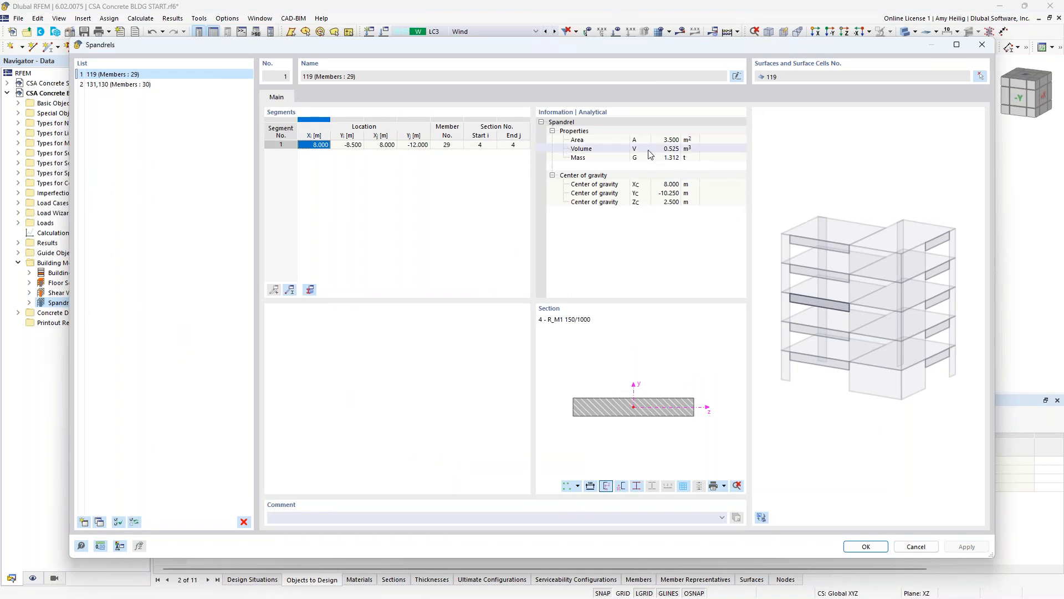
{"action": "left_click", "coordinate": [981, 77]}
{"action": "scroll", "coordinate": [461, 314], "scroll_direction": "down", "scroll_amount": 2}
{"action": "middle_click_drag", "start_coordinate": [407, 325], "coordinate": [720, 316], "text": "ctrl"}
{"action": "middle_click_drag", "start_coordinate": [638, 328], "coordinate": [724, 250]}
{"action": "middle_click_drag", "start_coordinate": [724, 250], "coordinate": [704, 288], "text": "ctrl"}
{"action": "scroll", "coordinate": [533, 277], "scroll_direction": "up", "scroll_amount": 3}
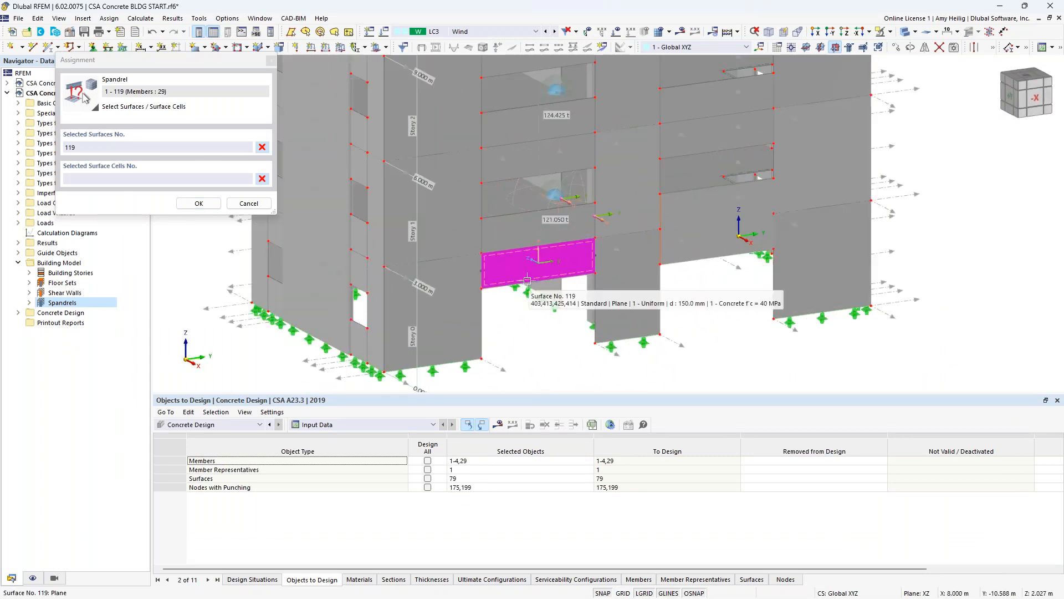
{"action": "left_click", "coordinate": [198, 203]}
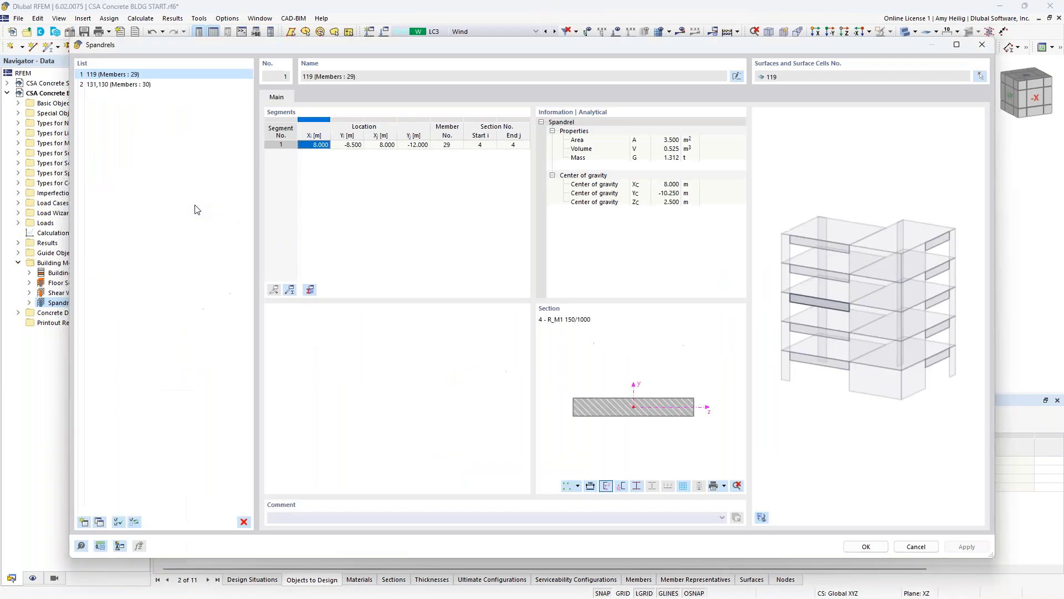
- Check surfaces 130 and 131 assigned to the second spandrel in the model and accept the spandrel definitions
{"action": "left_click", "coordinate": [158, 87]}
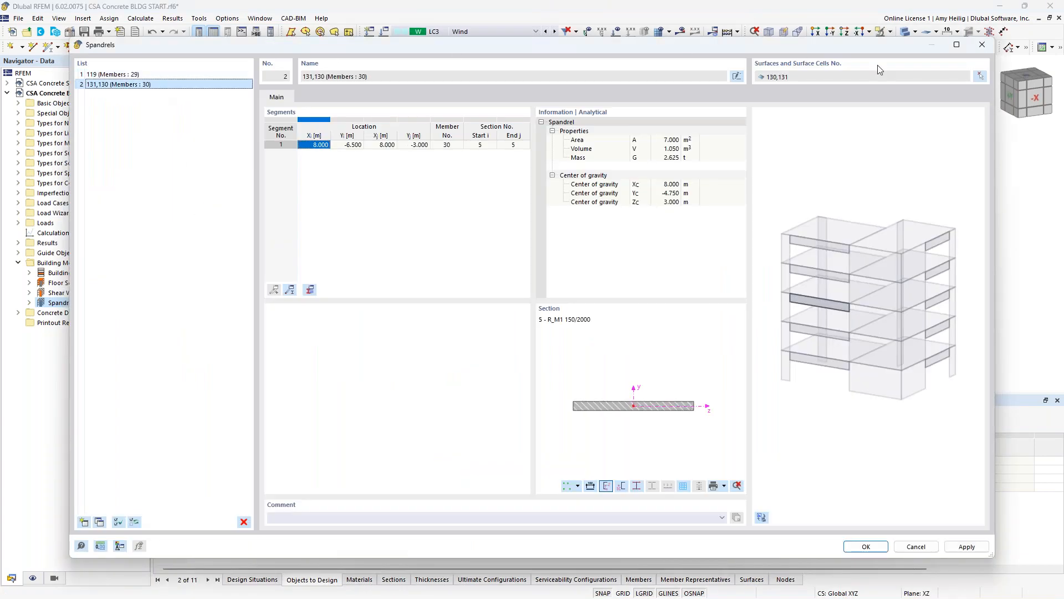
{"action": "left_click", "coordinate": [980, 76]}
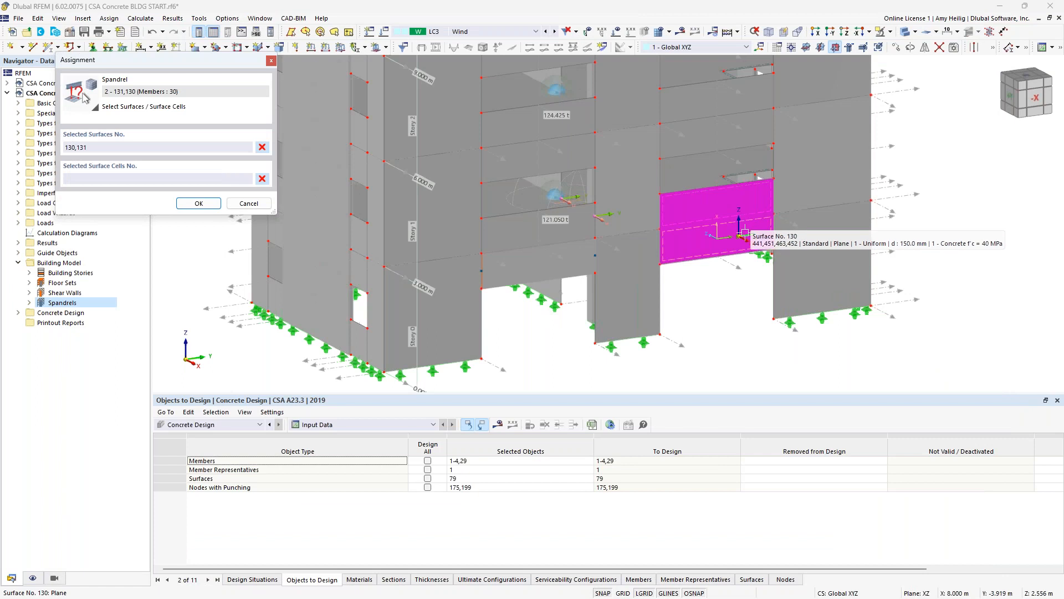
{"action": "scroll", "coordinate": [745, 233], "scroll_direction": "up", "scroll_amount": 2}
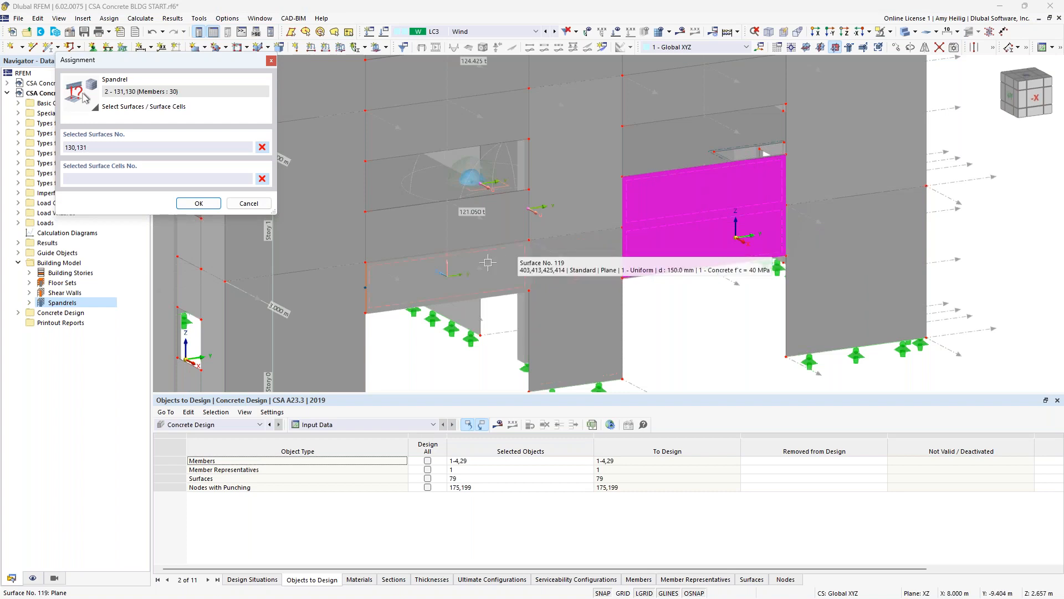
{"action": "left_click", "coordinate": [200, 205]}
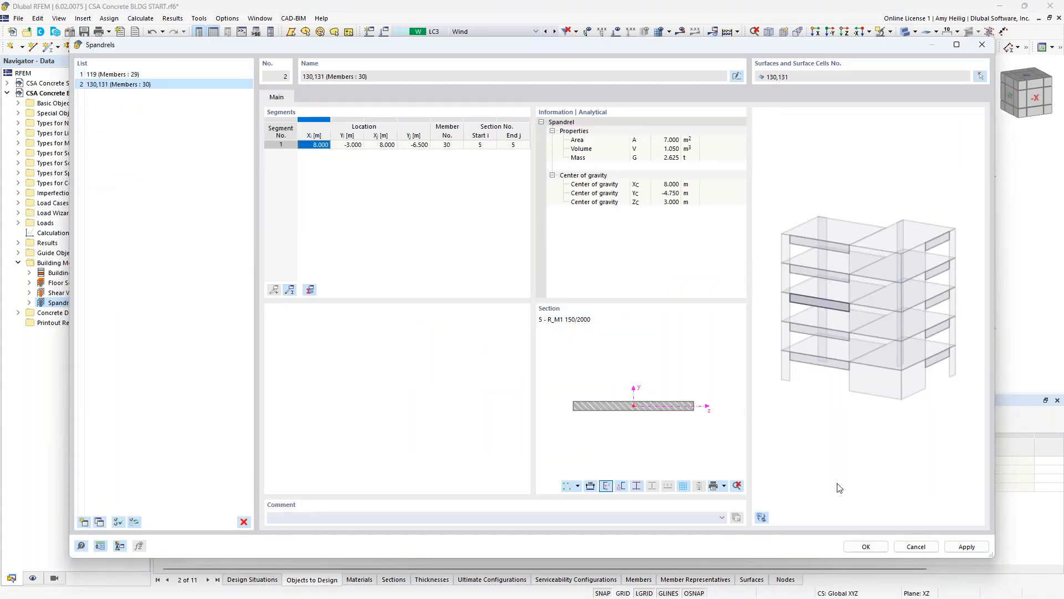
{"action": "left_click", "coordinate": [866, 547]}
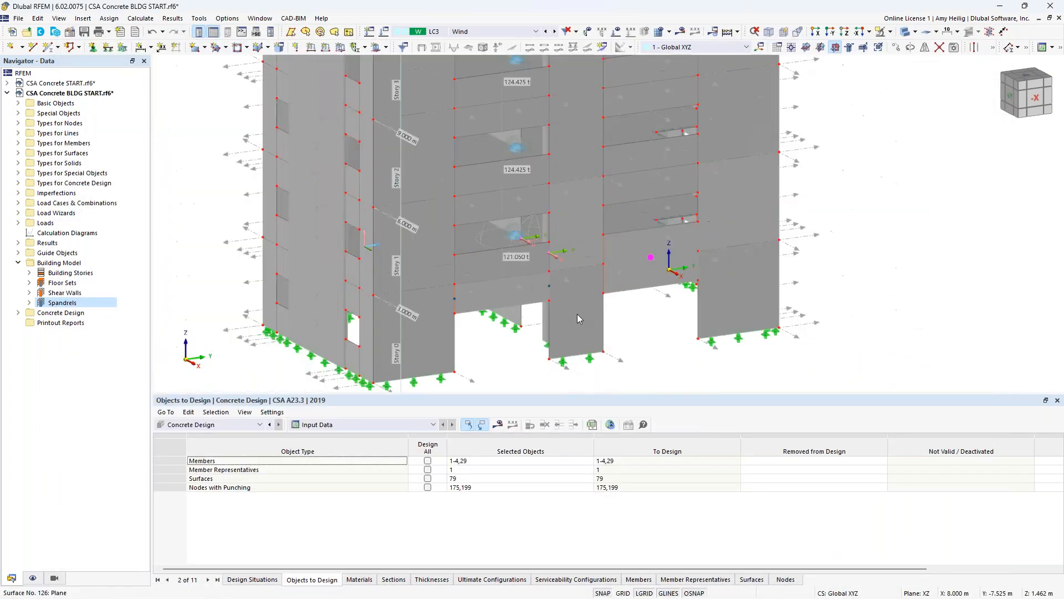
- Calculate load combination CO4 (1.25D + 0.50L + 1.40W) and display its static analysis results
{"action": "left_click", "coordinate": [493, 32]}
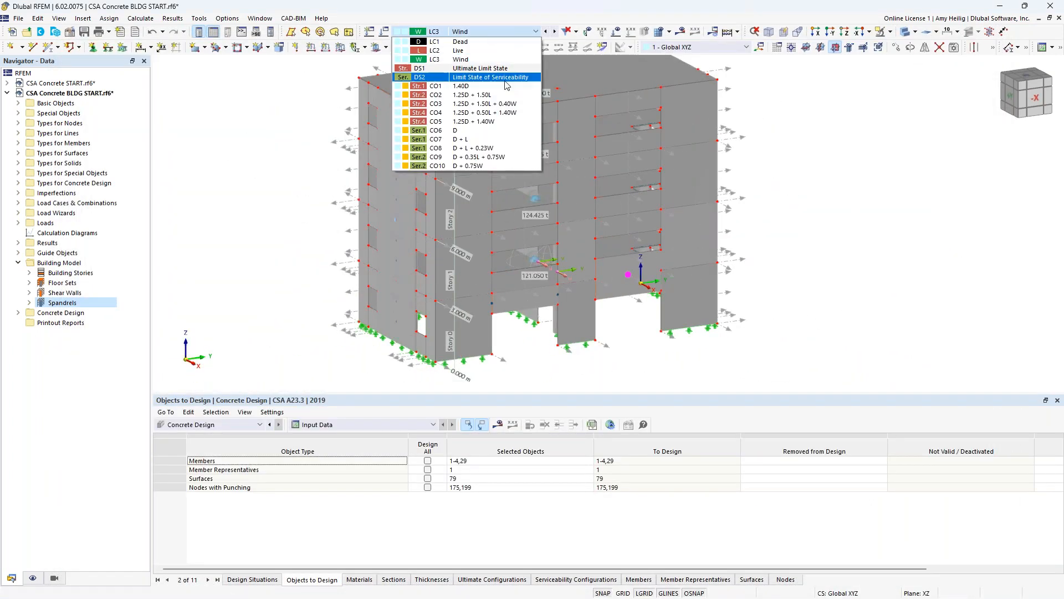
{"action": "left_click", "coordinate": [515, 113]}
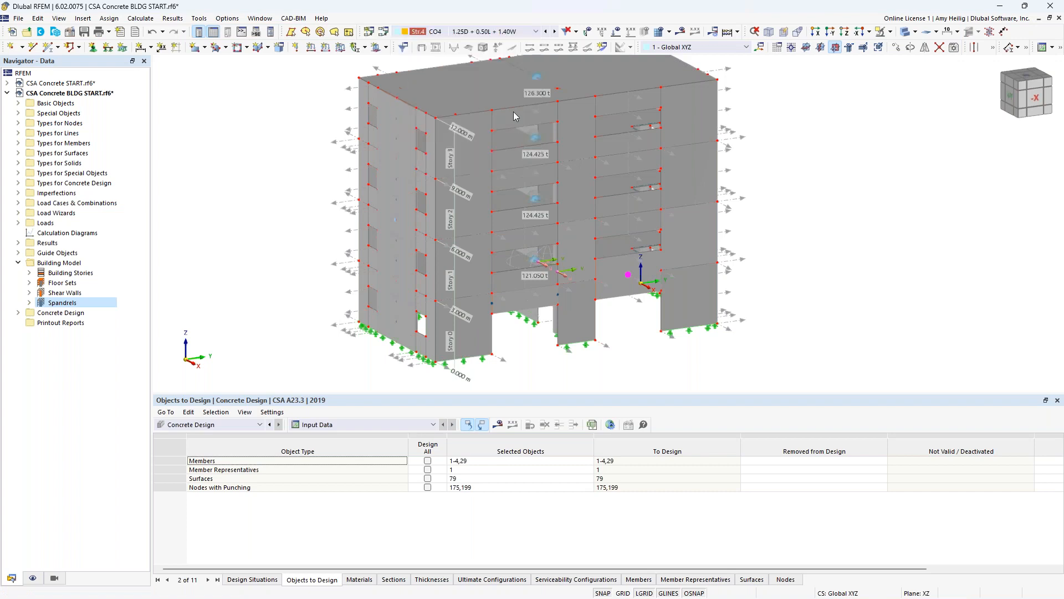
{"action": "left_click", "coordinate": [680, 33]}
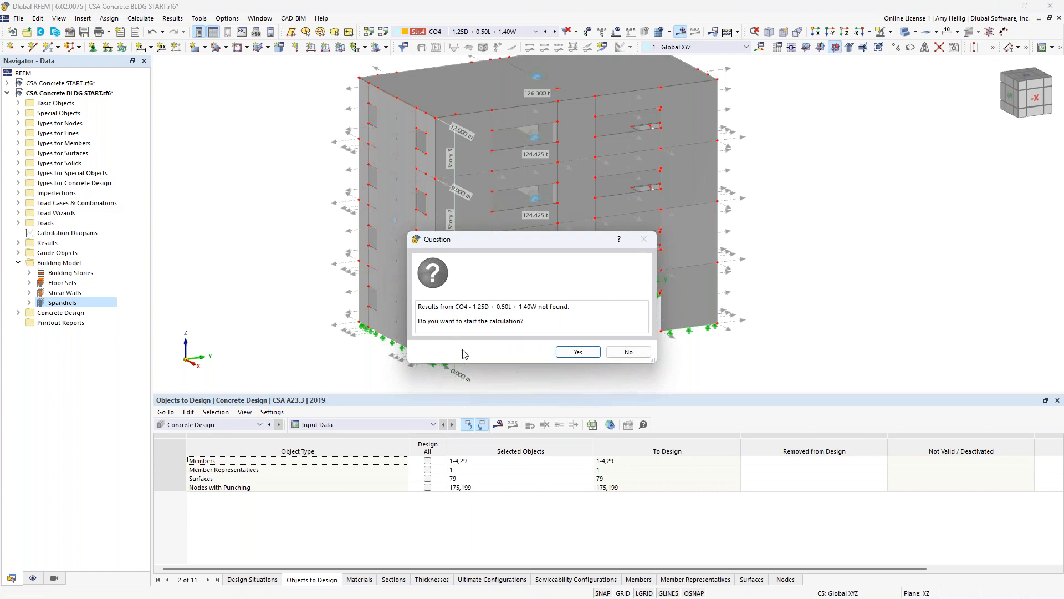
{"action": "left_click", "coordinate": [574, 352]}
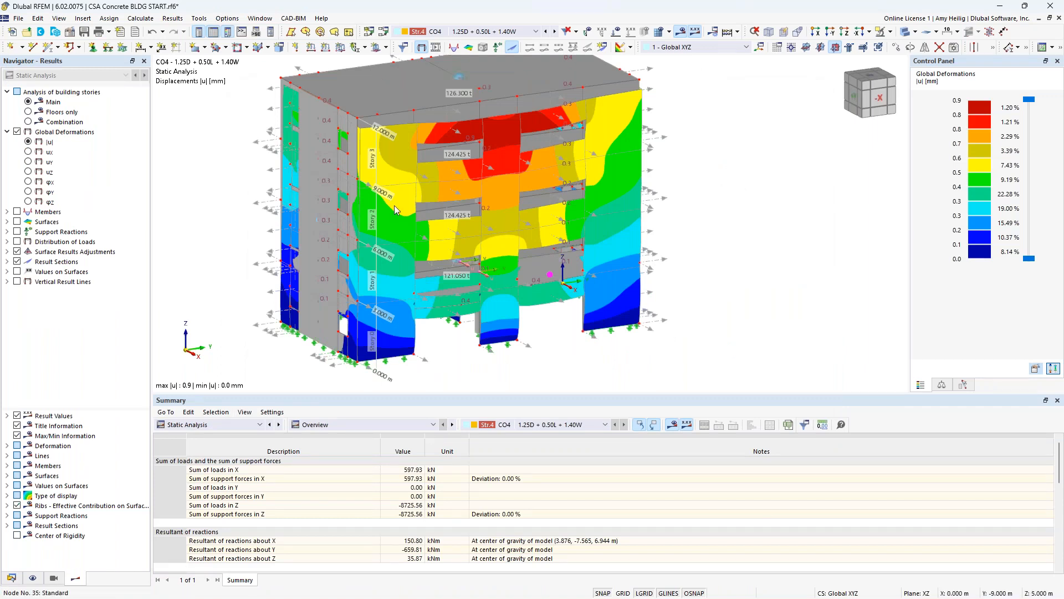
- Show the model in wireframe and compare the global deformations for the Main, Floors only and Combination building story analyses
{"action": "left_click", "coordinate": [904, 33]}
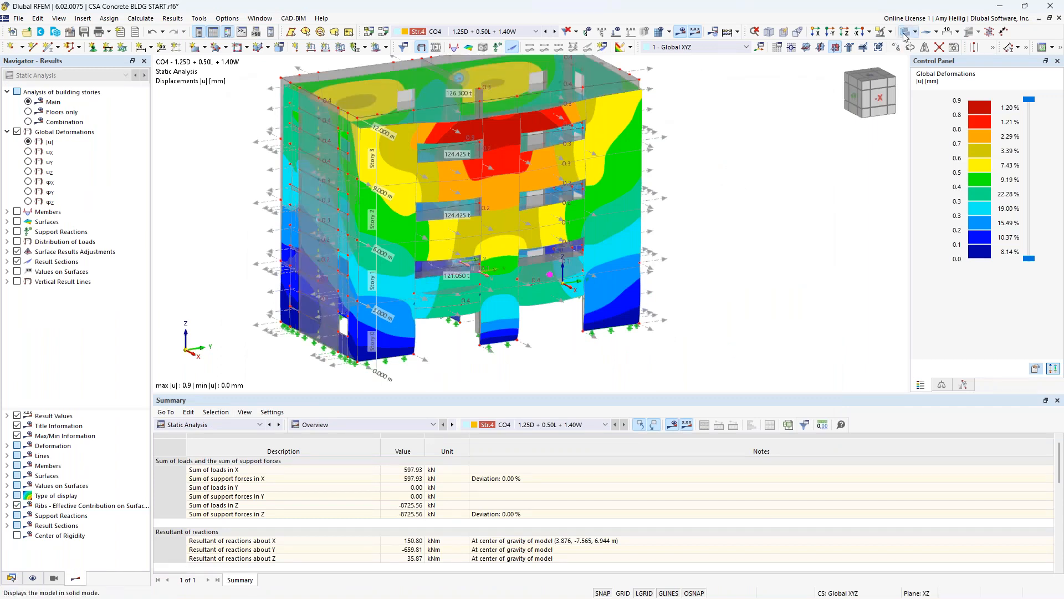
{"action": "left_click", "coordinate": [903, 34]}
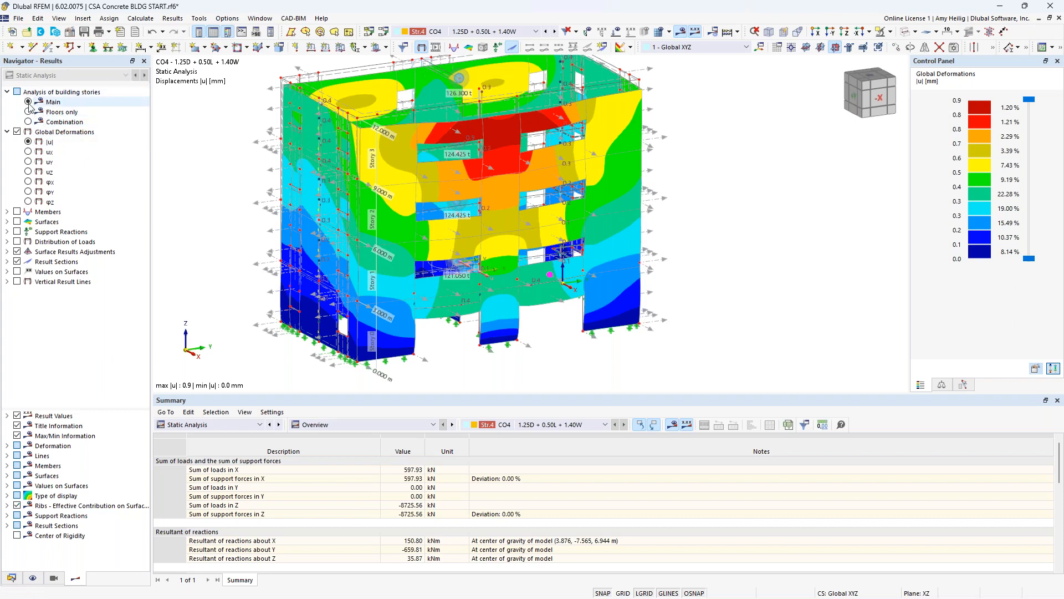
{"action": "middle_click_drag", "start_coordinate": [228, 197], "coordinate": [300, 223]}
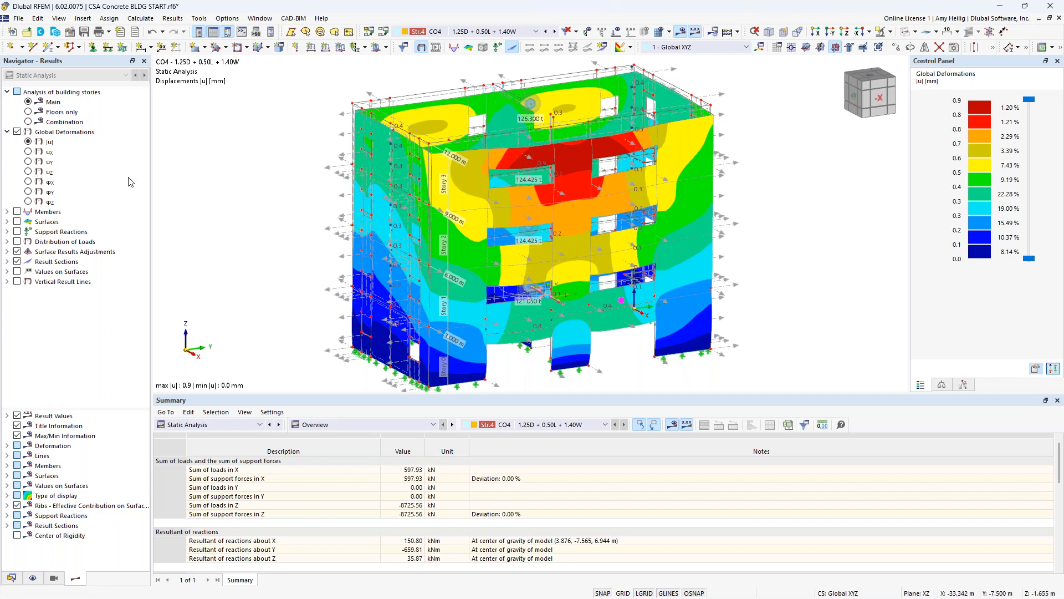
{"action": "left_click", "coordinate": [29, 113]}
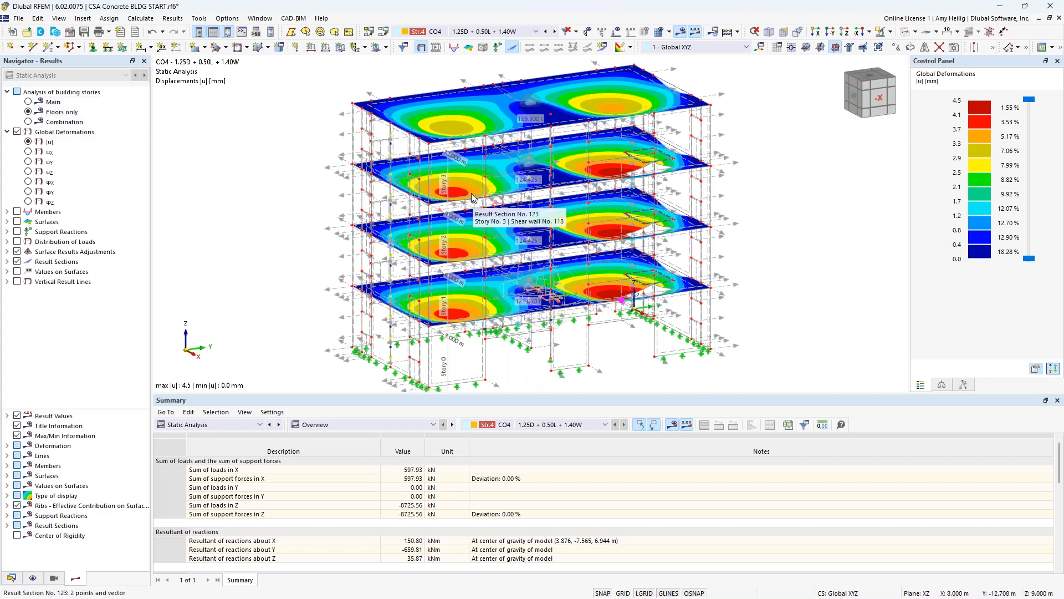
{"action": "left_click", "coordinate": [28, 121]}
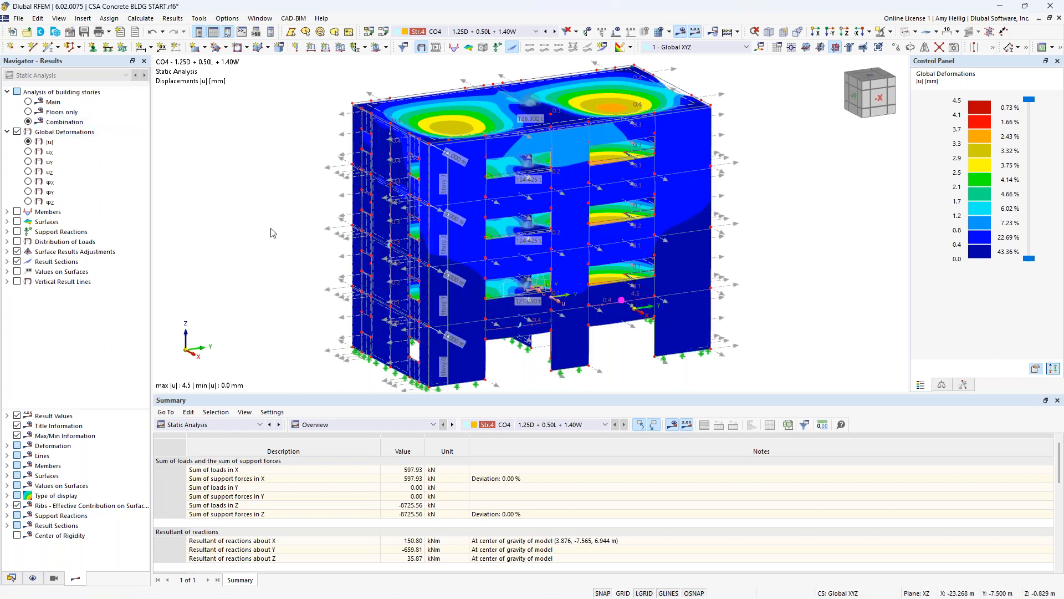
{"action": "left_click", "coordinate": [28, 112]}
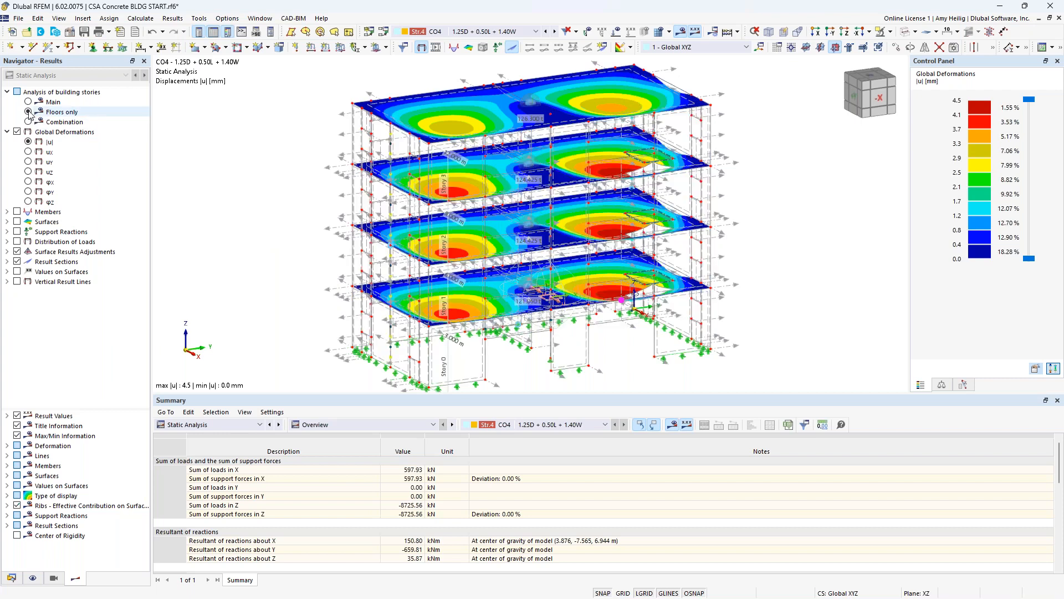
- Review the surface moments mx and my and the axial forces nx and ny on the floor slabs
{"action": "left_click", "coordinate": [16, 222]}
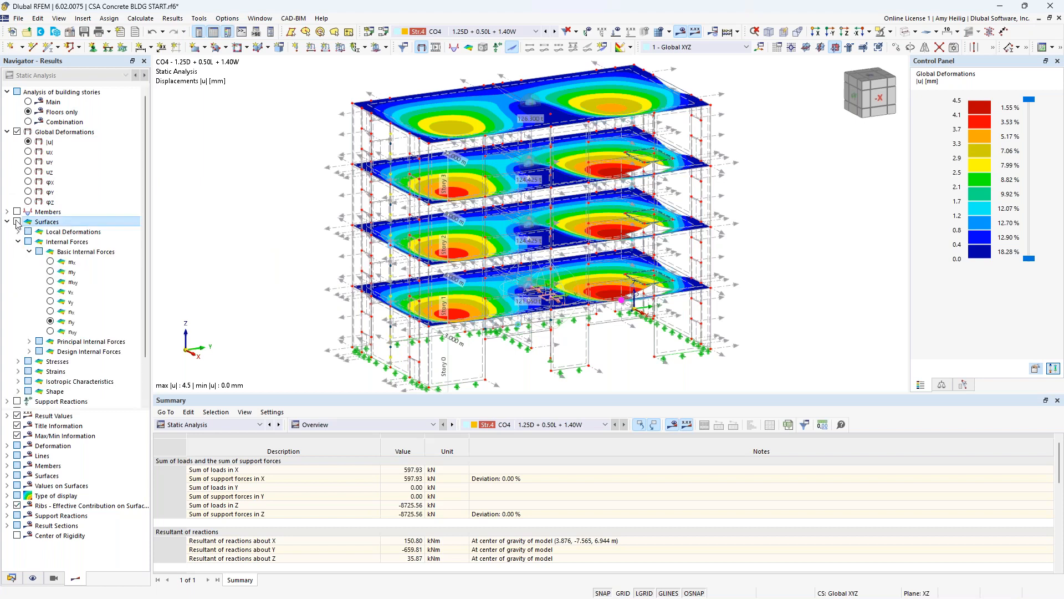
{"action": "left_click", "coordinate": [69, 262]}
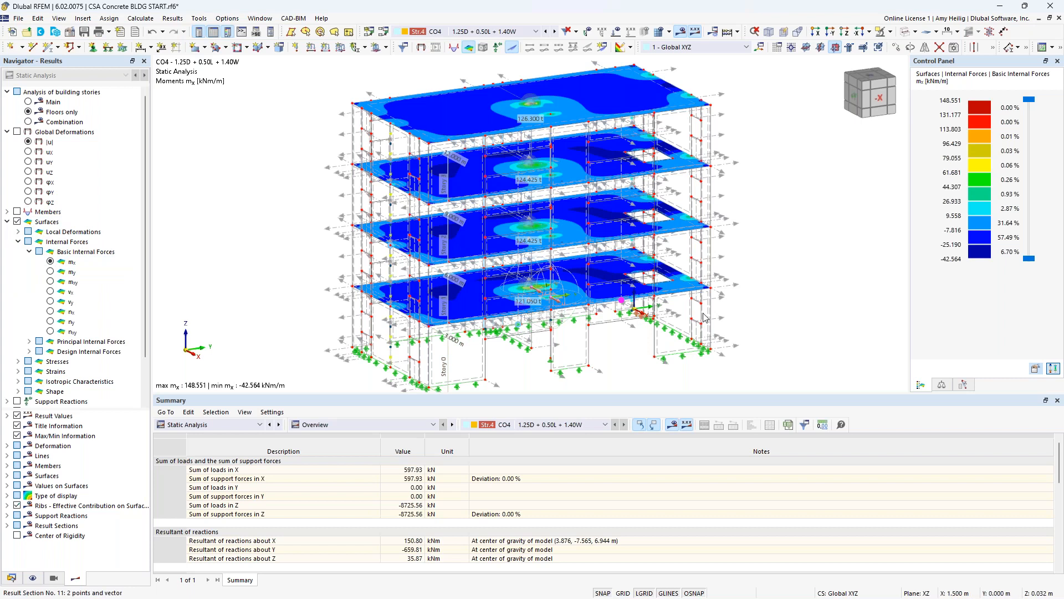
{"action": "left_click", "coordinate": [50, 272]}
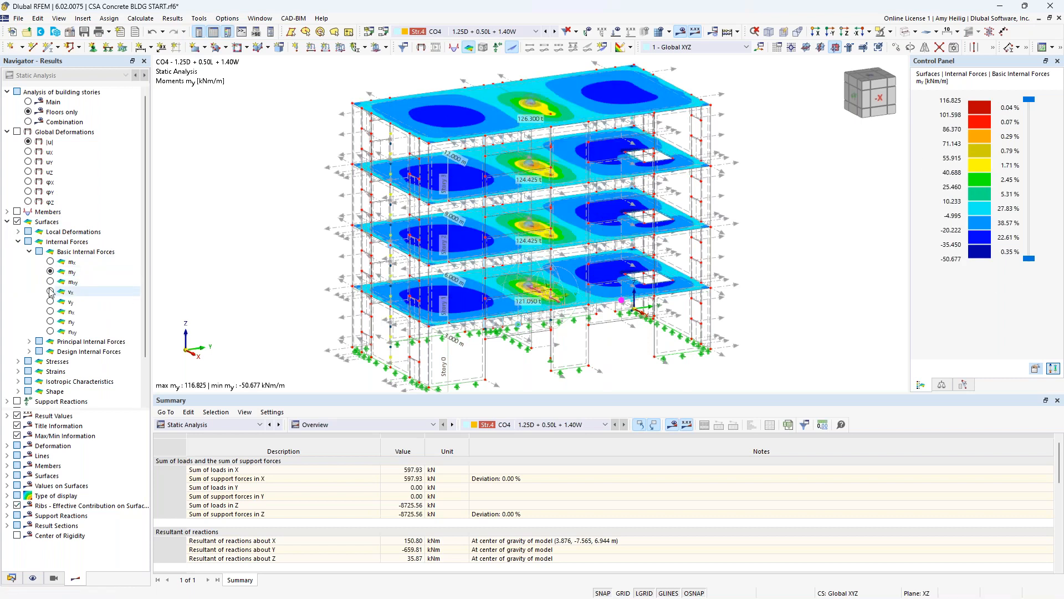
{"action": "left_click", "coordinate": [50, 312]}
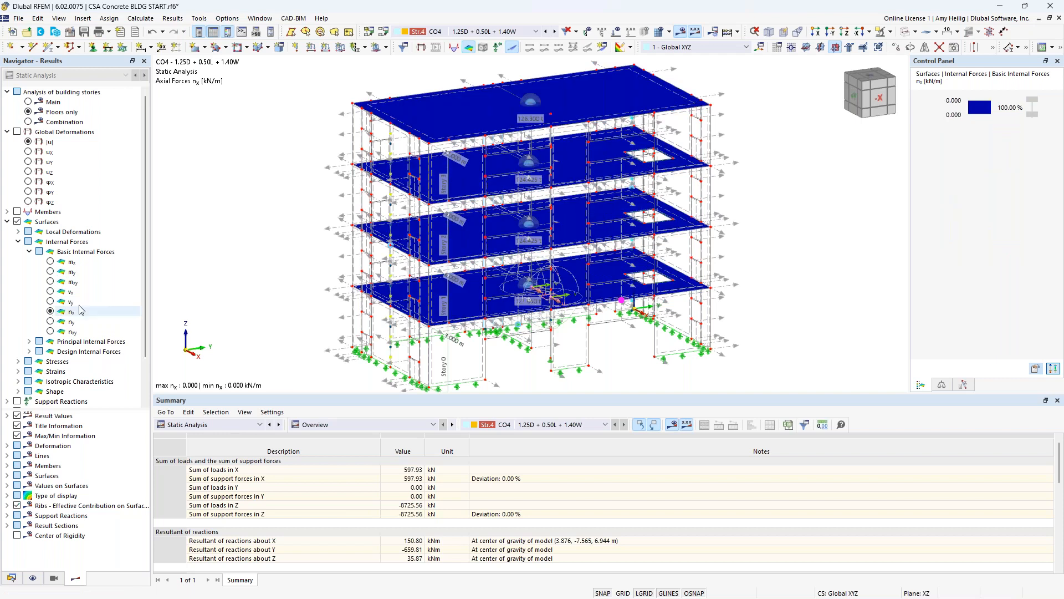
{"action": "left_click", "coordinate": [51, 322]}
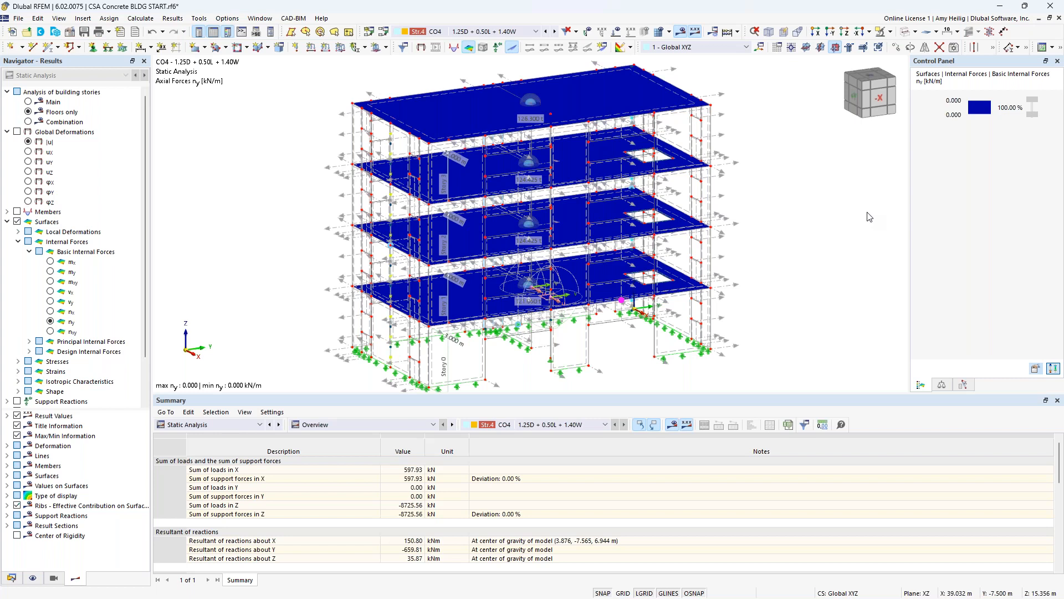
- Switch the building story analysis to Main and display the member shear forces Vz/Vv
{"action": "left_click", "coordinate": [6, 222]}
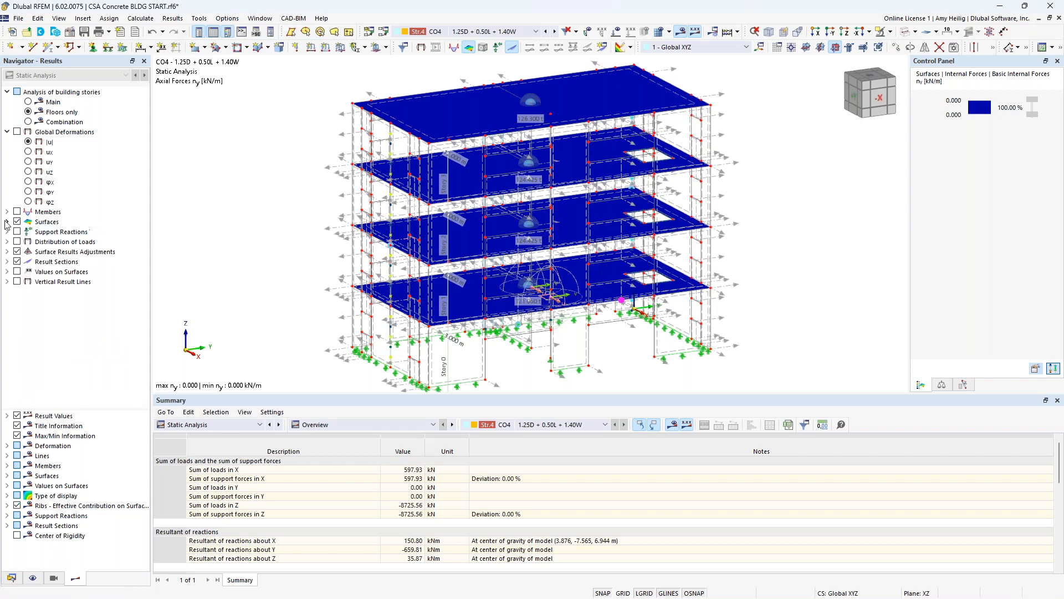
{"action": "left_click", "coordinate": [29, 102]}
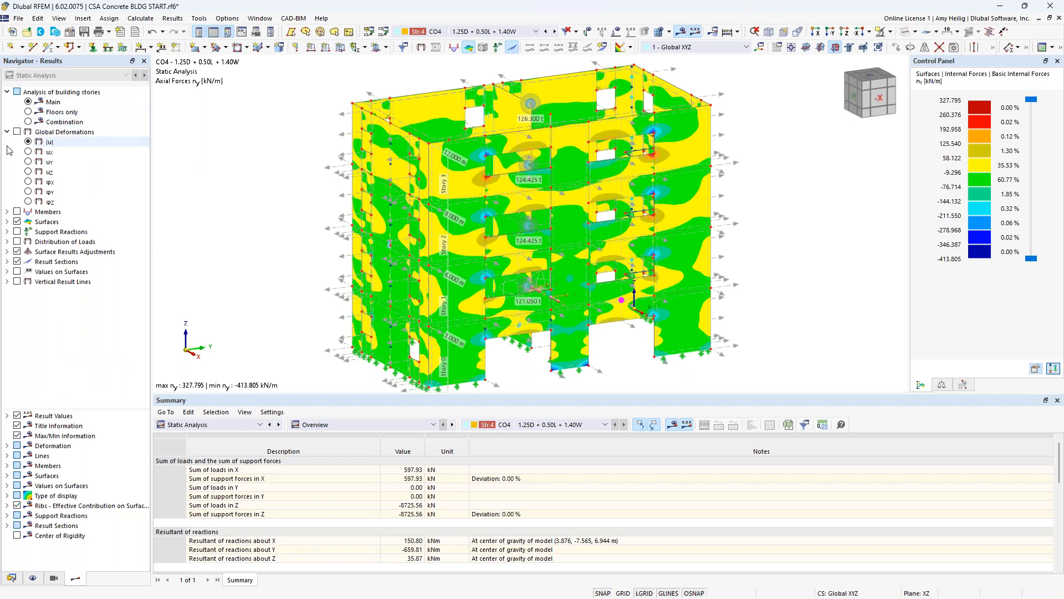
{"action": "left_click", "coordinate": [18, 212]}
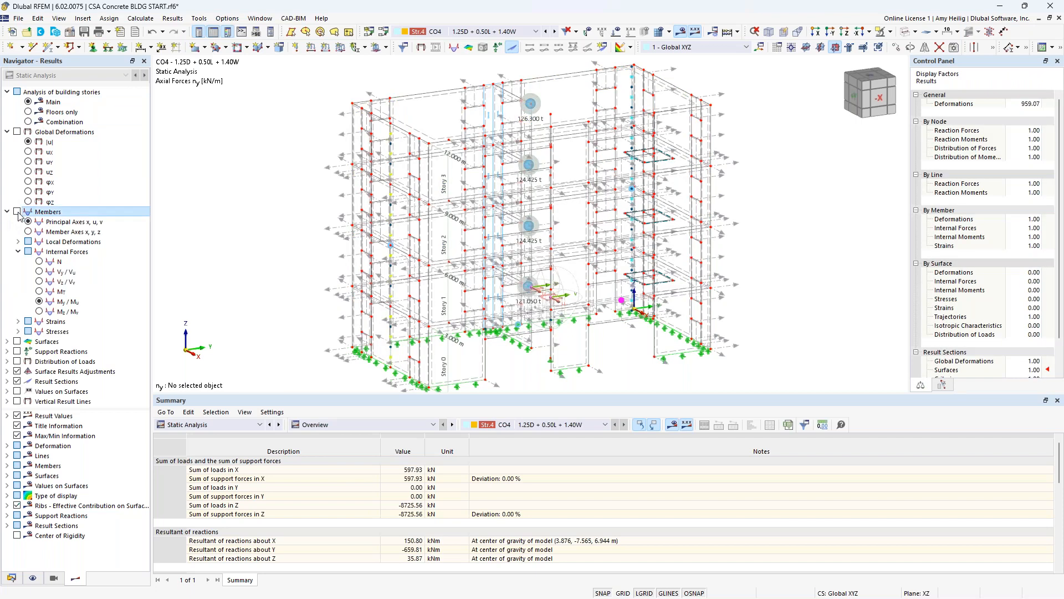
{"action": "left_click", "coordinate": [39, 281]}
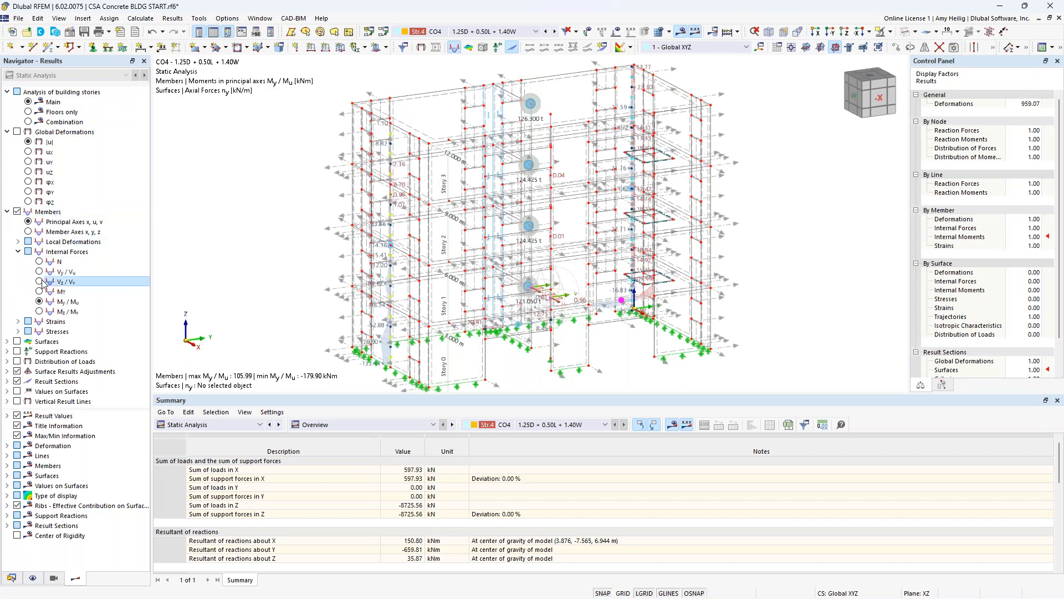
- Filter the visible members by type, hiding Beam and keeping Result Beam, and apply the visibility mode
{"action": "left_click", "coordinate": [54, 579]}
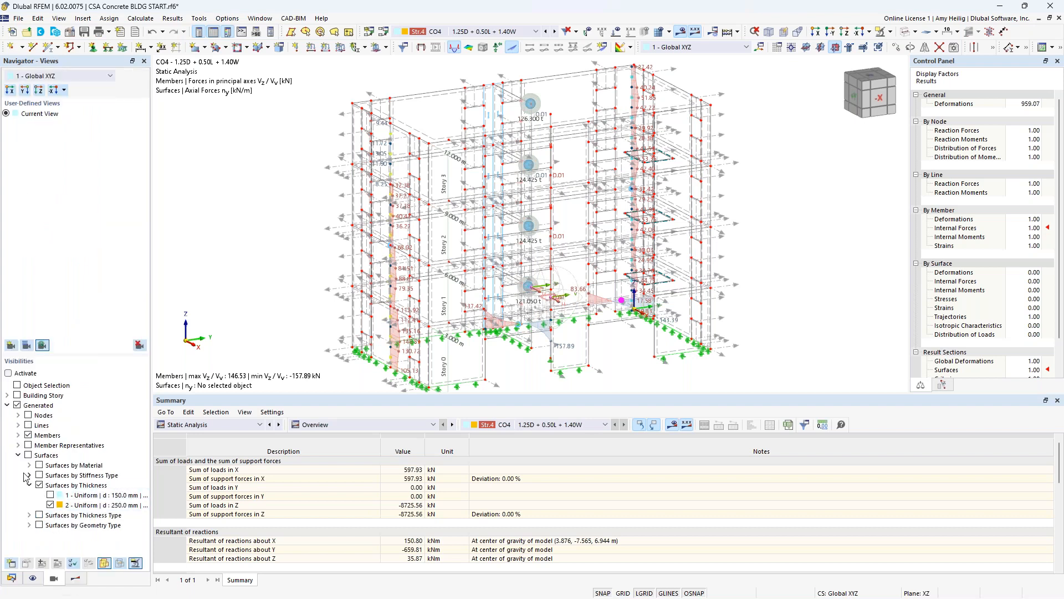
{"action": "left_click", "coordinate": [19, 436]}
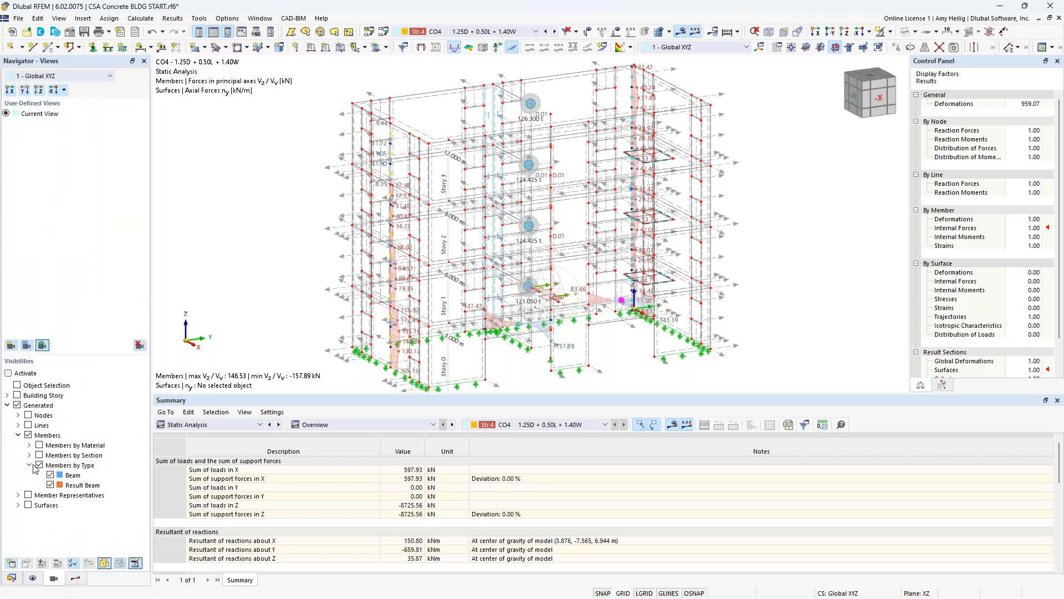
{"action": "left_click", "coordinate": [50, 476]}
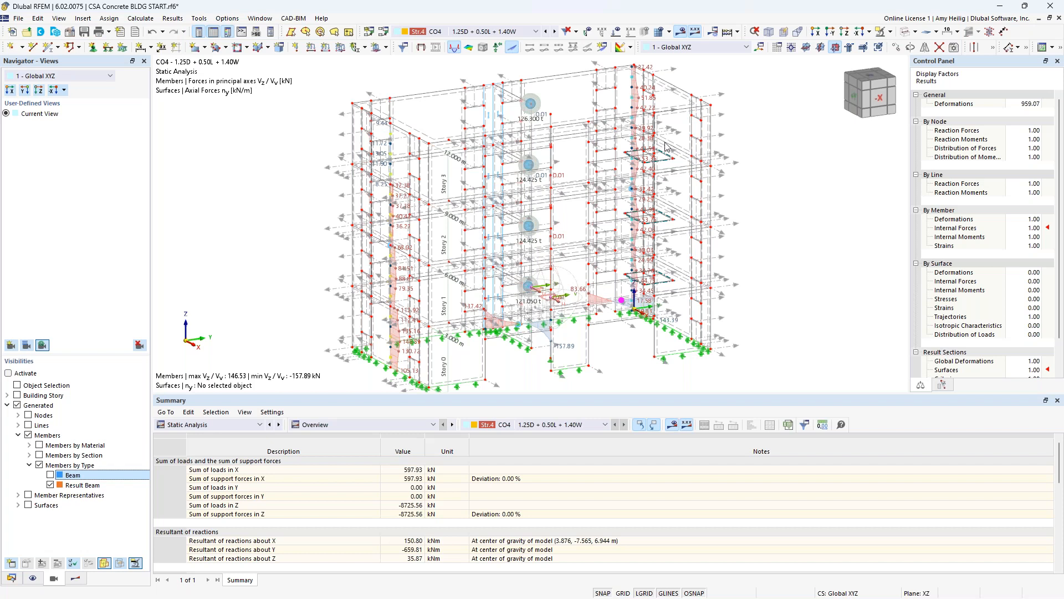
{"action": "left_click", "coordinate": [891, 34]}
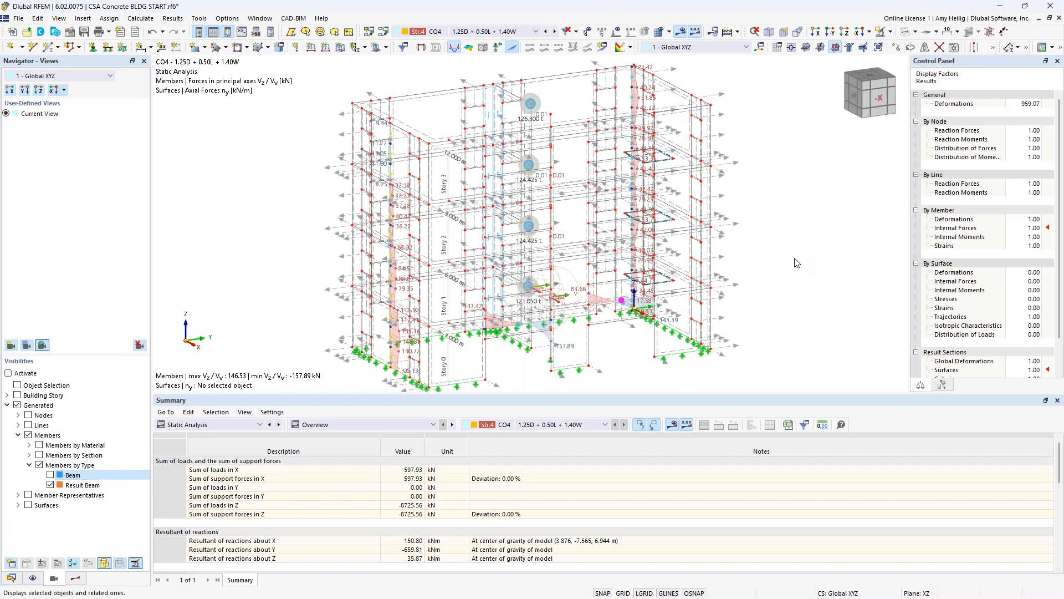
- Isolate the Result Beam members with the member-type visibility filter and return to the static analysis results
{"action": "left_click", "coordinate": [51, 486]}
{"action": "left_click", "coordinate": [50, 485]}
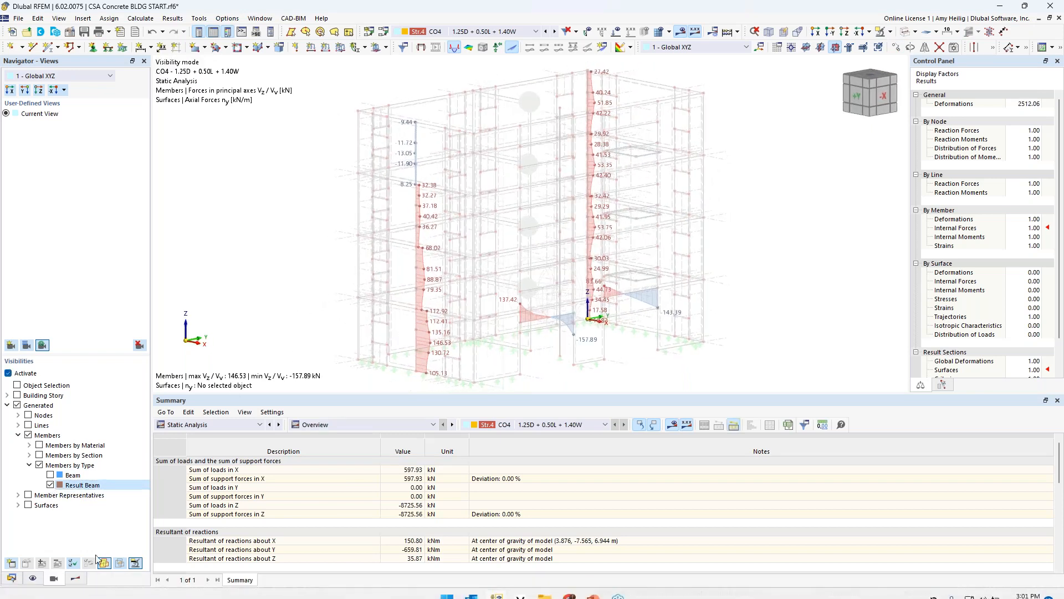
{"action": "left_click", "coordinate": [76, 579]}
- Compare the moments My/Mu and axial forces N on the result beams, ending with the shear forces Vz/Vv
{"action": "scroll", "coordinate": [424, 352], "scroll_direction": "up", "scroll_amount": 1}
{"action": "scroll", "coordinate": [425, 350], "scroll_direction": "up", "scroll_amount": 1}
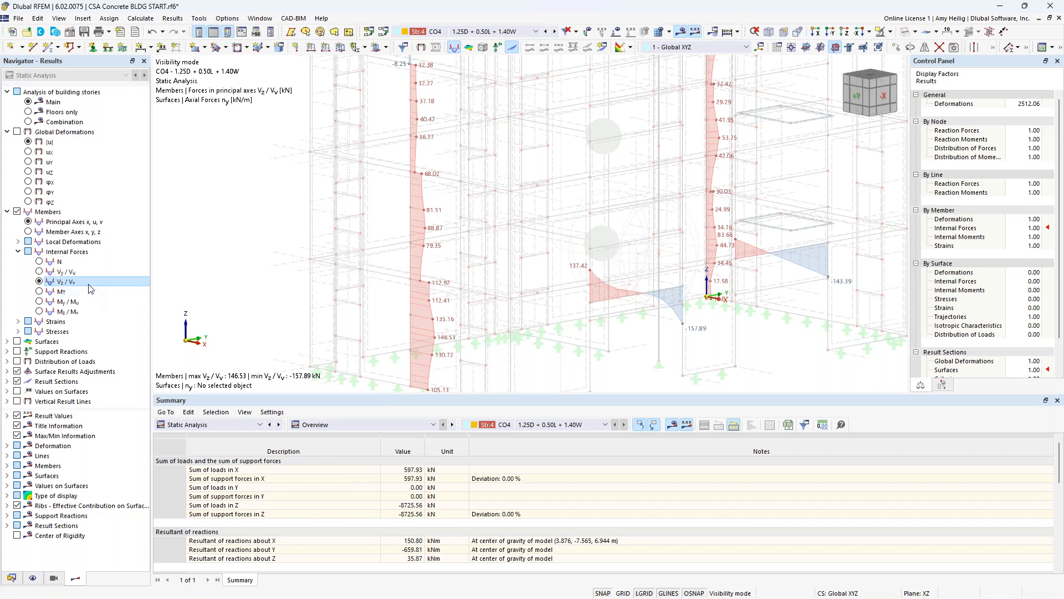
{"action": "left_click", "coordinate": [39, 301]}
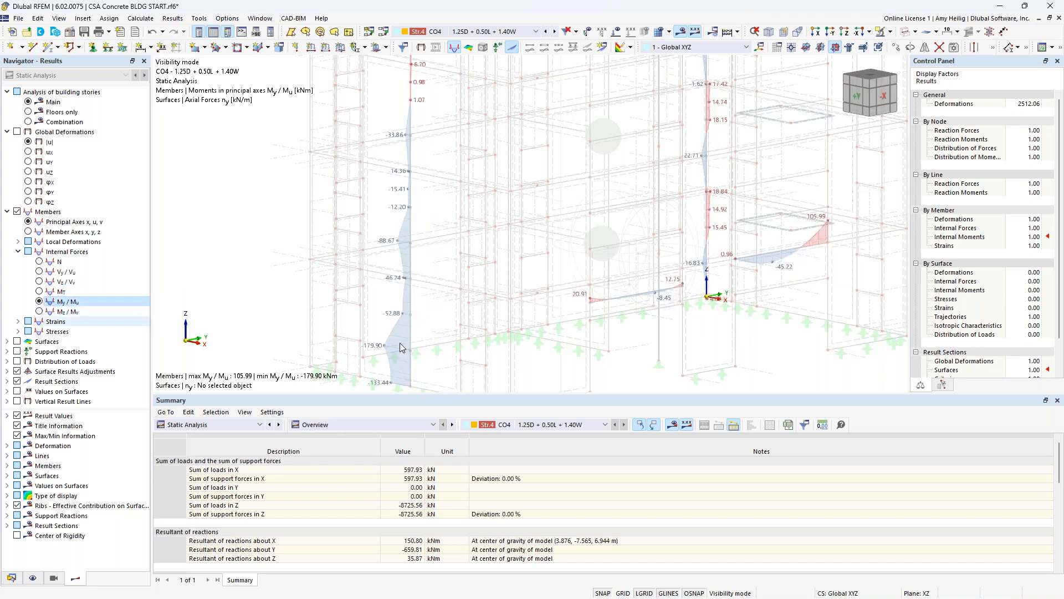
{"action": "left_click", "coordinate": [43, 262]}
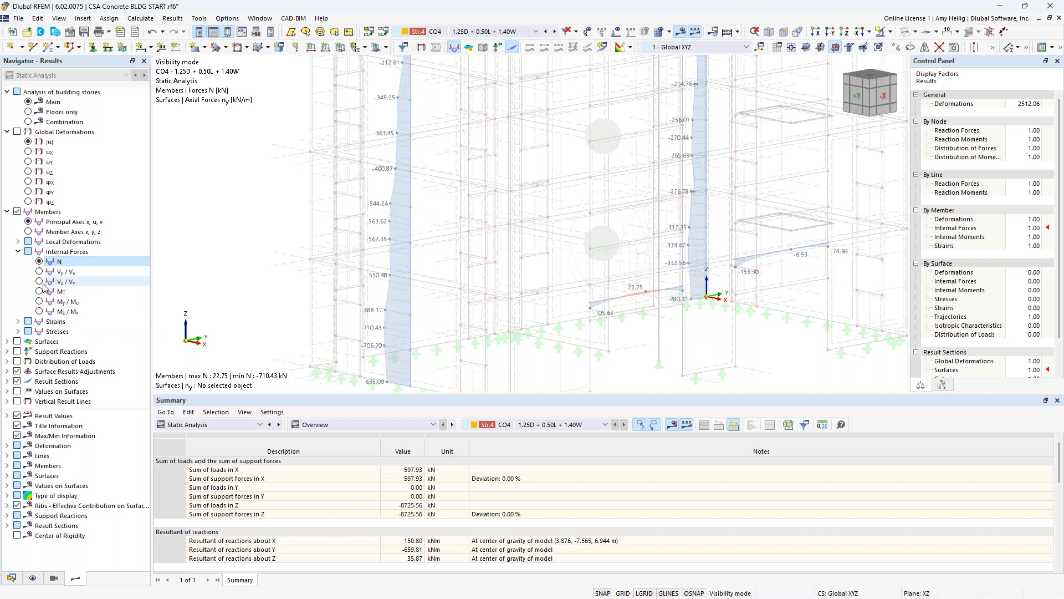
{"action": "left_click", "coordinate": [40, 282]}
- Examine the shear forces Vz/Vv along the result beams from several sides and display the moments My/Mu on the spandrels
{"action": "middle_click_drag", "start_coordinate": [853, 245], "coordinate": [511, 260]}
{"action": "middle_click_drag", "start_coordinate": [605, 295], "coordinate": [510, 244]}
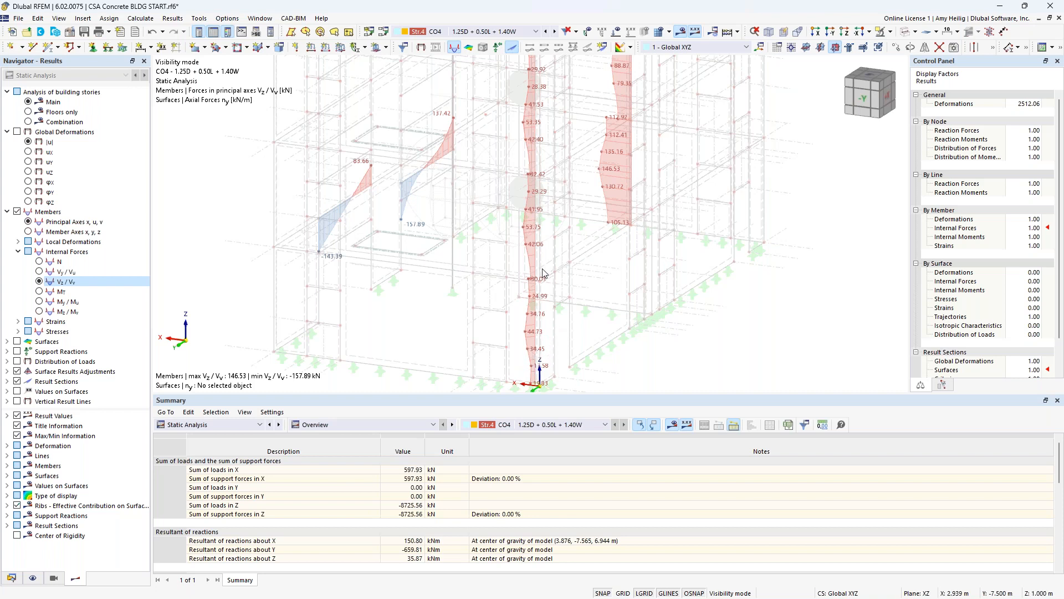
{"action": "middle_click_drag", "start_coordinate": [280, 247], "coordinate": [530, 243], "text": "ctrl"}
{"action": "scroll", "coordinate": [506, 252], "scroll_direction": "up", "scroll_amount": 1}
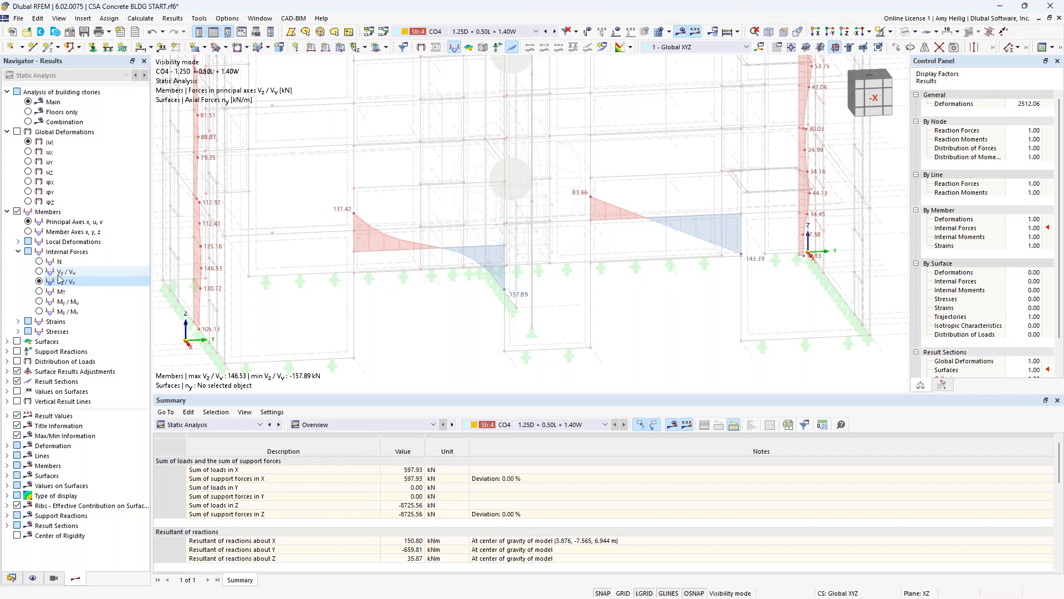
{"action": "left_click", "coordinate": [39, 302]}
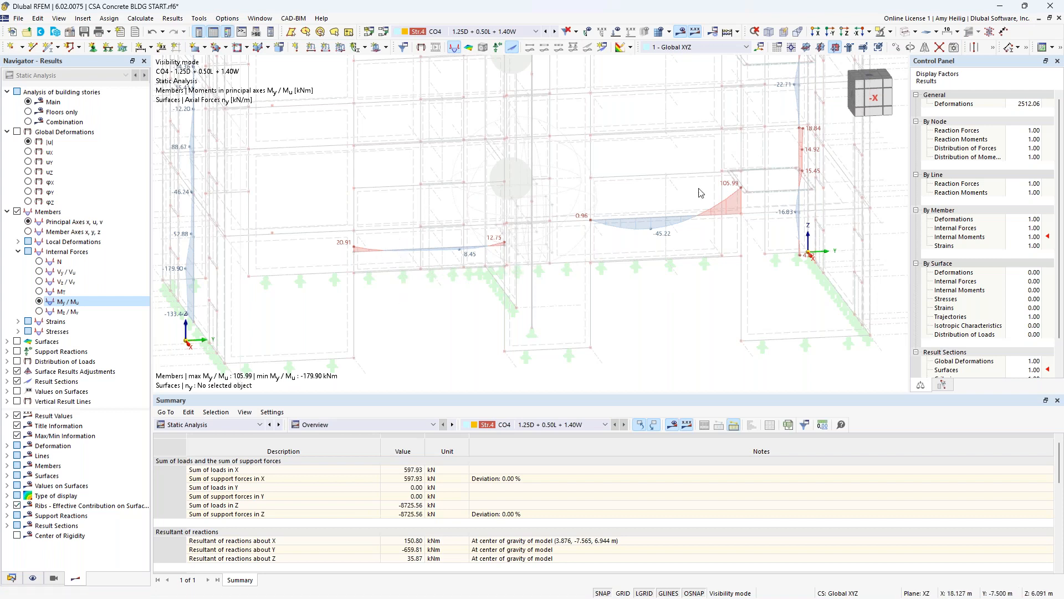
- Restore the full model, show it as solid, and isolate the 3.5 m spandrel result beam above the ground-floor opening
{"action": "left_click", "coordinate": [892, 33]}
{"action": "left_click", "coordinate": [920, 103]}
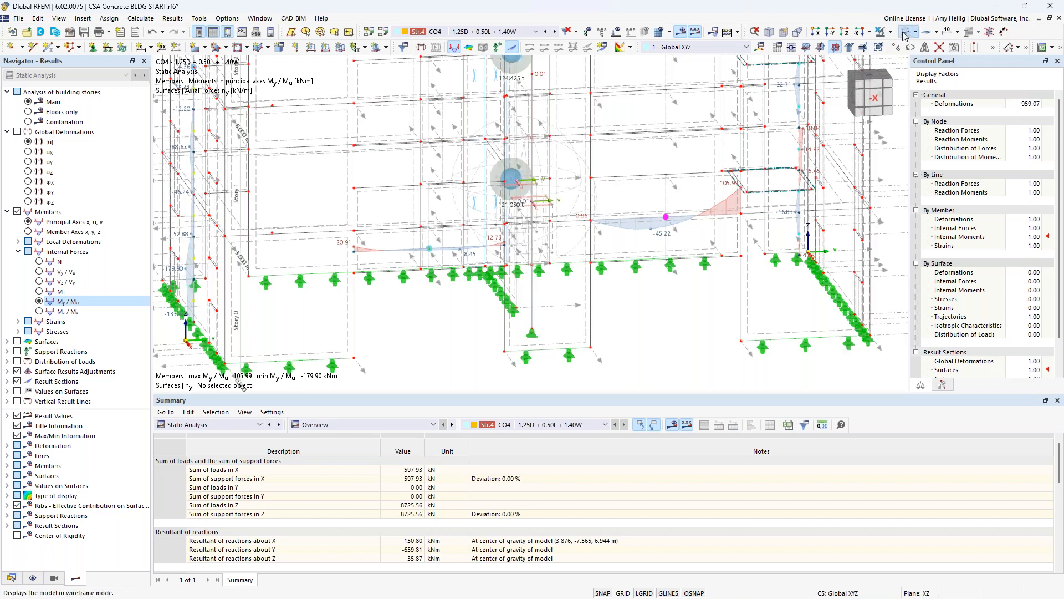
{"action": "left_click", "coordinate": [429, 259]}
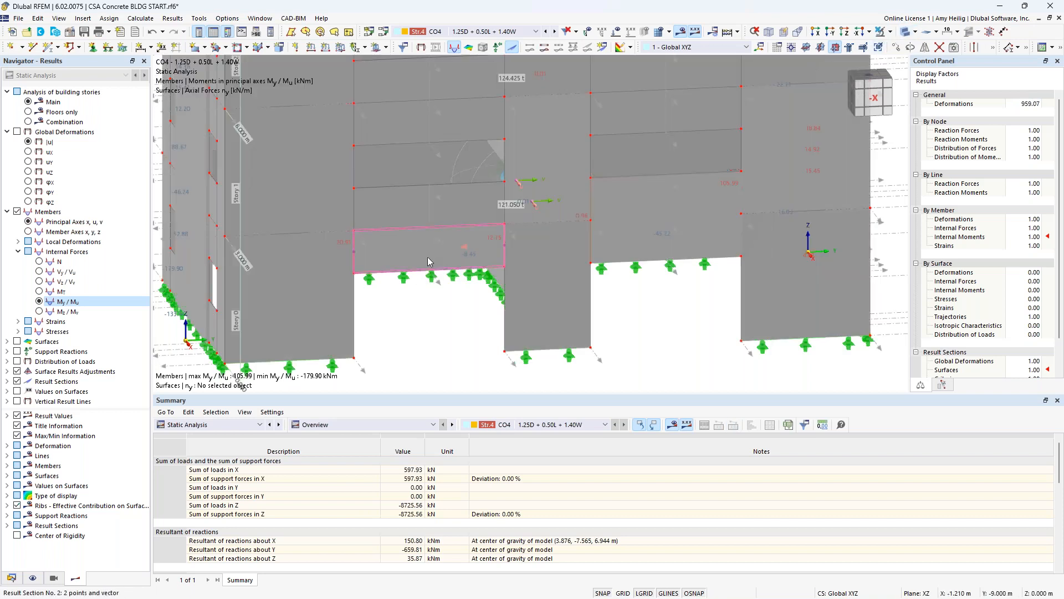
{"action": "left_click", "coordinate": [889, 33]}
{"action": "left_click", "coordinate": [892, 47]}
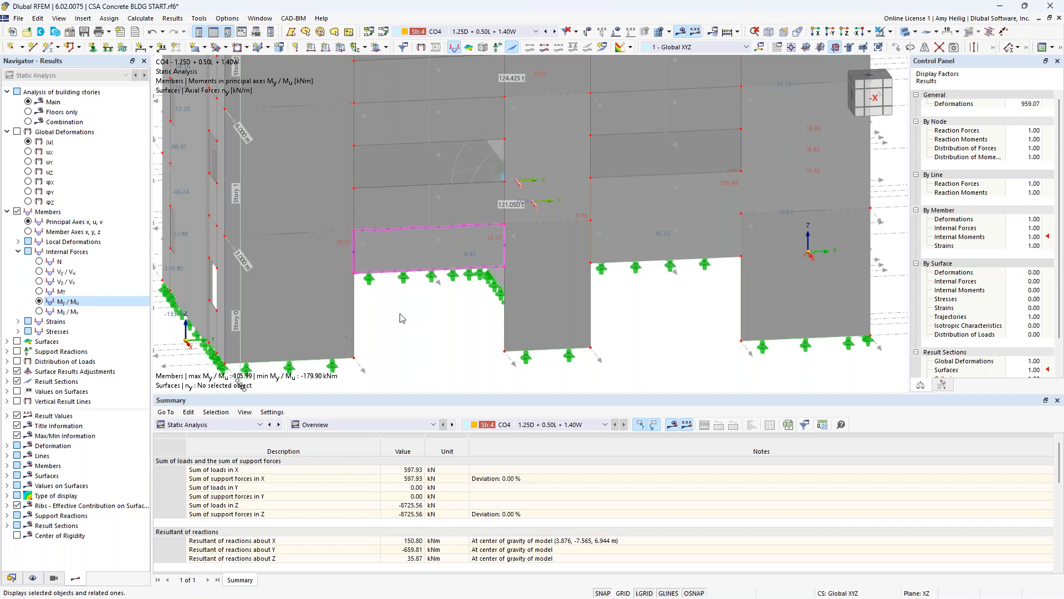
- Open the isolated spandrel's member properties and review its concrete cover and shear reinforcement in the 3D preview
{"action": "double_click", "coordinate": [407, 255]}
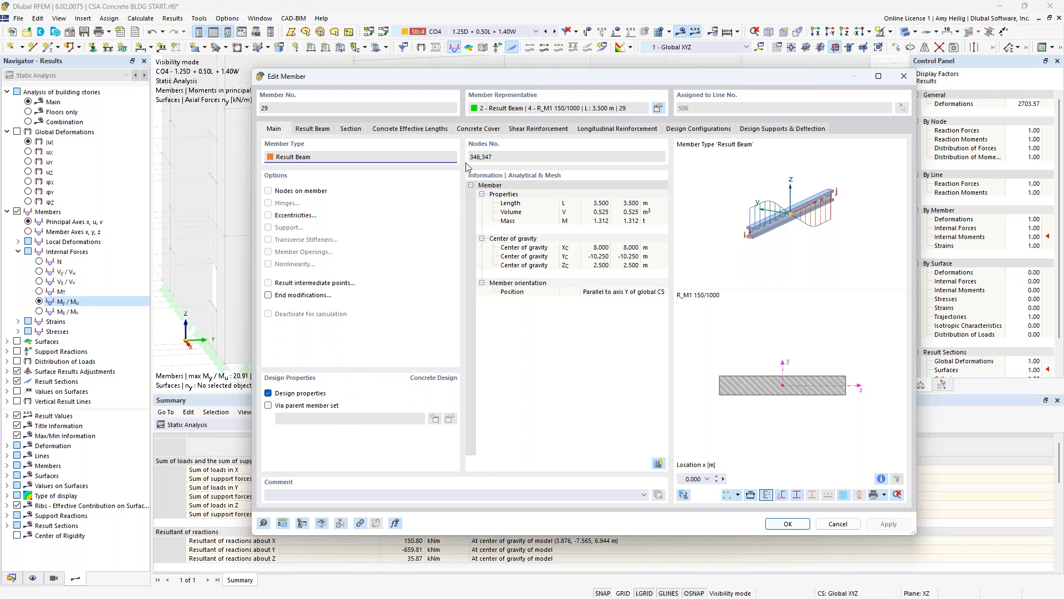
{"action": "left_click", "coordinate": [479, 128]}
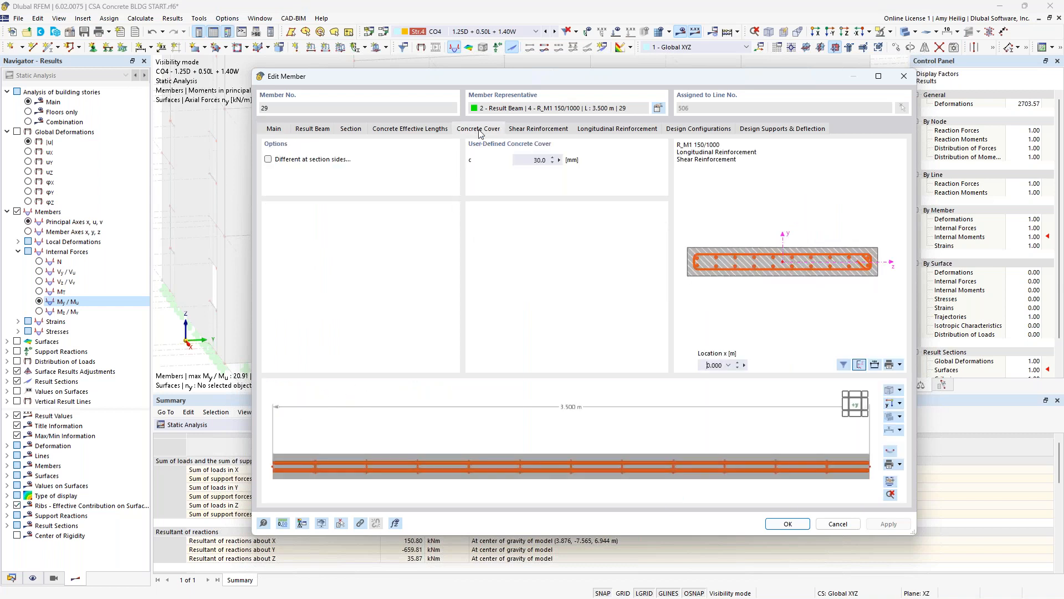
{"action": "middle_click_drag", "start_coordinate": [619, 452], "coordinate": [627, 477], "text": "ctrl"}
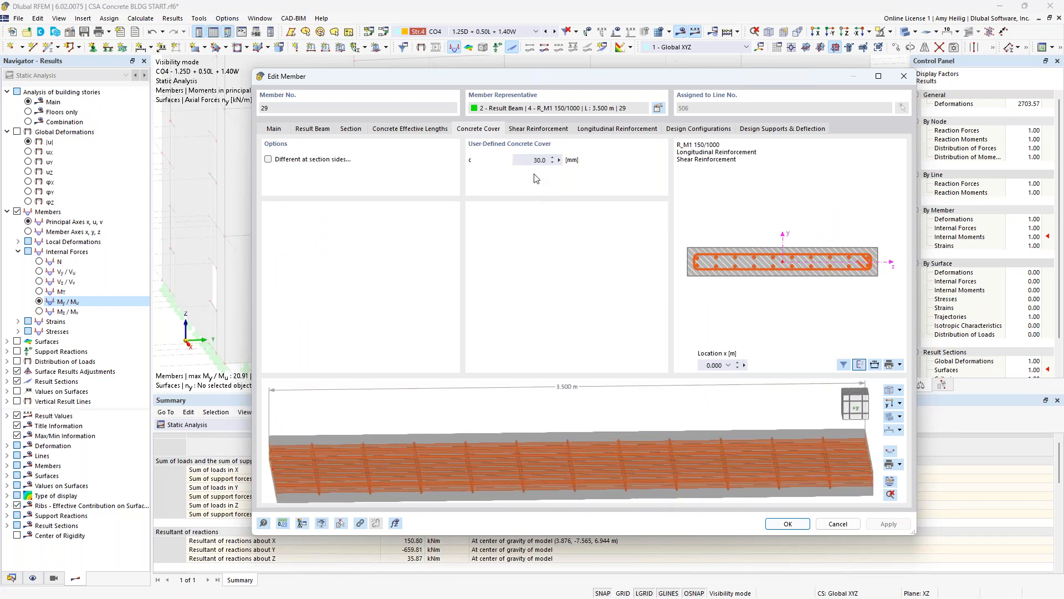
{"action": "left_click", "coordinate": [541, 129]}
{"action": "middle_click_drag", "start_coordinate": [656, 482], "coordinate": [694, 475], "text": "ctrl"}
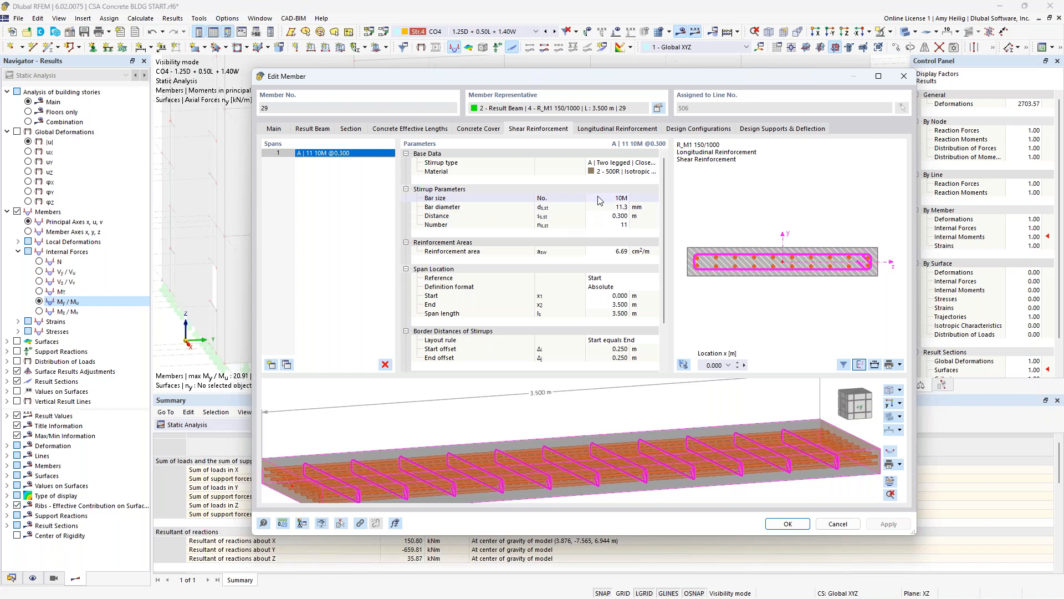
- Review the spandrel's three longitudinal reinforcement items, including the two line-type 20M layers, and close the member properties
{"action": "left_click", "coordinate": [615, 131]}
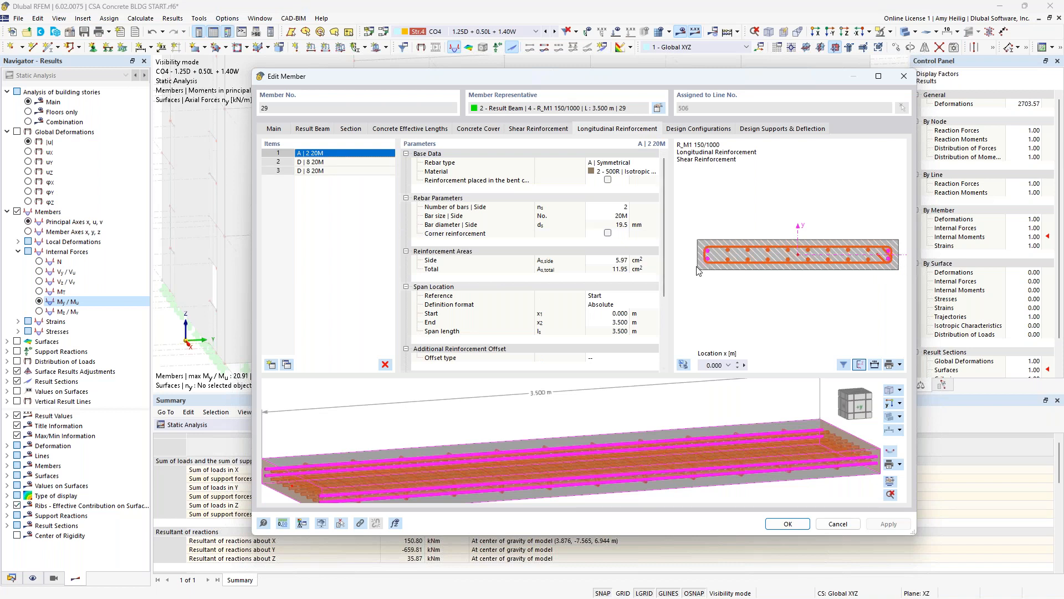
{"action": "left_click", "coordinate": [365, 161]}
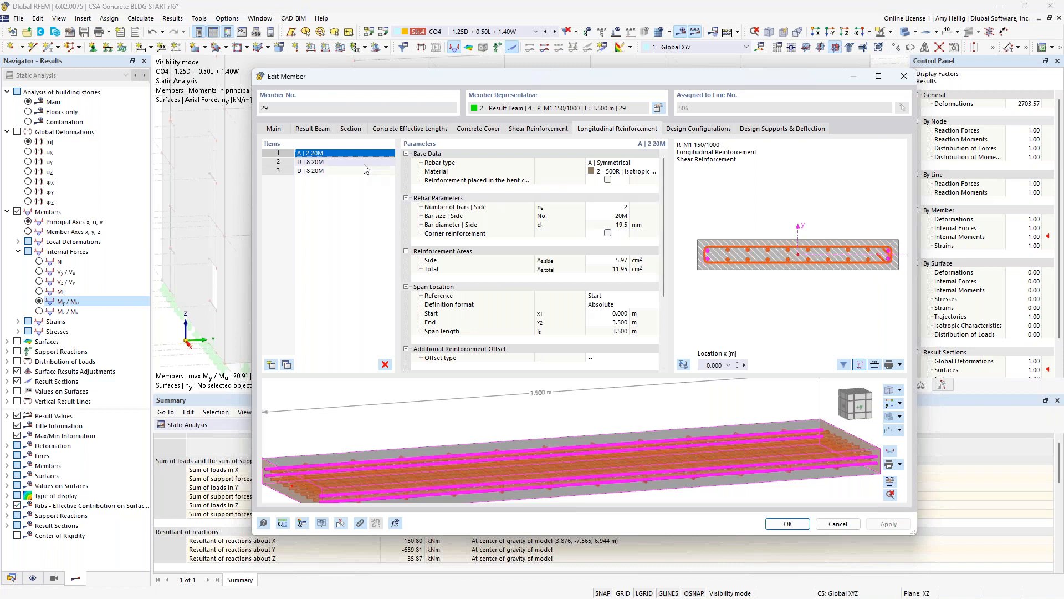
{"action": "left_click", "coordinate": [619, 165]}
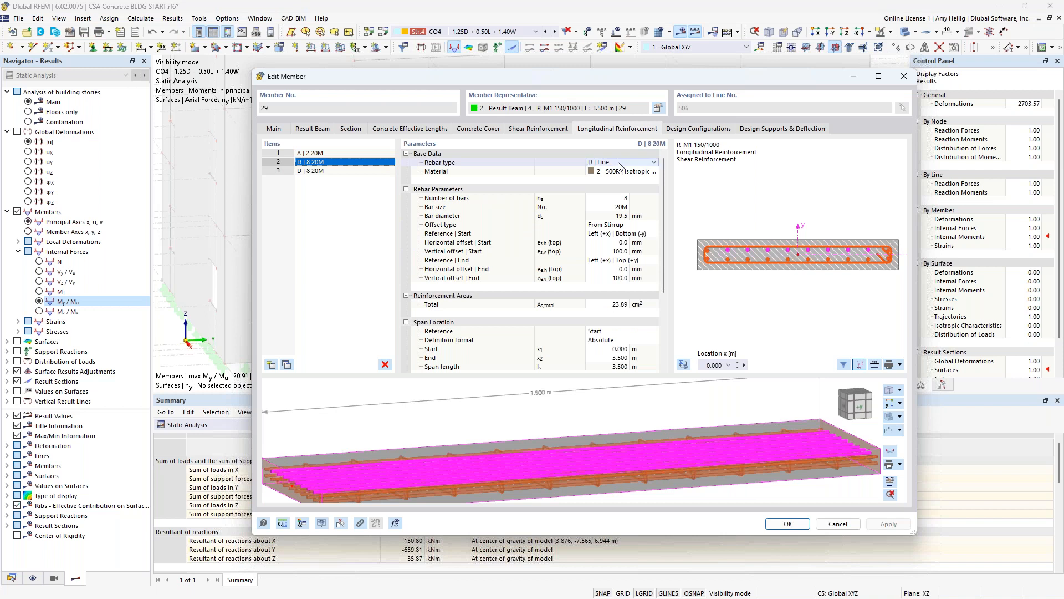
{"action": "left_click", "coordinate": [619, 165]}
{"action": "left_click", "coordinate": [619, 165]}
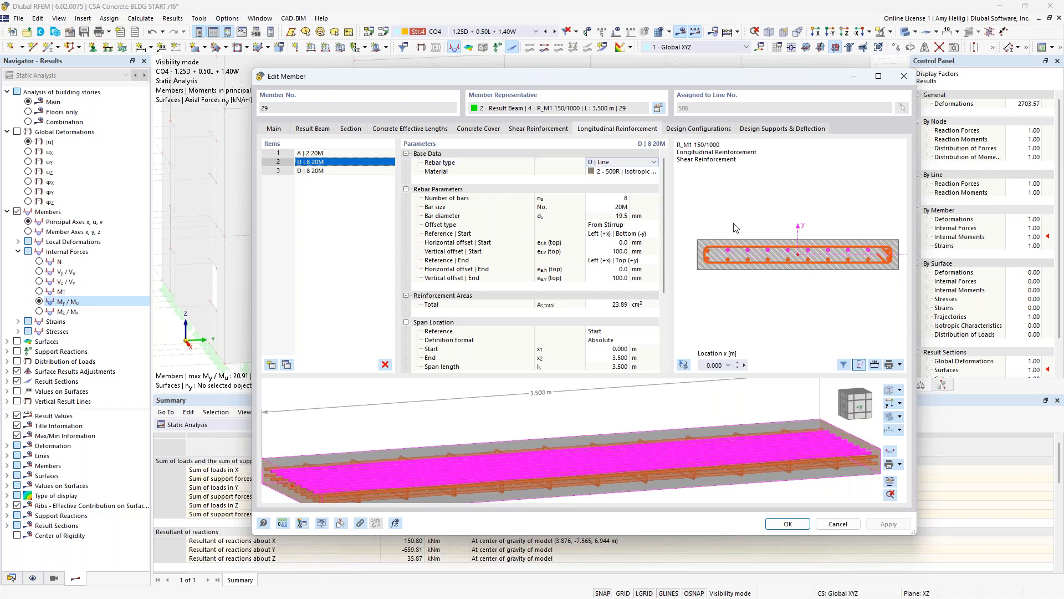
{"action": "left_click", "coordinate": [344, 172]}
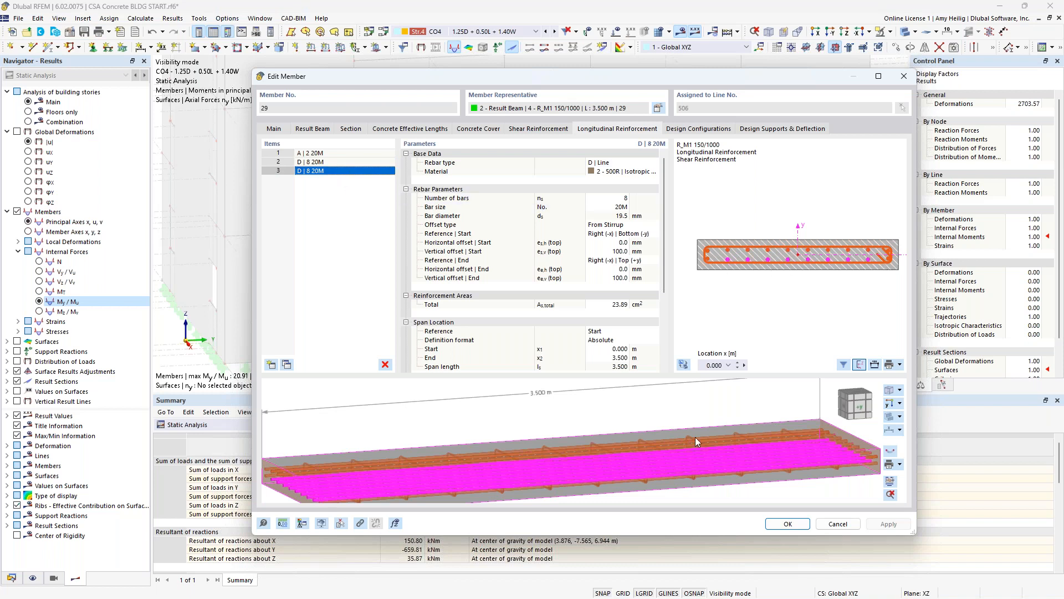
{"action": "mouse_move", "coordinate": [695, 437]}
{"action": "left_click", "coordinate": [799, 530]}
- Review the Concrete Design objects to design in an enlarged table and display the concrete design results
{"action": "left_click", "coordinate": [211, 424]}
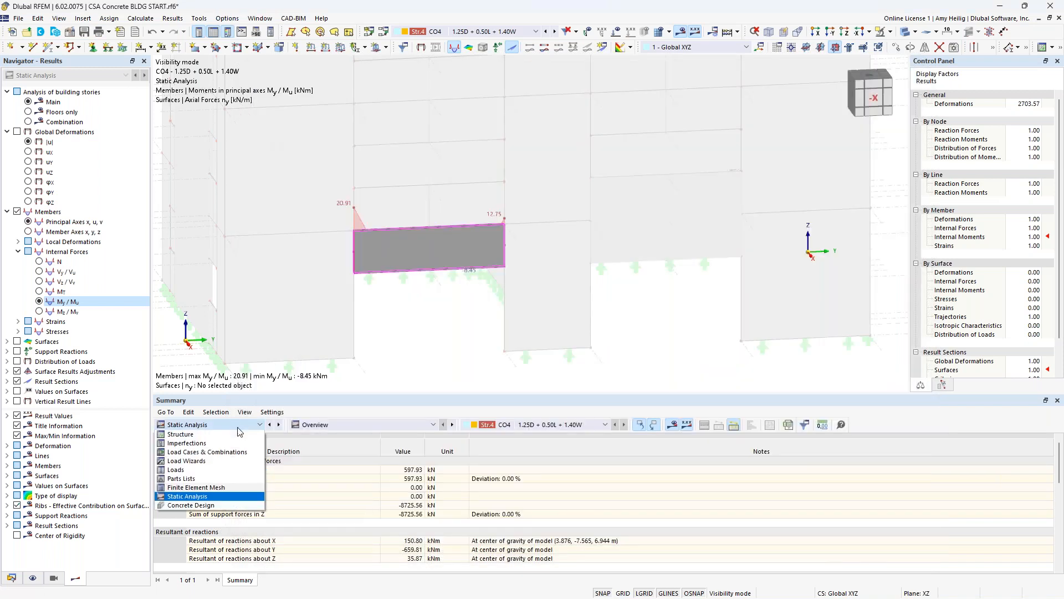
{"action": "left_click", "coordinate": [219, 505]}
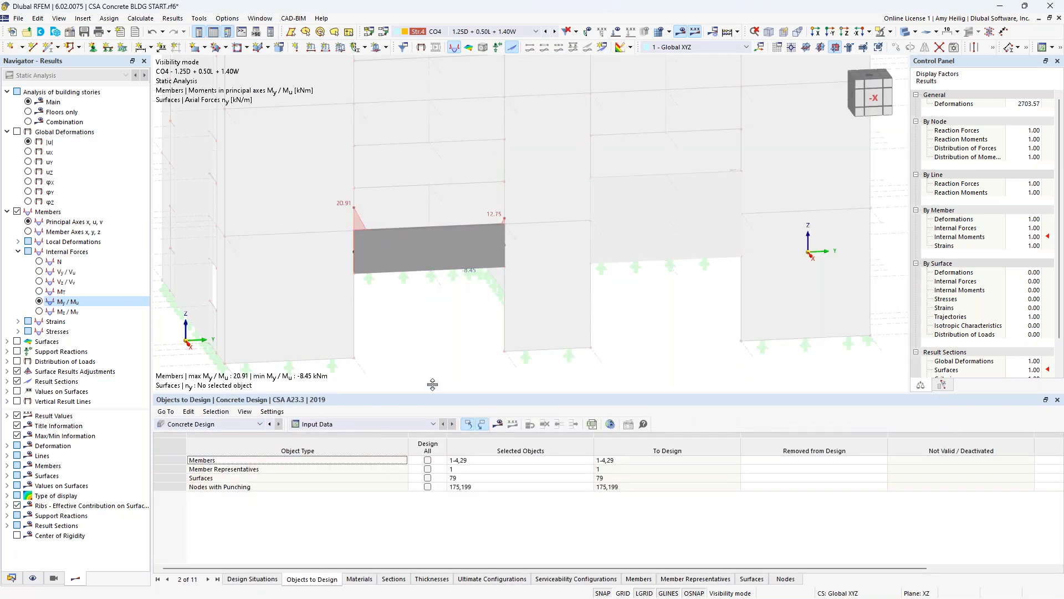
{"action": "left_click_drag", "start_coordinate": [432, 383], "coordinate": [432, 330]}
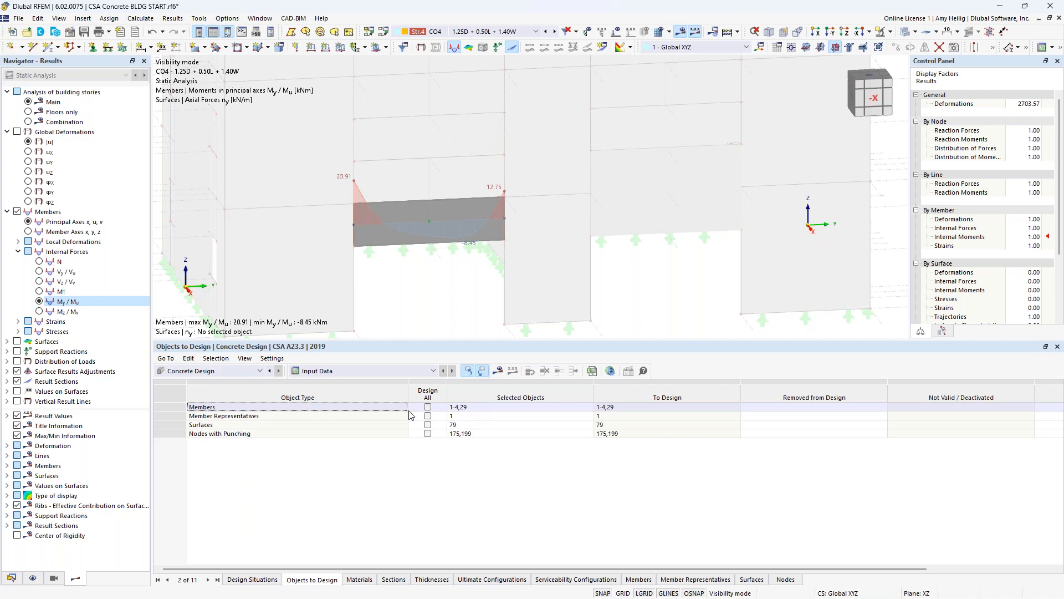
{"action": "left_click", "coordinate": [501, 371]}
{"action": "left_click", "coordinate": [576, 354]}
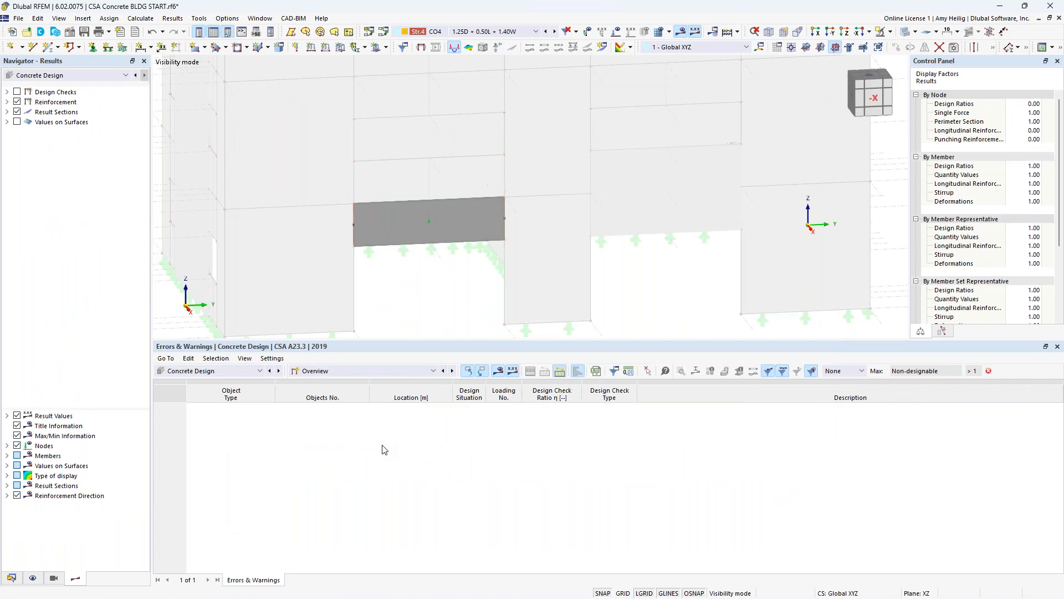
- List the design ratios on members for the selected spandrel and examine its factored section resistance check
{"action": "left_click", "coordinate": [446, 225]}
{"action": "left_click", "coordinate": [398, 371]}
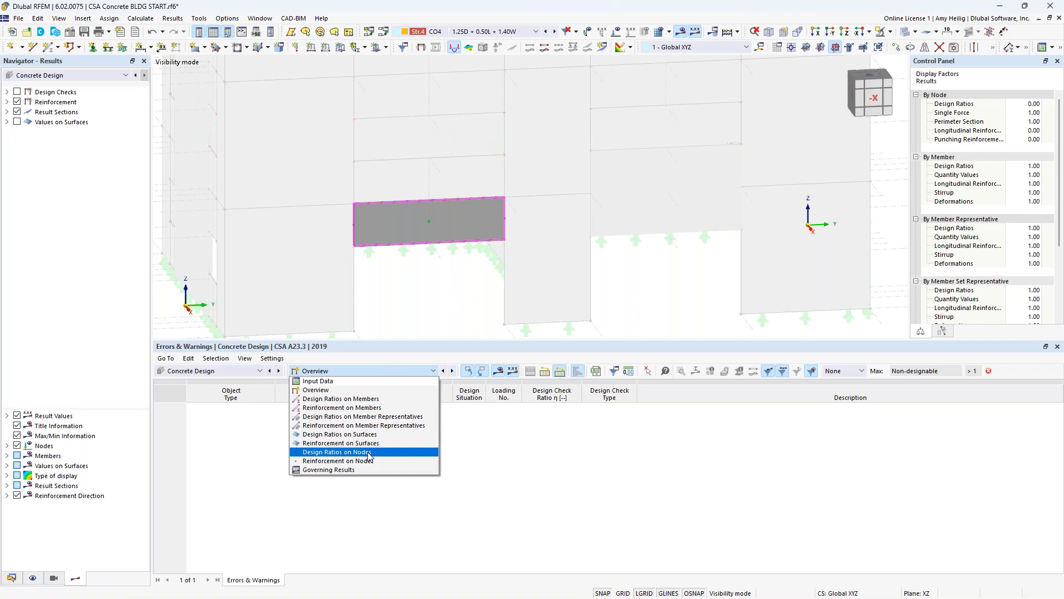
{"action": "left_click", "coordinate": [370, 399]}
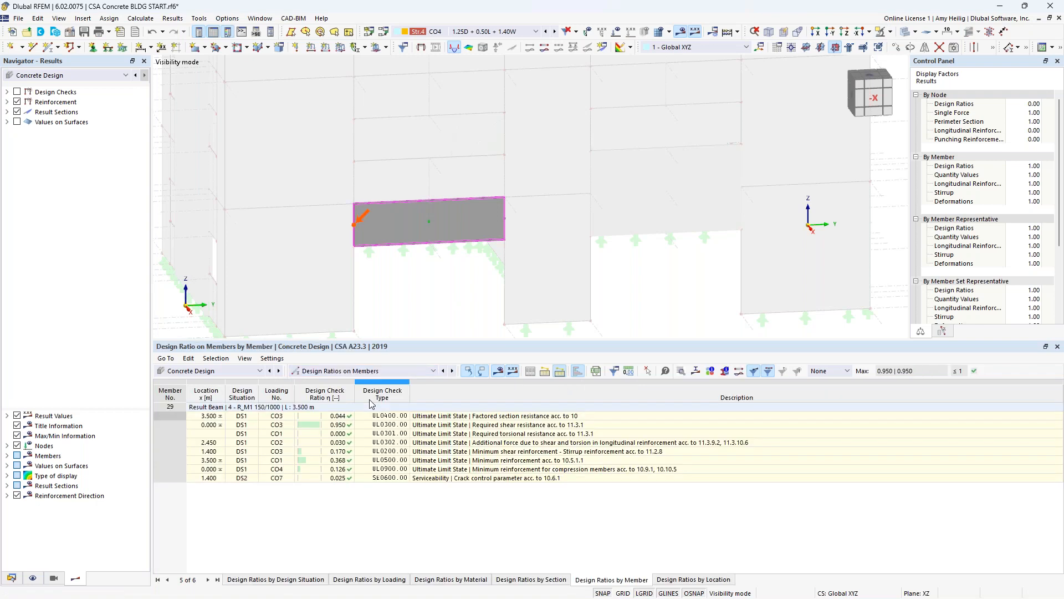
{"action": "left_click", "coordinate": [426, 417]}
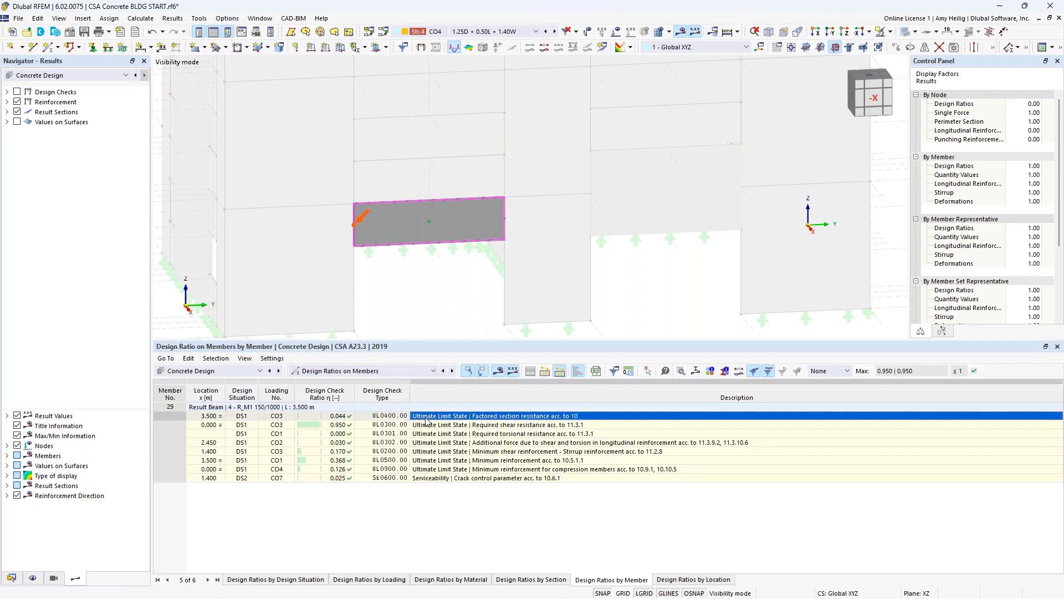
- Display the design check ratios on the spandrel and show the model in wireframe
{"action": "left_click", "coordinate": [18, 91]}
{"action": "left_click", "coordinate": [7, 92]}
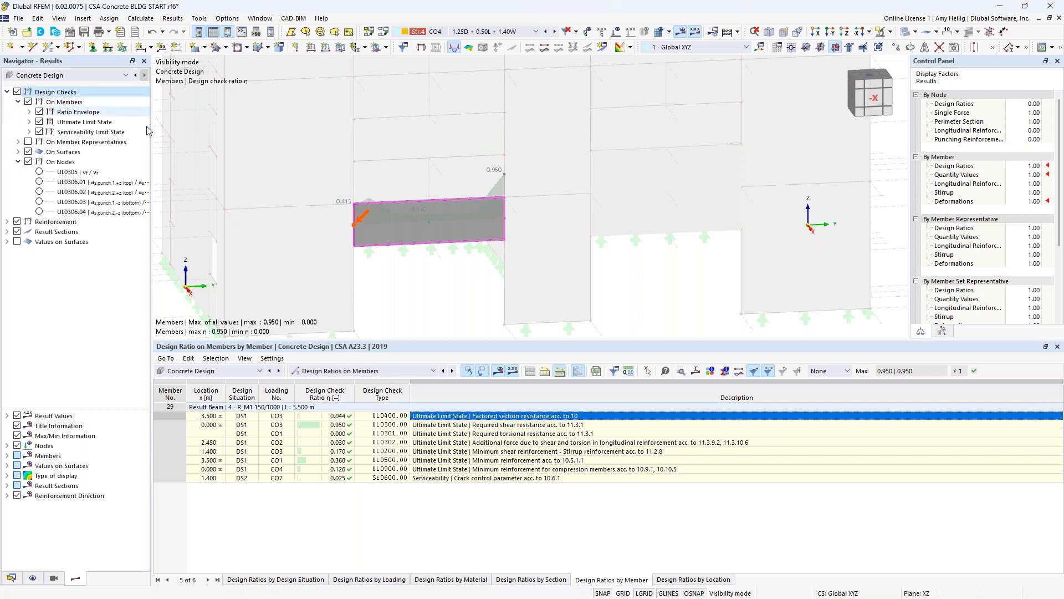
{"action": "left_click", "coordinate": [912, 46]}
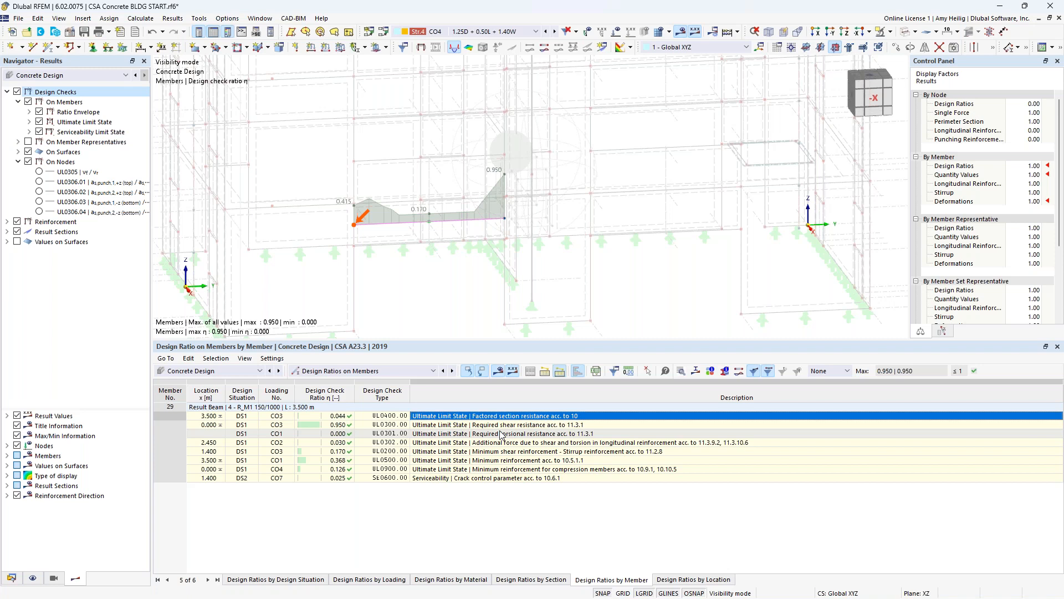
- Switch to the webinar presentation at its Content slide
{"action": "key", "text": "super+Tab"}
{"action": "left_click", "coordinate": [600, 309]}
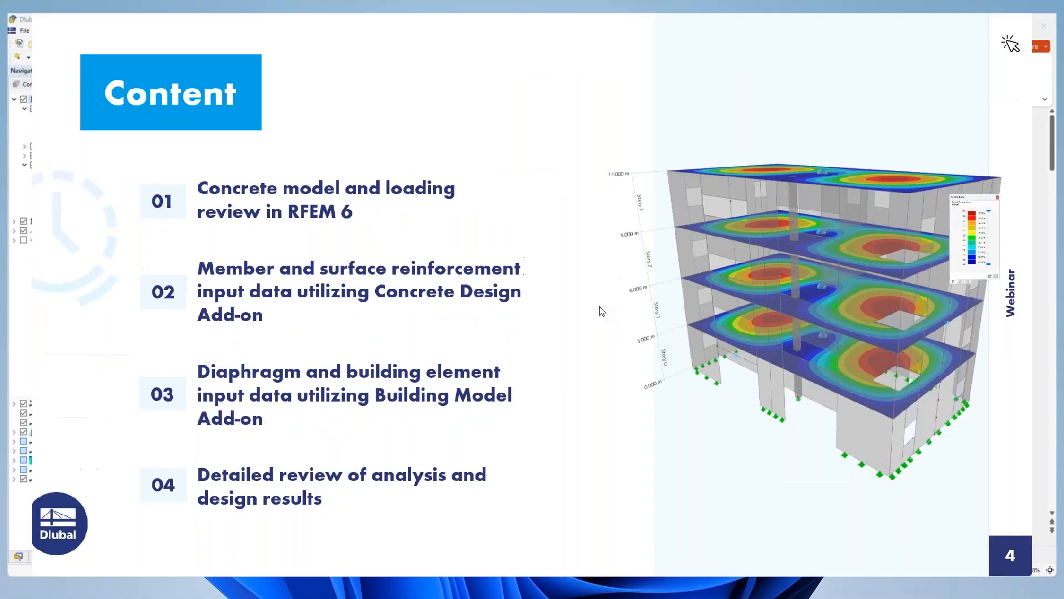